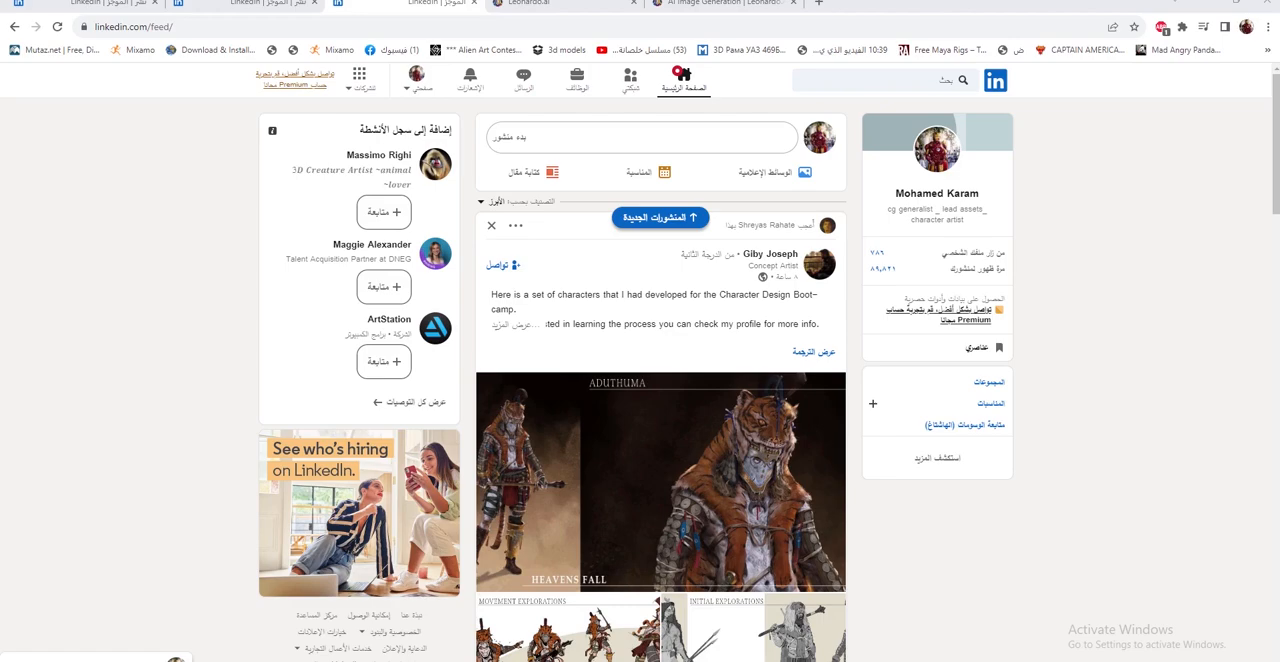
Review the Egyptian Tuk Tuk and military helicopter project posts on LinkedIn, and switch to the Leonardo.Ai home page
{"action": "left_click", "coordinate": [243, 5]}
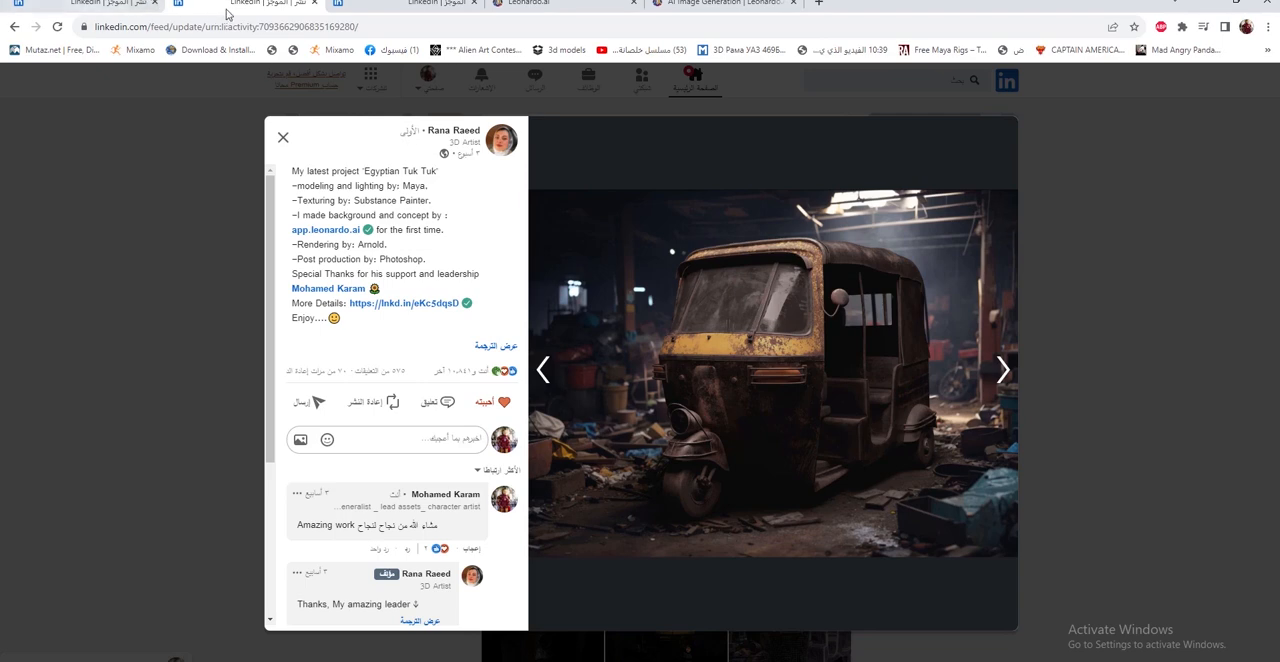
{"action": "left_click", "coordinate": [119, 4]}
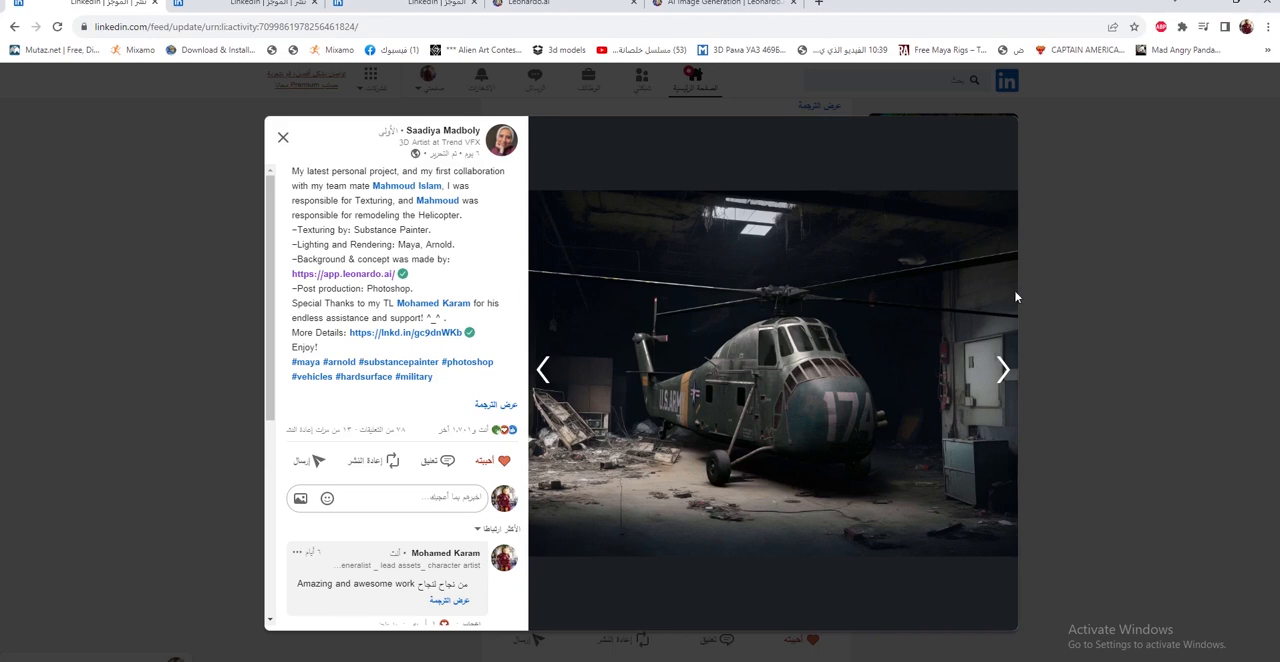
{"action": "left_click", "coordinate": [545, 4]}
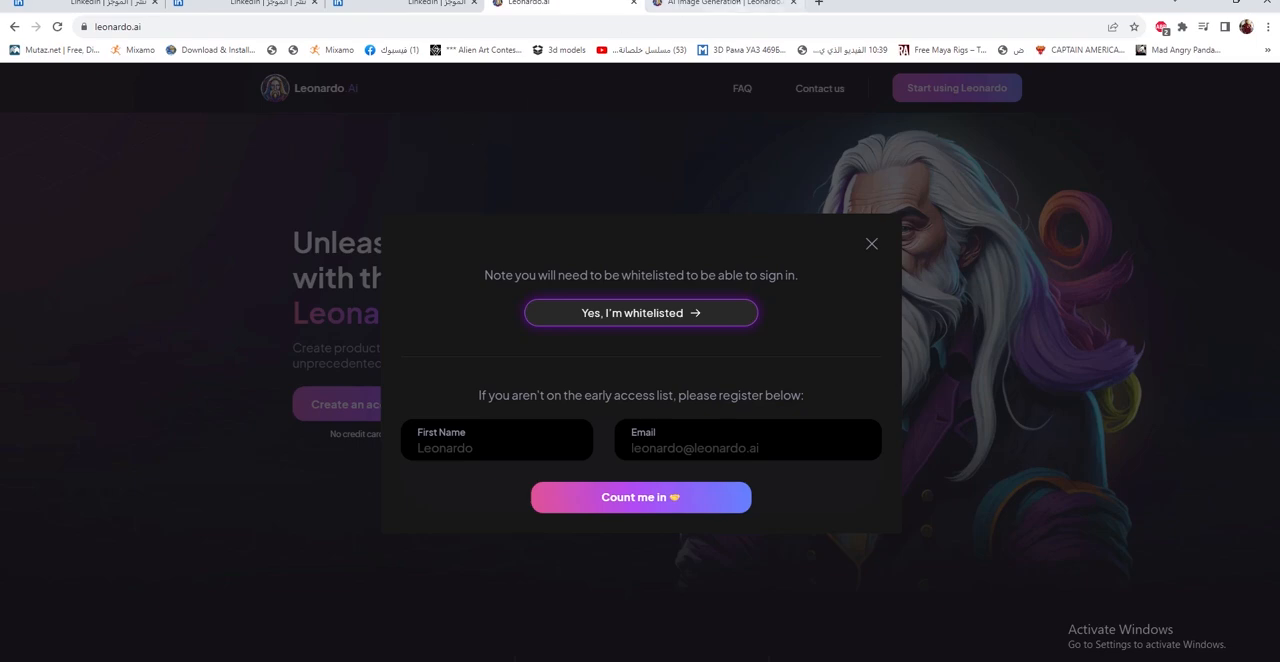
Open Leonardo.Ai's AI Image Generation page and highlight the full F-18 plane prompt to read it
{"action": "left_click", "coordinate": [737, 16]}
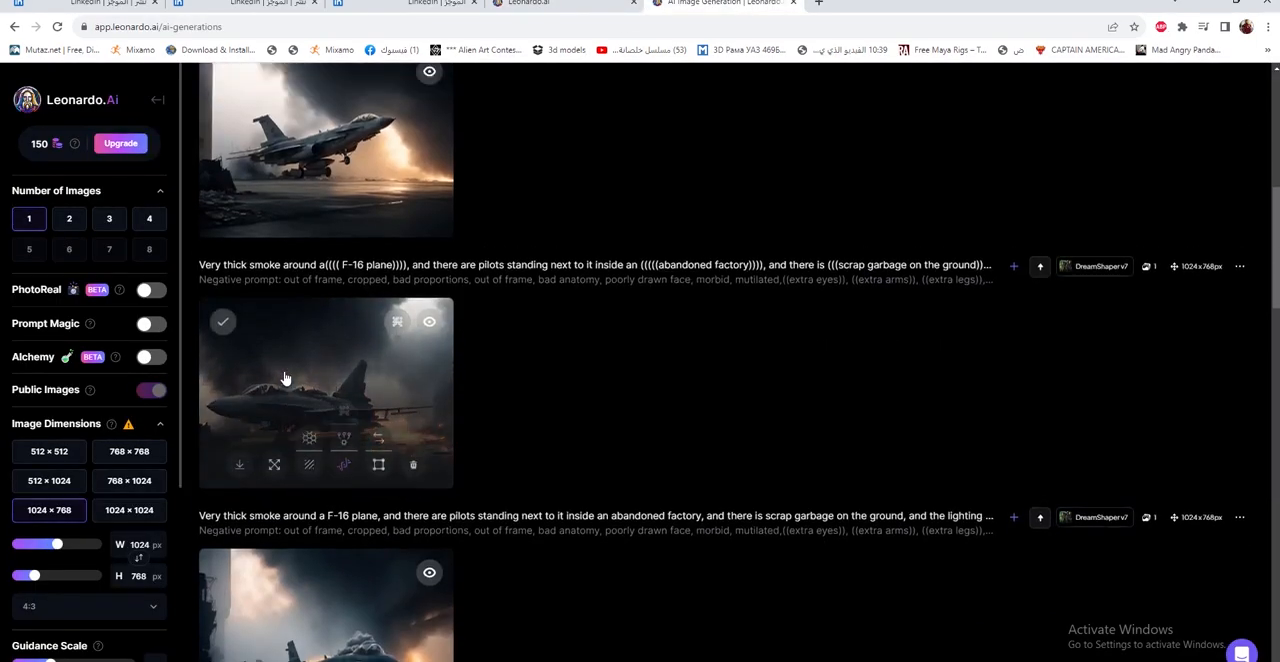
{"action": "scroll", "coordinate": [468, 370], "scroll_direction": "up", "scroll_amount": 3}
{"action": "left_click_drag", "start_coordinate": [843, 151], "coordinate": [154, 125]}
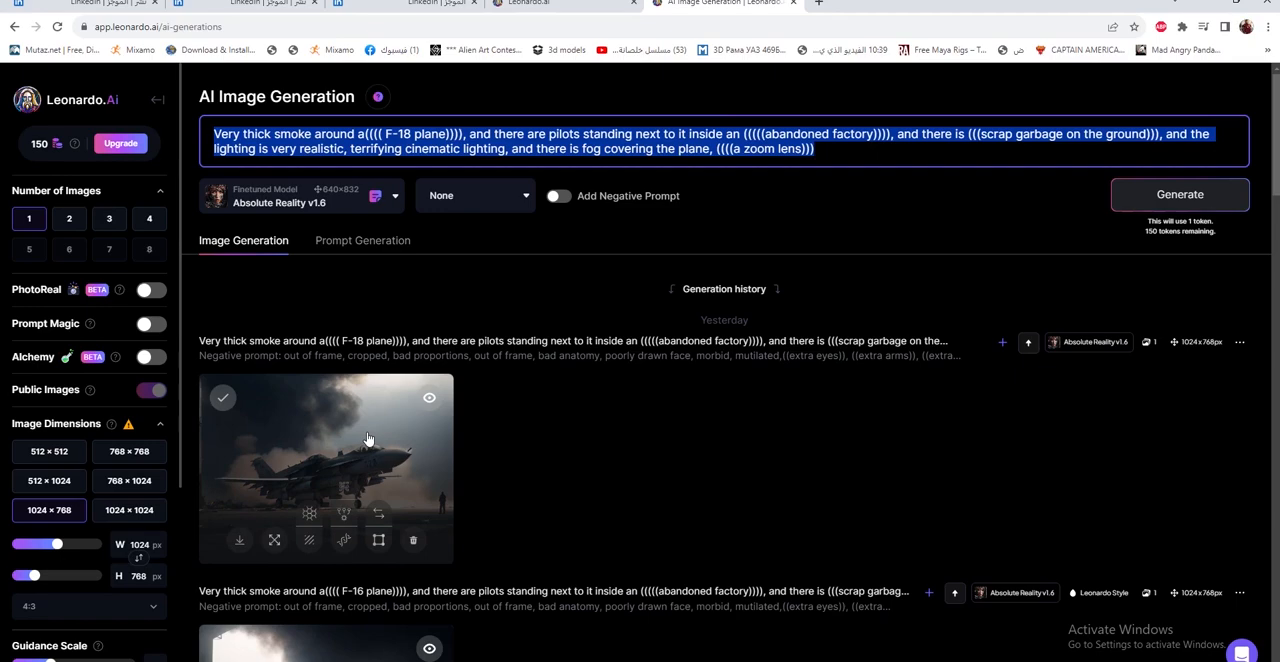
Examine the fighter jet images in the generation history by viewing several of them enlarged
{"action": "scroll", "coordinate": [368, 440], "scroll_direction": "down", "scroll_amount": 3}
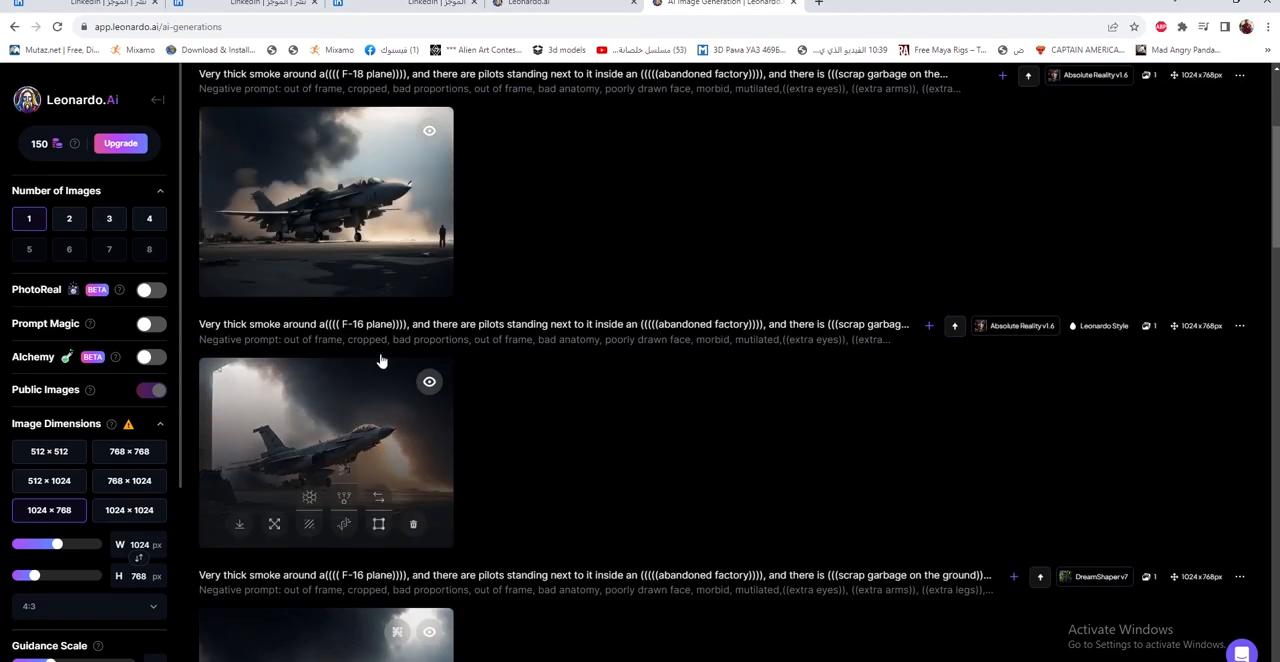
{"action": "left_click", "coordinate": [357, 436]}
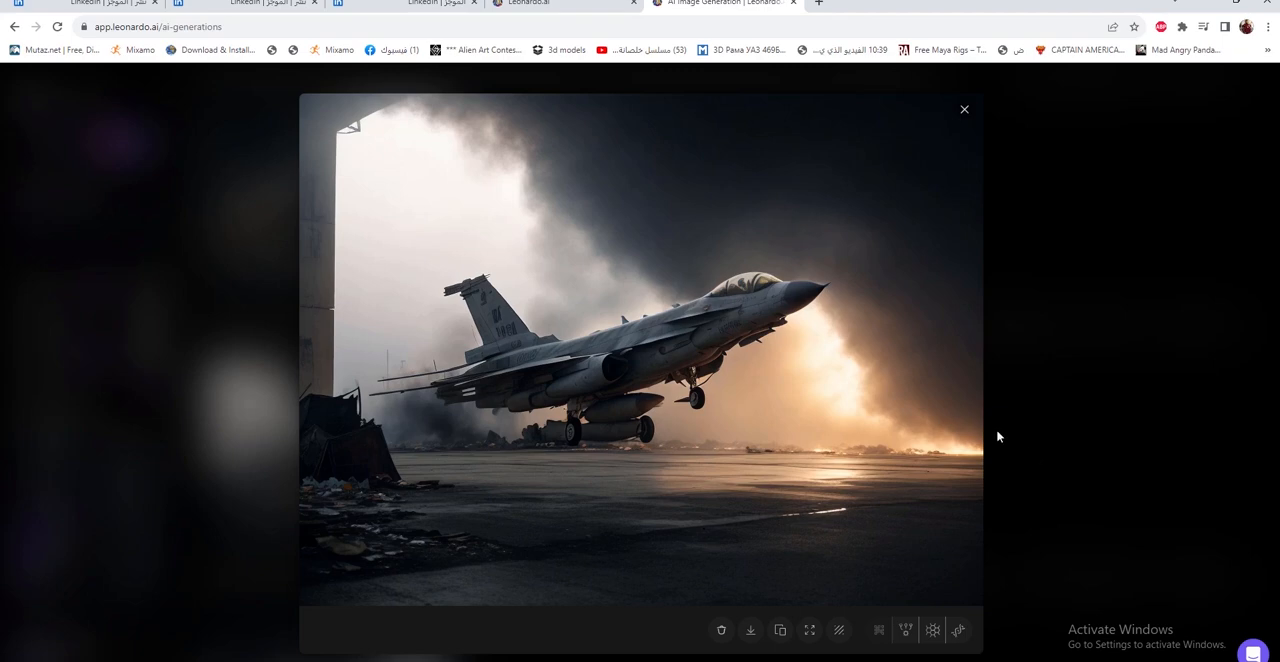
{"action": "left_click", "coordinate": [1034, 434]}
{"action": "scroll", "coordinate": [366, 470], "scroll_direction": "down", "scroll_amount": 3}
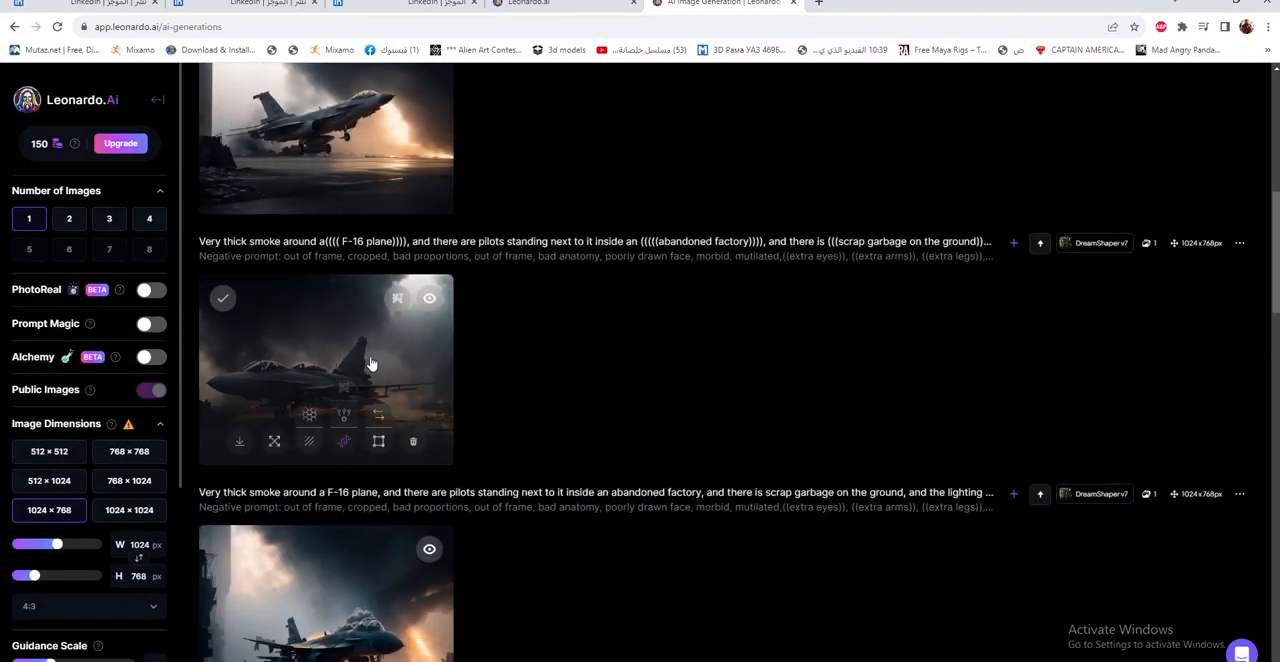
{"action": "left_click", "coordinate": [370, 364]}
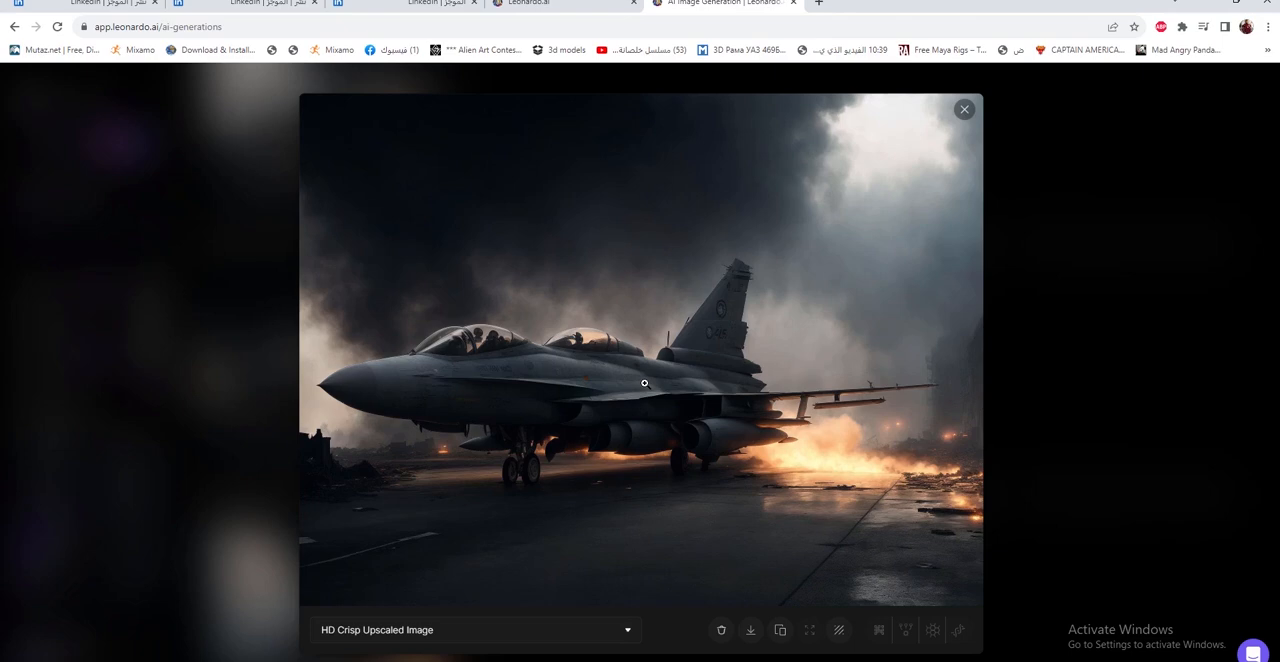
{"action": "left_click", "coordinate": [1003, 432]}
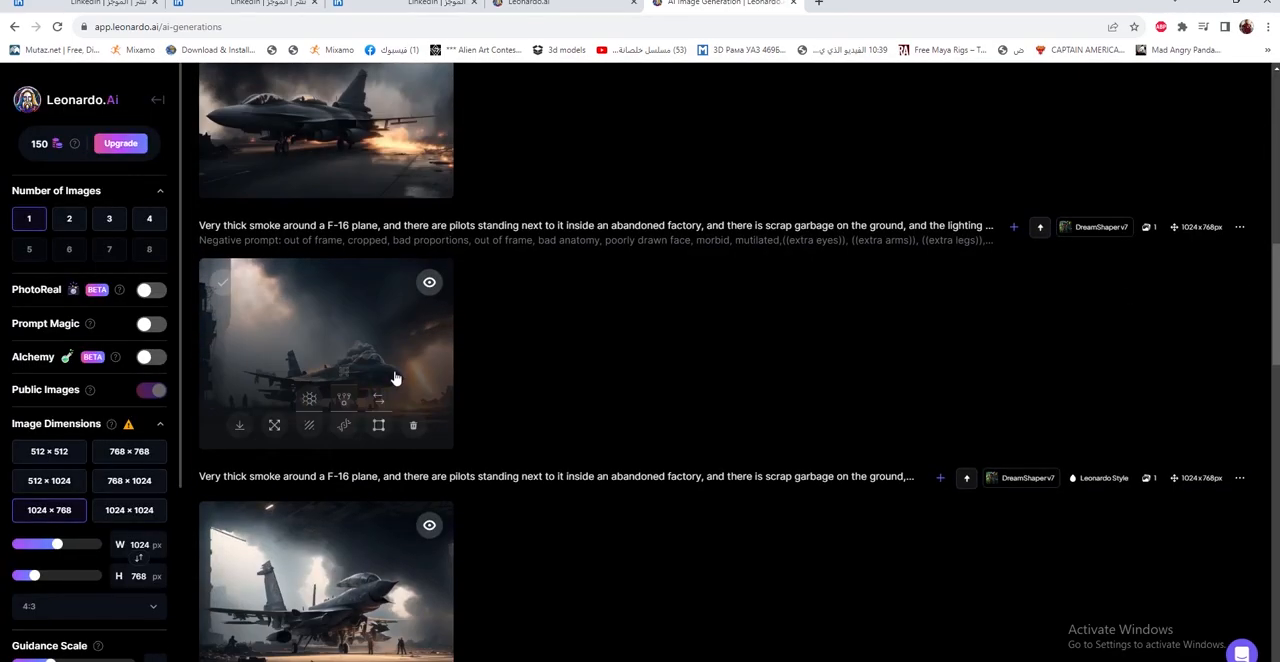
{"action": "scroll", "coordinate": [395, 378], "scroll_direction": "down", "scroll_amount": 6}
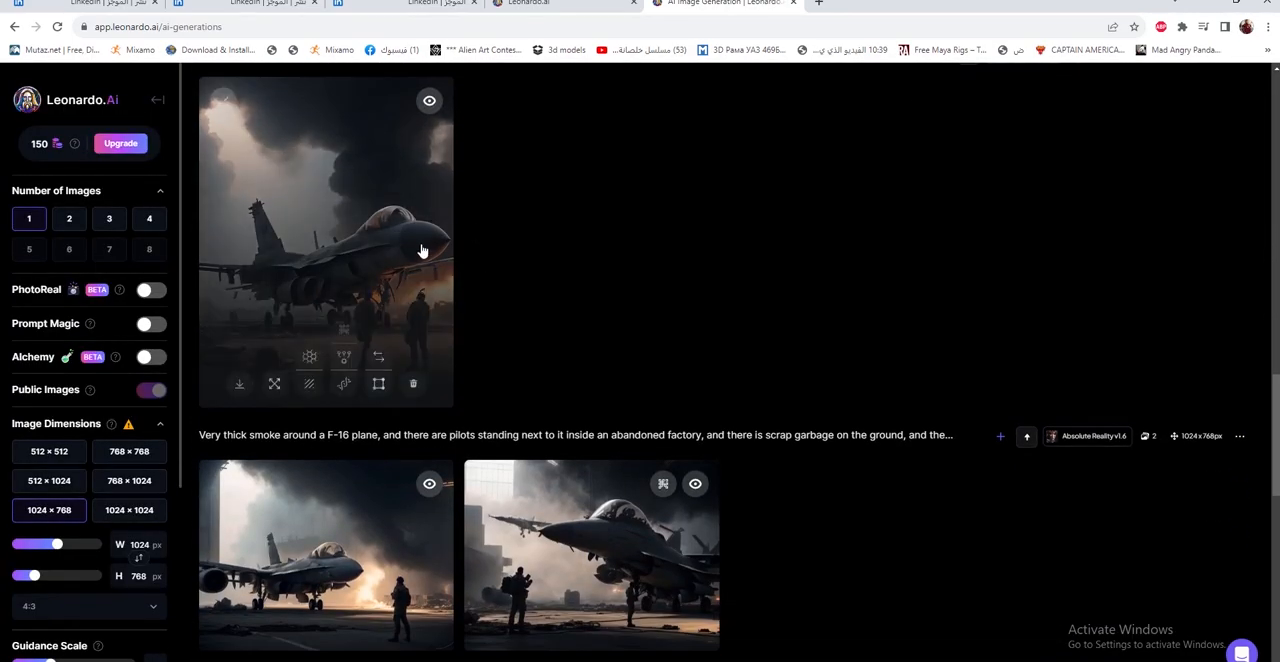
{"action": "left_click", "coordinate": [422, 251]}
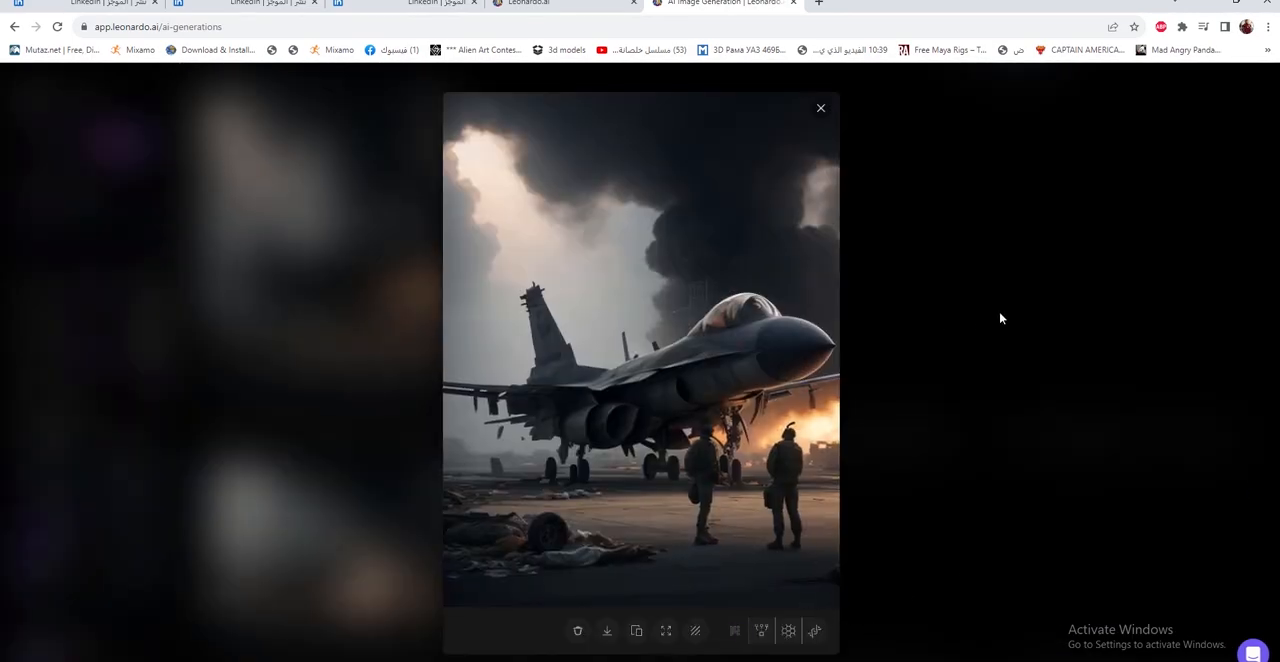
{"action": "left_click", "coordinate": [1000, 318]}
{"action": "left_click", "coordinate": [660, 545]}
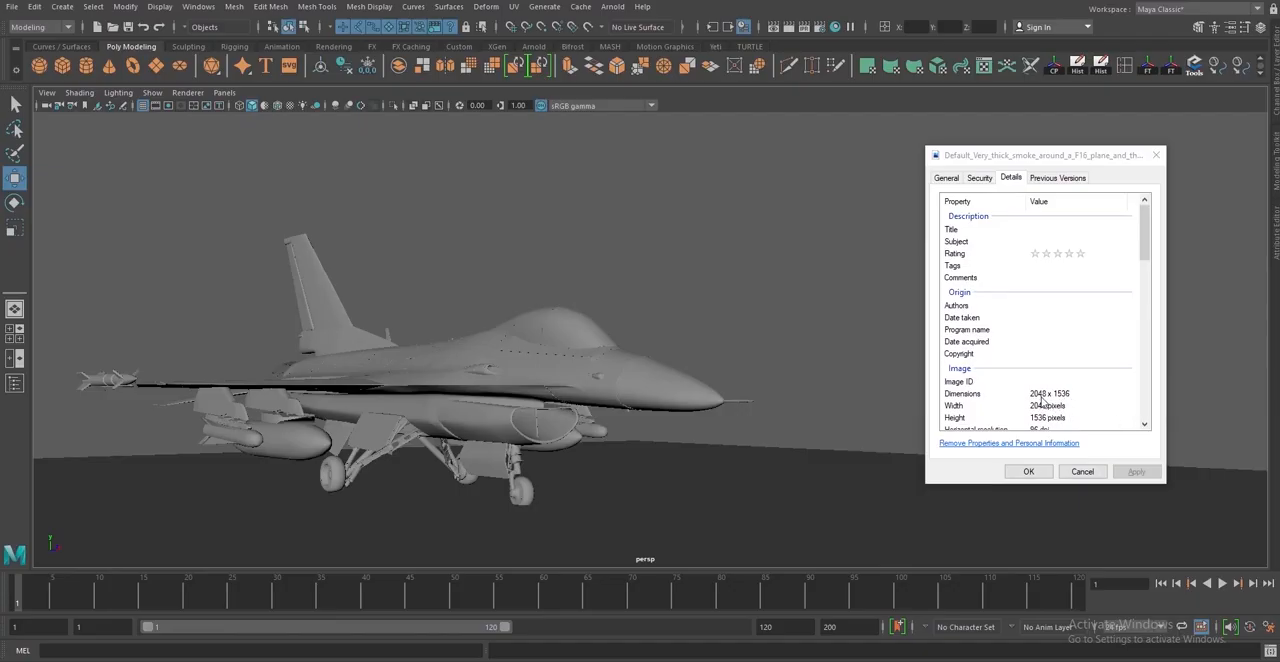
In Maya's Render Settings, set the render image size to 2048 pixels wide and 1536 pixels high, matching the background image
{"action": "left_click", "coordinate": [815, 25]}
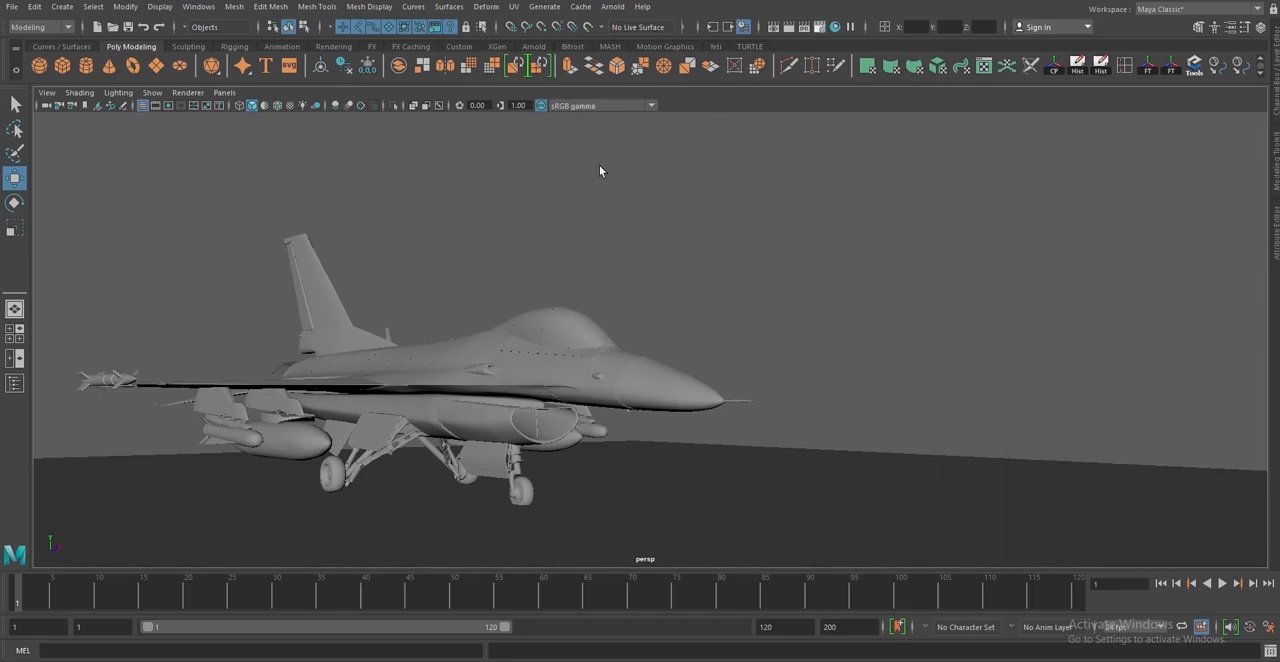
{"action": "scroll", "coordinate": [780, 390], "scroll_direction": "down", "scroll_amount": 5}
{"action": "scroll", "coordinate": [786, 422], "scroll_direction": "down", "scroll_amount": 1}
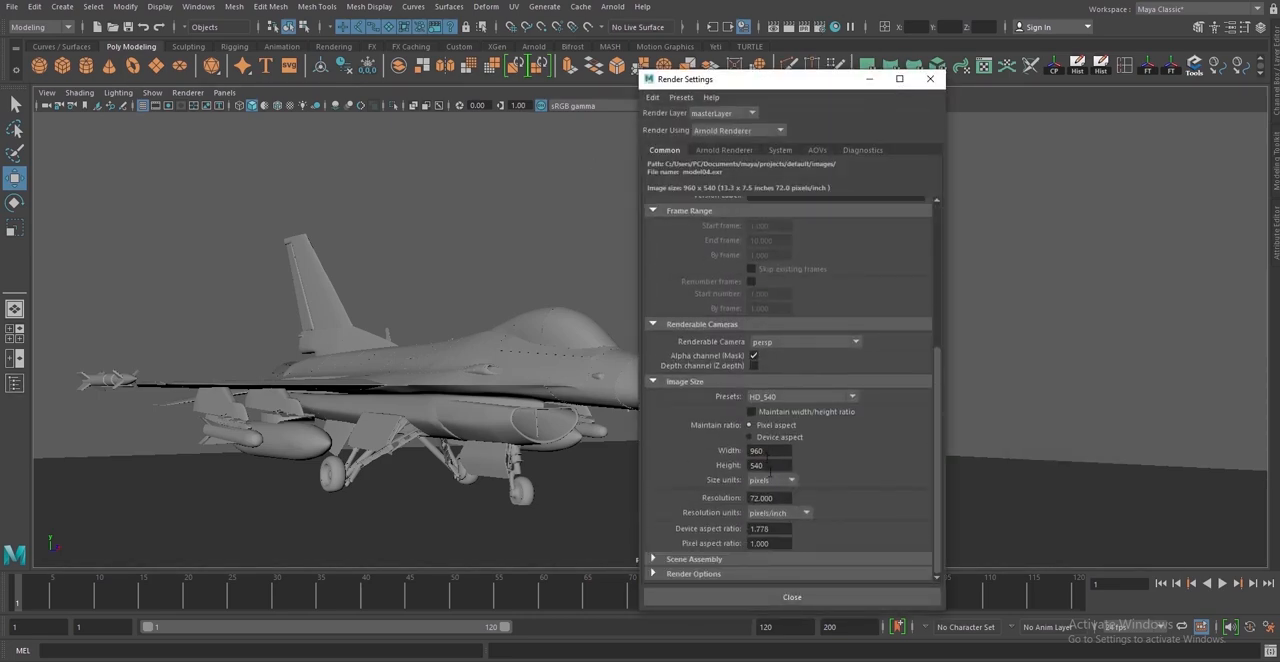
{"action": "left_click_drag", "start_coordinate": [994, 1], "coordinate": [528, 82]}
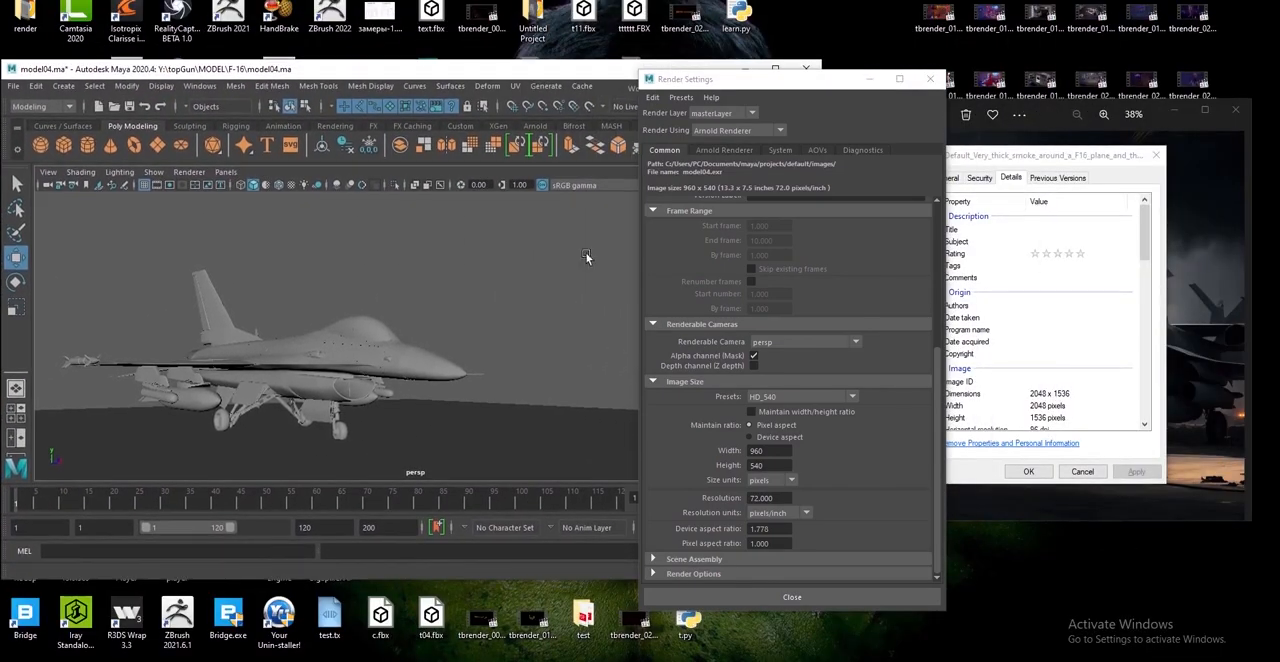
{"action": "left_click", "coordinate": [770, 451]}
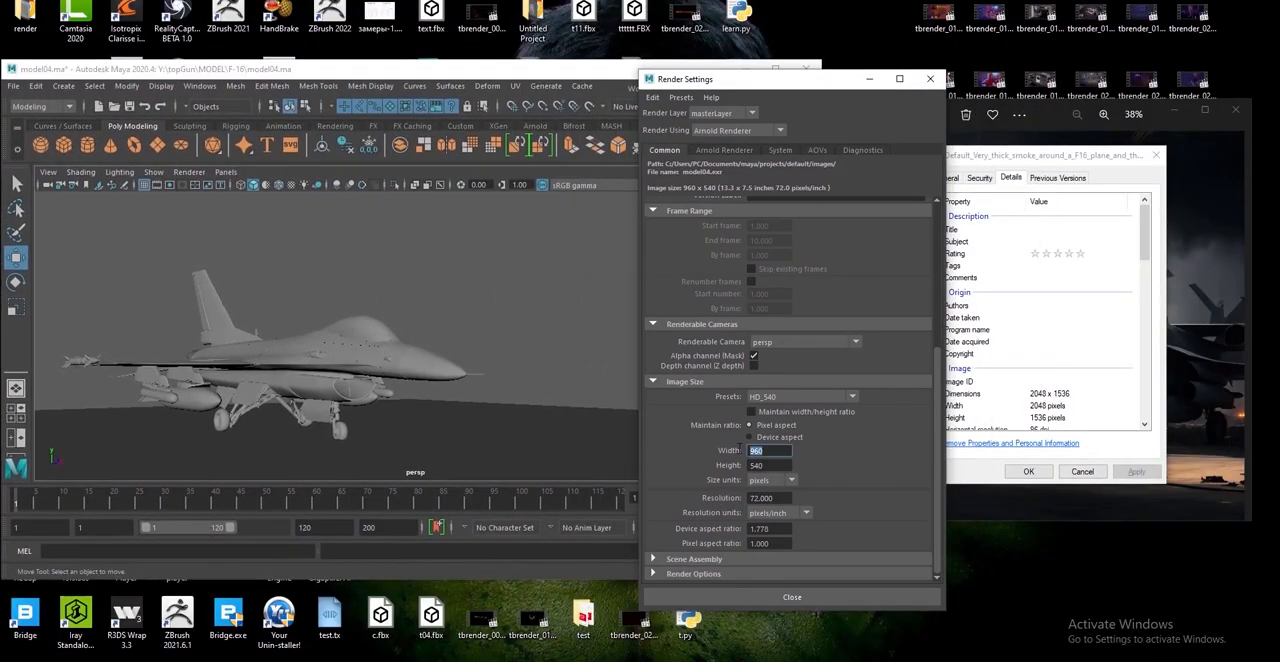
{"action": "type", "text": "2048"}
{"action": "key", "text": "Return"}
{"action": "key", "text": "Tab"}
{"action": "type", "text": "1536"}
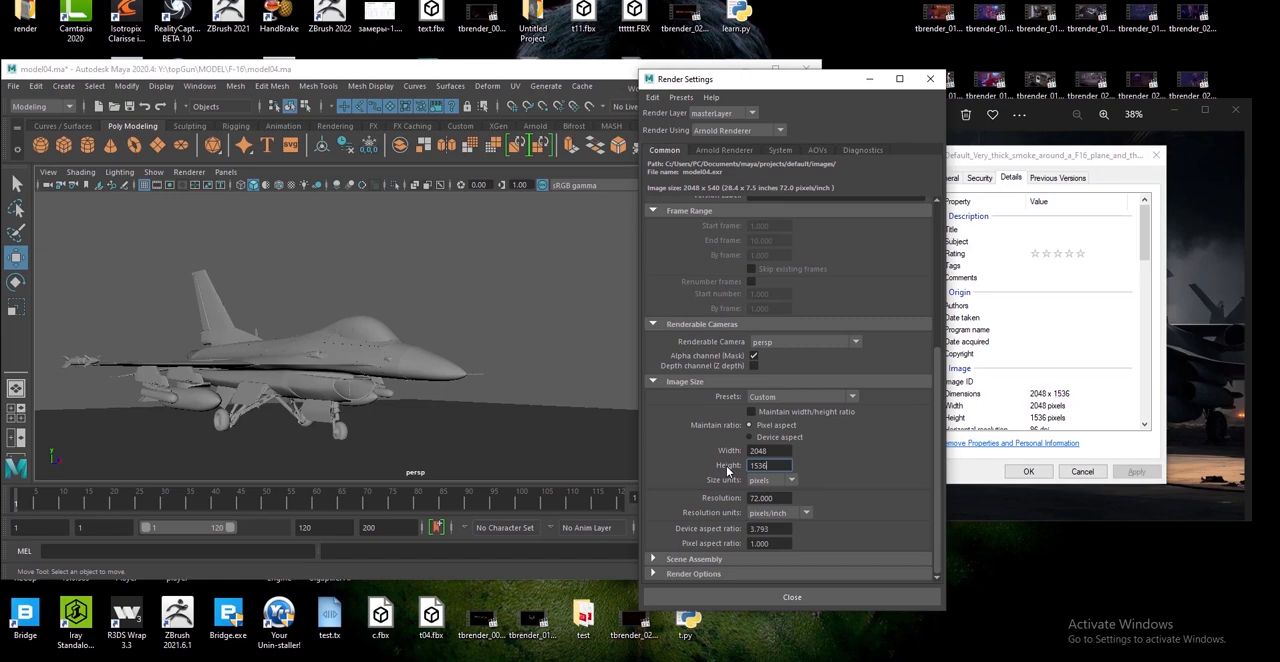
{"action": "key", "text": "Return"}
Set the Arnold renderer's Camera (AA) samples to 5 and expand its texture options
{"action": "scroll", "coordinate": [764, 416], "scroll_direction": "up", "scroll_amount": 5}
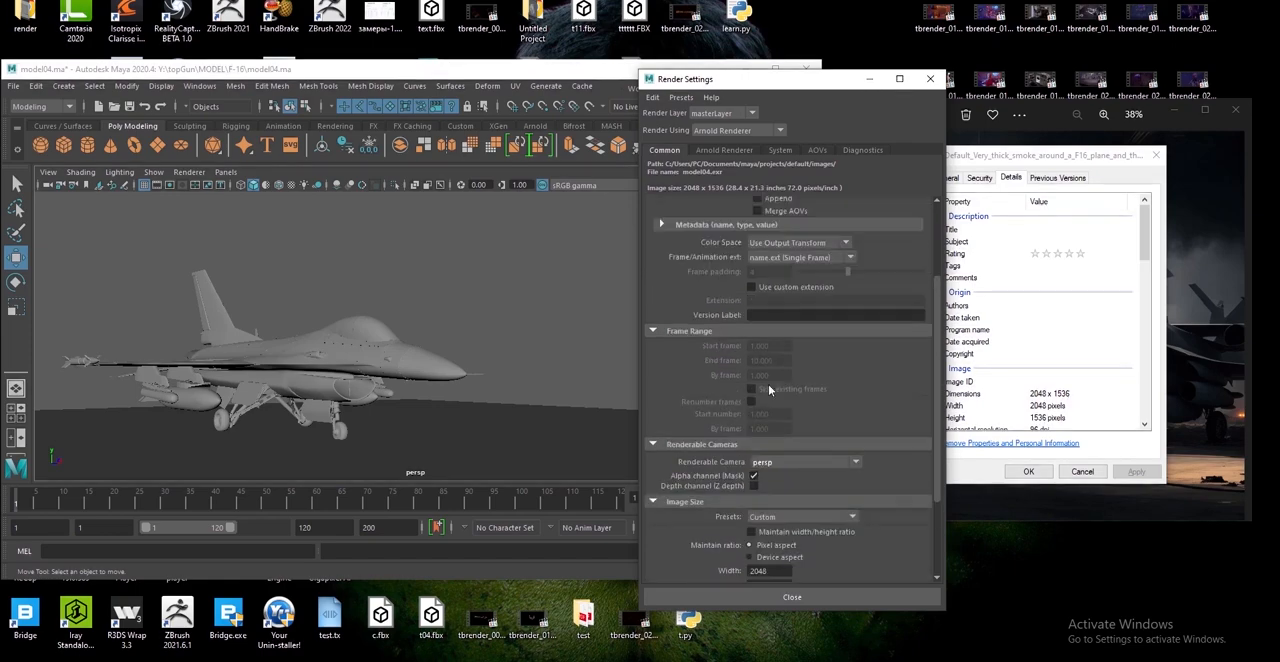
{"action": "left_click", "coordinate": [722, 150]}
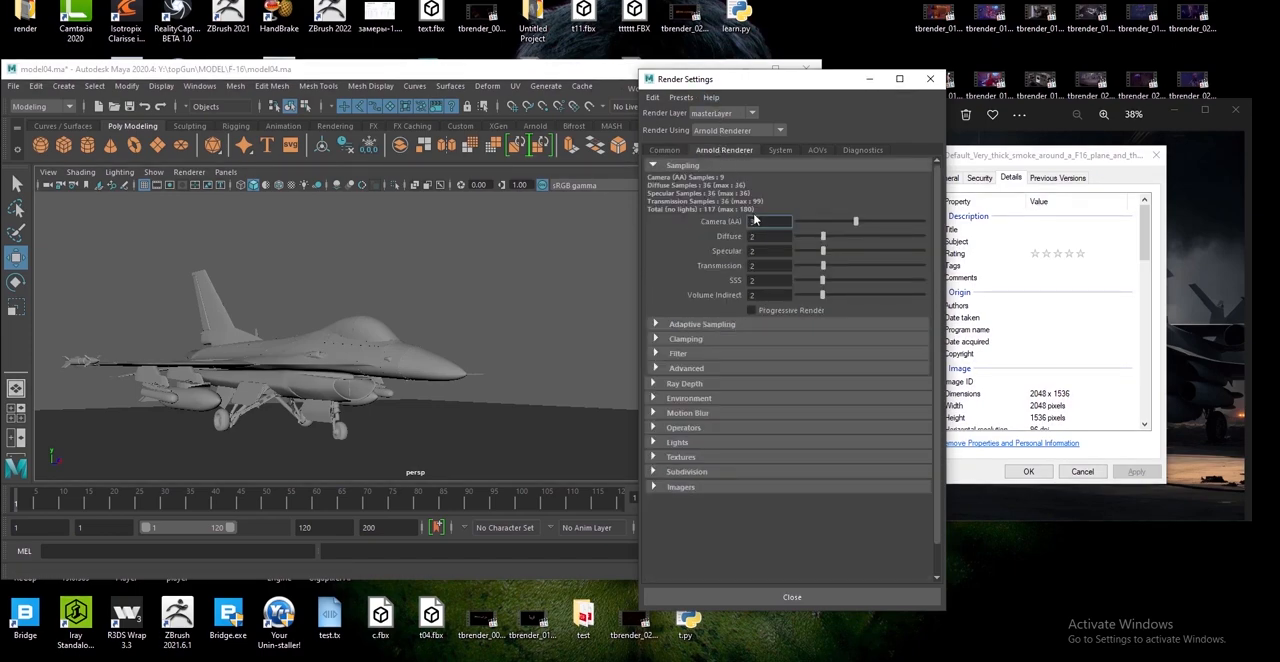
{"action": "type", "text": "45"}
{"action": "type", "text": "5"}
{"action": "key", "text": "Return"}
{"action": "left_click", "coordinate": [655, 456]}
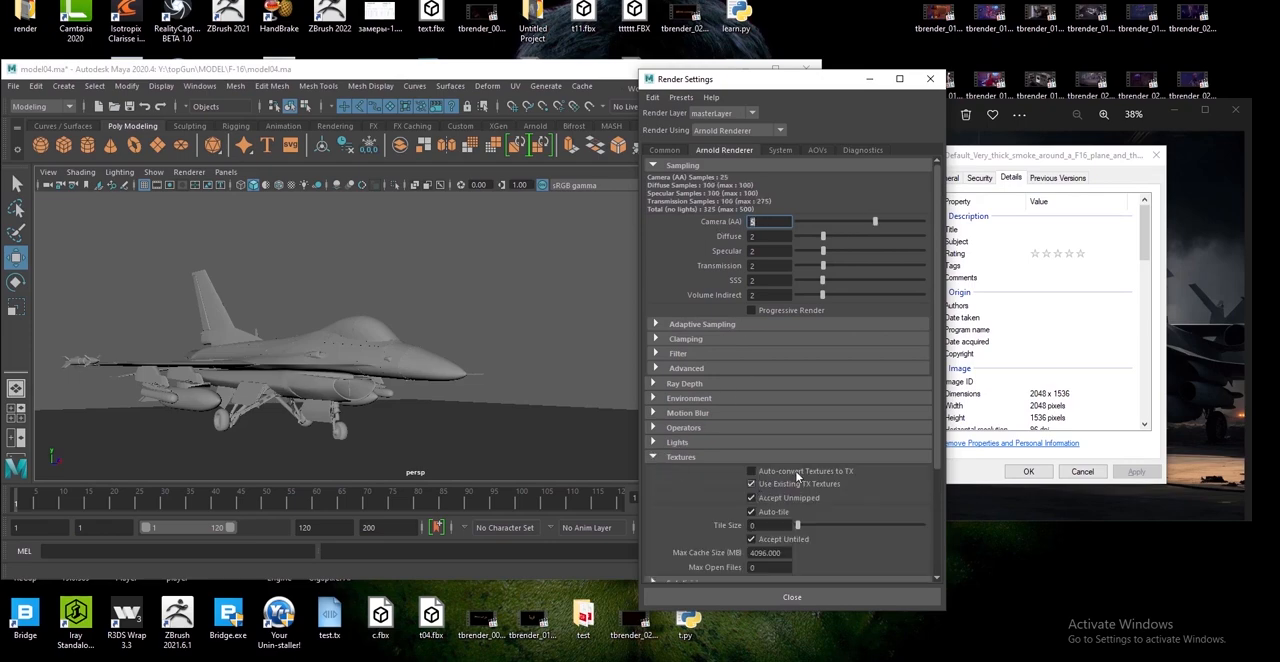
Close the render settings and the background image's properties, and maximize the Maya window
{"action": "left_click", "coordinate": [938, 79]}
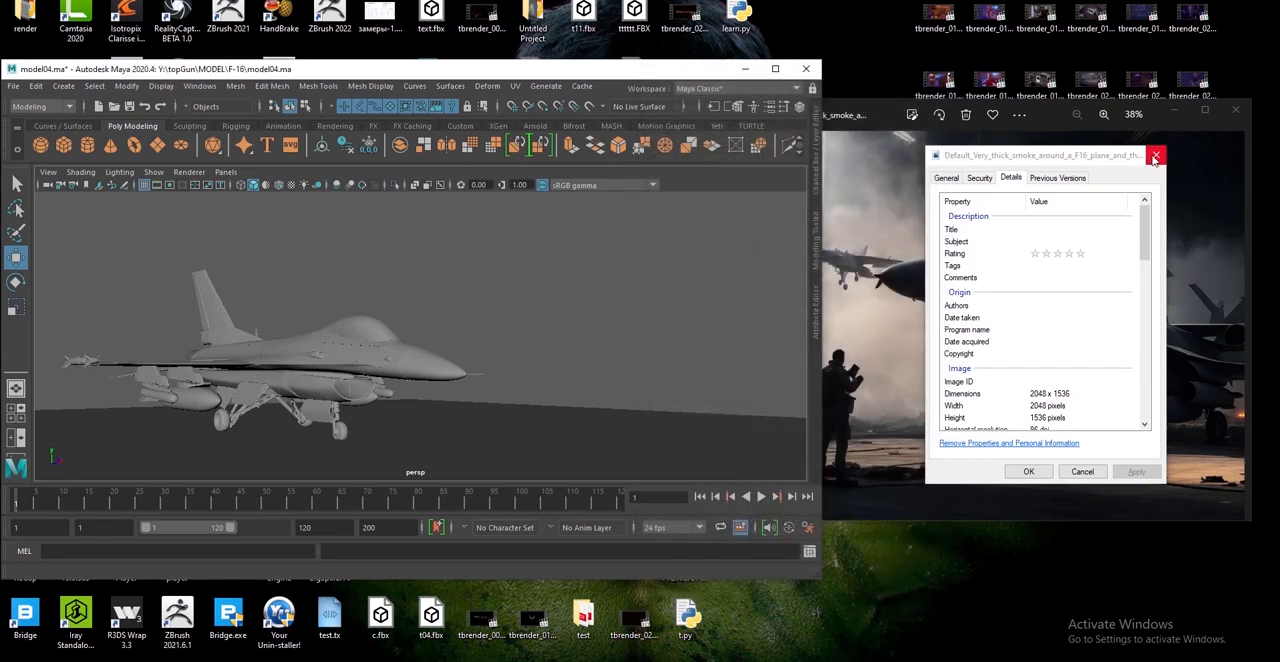
{"action": "left_click", "coordinate": [1156, 156]}
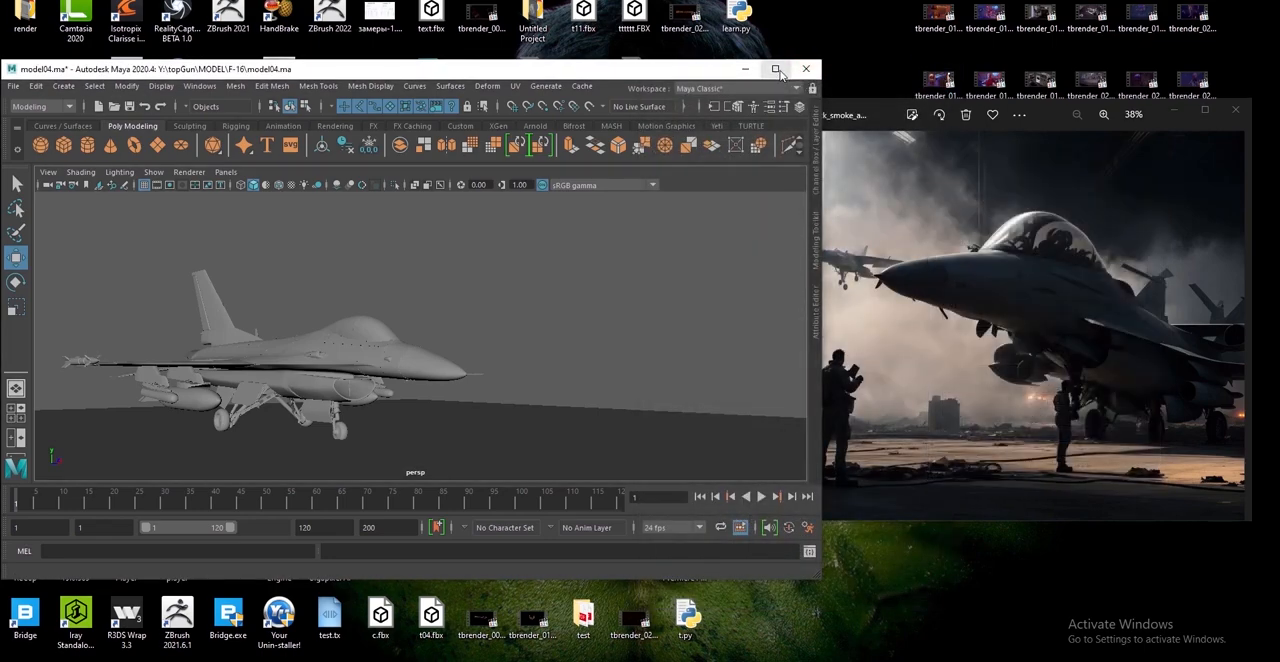
{"action": "left_click", "coordinate": [776, 70]}
Frame the F-16 model from farther away in the perspective view and display the resolution gate with its mask
{"action": "left_click_drag", "start_coordinate": [759, 364], "coordinate": [722, 416], "text": "alt"}
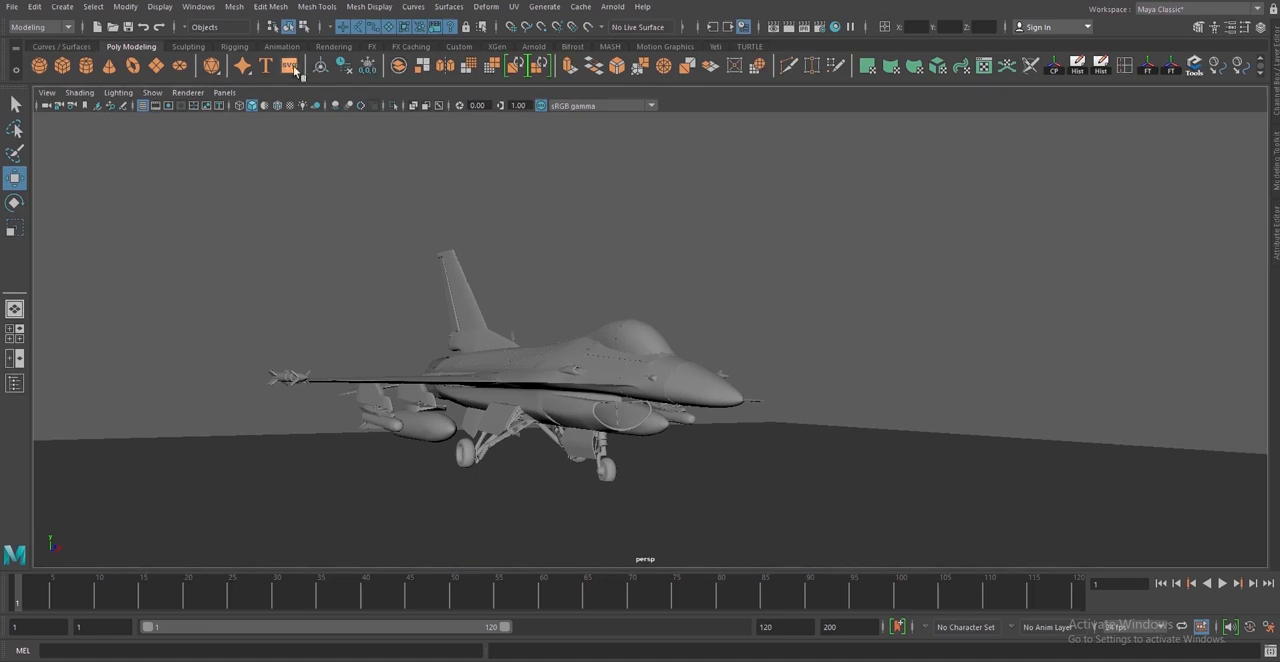
{"action": "left_click", "coordinate": [157, 108]}
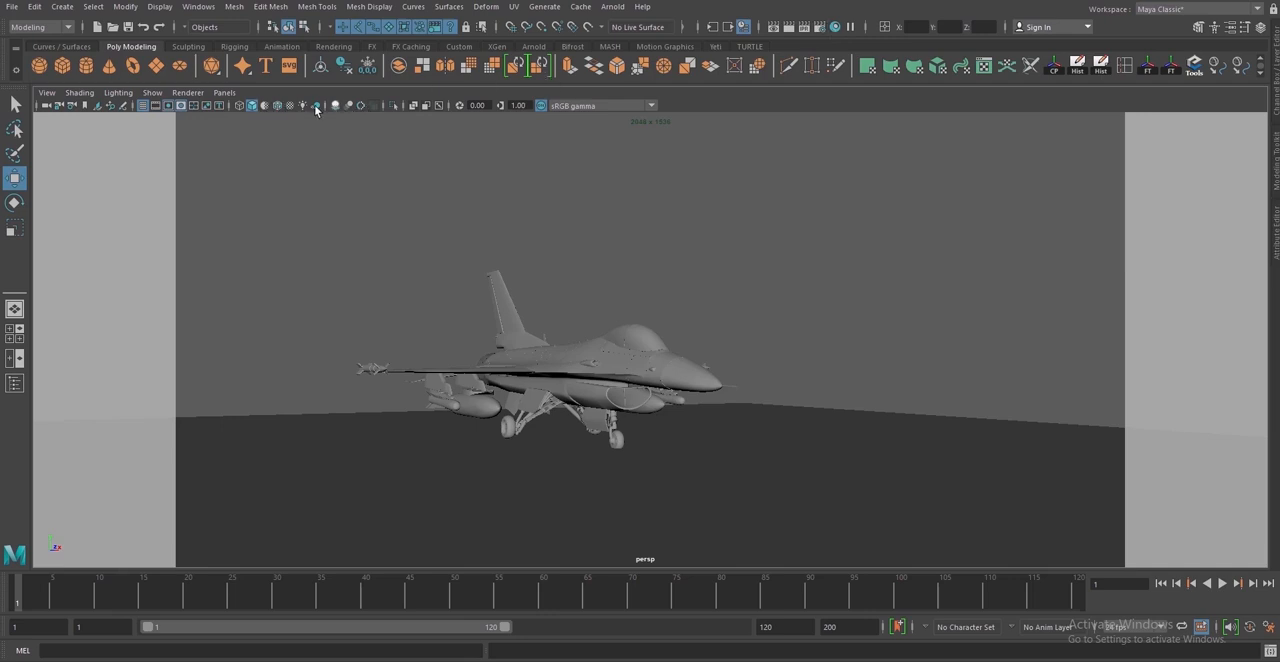
Load the F-16 smoke image ending in a4bf-926f6d9b71ad_1.jpg from Y:\topGun\MODEL\F-16\New folder as the perspective camera's image plane
{"action": "left_click", "coordinate": [108, 106]}
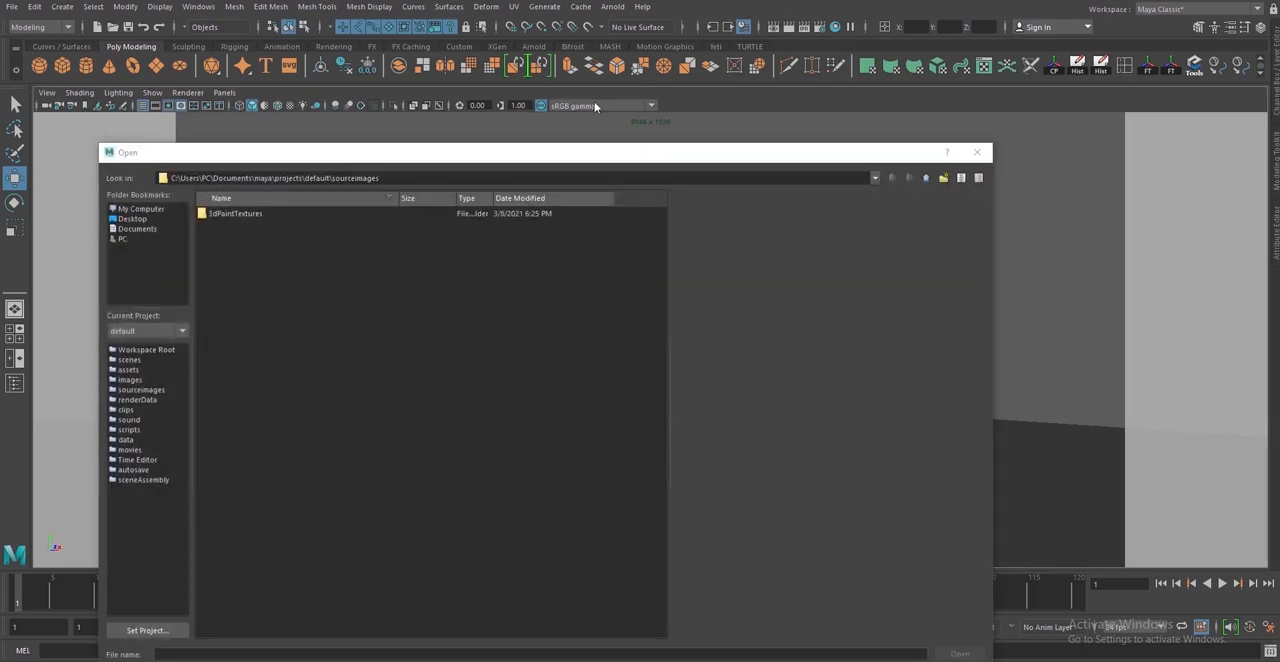
{"action": "triple_click", "coordinate": [459, 176]}
{"action": "type", "text": "Y:\\topGun\\MODEL\\F-16\\New folder"}
{"action": "key", "text": "Return"}
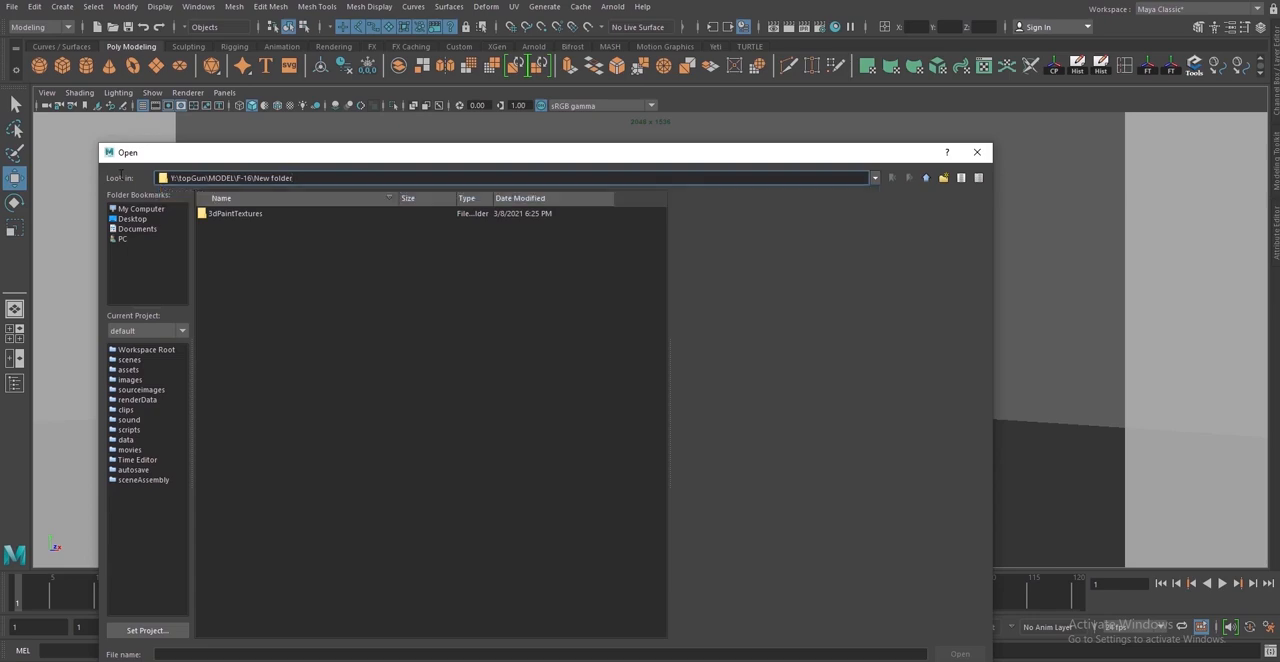
{"action": "left_click", "coordinate": [355, 214]}
{"action": "left_click", "coordinate": [359, 226]}
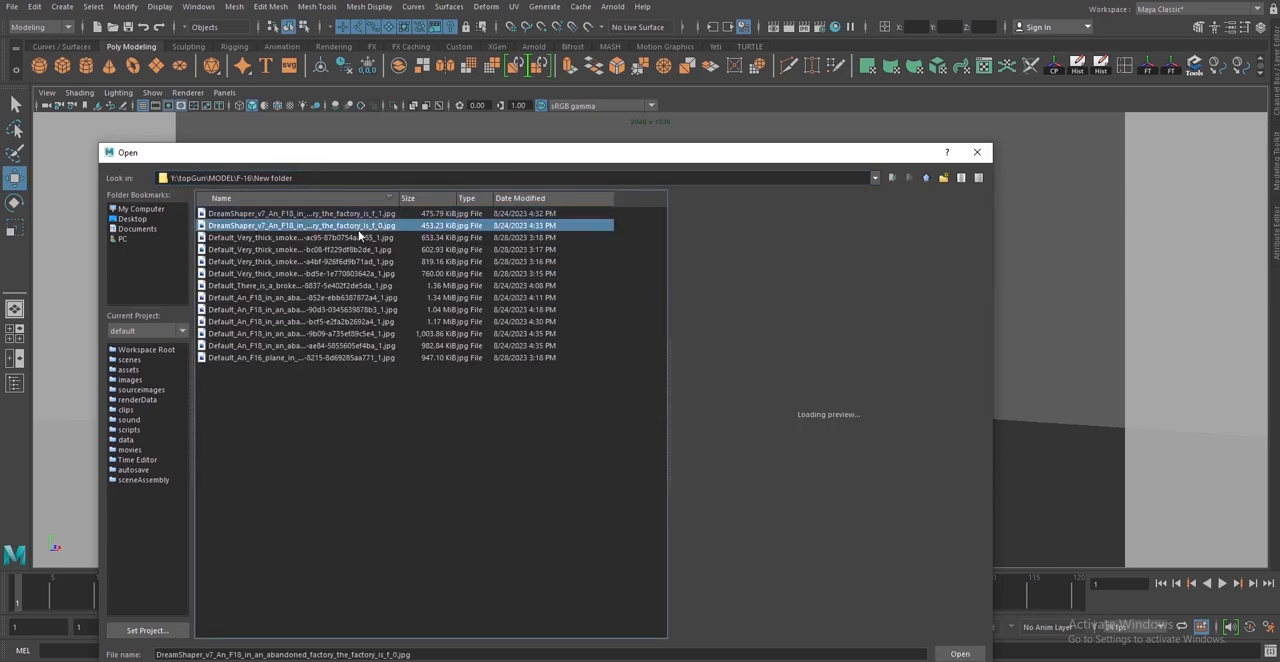
{"action": "left_click", "coordinate": [365, 249]}
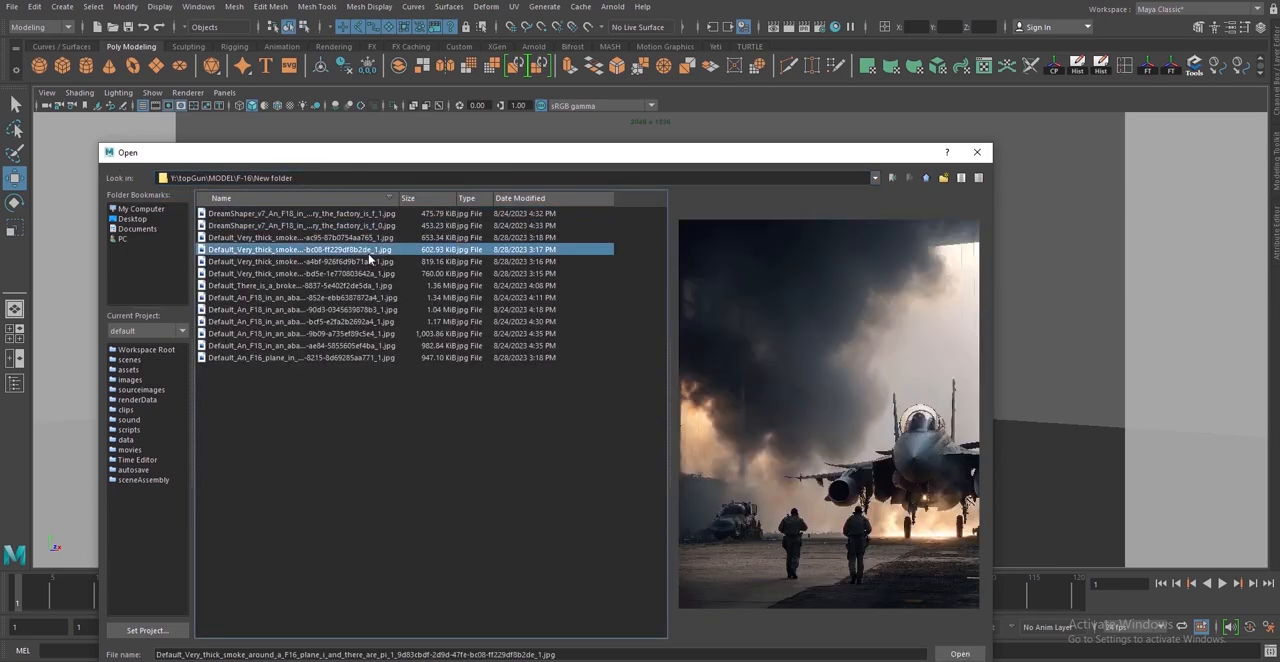
{"action": "left_click", "coordinate": [373, 262]}
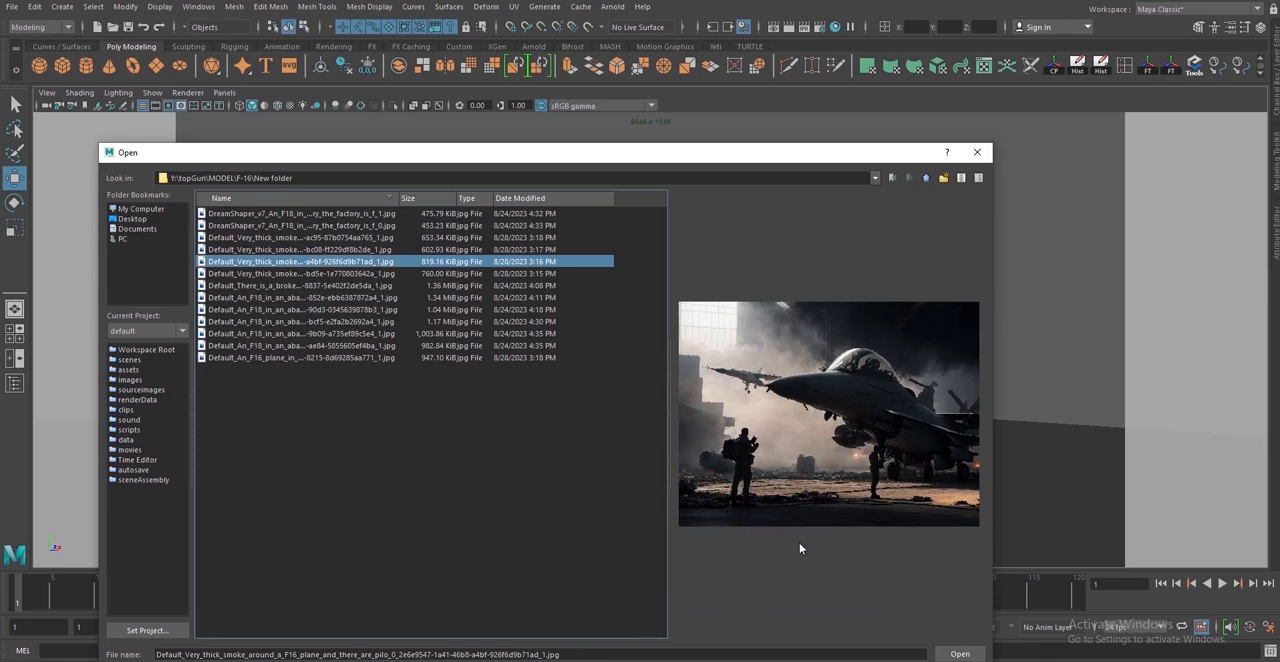
{"action": "left_click", "coordinate": [960, 654]}
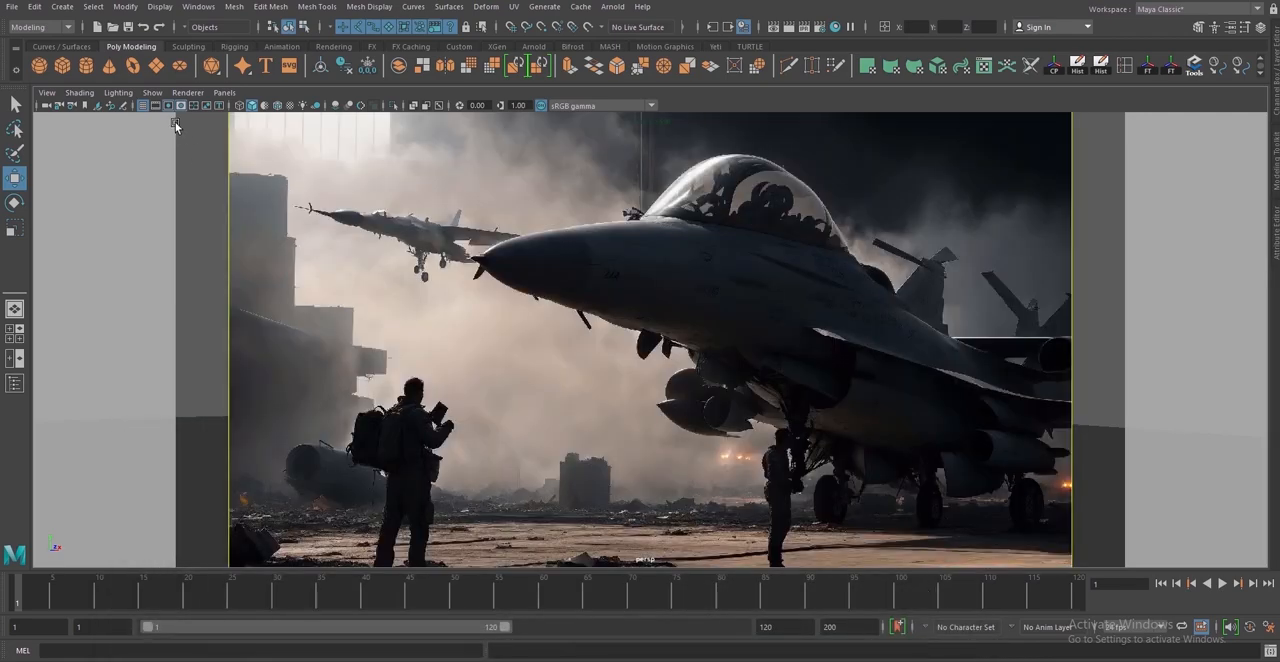
Switch the resolution gate and gate mask off and back on to compare the background image's framing
{"action": "left_click", "coordinate": [163, 109]}
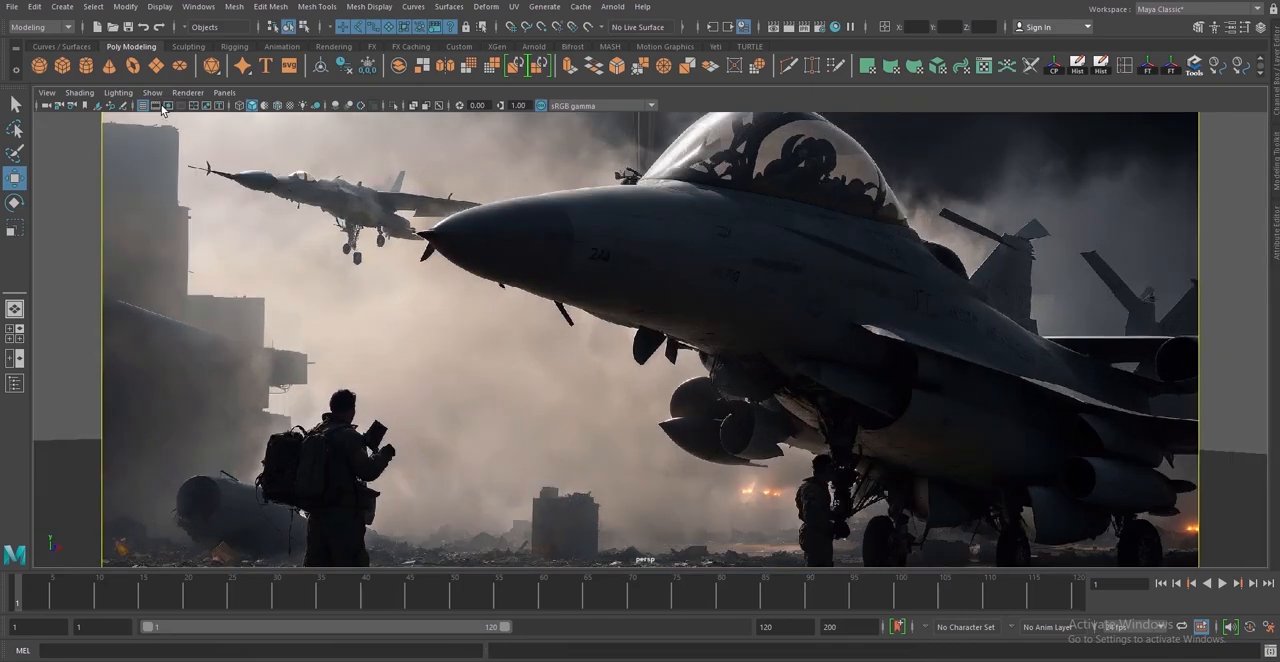
{"action": "left_click", "coordinate": [168, 106]}
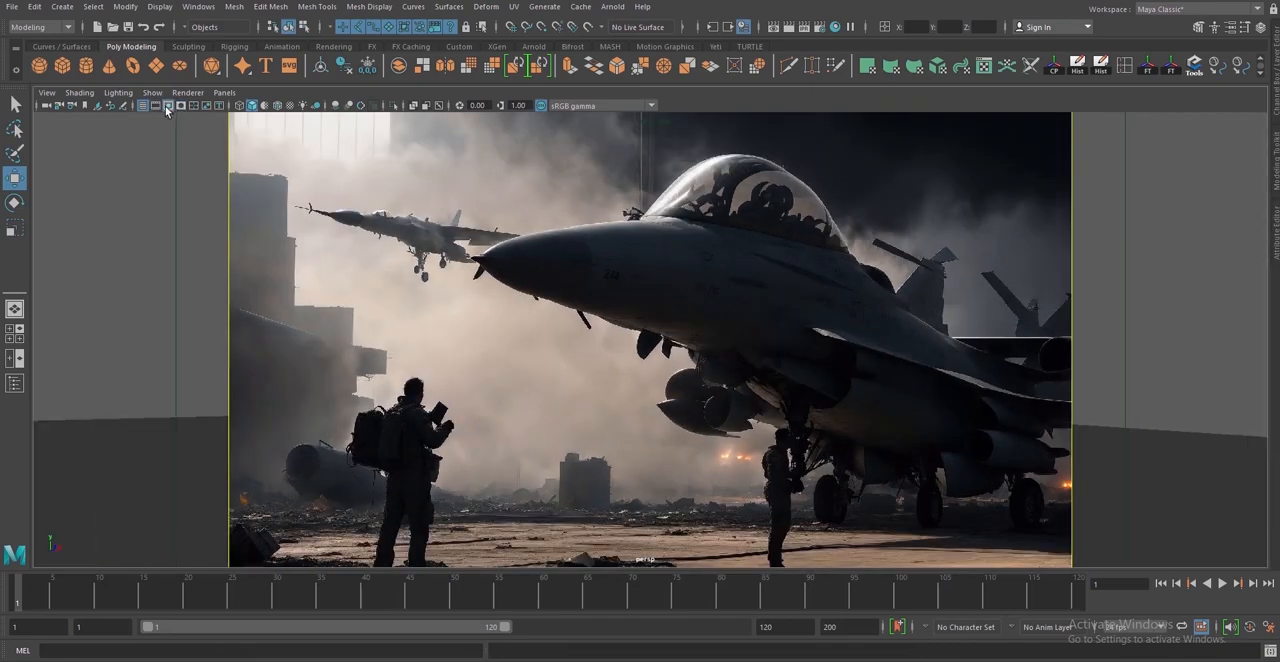
{"action": "left_click", "coordinate": [167, 107]}
{"action": "left_click", "coordinate": [168, 107]}
{"action": "left_click", "coordinate": [179, 107]}
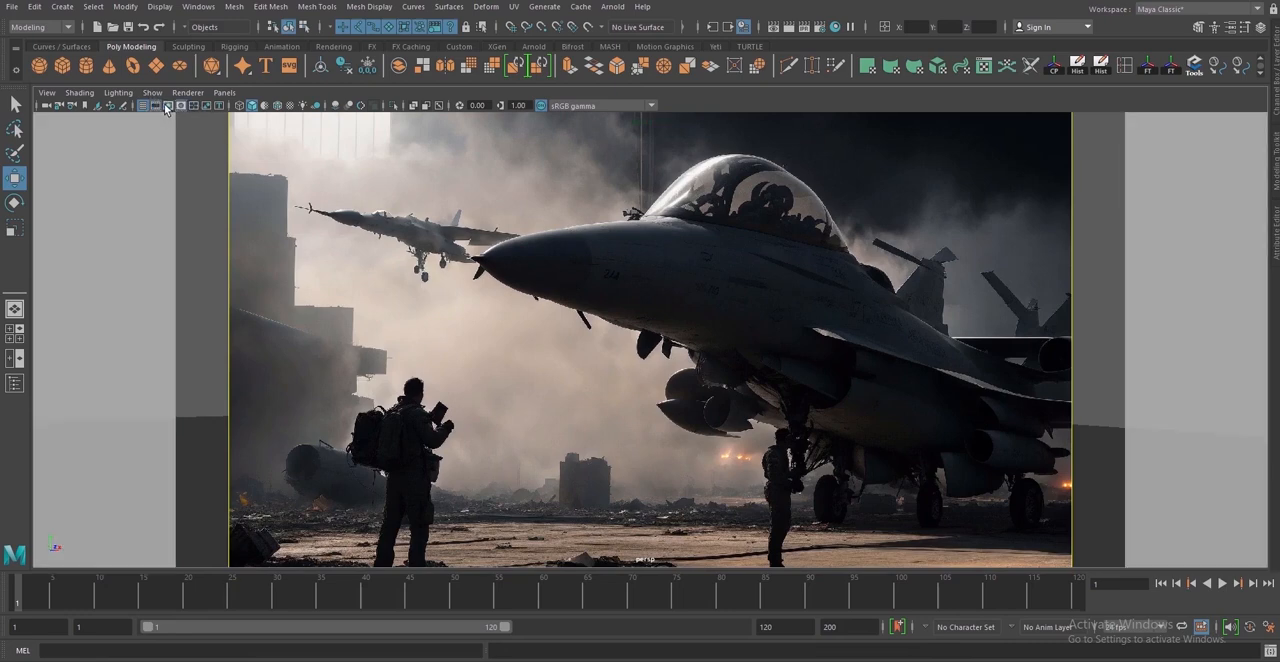
Fit the background image plane to the resolution gate and check its framing against the gates
{"action": "left_click", "coordinate": [308, 173]}
{"action": "left_click", "coordinate": [1276, 232]}
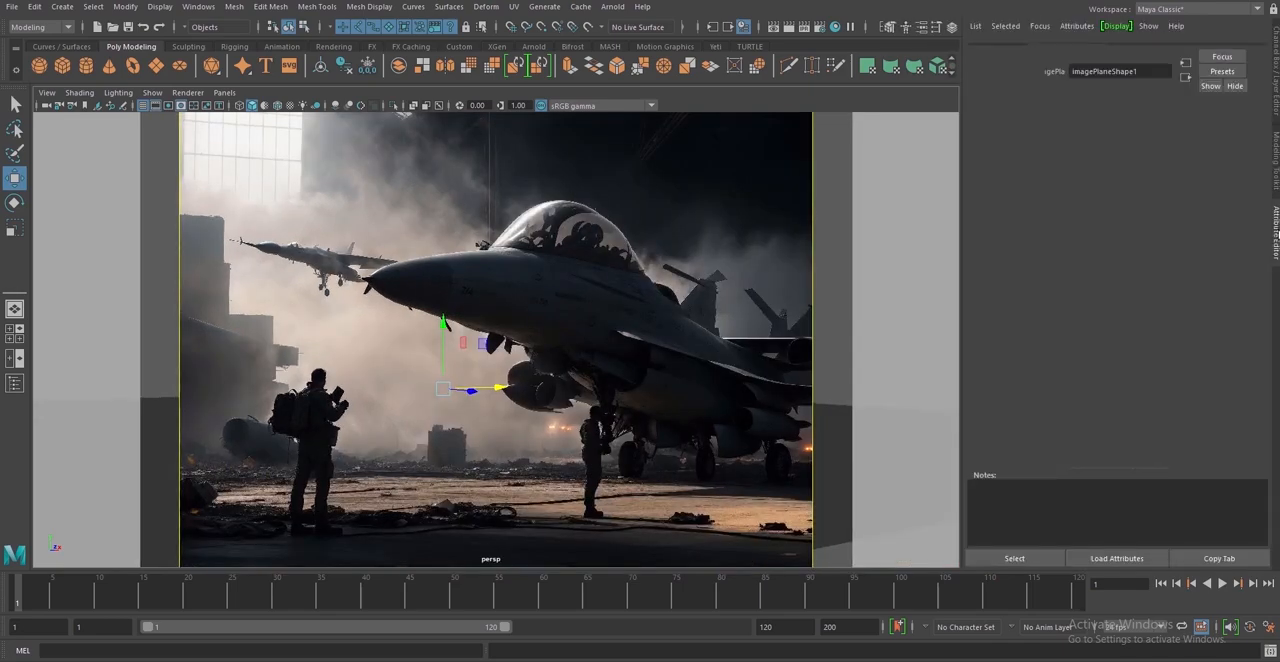
{"action": "scroll", "coordinate": [1224, 352], "scroll_direction": "down", "scroll_amount": 5}
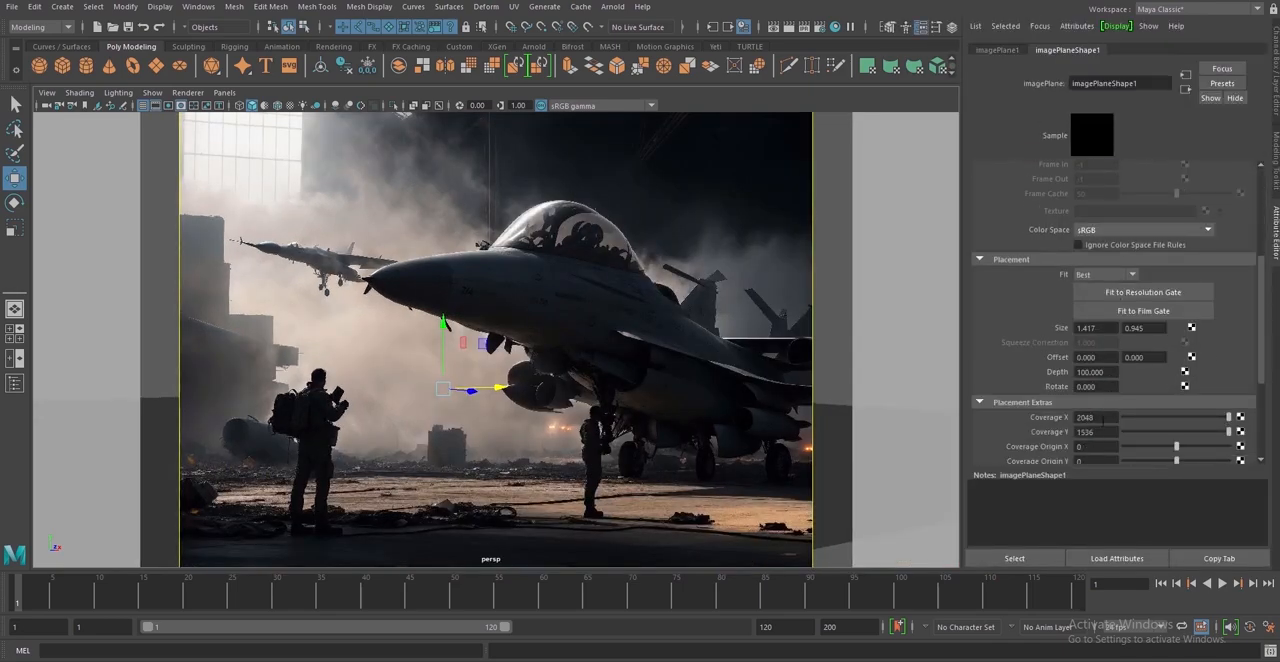
{"action": "left_click", "coordinate": [1130, 293]}
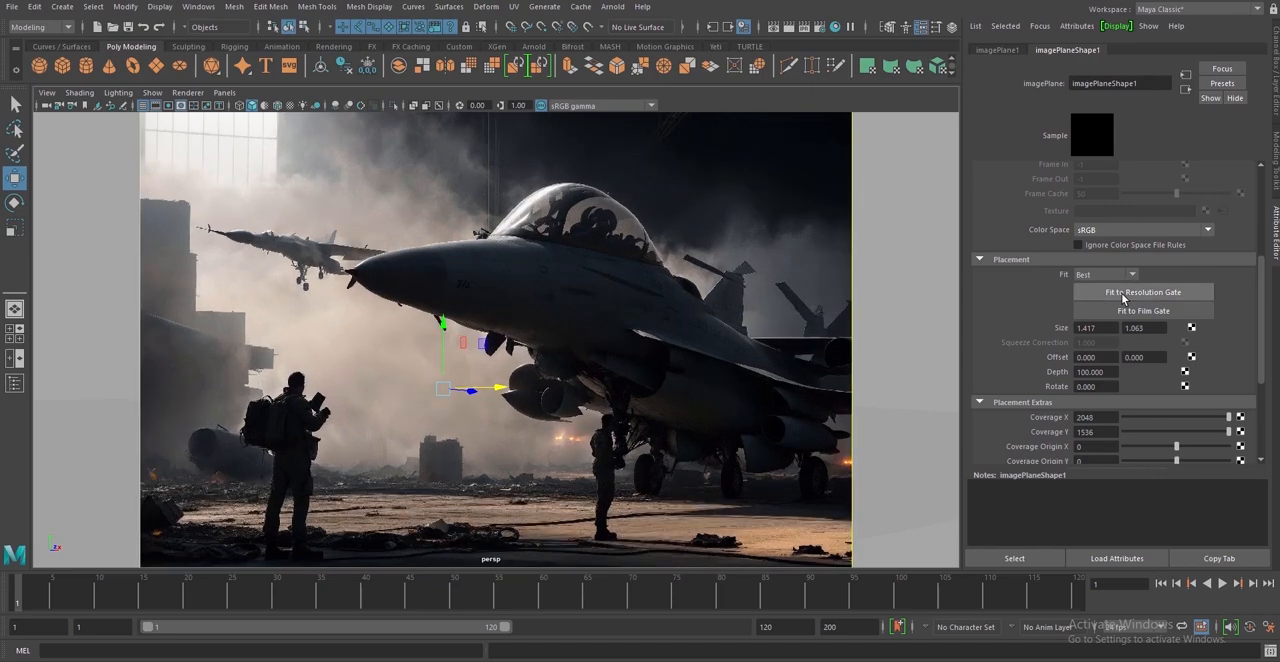
{"action": "left_click", "coordinate": [182, 106]}
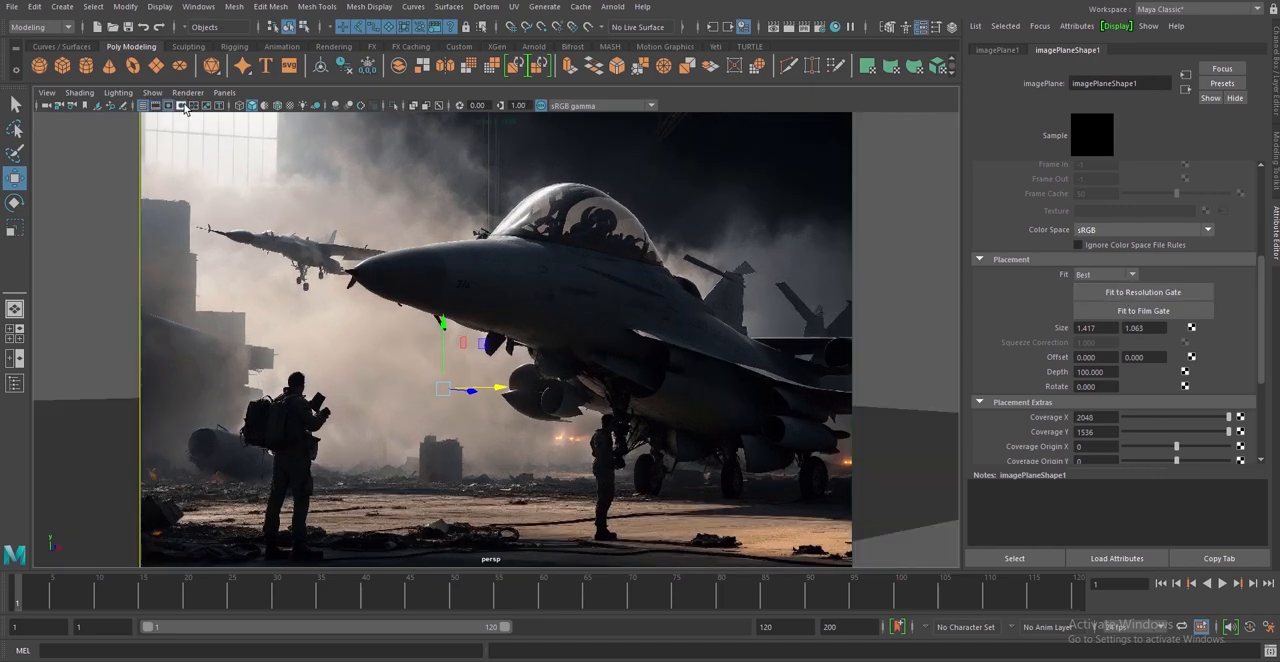
{"action": "left_click", "coordinate": [182, 106]}
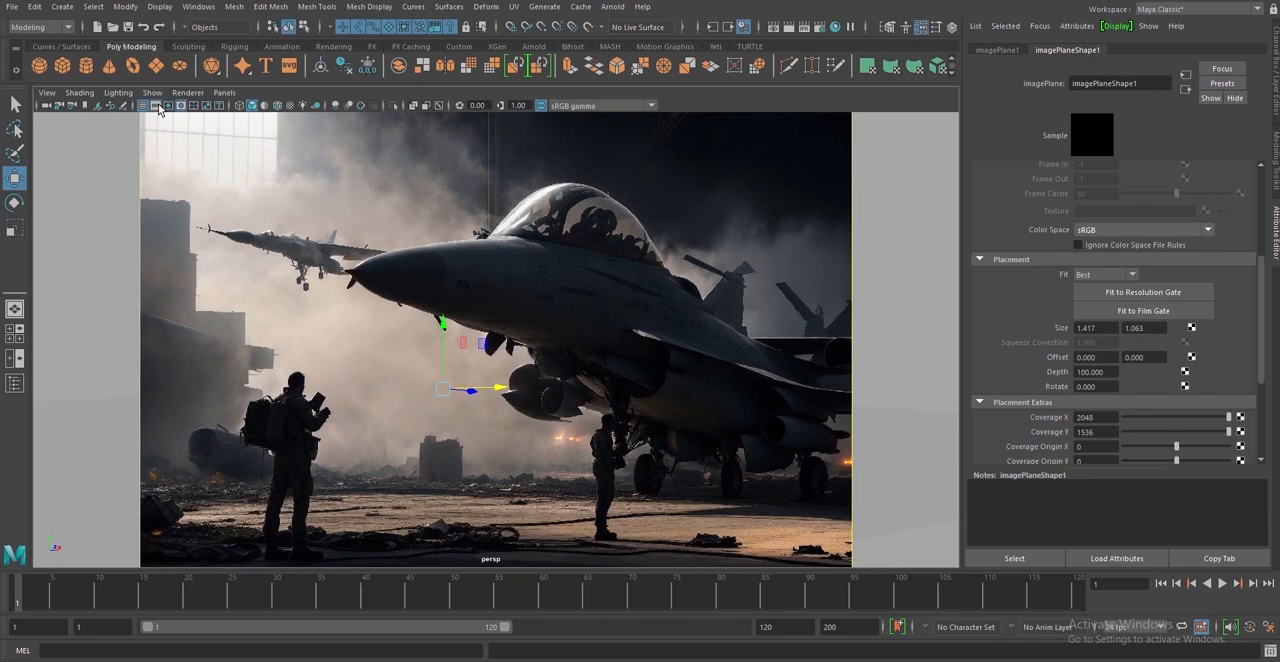
{"action": "left_click", "coordinate": [158, 105]}
{"action": "left_click", "coordinate": [158, 105]}
Set the background image plane's depth to 5000
{"action": "left_click", "coordinate": [1104, 372]}
{"action": "type", "text": "500"}
{"action": "key", "text": "Return"}
{"action": "type", "text": "5000"}
{"action": "key", "text": "Return"}
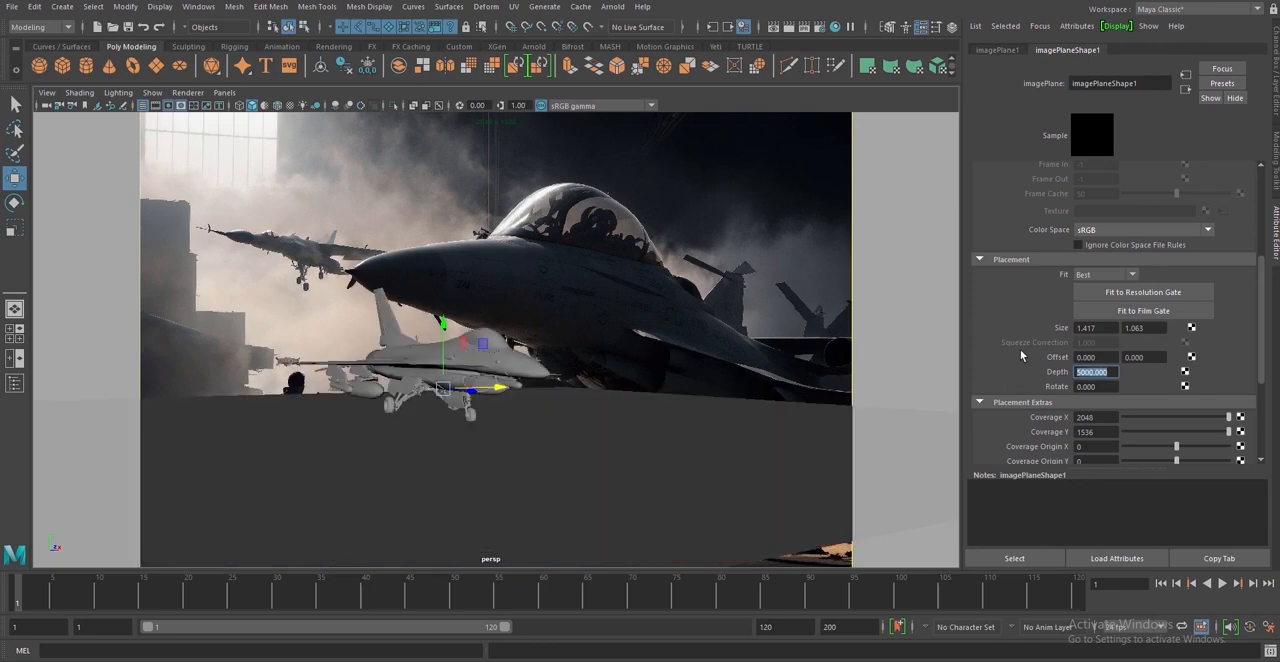
Bring the perspective camera low and close to the F-16, matching the angle of the large jet in the background image
{"action": "left_click_drag", "start_coordinate": [619, 463], "coordinate": [500, 491], "text": "alt"}
{"action": "middle_click_drag", "start_coordinate": [506, 490], "coordinate": [609, 436], "text": "alt"}
{"action": "left_click_drag", "start_coordinate": [586, 468], "coordinate": [585, 474], "text": "alt"}
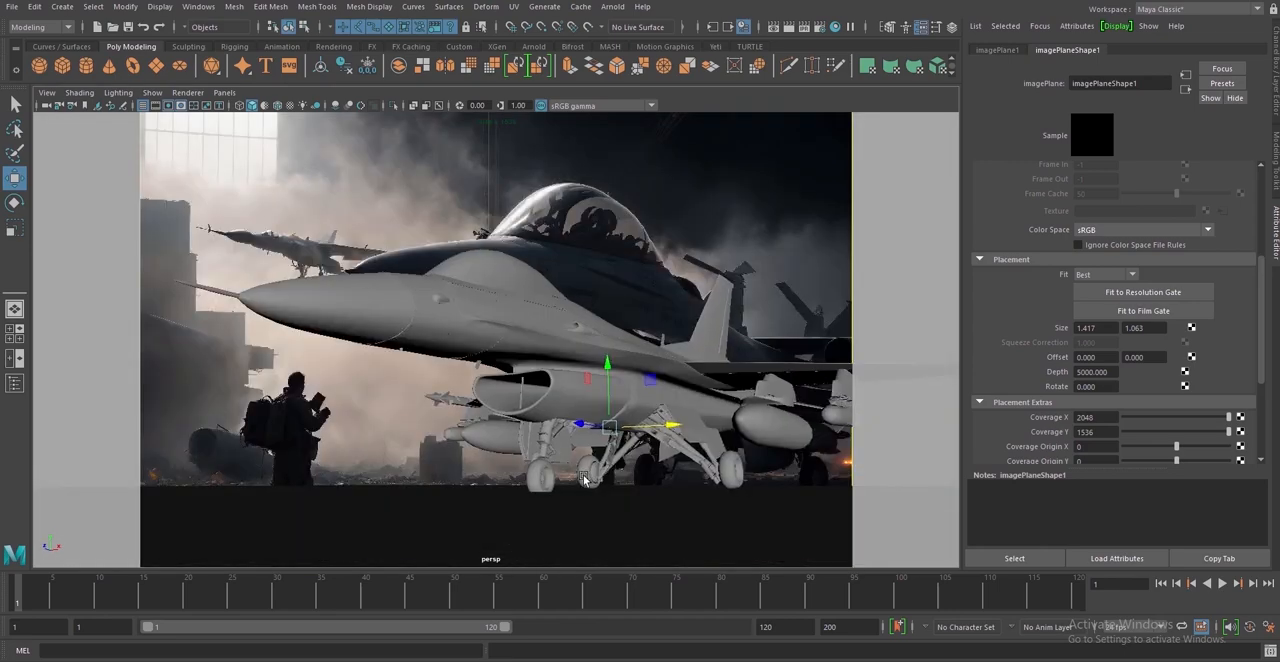
{"action": "middle_click_drag", "start_coordinate": [591, 477], "coordinate": [617, 467], "text": "alt"}
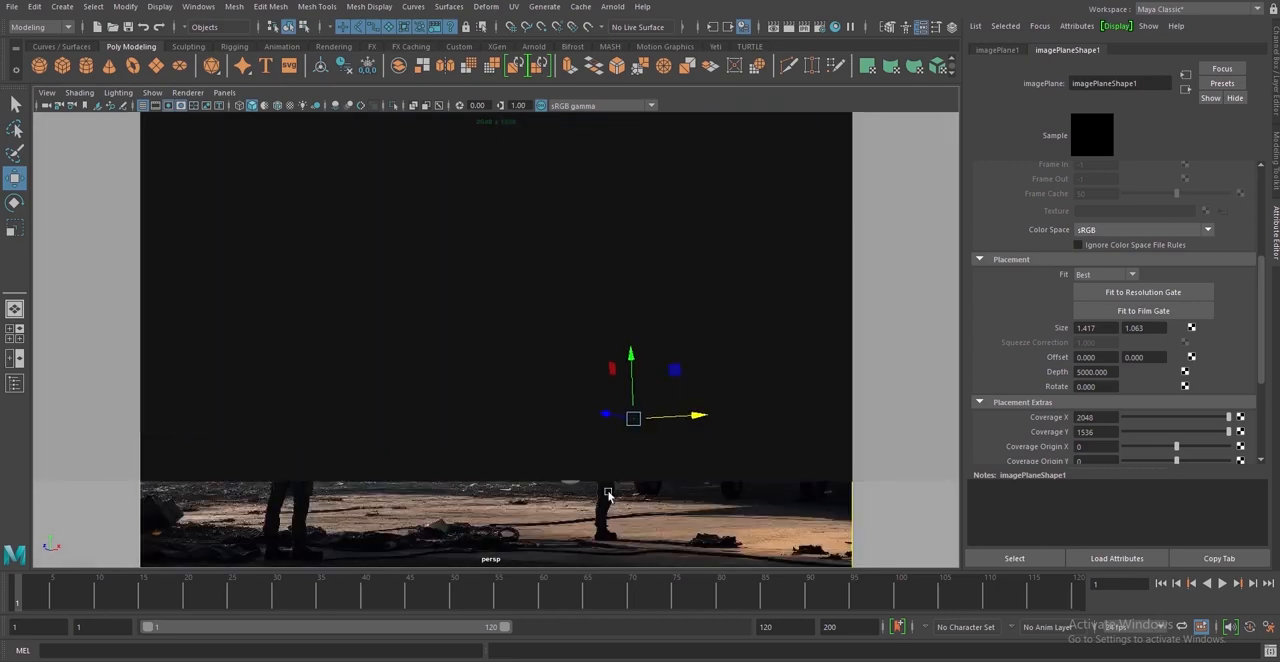
{"action": "left_click_drag", "start_coordinate": [609, 492], "coordinate": [606, 497], "text": "alt"}
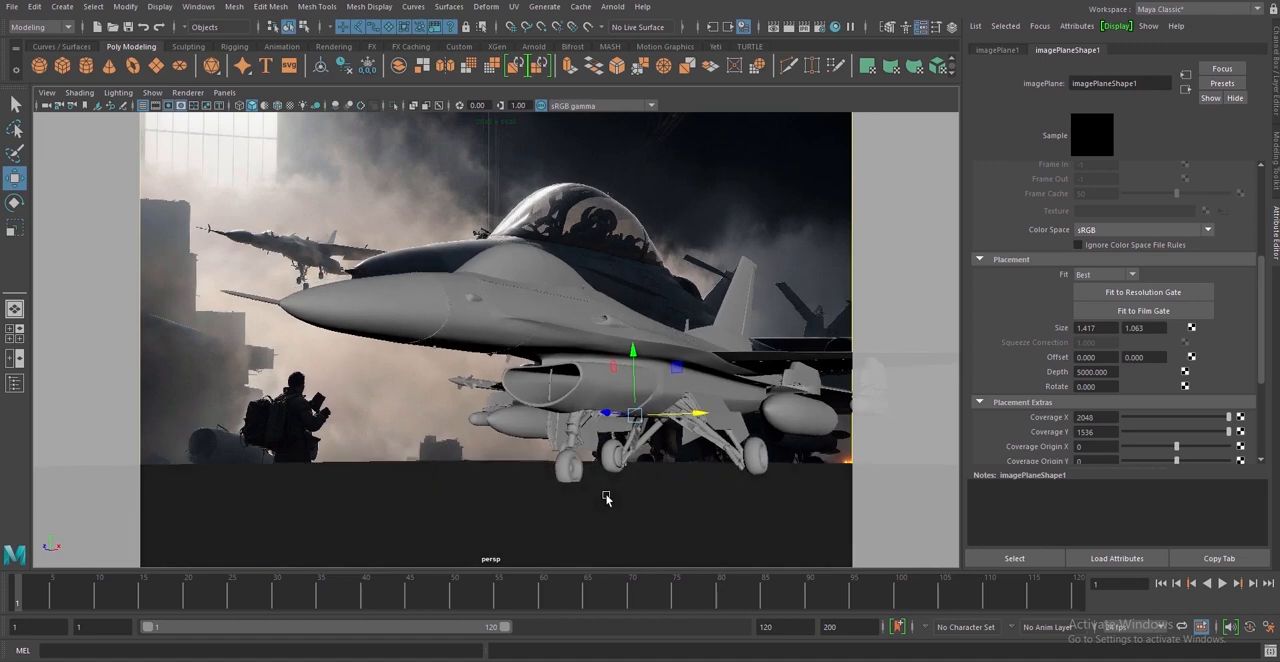
Turn on X-ray display in the perspective view and hide the floor mesh
{"action": "left_click", "coordinate": [413, 105]}
{"action": "left_click", "coordinate": [520, 487]}
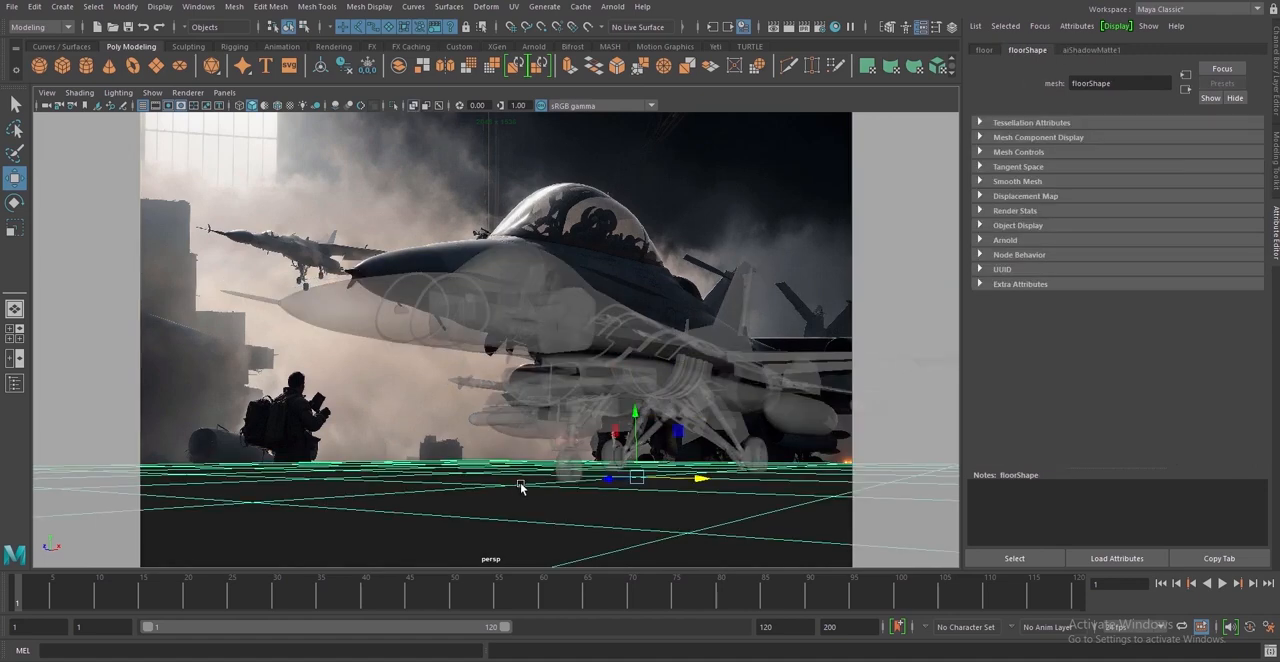
{"action": "key", "text": "h"}
Adjust the perspective camera to overlap the F-16's nose and landing gear with the background jet
{"action": "middle_click_drag", "start_coordinate": [569, 492], "coordinate": [614, 464], "text": "alt"}
{"action": "middle_click_drag", "start_coordinate": [627, 517], "coordinate": [631, 517], "text": "alt"}
{"action": "left_click_drag", "start_coordinate": [631, 517], "coordinate": [673, 545], "text": "alt"}
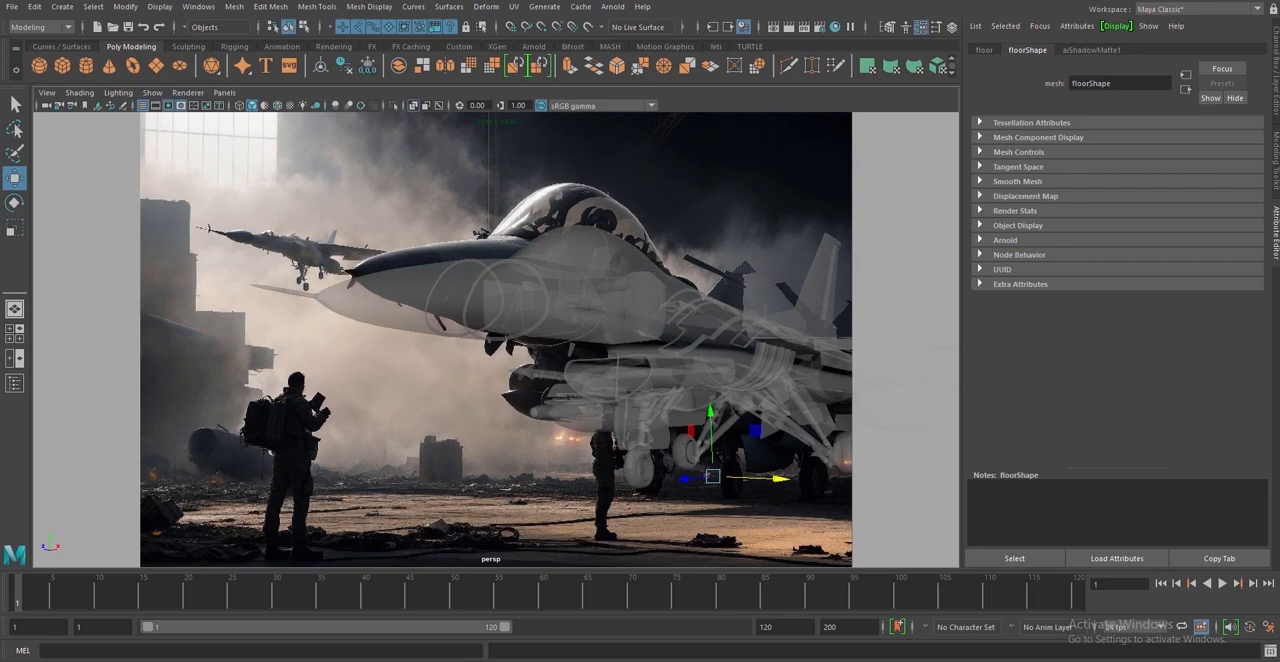
Create a polygon plane, scale it up into a large ground surface and lower it beneath the F-16's wheels
{"action": "left_click", "coordinate": [156, 66]}
{"action": "left_click", "coordinate": [13, 229]}
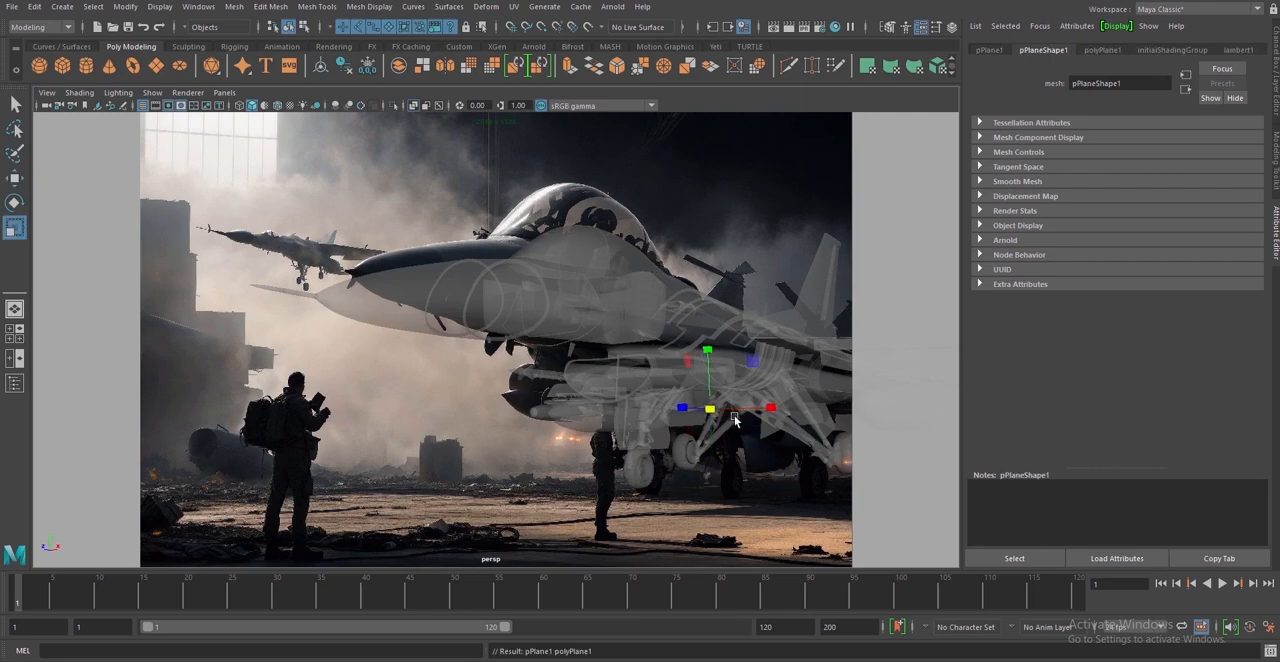
{"action": "left_click_drag", "start_coordinate": [710, 410], "coordinate": [736, 495]}
{"action": "key", "text": "w"}
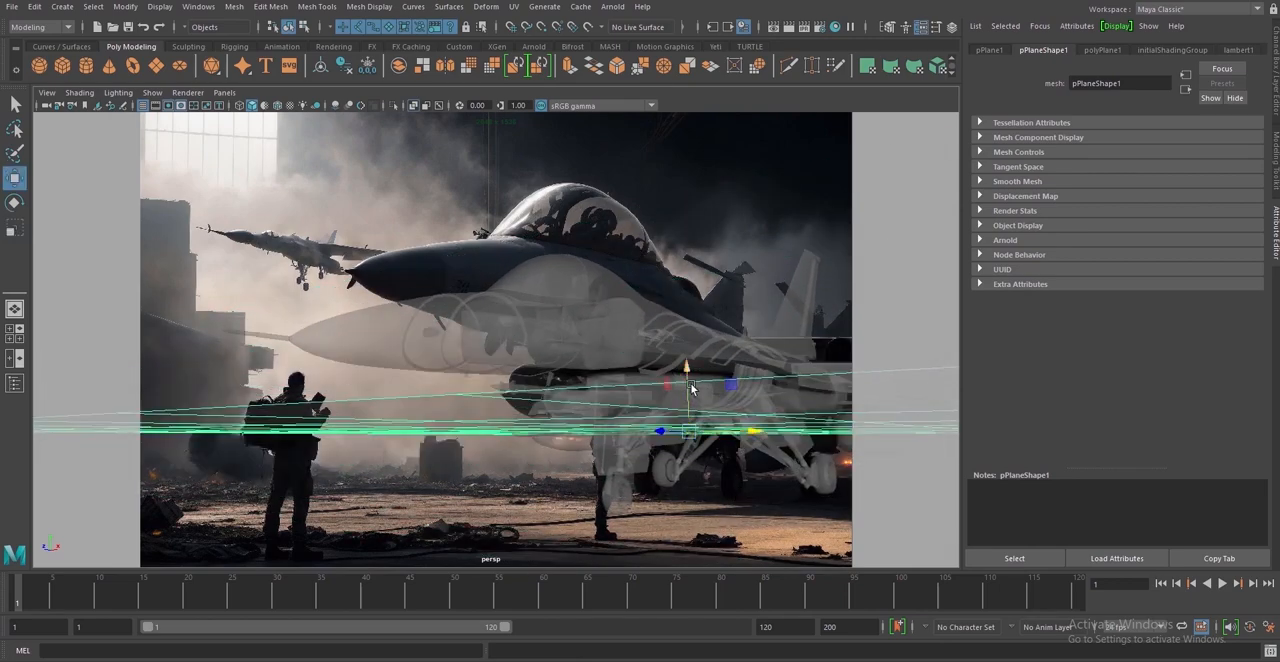
{"action": "left_click_drag", "start_coordinate": [688, 390], "coordinate": [684, 485]}
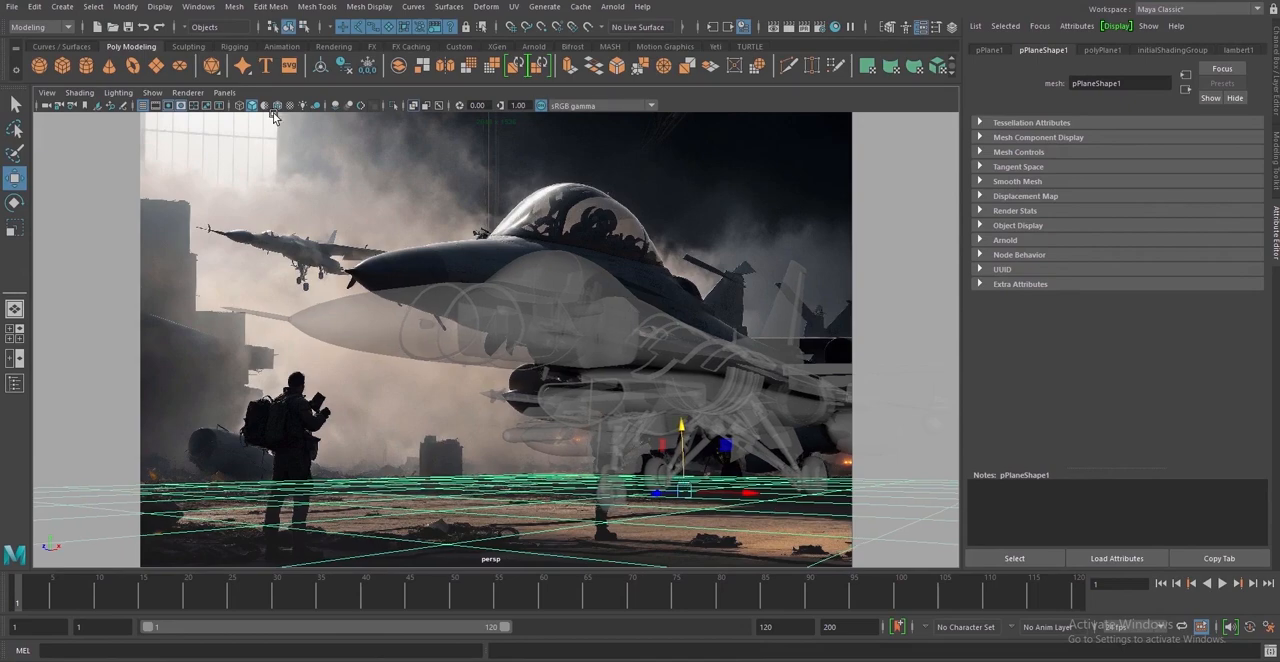
Set the perspective camera's focal length to 55 and reframe the F-16 over the background jet
{"action": "left_click", "coordinate": [47, 106]}
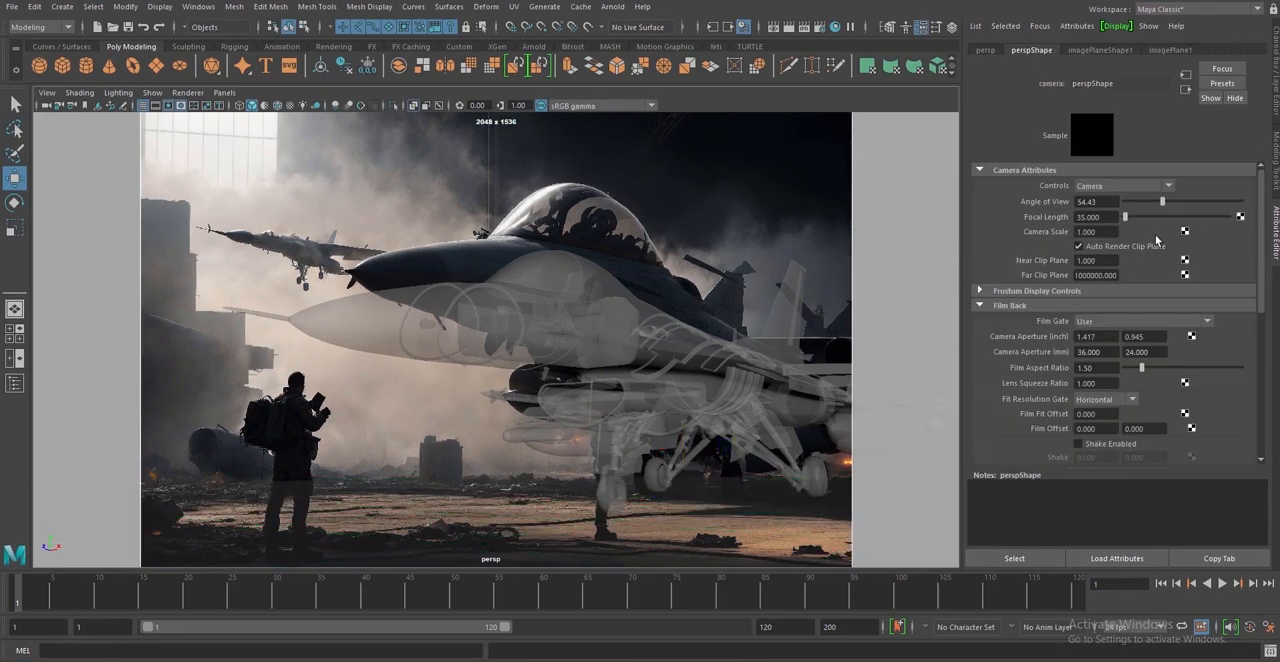
{"action": "left_click_drag", "start_coordinate": [1101, 217], "coordinate": [1090, 218]}
{"action": "type", "text": "55"}
{"action": "key", "text": "Return"}
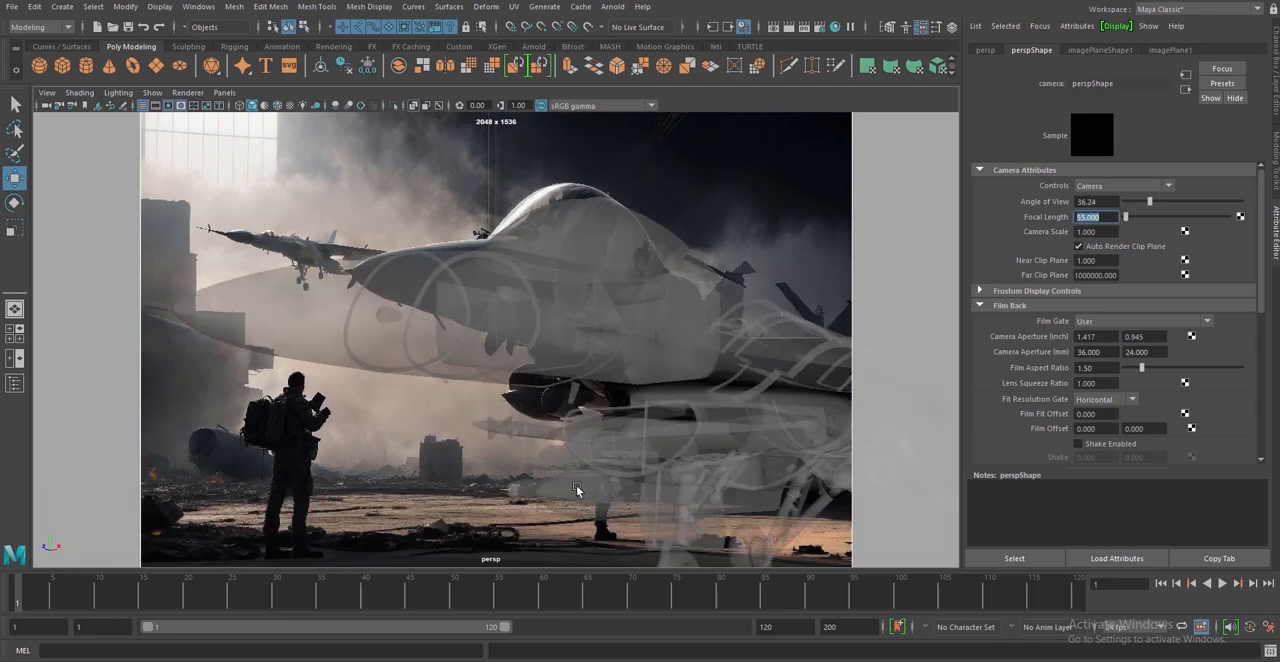
{"action": "right_click_drag", "start_coordinate": [577, 490], "coordinate": [548, 470], "text": "alt"}
{"action": "middle_click_drag", "start_coordinate": [597, 462], "coordinate": [607, 440], "text": "alt"}
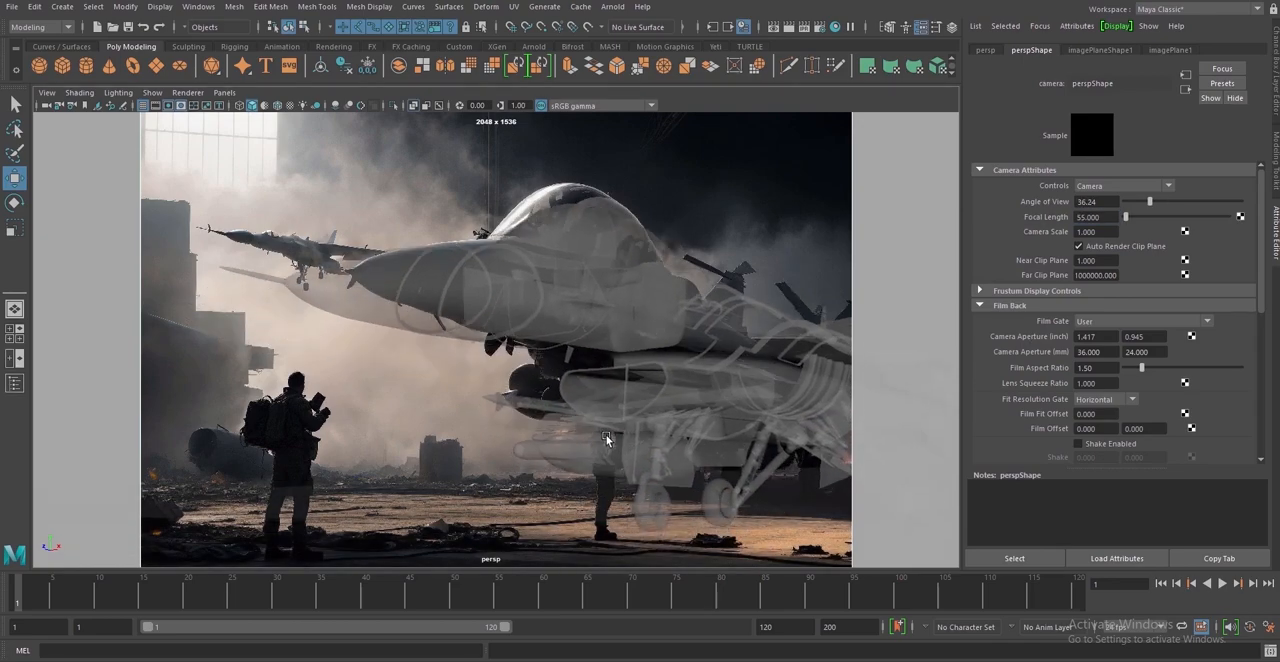
{"action": "left_click_drag", "start_coordinate": [608, 483], "coordinate": [606, 484], "text": "alt"}
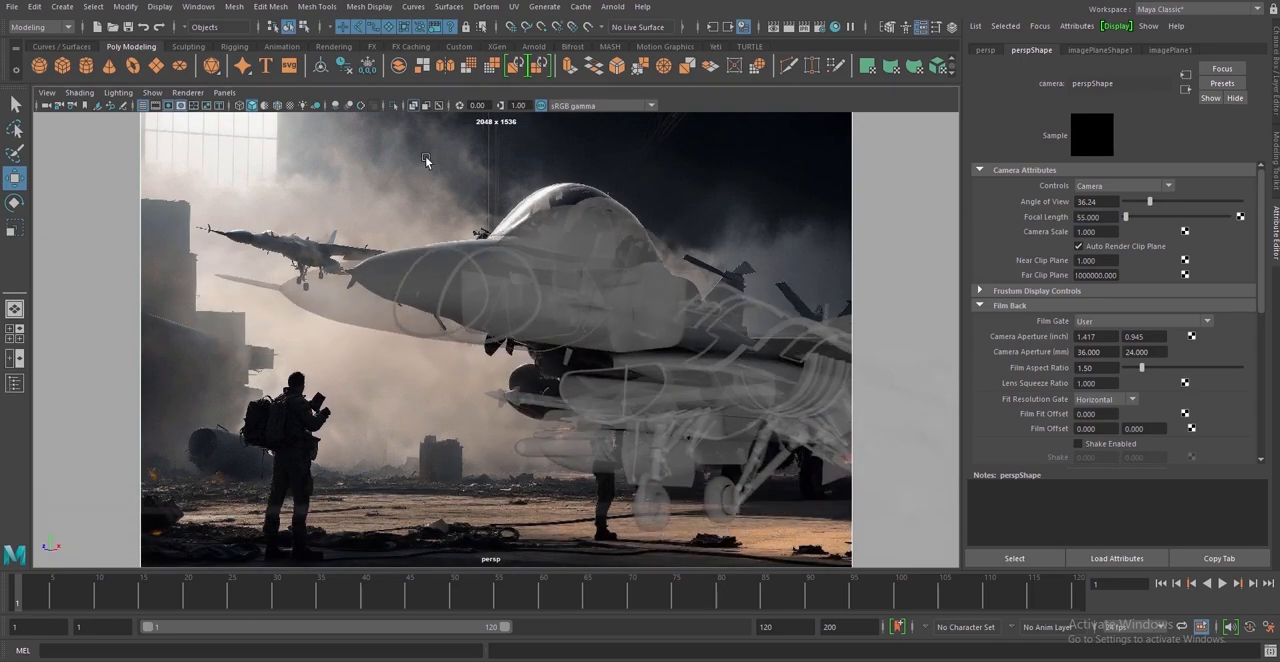
Display wireframe on the shaded models and fine-tune the camera's match to the background image
{"action": "left_click", "coordinate": [279, 106]}
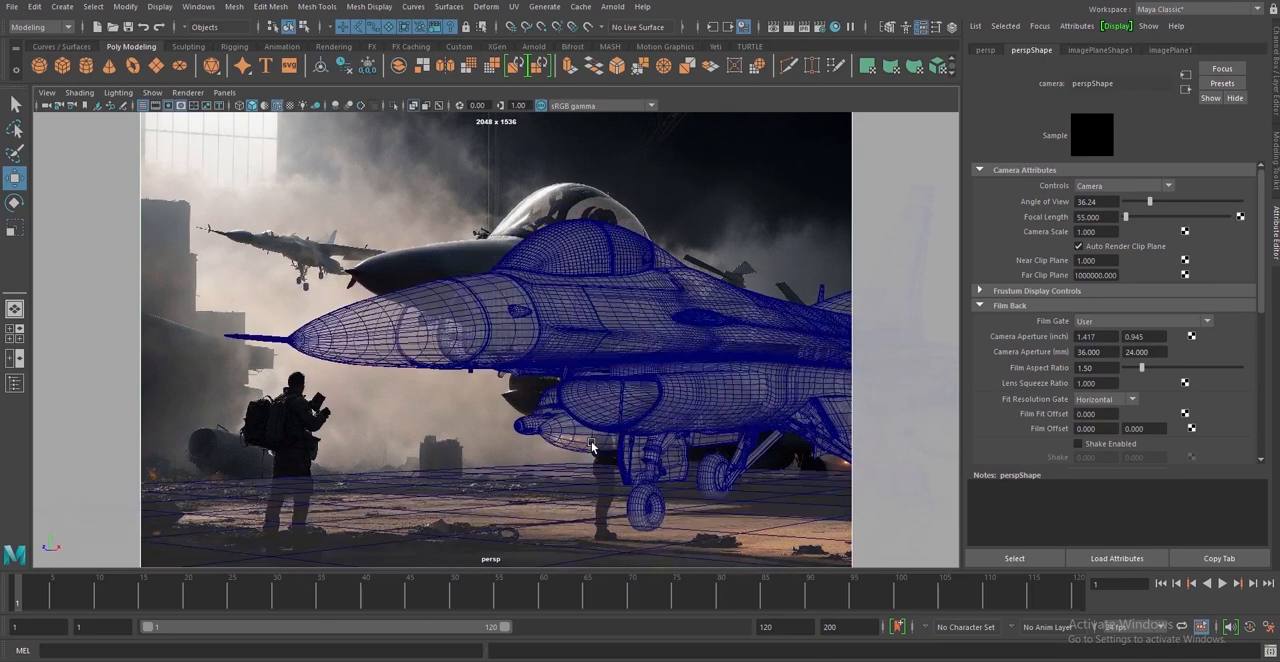
{"action": "left_click_drag", "start_coordinate": [591, 447], "coordinate": [590, 445], "text": "alt"}
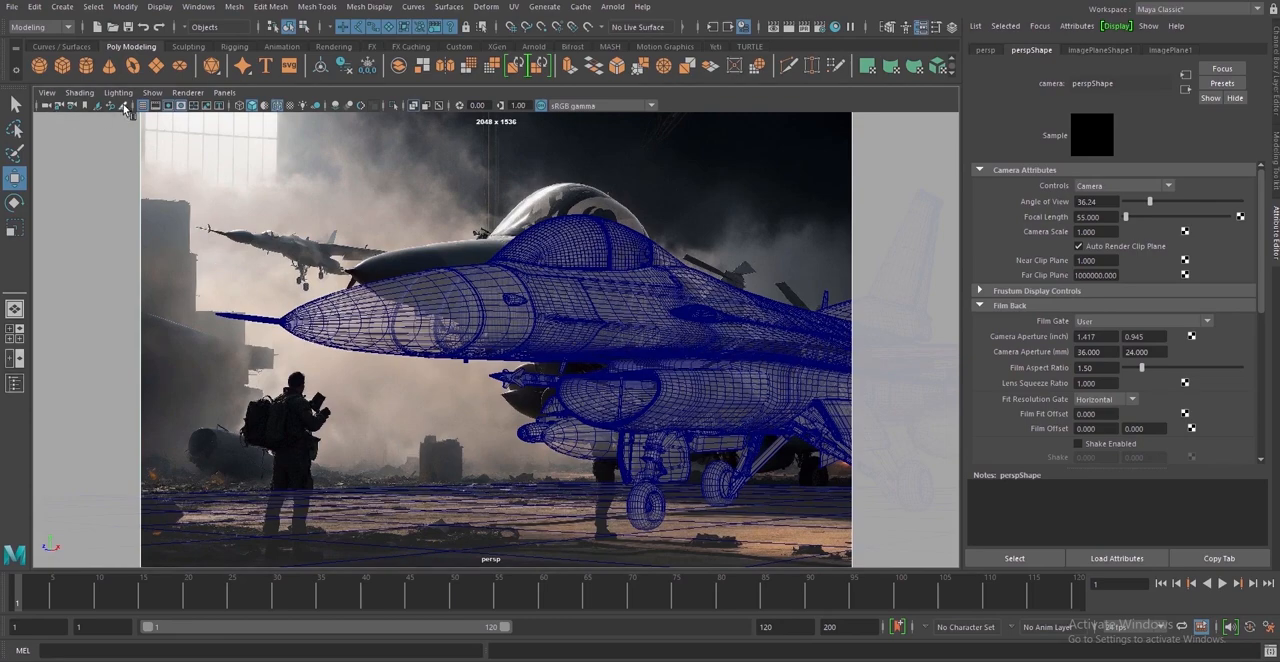
{"action": "left_click", "coordinate": [170, 106]}
{"action": "left_click", "coordinate": [170, 106]}
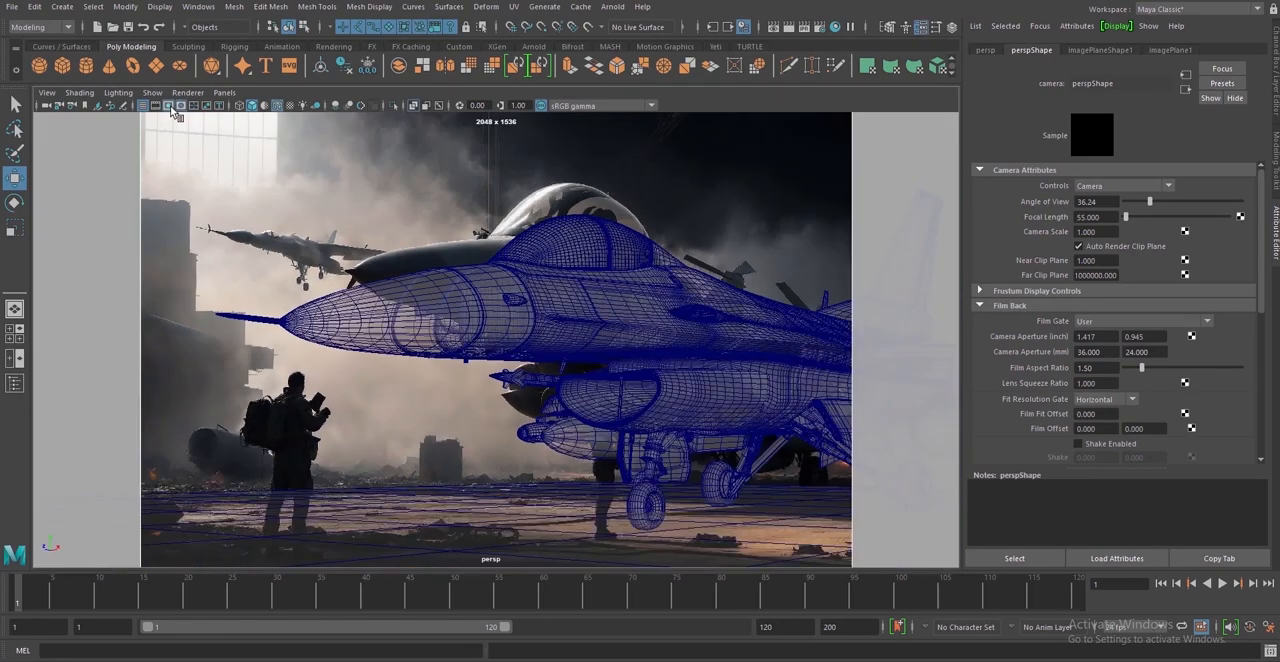
Try fitting the background image plane to the film gate and return it to the resolution gate fit
{"action": "left_click", "coordinate": [797, 248]}
{"action": "left_click", "coordinate": [1182, 313]}
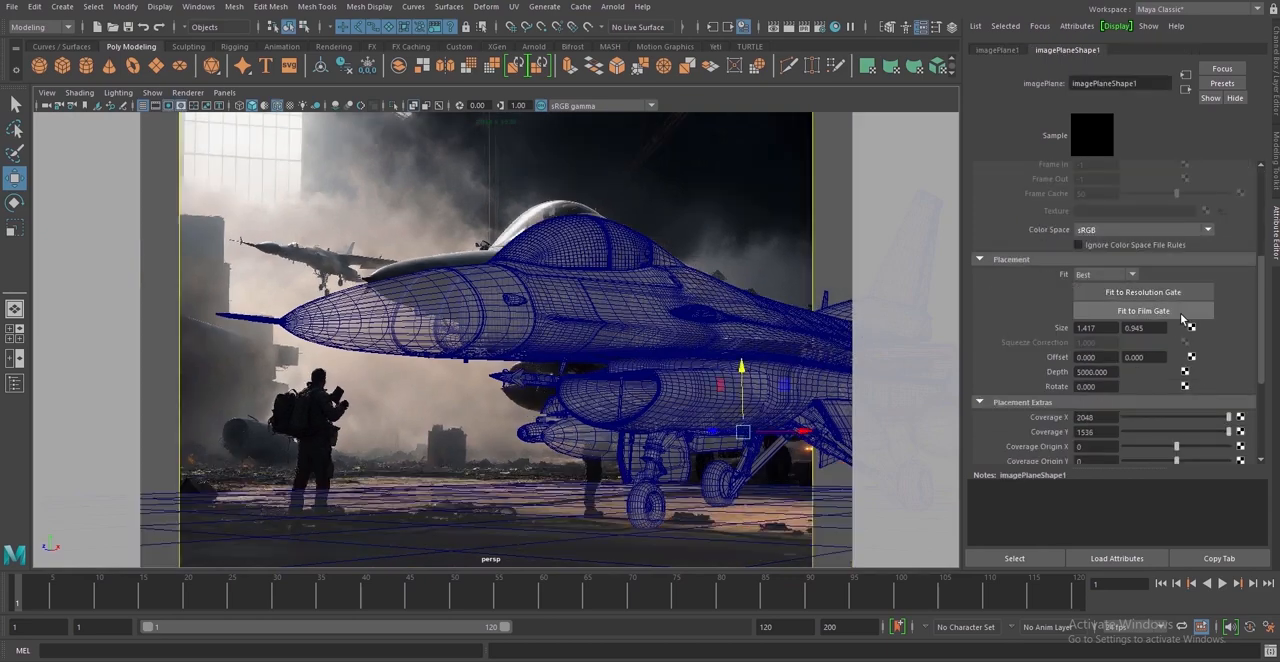
{"action": "left_click", "coordinate": [1180, 293]}
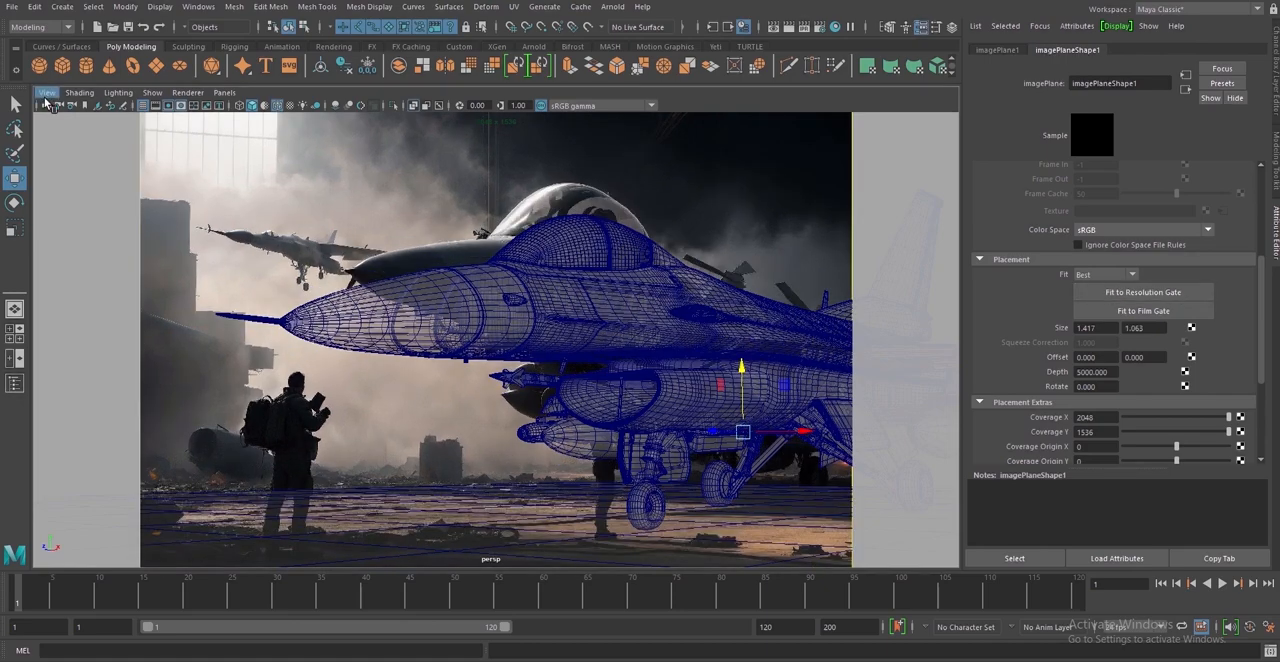
Snap the perspective camera's pivot to a point near the F-16's landing gear and shift the camera slightly vertically
{"action": "left_click", "coordinate": [46, 106]}
{"action": "key", "text": "d+v"}
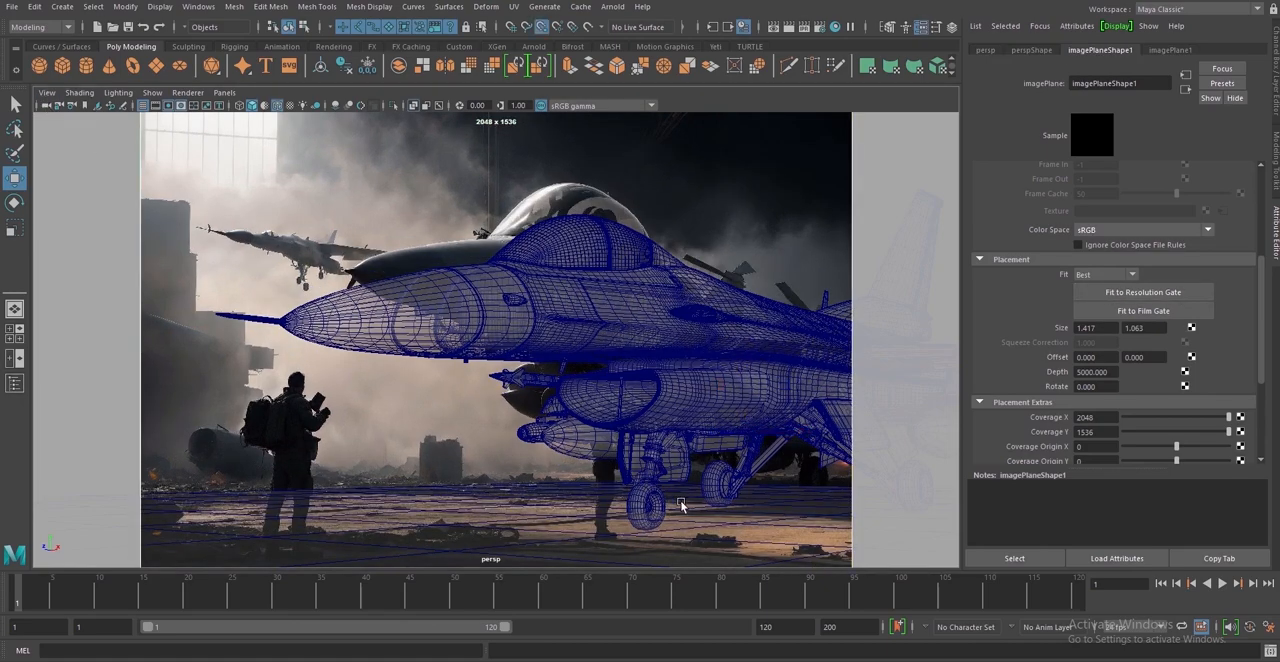
{"action": "middle_click_drag", "start_coordinate": [682, 507], "coordinate": [685, 508]}
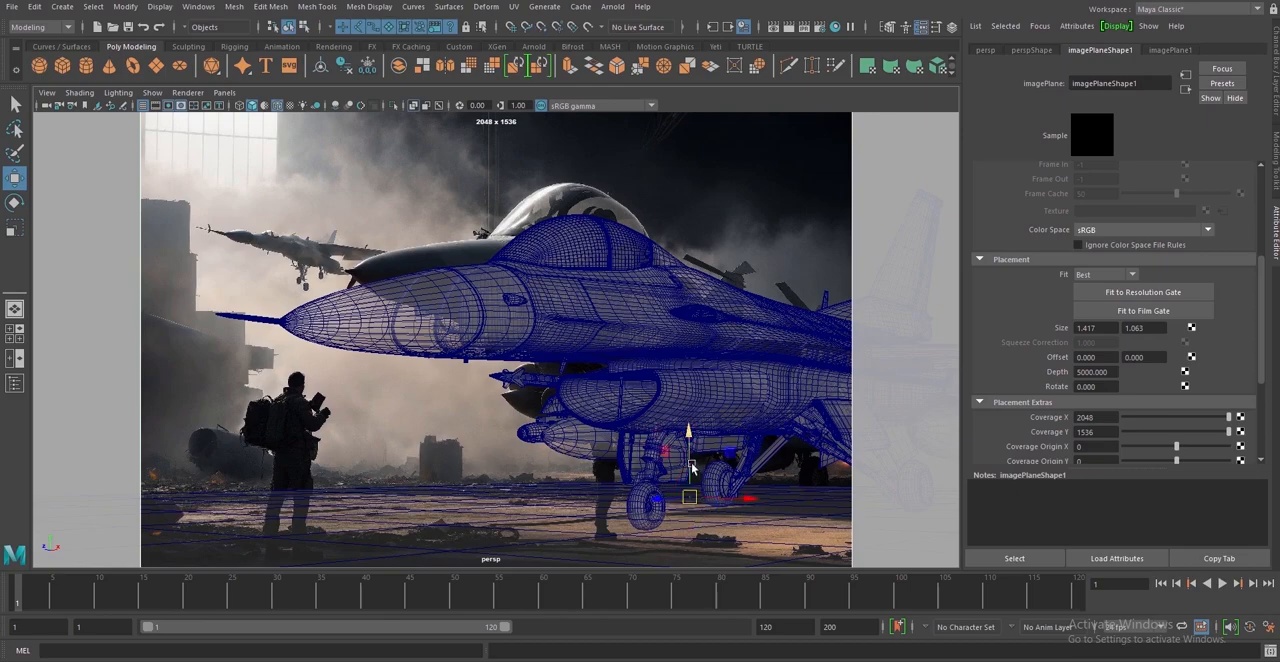
{"action": "left_click_drag", "start_coordinate": [690, 464], "coordinate": [684, 455]}
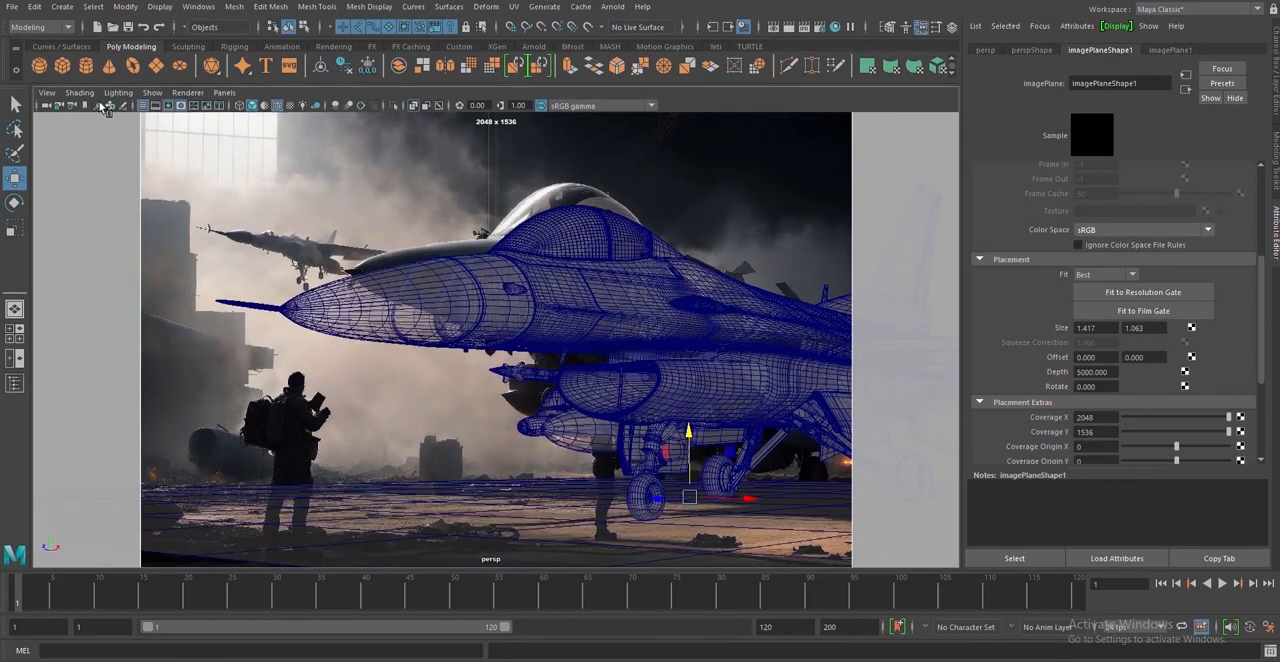
Tear off a copy of the persp view beside the main viewport and show the scene there through a new perspective camera
{"action": "left_click", "coordinate": [224, 92]}
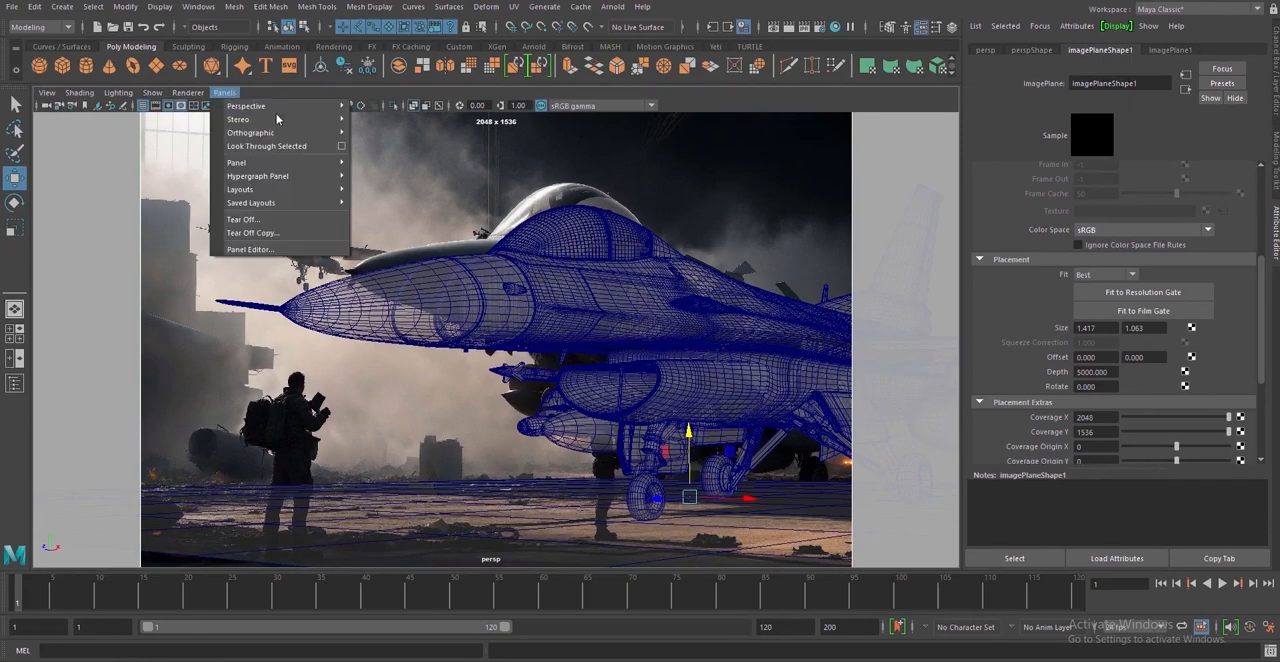
{"action": "left_click", "coordinate": [307, 233]}
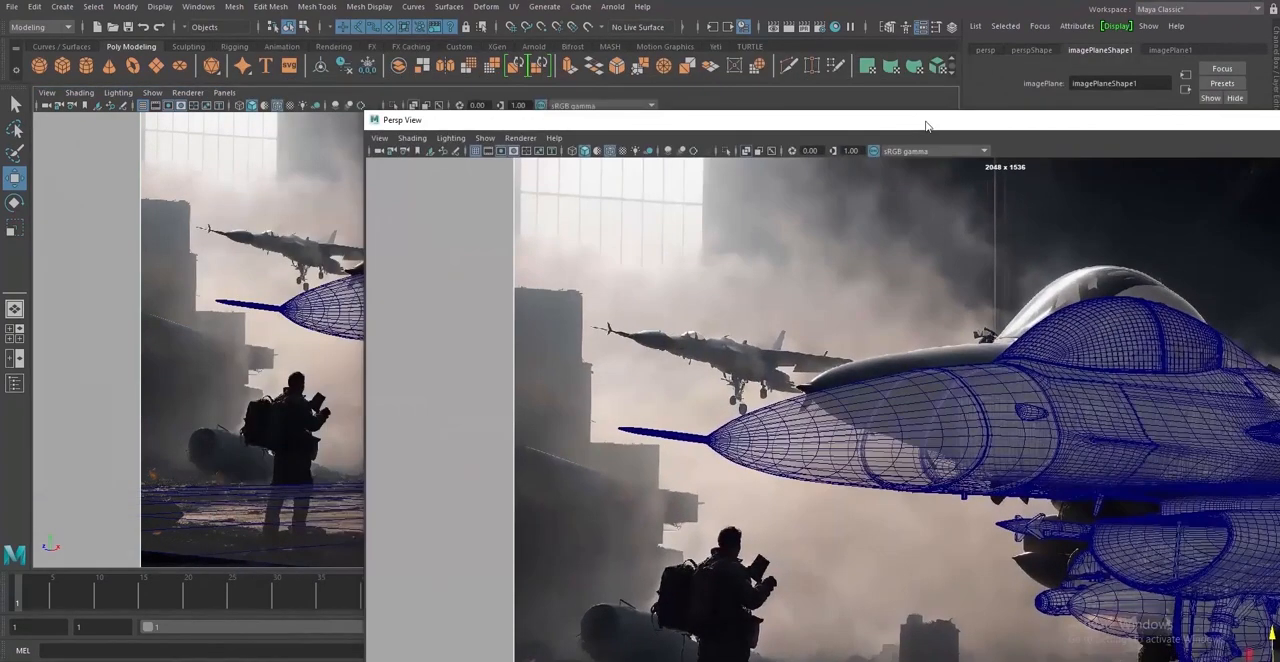
{"action": "left_click", "coordinate": [224, 92]}
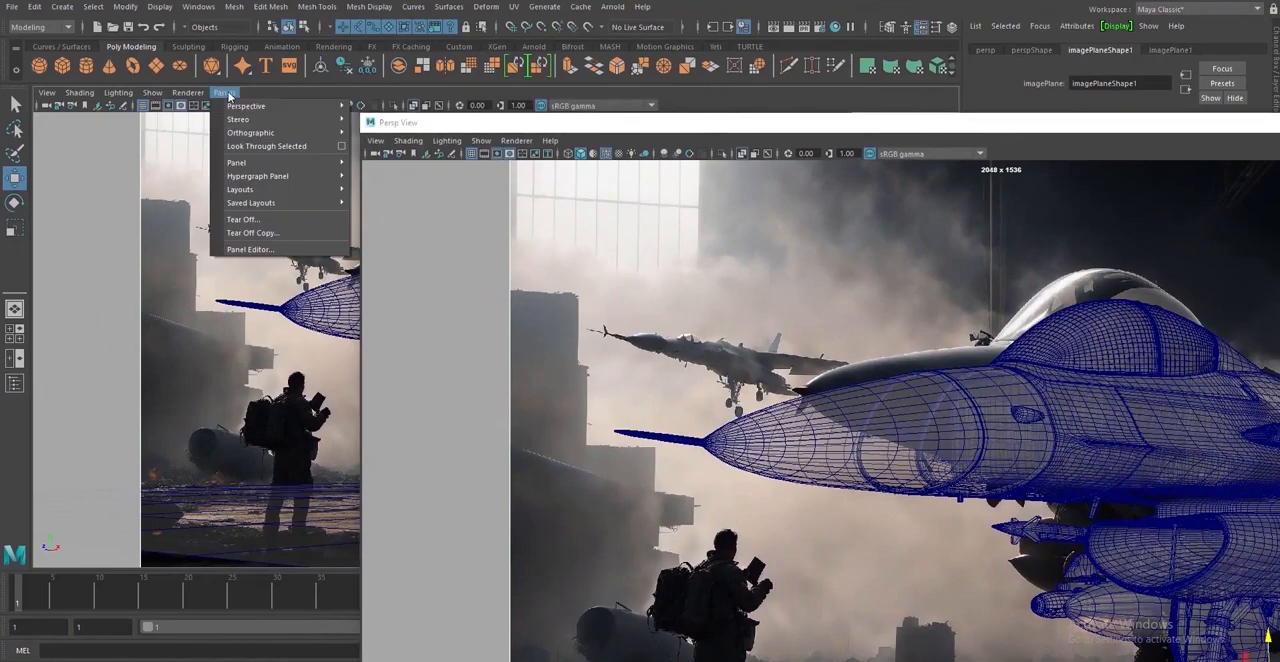
{"action": "mouse_move", "coordinate": [250, 106]}
{"action": "left_click", "coordinate": [380, 127]}
{"action": "left_click_drag", "start_coordinate": [348, 304], "coordinate": [250, 370], "text": "alt"}
{"action": "left_click_drag", "start_coordinate": [398, 122], "coordinate": [995, 305]}
{"action": "left_click_drag", "start_coordinate": [954, 258], "coordinate": [658, 80]}
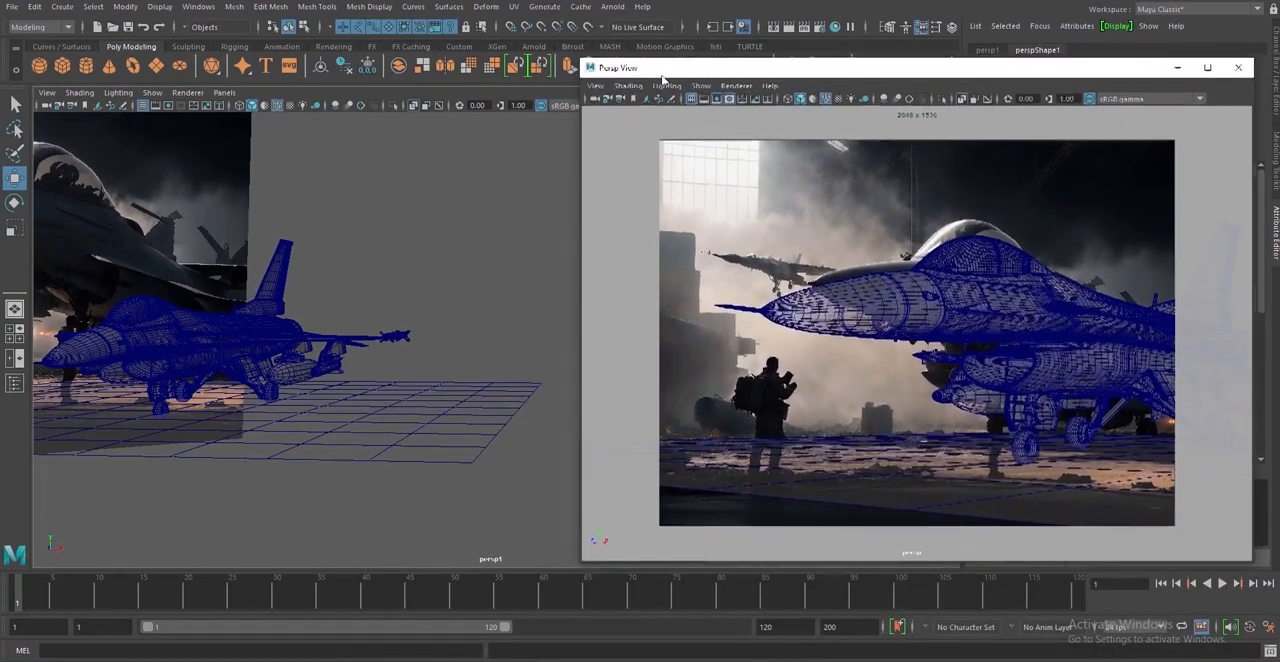
{"action": "left_click_drag", "start_coordinate": [354, 341], "coordinate": [420, 388], "text": "alt"}
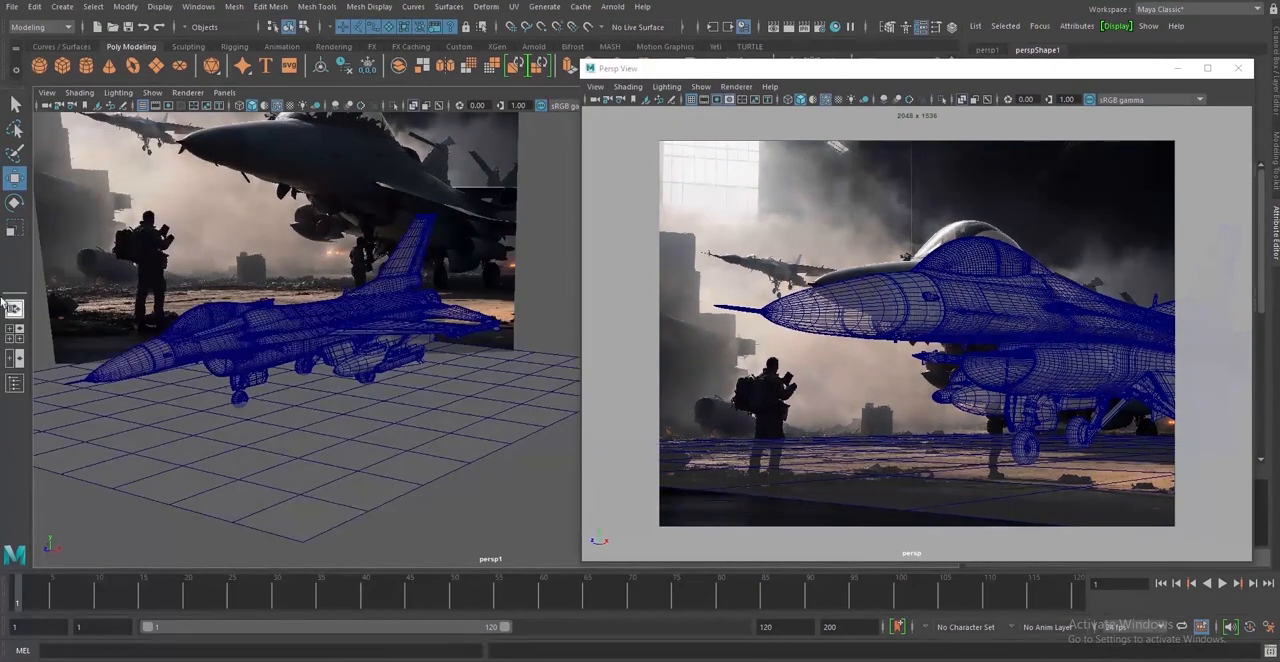
Select the original persp camera and nudge it vertically, checking the F-16's alignment in the torn-off view
{"action": "left_click", "coordinate": [594, 101]}
{"action": "left_click_drag", "start_coordinate": [344, 409], "coordinate": [418, 407], "text": "alt"}
{"action": "left_click_drag", "start_coordinate": [293, 411], "coordinate": [363, 410]}
{"action": "left_click_drag", "start_coordinate": [391, 455], "coordinate": [360, 452], "text": "alt"}
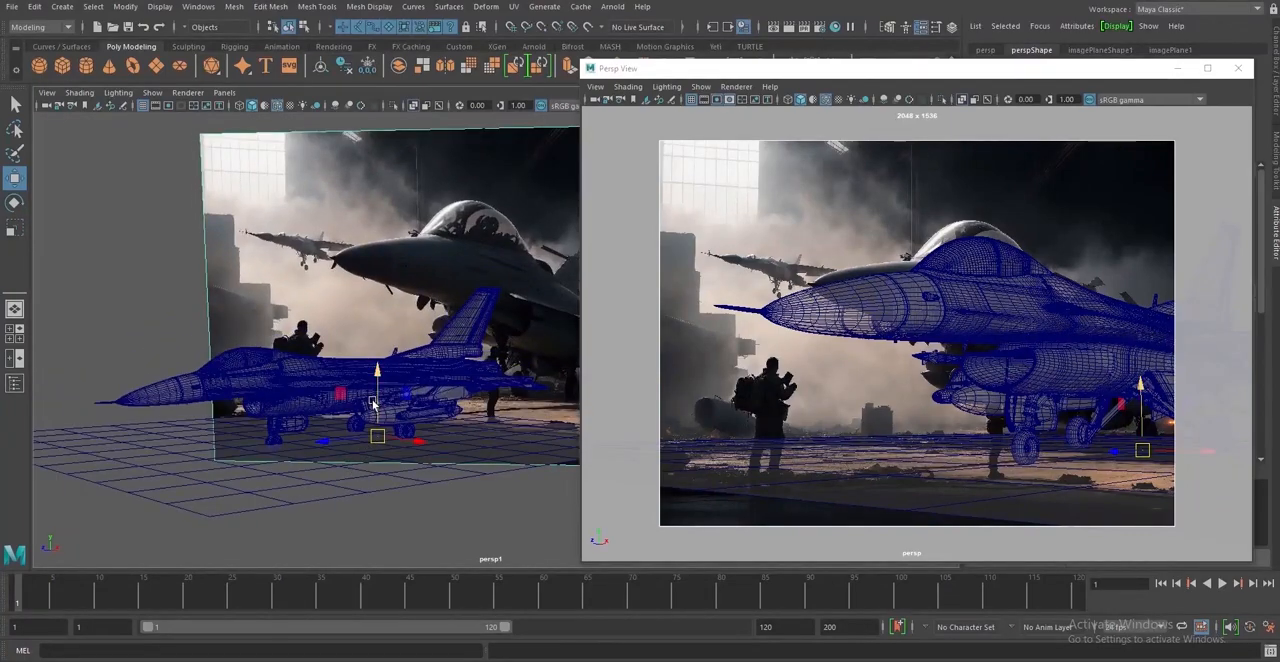
{"action": "left_click_drag", "start_coordinate": [376, 400], "coordinate": [376, 412]}
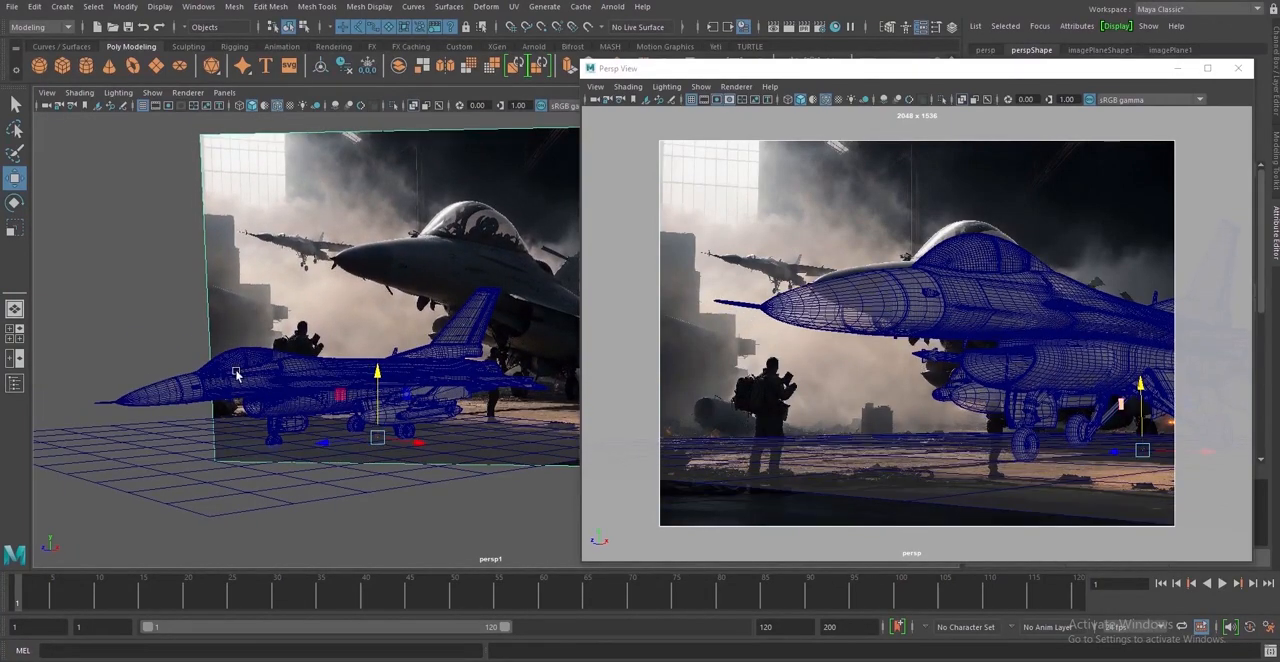
Select the ground plane beneath the F-16 and scale it up
{"action": "key", "text": "e"}
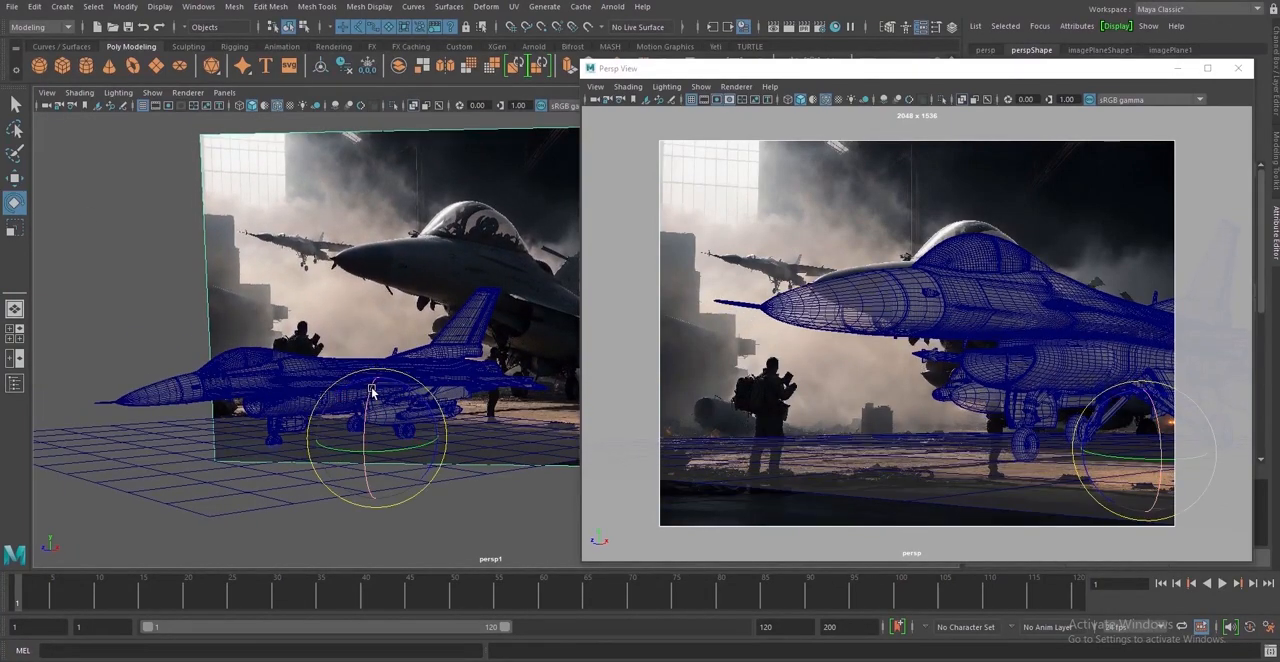
{"action": "left_click", "coordinate": [227, 459]}
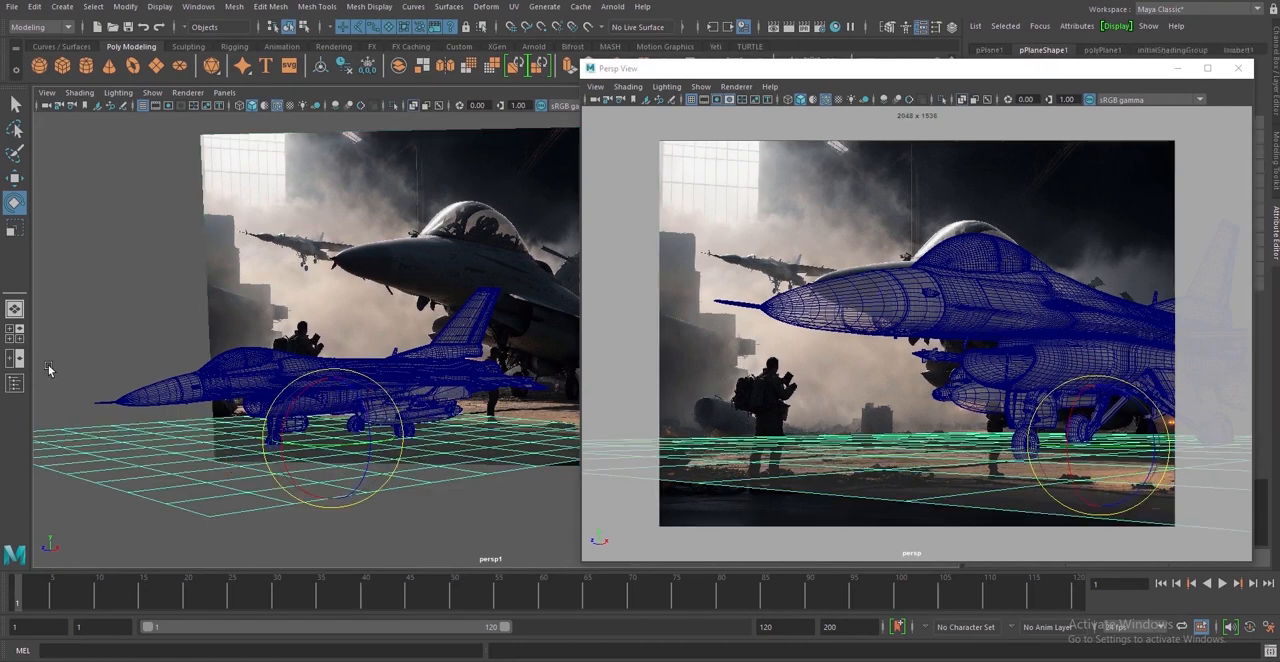
{"action": "left_click", "coordinate": [14, 230]}
{"action": "left_click_drag", "start_coordinate": [334, 437], "coordinate": [432, 437]}
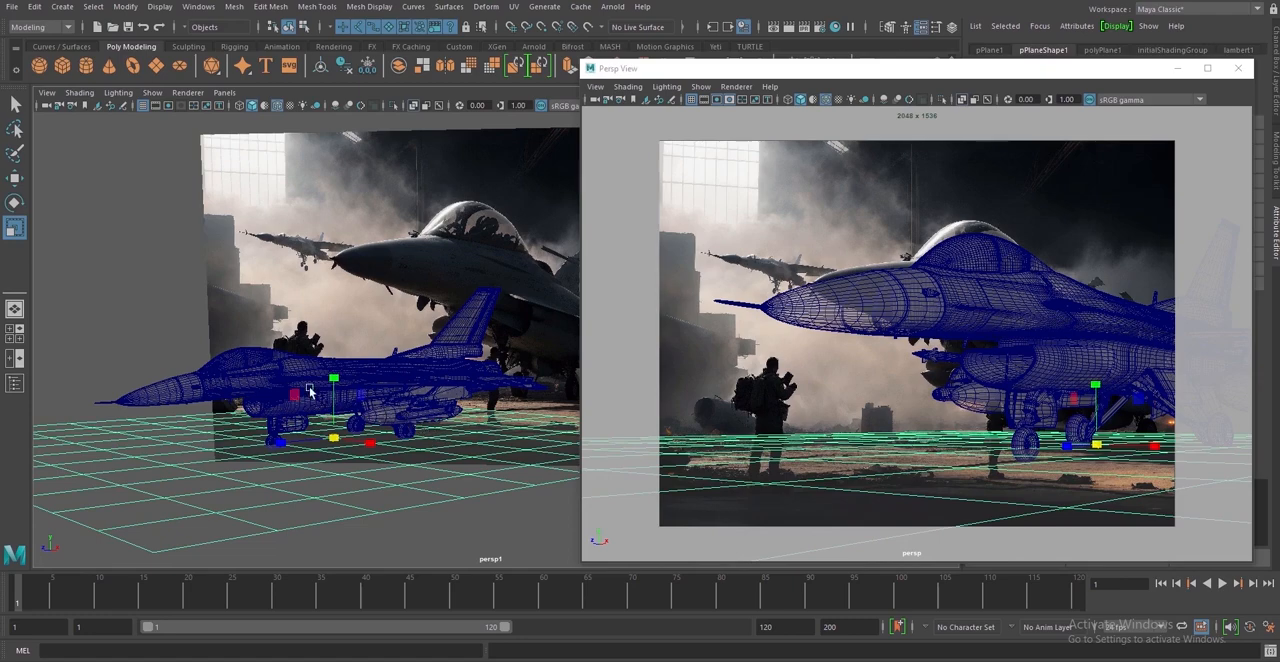
Clear the selection and orbit the persp camera slightly in the torn-off view to realign the F-16 with the background jet
{"action": "left_click", "coordinate": [153, 323]}
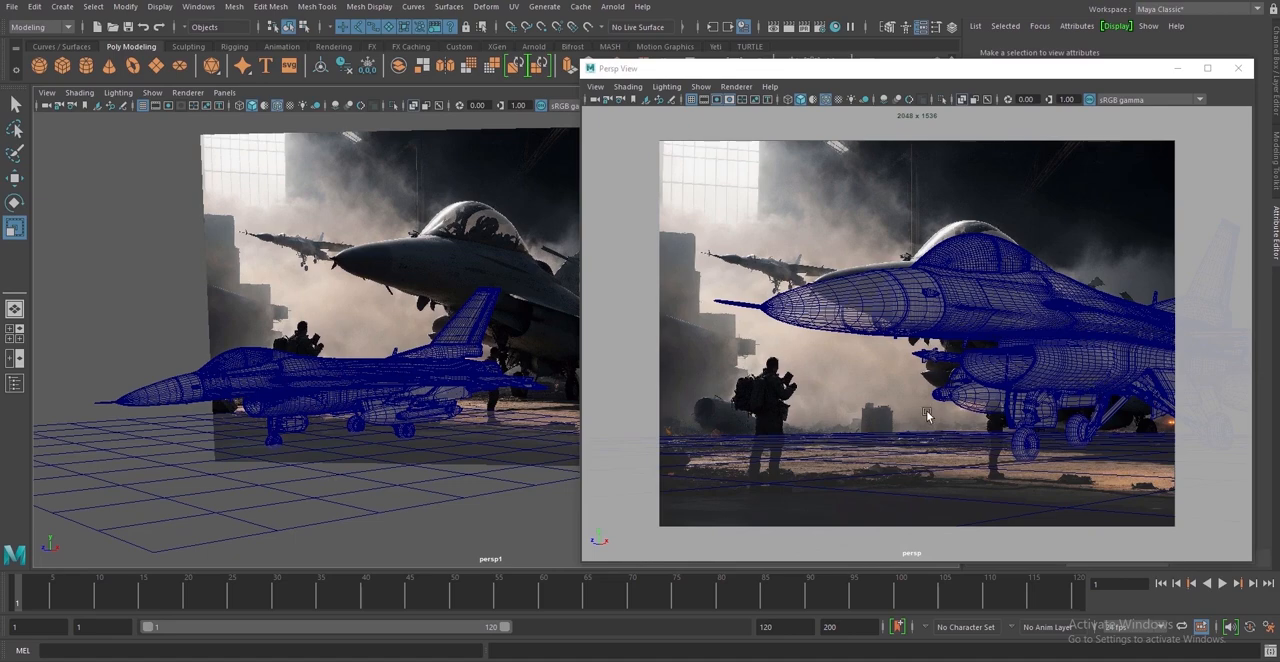
{"action": "right_click_drag", "start_coordinate": [926, 413], "coordinate": [914, 410], "text": "alt"}
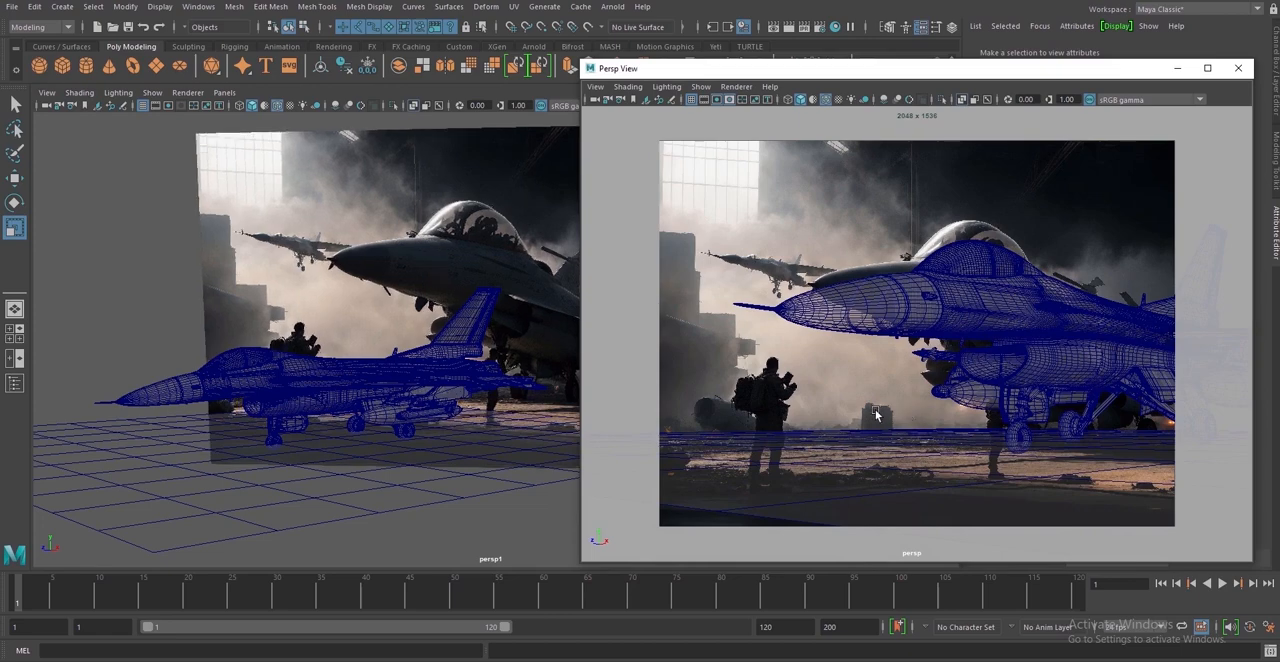
{"action": "right_click_drag", "start_coordinate": [877, 416], "coordinate": [881, 418], "text": "alt"}
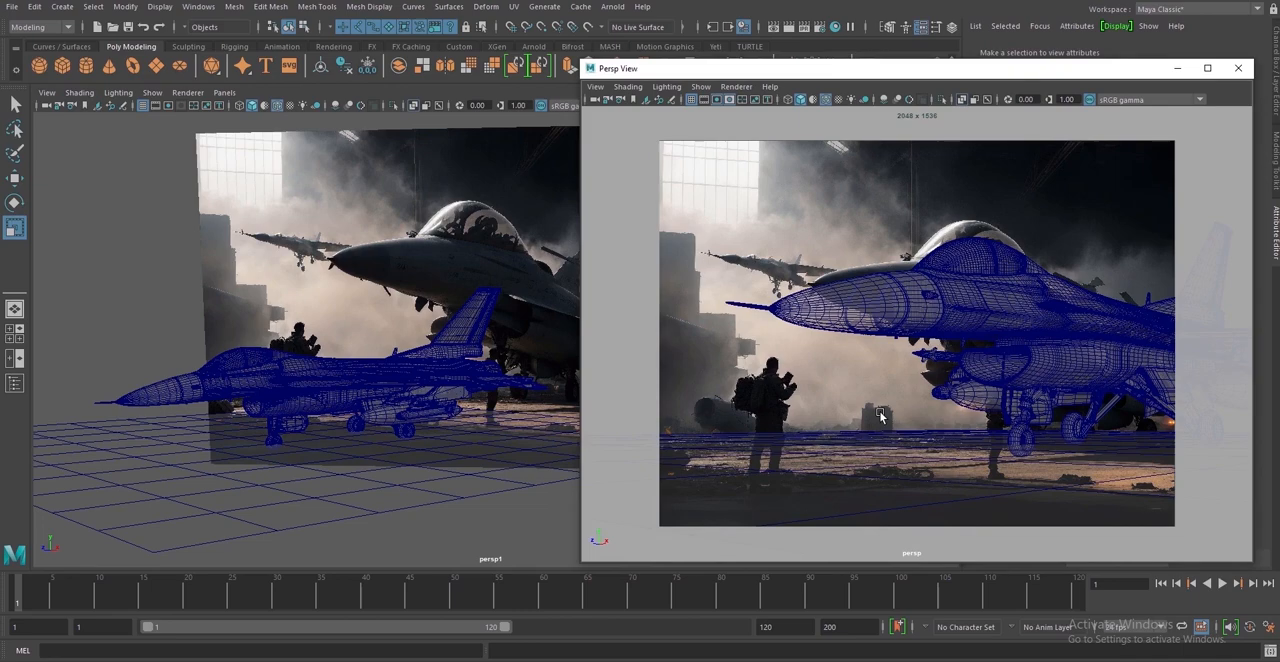
Show the Outliner, select the whole f_18 group to inspect it against the background, and clear the selection
{"action": "left_click", "coordinate": [346, 376]}
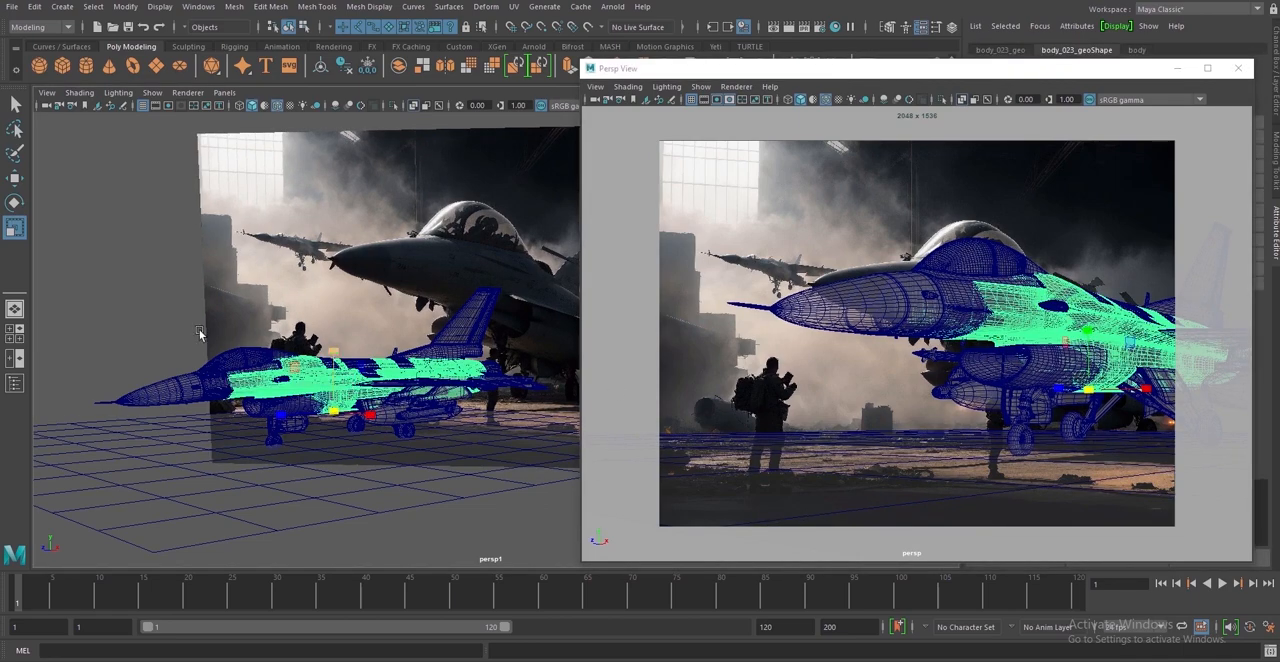
{"action": "left_click", "coordinate": [15, 383]}
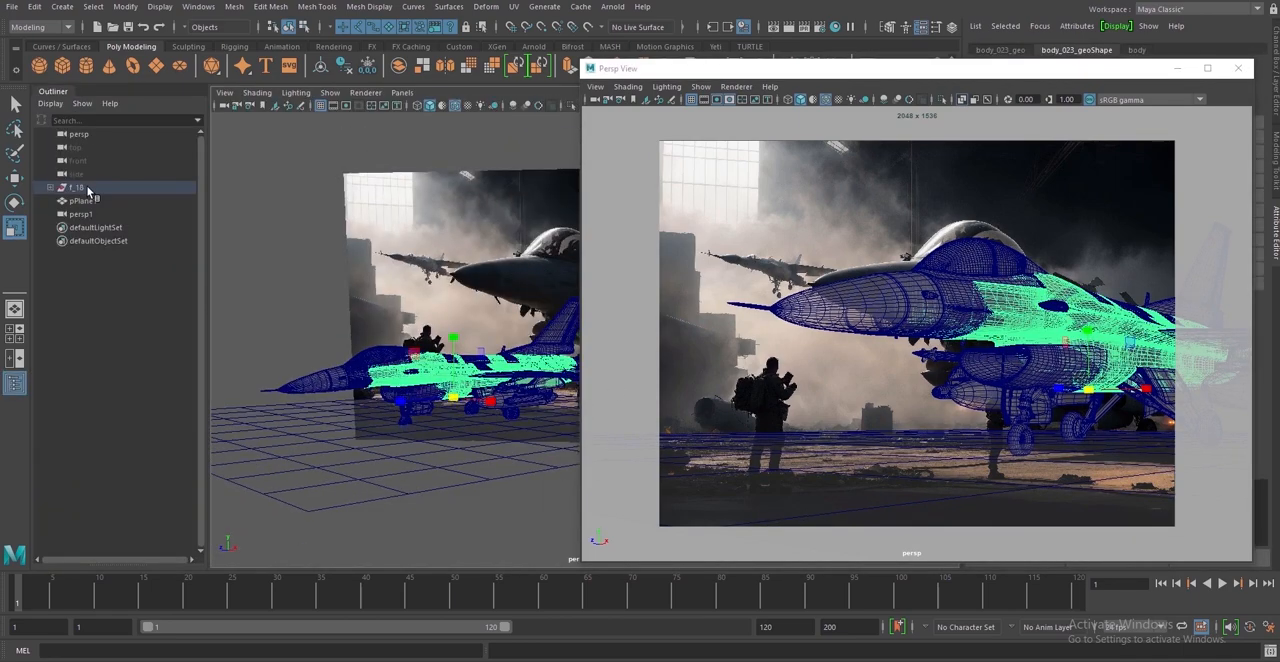
{"action": "left_click", "coordinate": [88, 191]}
{"action": "left_click_drag", "start_coordinate": [480, 440], "coordinate": [432, 441], "text": "alt"}
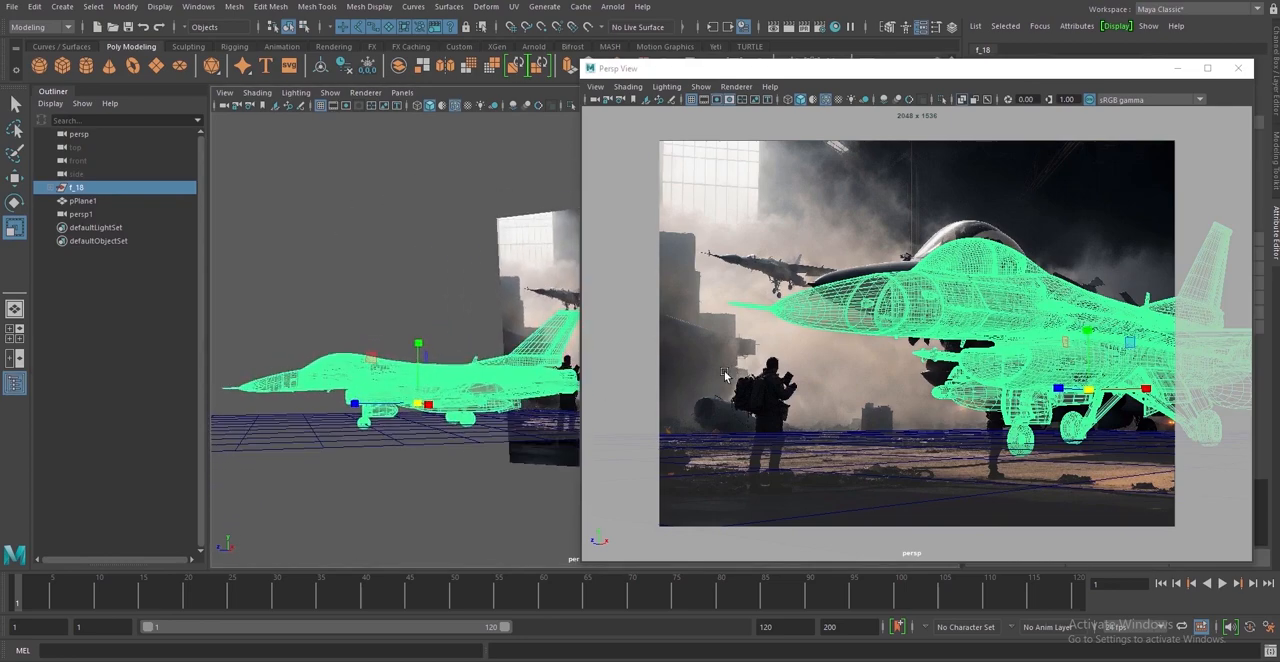
{"action": "left_click", "coordinate": [288, 195]}
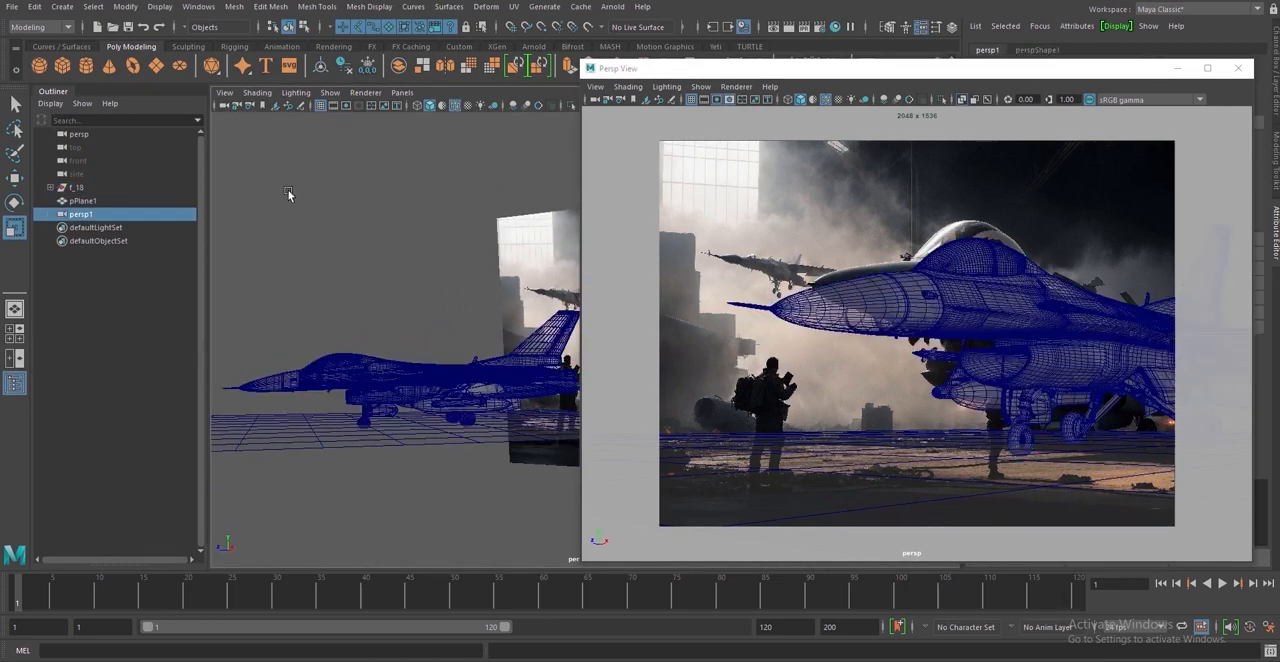
Select the persp camera, reorient its pivot near the landing gear and rotate the camera slightly to match the background jet's tilt
{"action": "left_click", "coordinate": [597, 99]}
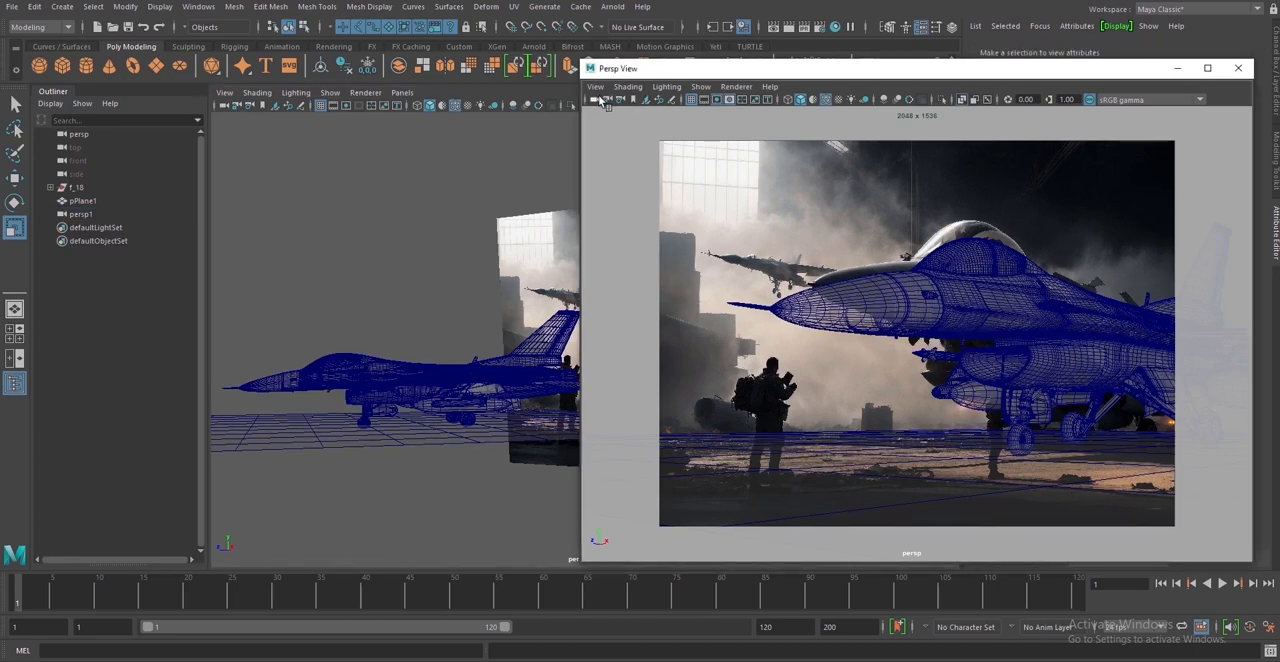
{"action": "left_click", "coordinate": [15, 202]}
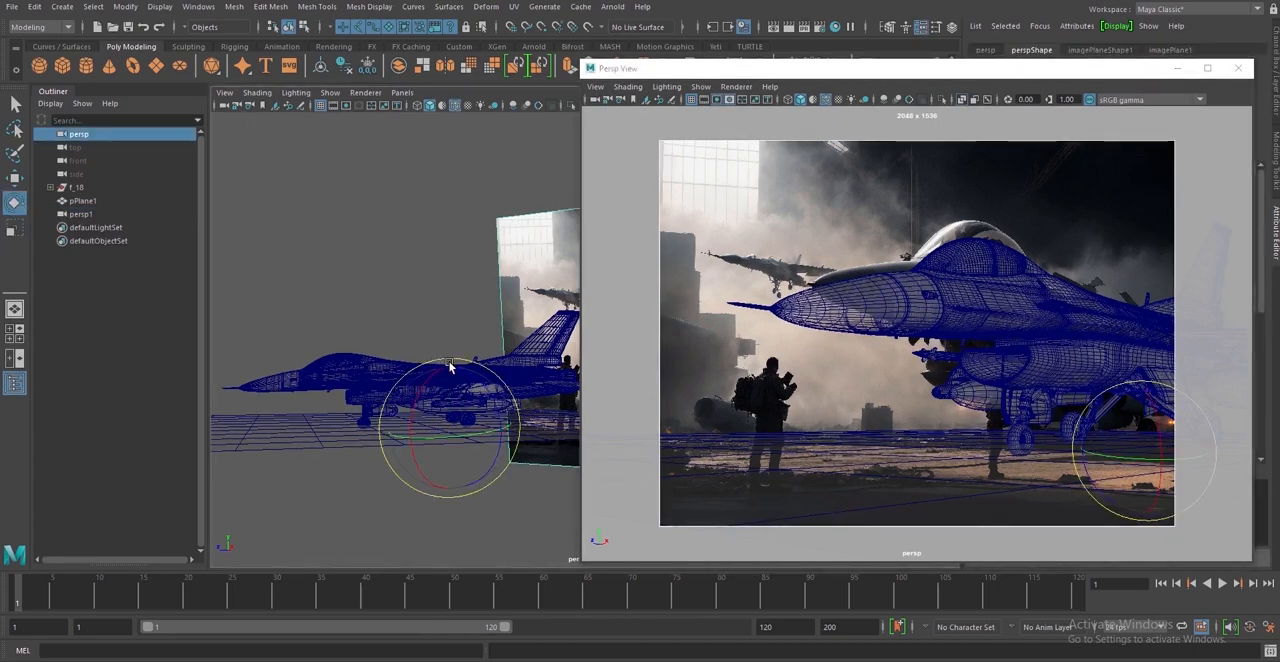
{"action": "left_click_drag", "start_coordinate": [497, 371], "coordinate": [514, 441], "text": "alt"}
{"action": "left_click_drag", "start_coordinate": [514, 420], "coordinate": [512, 412], "text": "alt"}
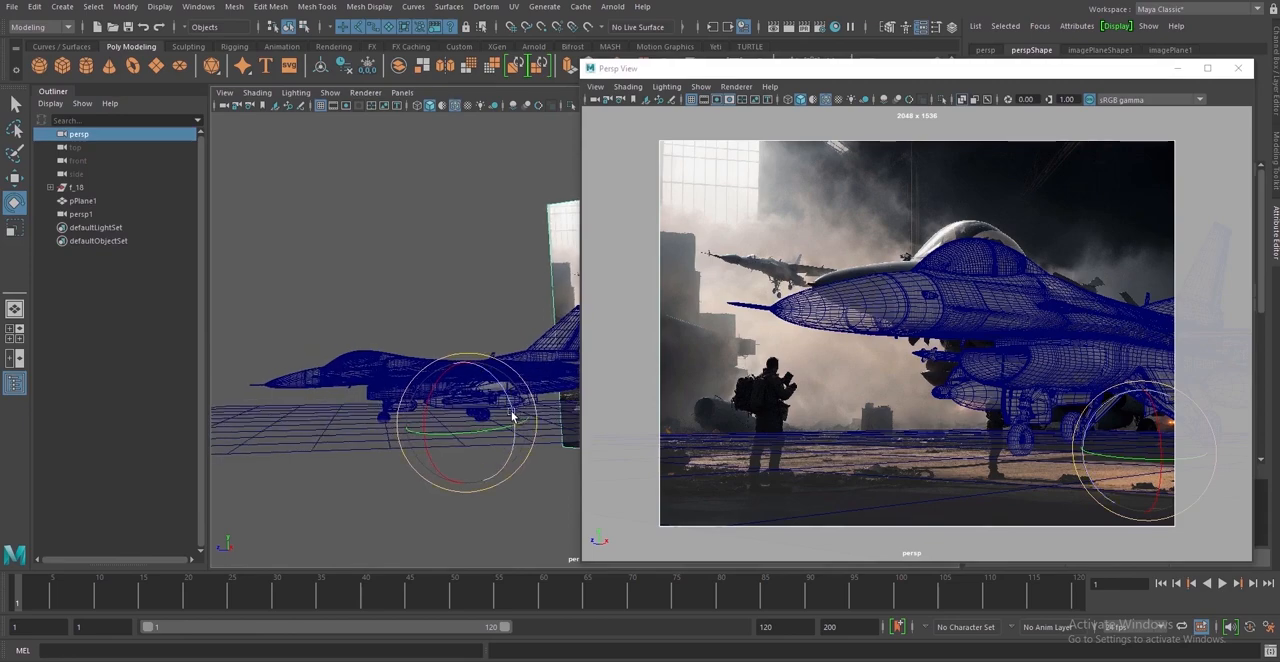
{"action": "key", "text": "w"}
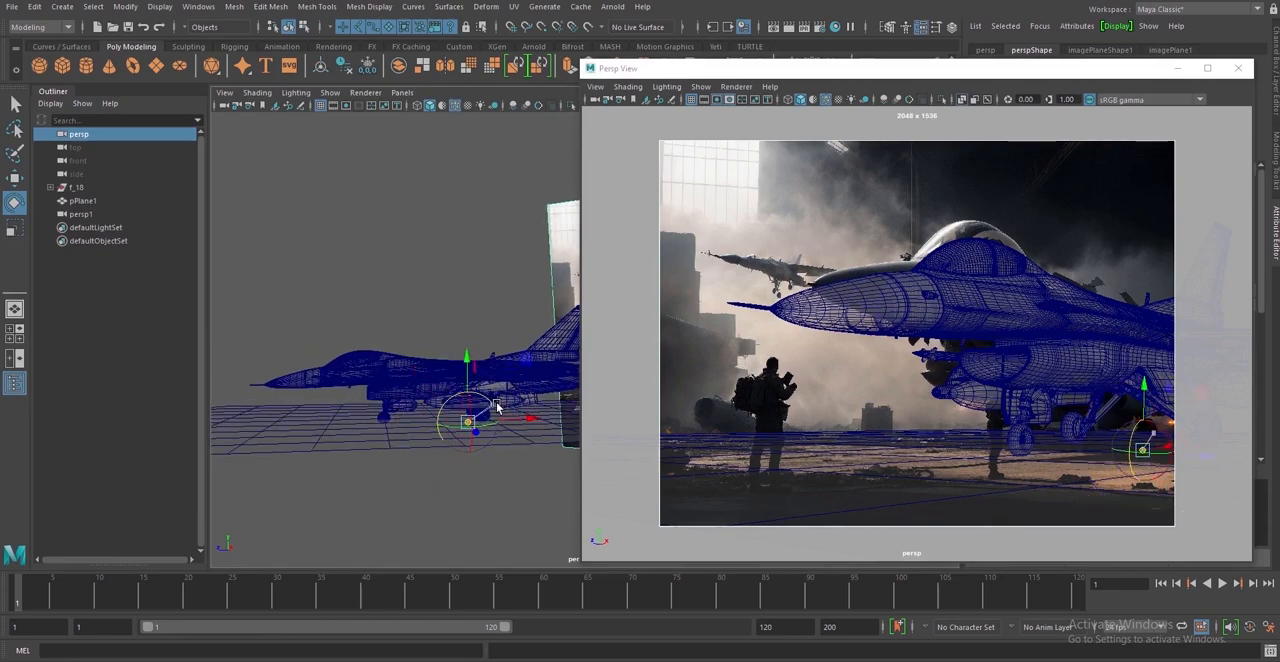
{"action": "key", "text": "e"}
{"action": "left_click_drag", "start_coordinate": [492, 372], "coordinate": [491, 375]}
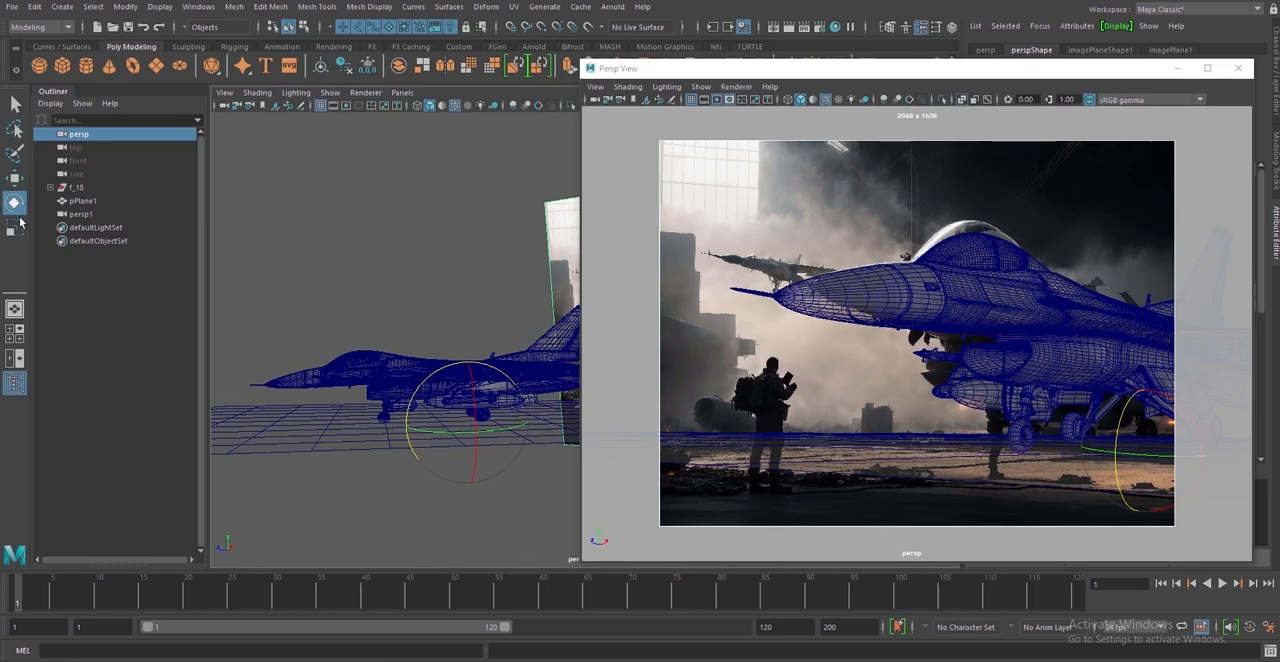
Select the ground plane pPlane1, enlarge it further and move it down slightly beneath the F-16's wheels
{"action": "key", "text": "w"}
{"action": "left_click", "coordinate": [443, 432]}
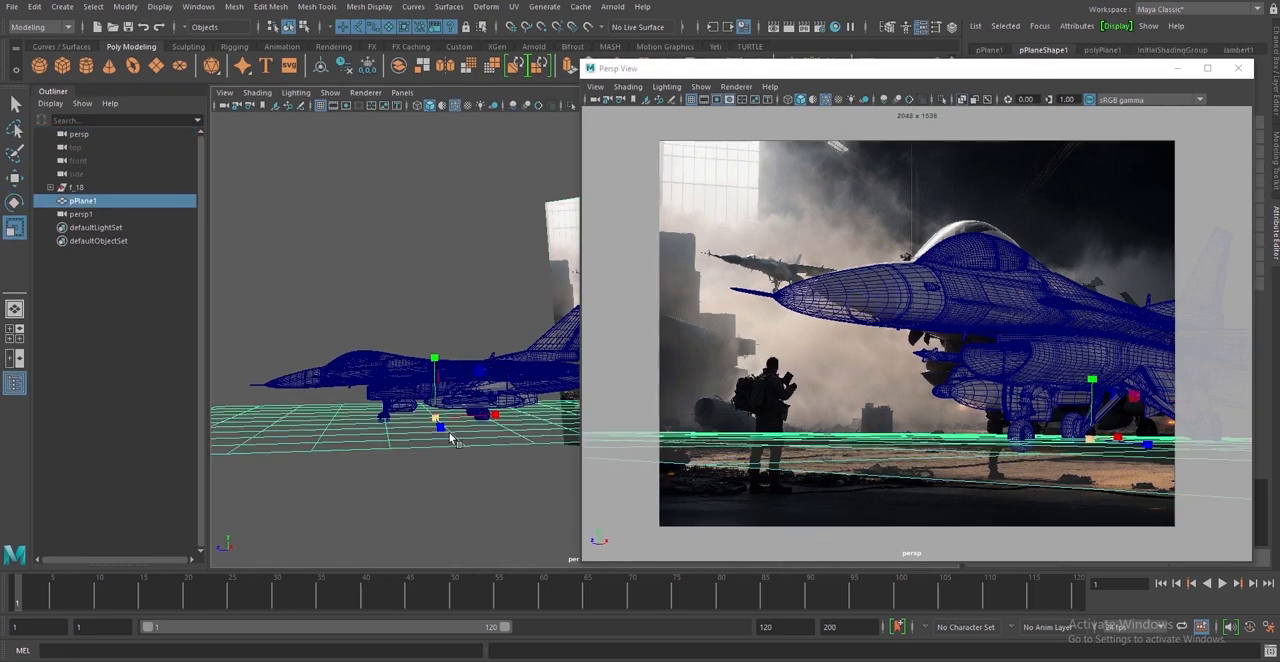
{"action": "left_click_drag", "start_coordinate": [523, 413], "coordinate": [516, 415]}
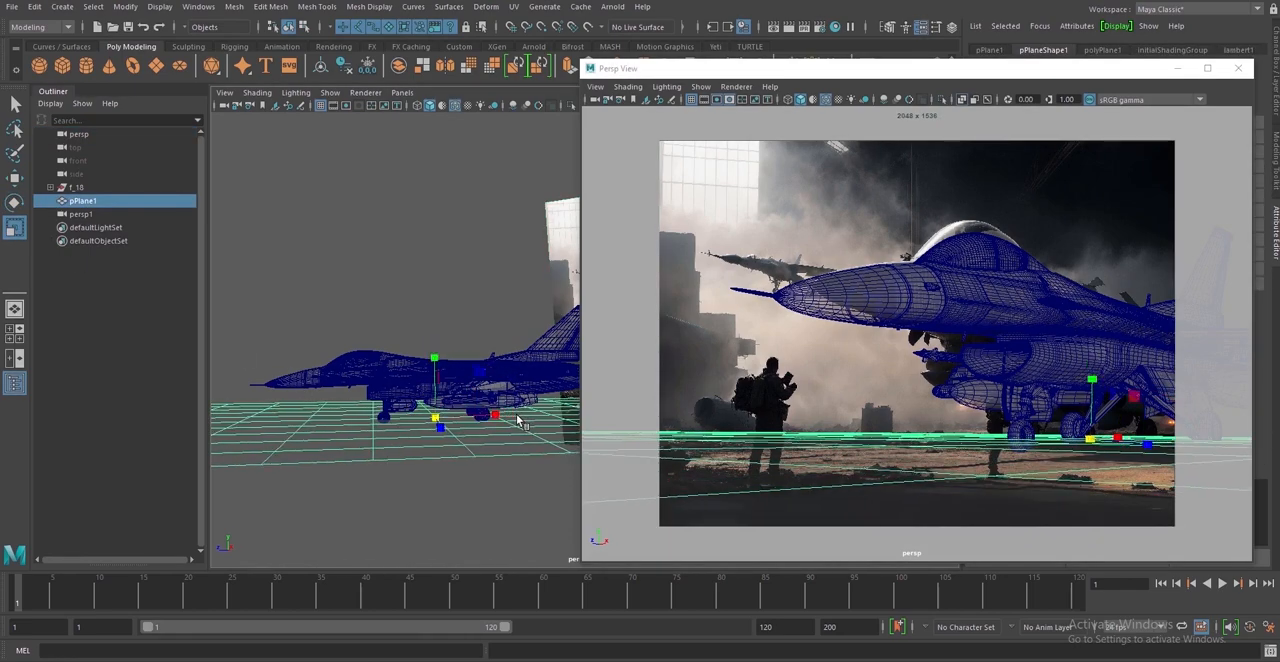
{"action": "left_click", "coordinate": [15, 177]}
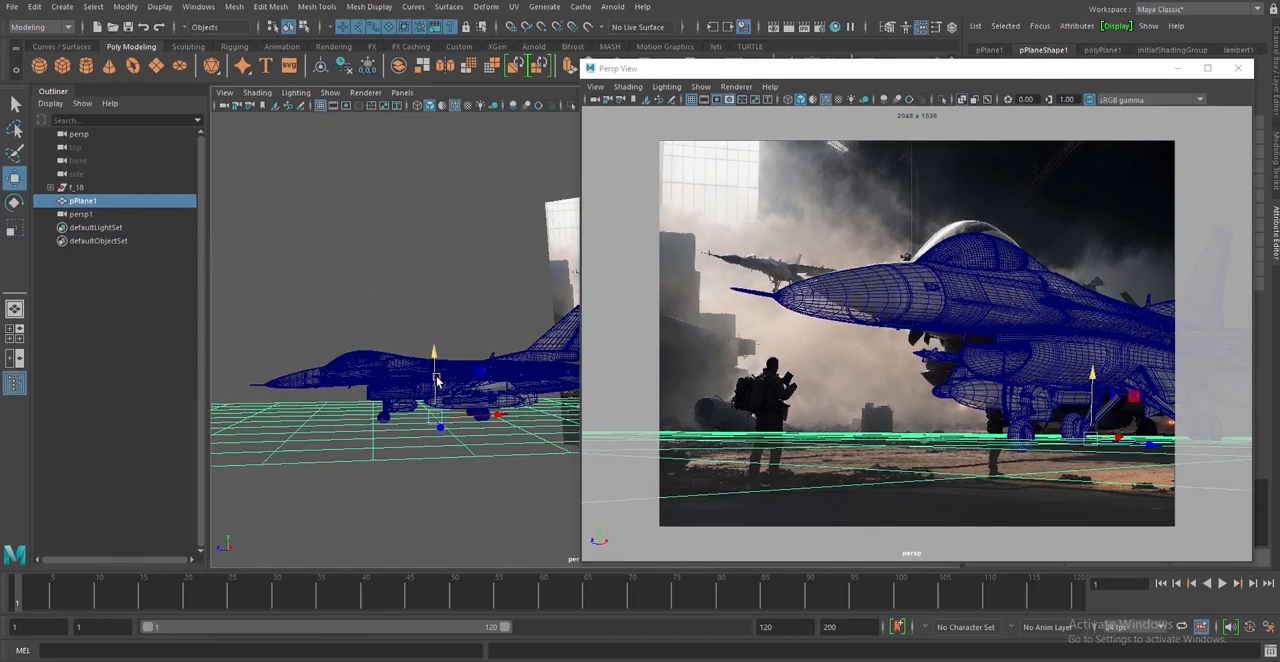
{"action": "left_click_drag", "start_coordinate": [440, 378], "coordinate": [444, 383]}
{"action": "right_click_drag", "start_coordinate": [375, 470], "coordinate": [531, 546], "text": "alt"}
{"action": "middle_click_drag", "start_coordinate": [466, 450], "coordinate": [637, 395], "text": "alt"}
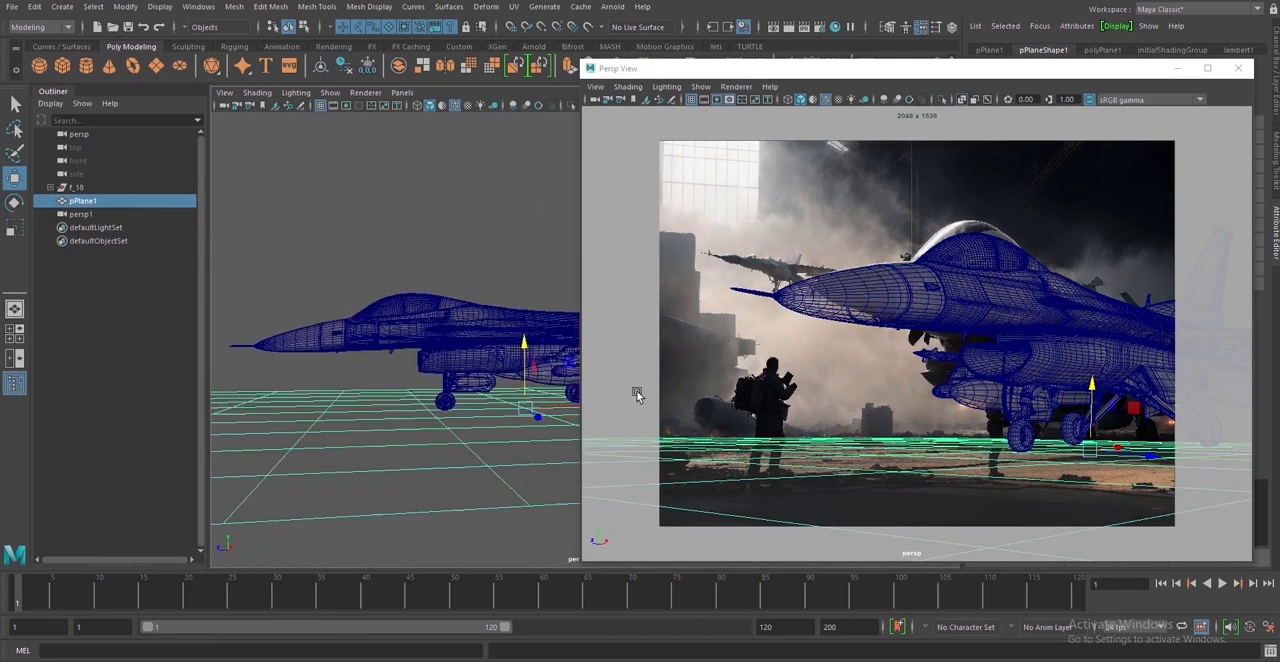
Examine how the ground plane's grid lines and the F-16's wheels sit against the hangar floor perspective, and deselect the plane
{"action": "right_click_drag", "start_coordinate": [270, 390], "coordinate": [391, 429], "text": "alt"}
{"action": "middle_click_drag", "start_coordinate": [391, 440], "coordinate": [430, 417], "text": "alt"}
{"action": "left_click_drag", "start_coordinate": [429, 416], "coordinate": [337, 491], "text": "alt"}
{"action": "right_click_drag", "start_coordinate": [337, 491], "coordinate": [379, 476], "text": "alt"}
{"action": "middle_click_drag", "start_coordinate": [379, 476], "coordinate": [638, 395], "text": "alt"}
{"action": "left_click_drag", "start_coordinate": [558, 446], "coordinate": [558, 447]}
{"action": "left_click_drag", "start_coordinate": [400, 455], "coordinate": [354, 505], "text": "alt"}
{"action": "right_click_drag", "start_coordinate": [354, 505], "coordinate": [175, 322], "text": "alt"}
{"action": "left_click", "coordinate": [345, 253]}
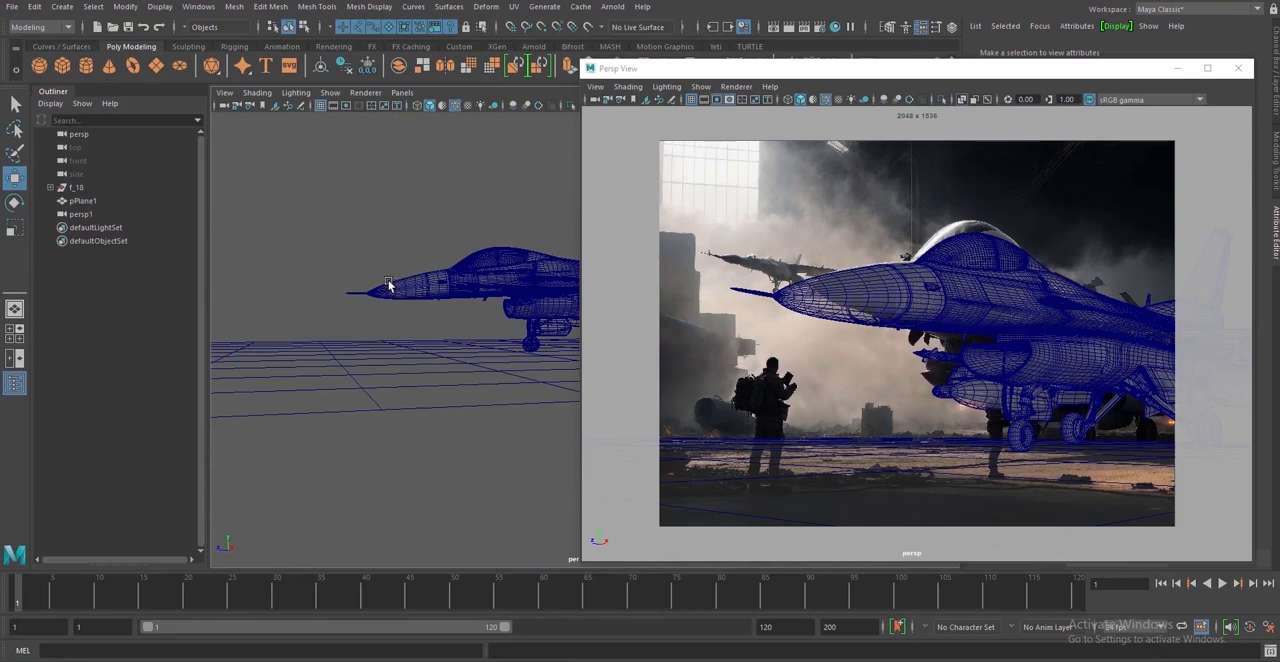
Select the persp camera and shift it slightly sideways, repositioning the torn-off Persp View to check the F-16's alignment
{"action": "left_click", "coordinate": [598, 99]}
{"action": "left_click_drag", "start_coordinate": [375, 335], "coordinate": [398, 373], "text": "alt"}
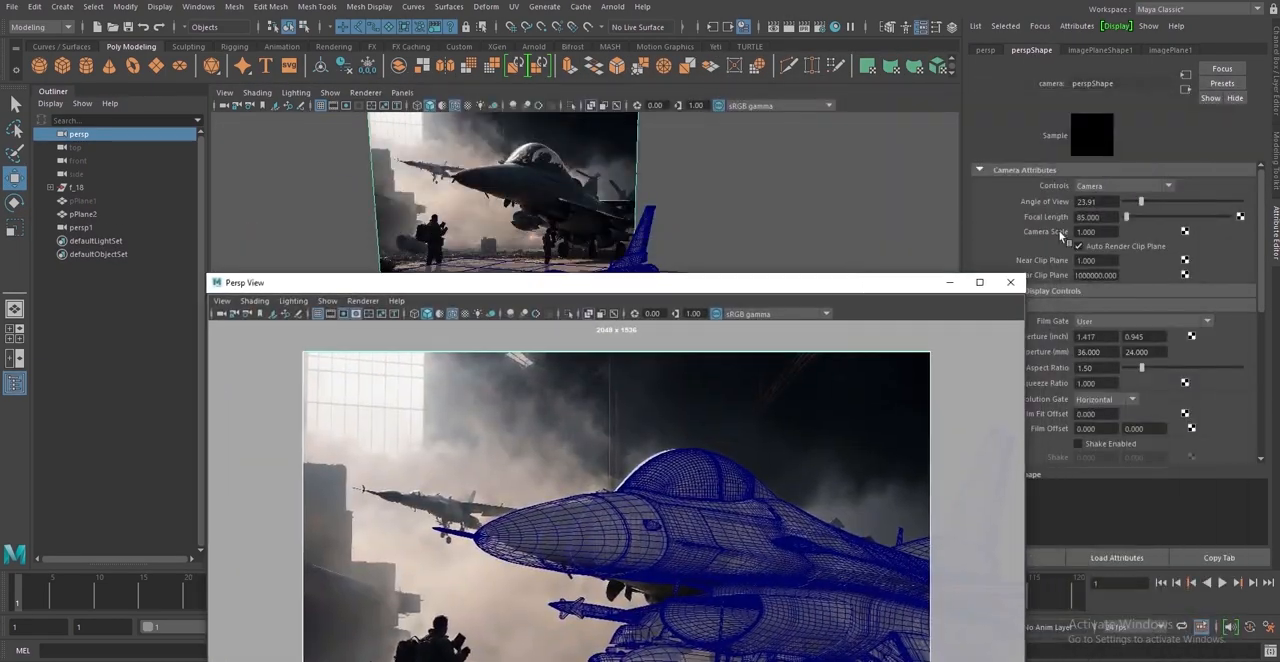
{"action": "left_click_drag", "start_coordinate": [915, 285], "coordinate": [1162, 120]}
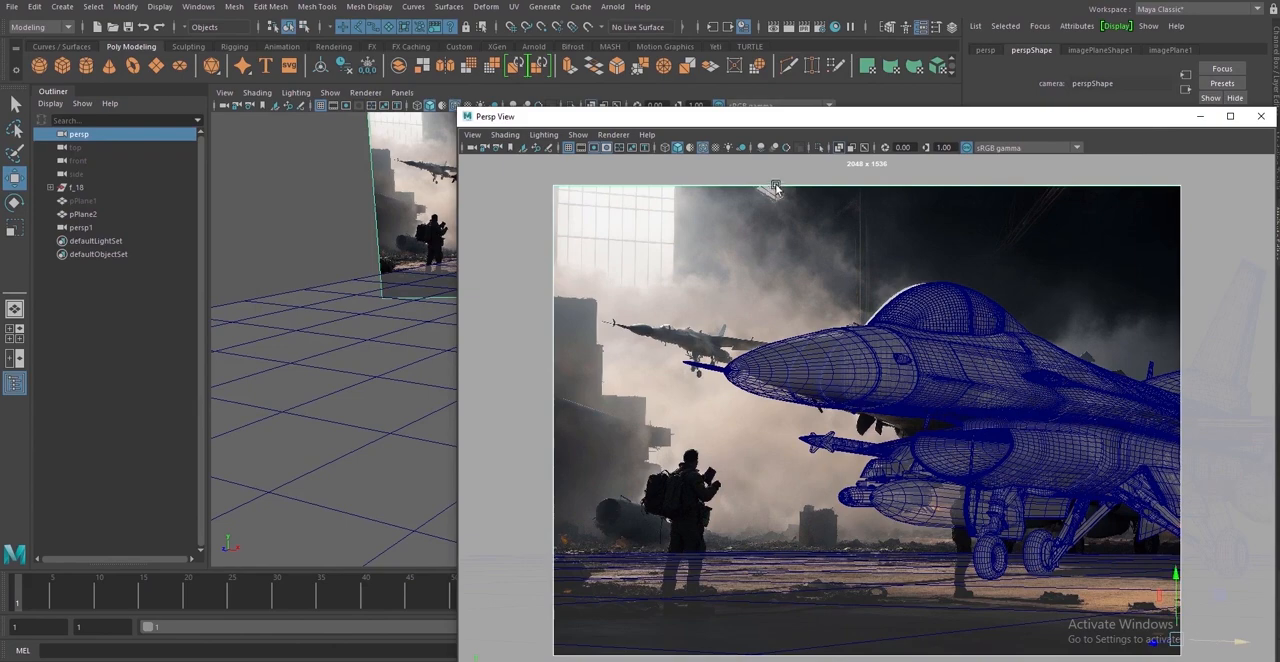
{"action": "left_click_drag", "start_coordinate": [790, 120], "coordinate": [982, 167]}
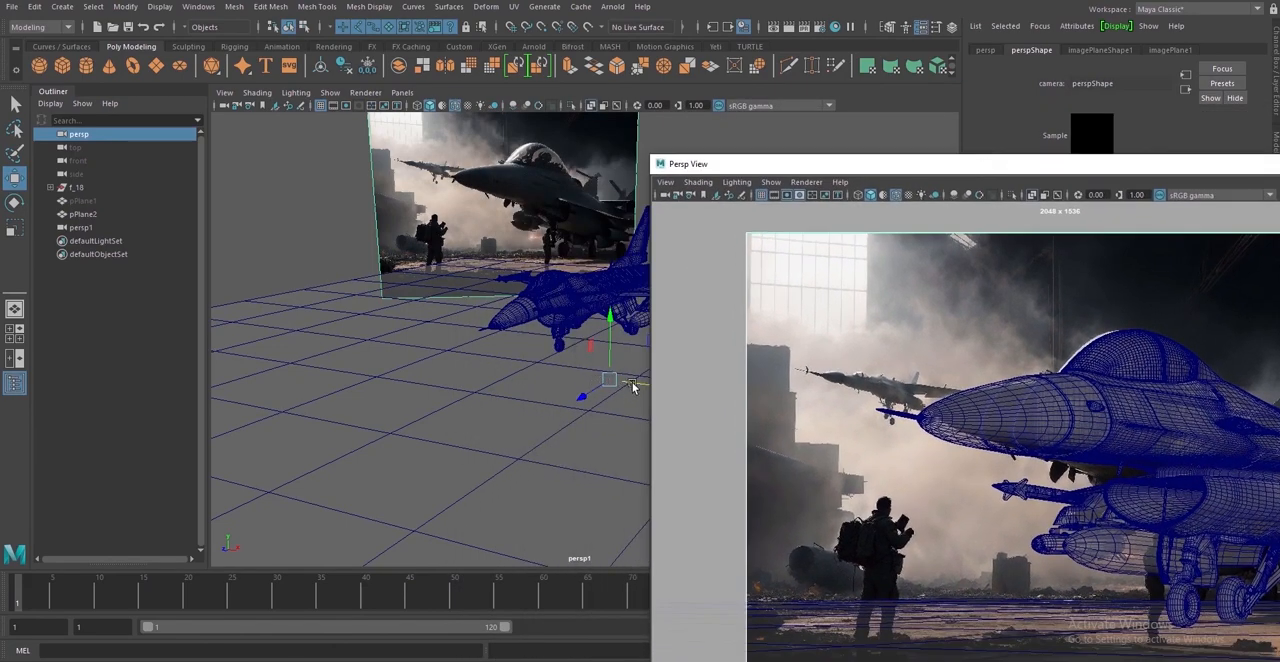
{"action": "left_click_drag", "start_coordinate": [632, 386], "coordinate": [635, 386]}
{"action": "left_click", "coordinate": [1022, 169]}
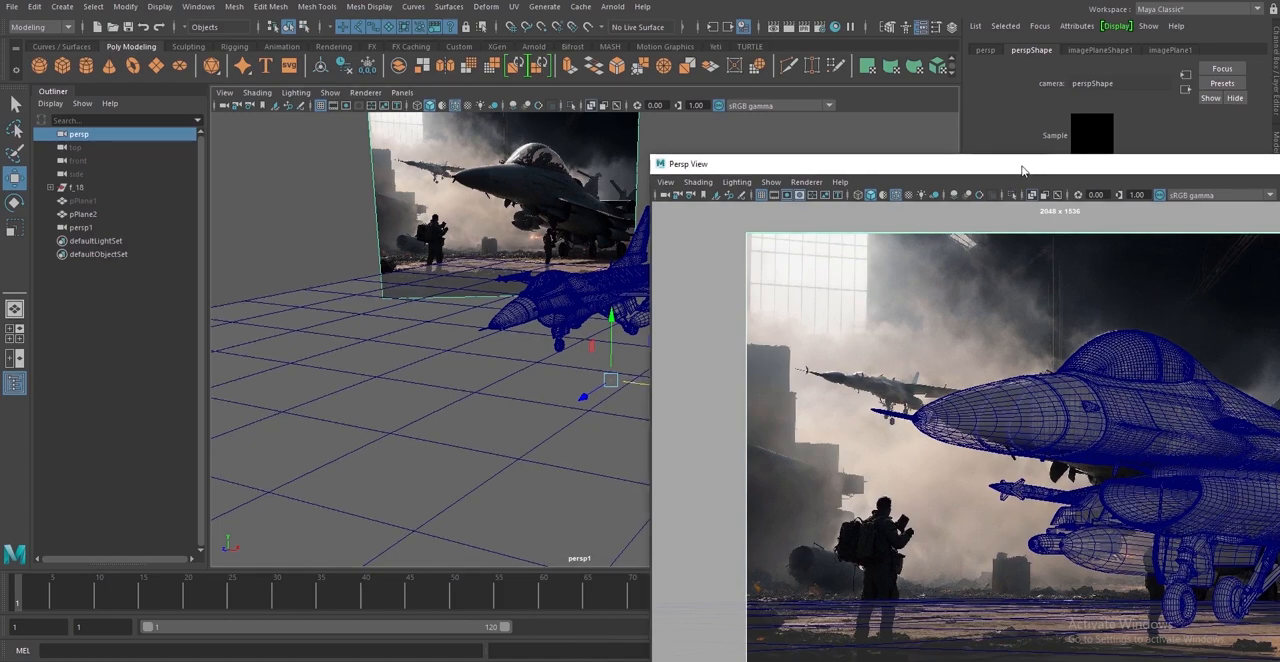
{"action": "left_click_drag", "start_coordinate": [1022, 169], "coordinate": [788, 128]}
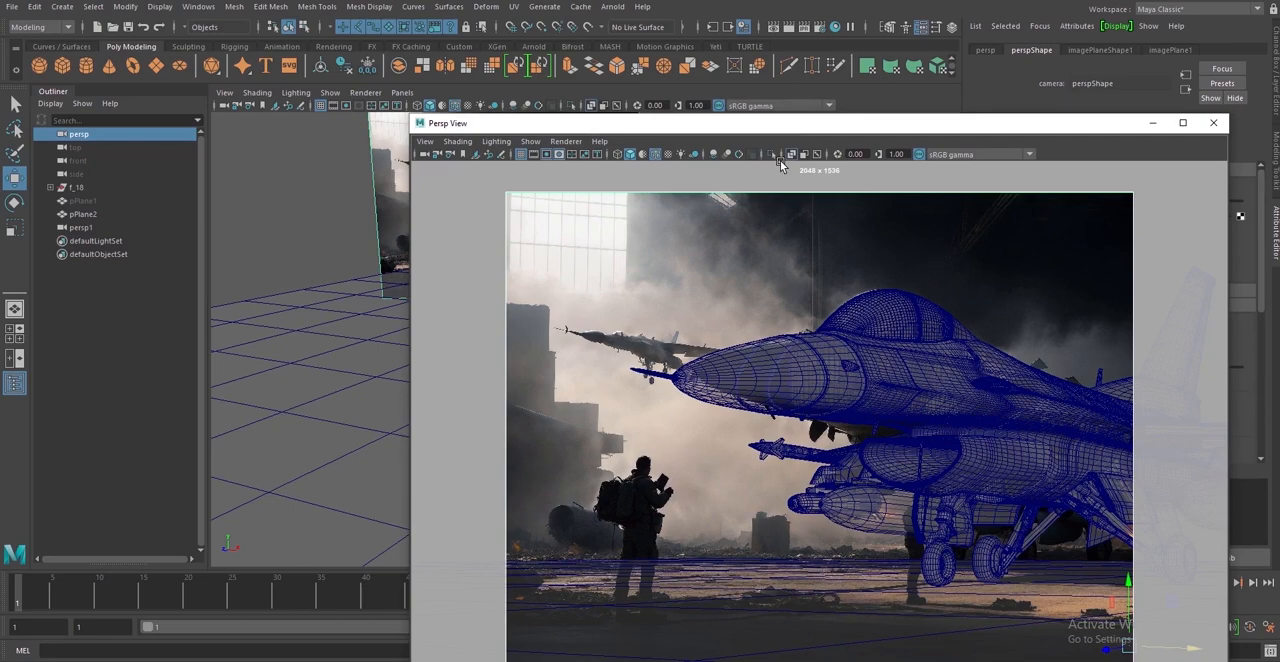
Rotate the persp camera slightly about its vertical axis so the F-16 turns towards the background jet's angle, and deselect the camera
{"action": "left_click_drag", "start_coordinate": [758, 130], "coordinate": [821, 197]}
{"action": "left_click", "coordinate": [14, 202]}
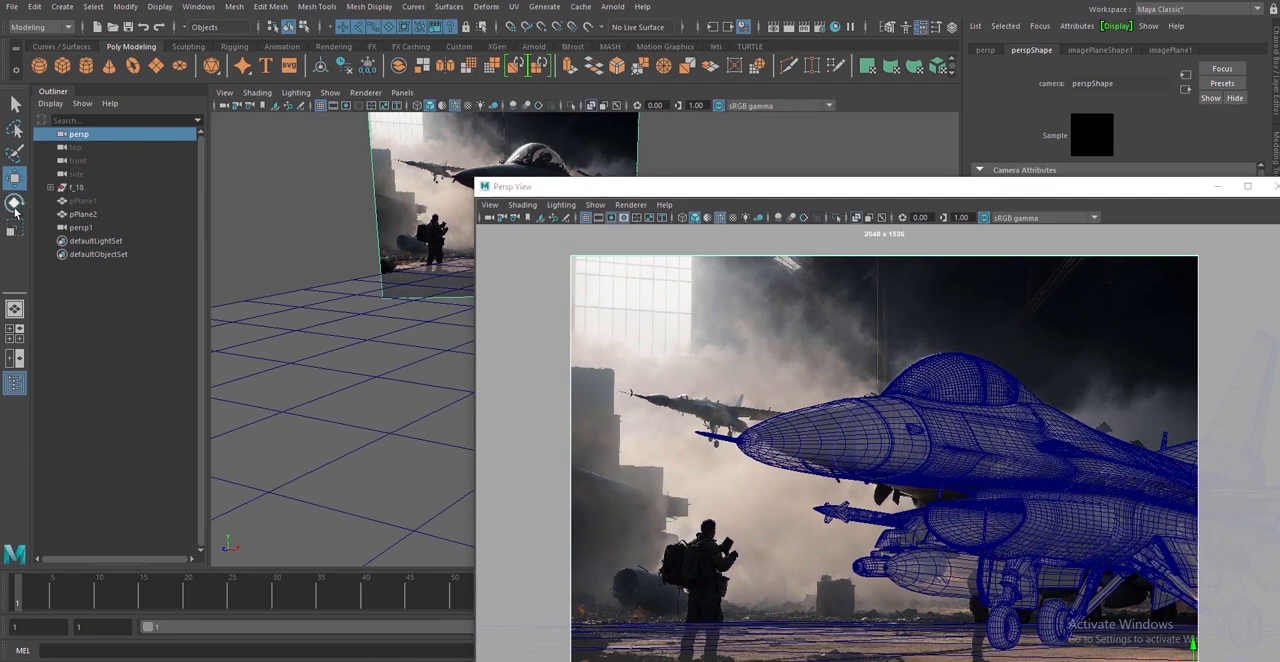
{"action": "left_click_drag", "start_coordinate": [717, 188], "coordinate": [906, 178]}
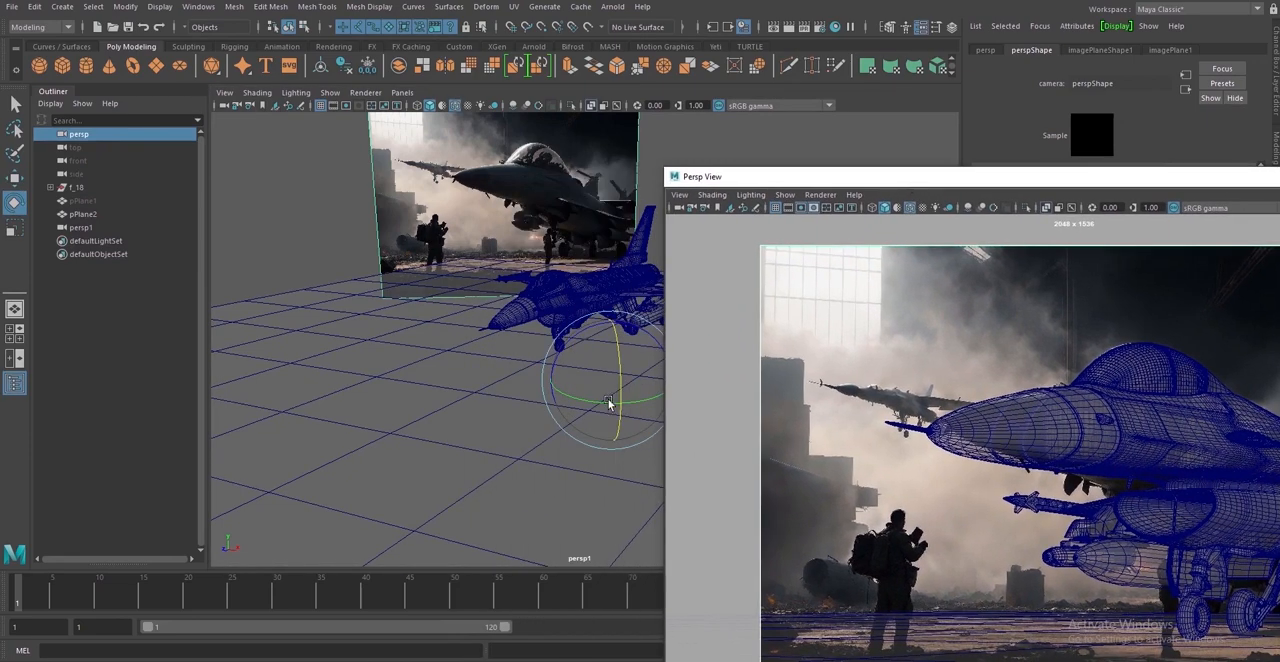
{"action": "left_click_drag", "start_coordinate": [608, 407], "coordinate": [610, 408]}
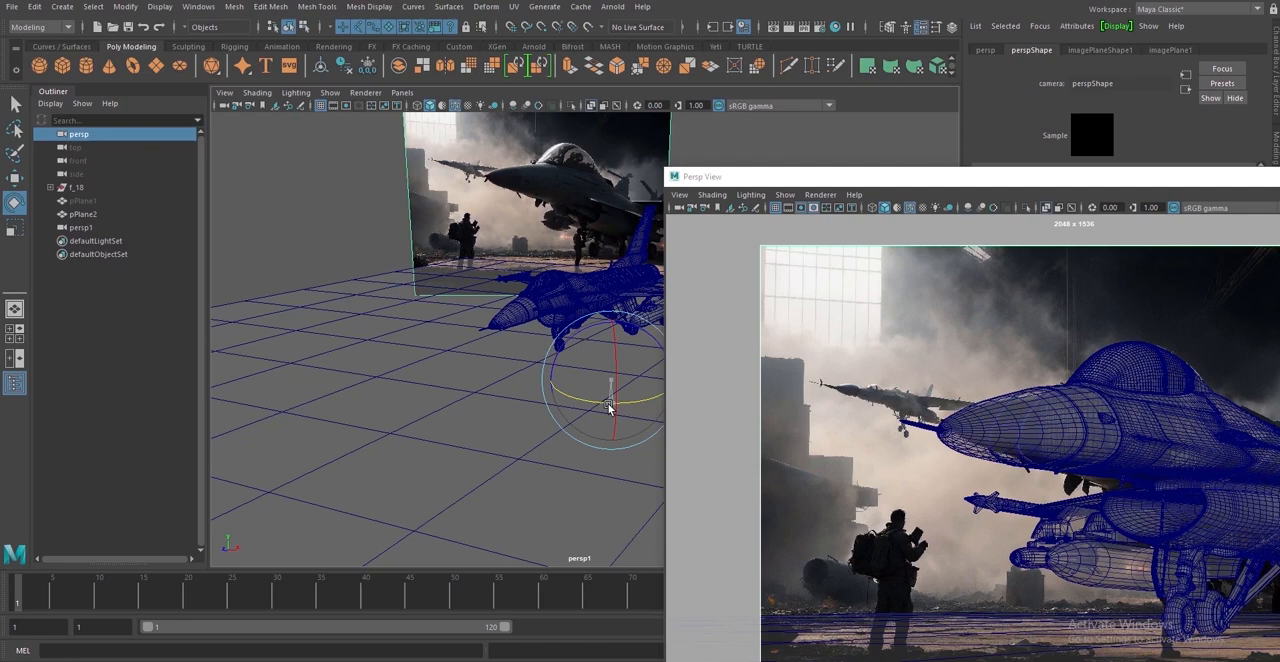
{"action": "left_click_drag", "start_coordinate": [1037, 183], "coordinate": [735, 390]}
{"action": "left_click", "coordinate": [638, 292]}
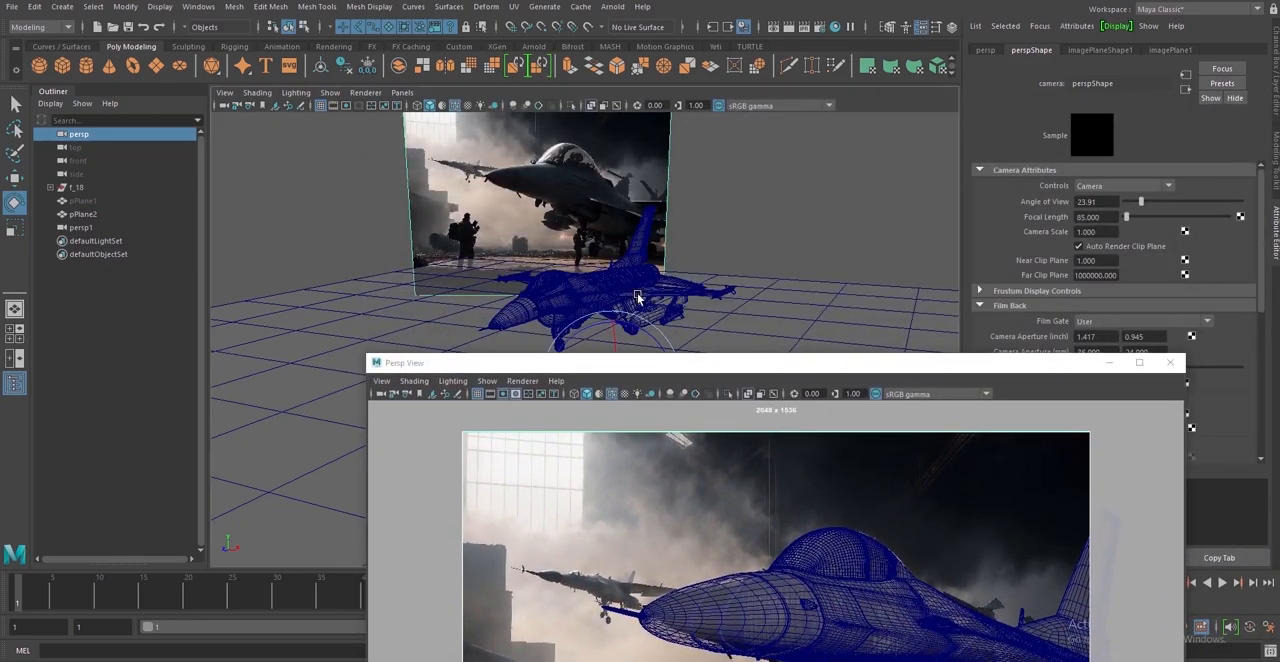
{"action": "left_click", "coordinate": [766, 248]}
Check the alignment in the torn-off Persp View, close that window and save the scene
{"action": "left_click_drag", "start_coordinate": [786, 363], "coordinate": [882, 128]}
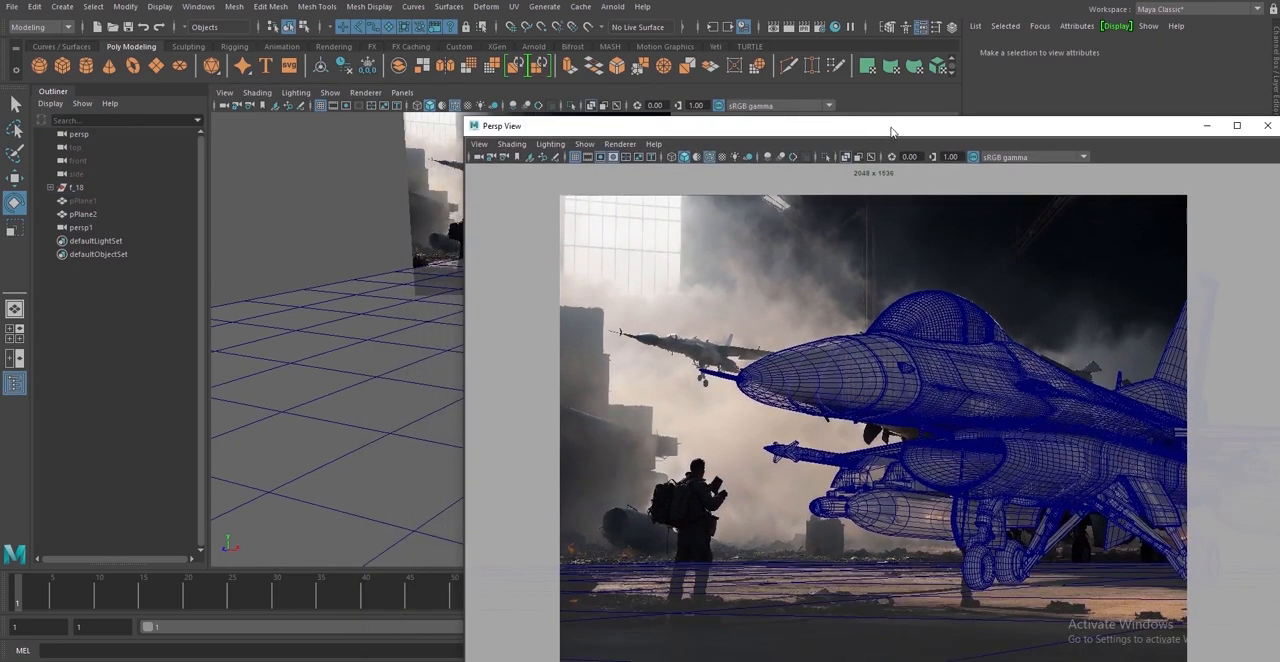
{"action": "left_click_drag", "start_coordinate": [892, 131], "coordinate": [760, 172]}
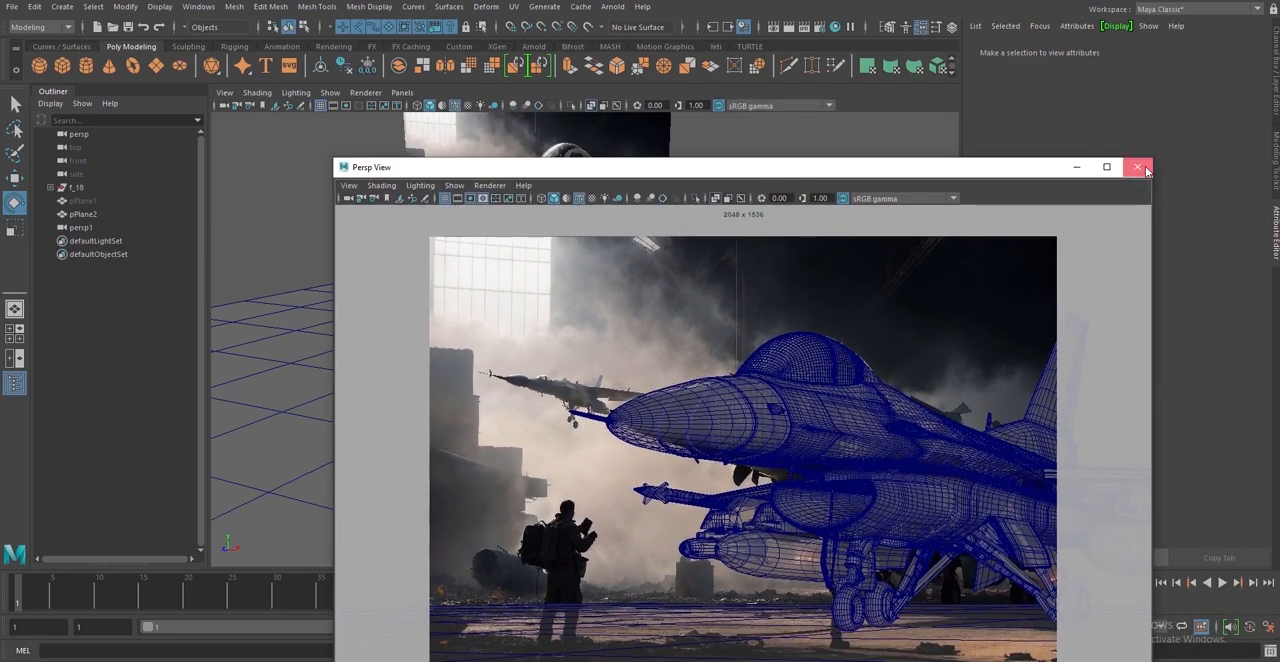
{"action": "left_click", "coordinate": [1138, 167]}
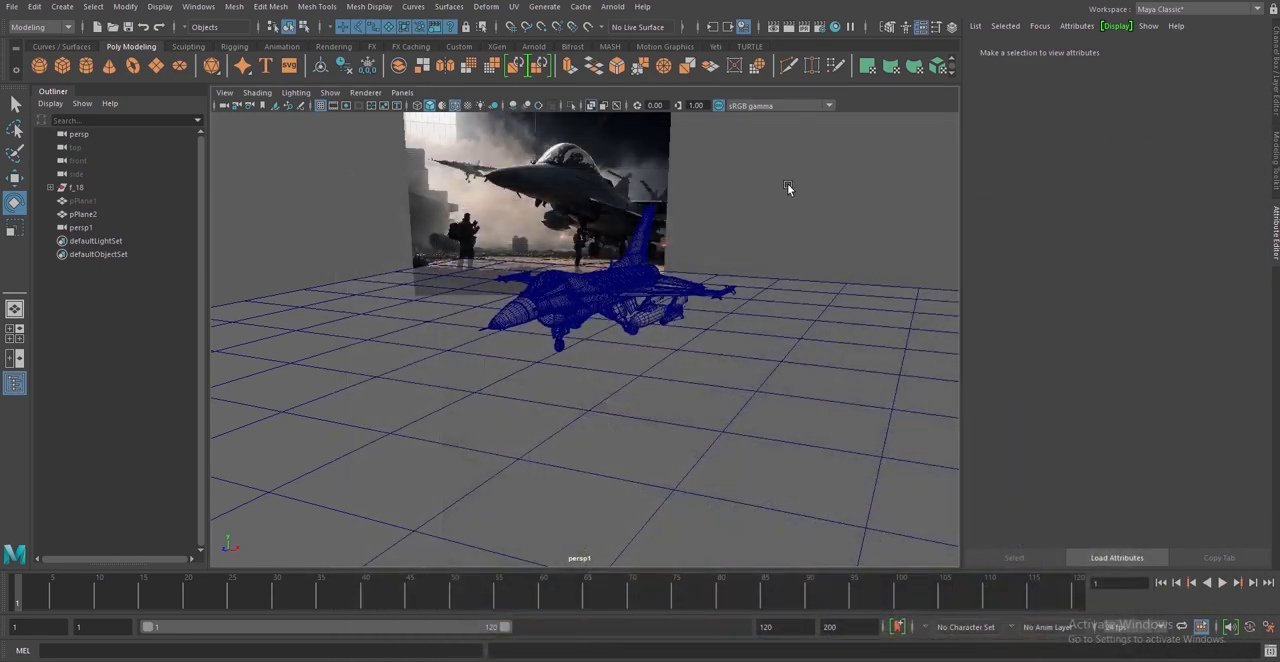
{"action": "key", "text": "q"}
{"action": "key", "text": "ctrl+s"}
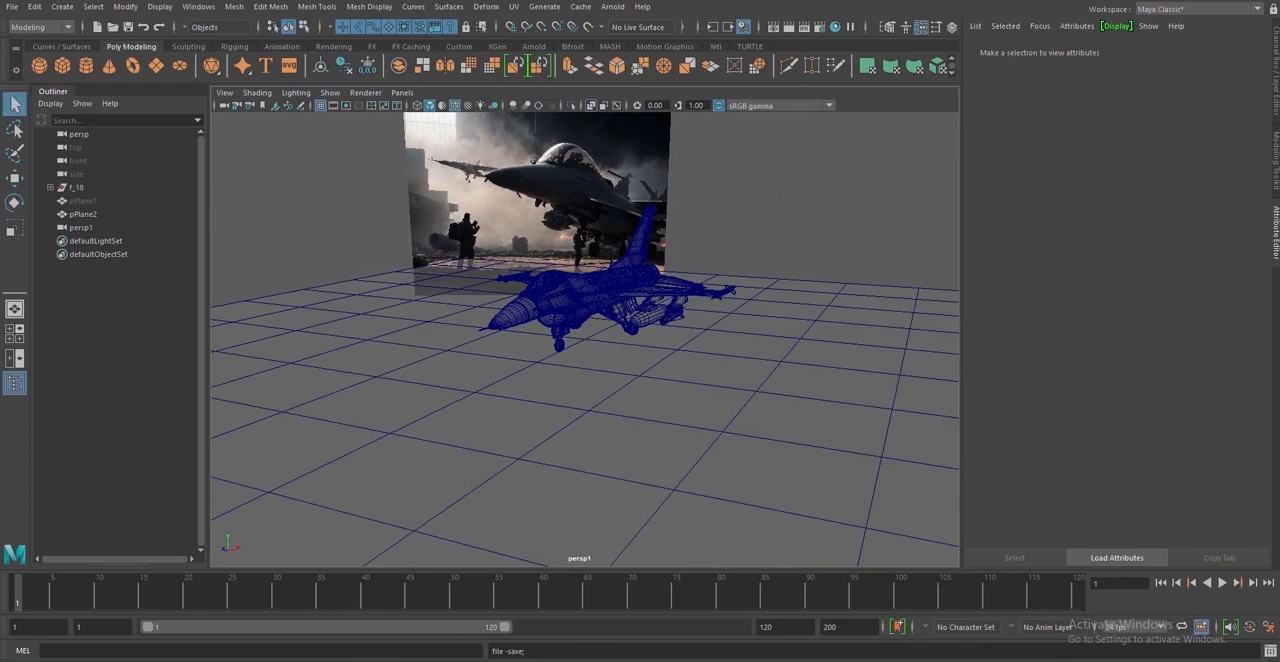
Open the Arnold RenderView, set its render camera to perspShape and move the window clear of the viewport
{"action": "key", "text": "e"}
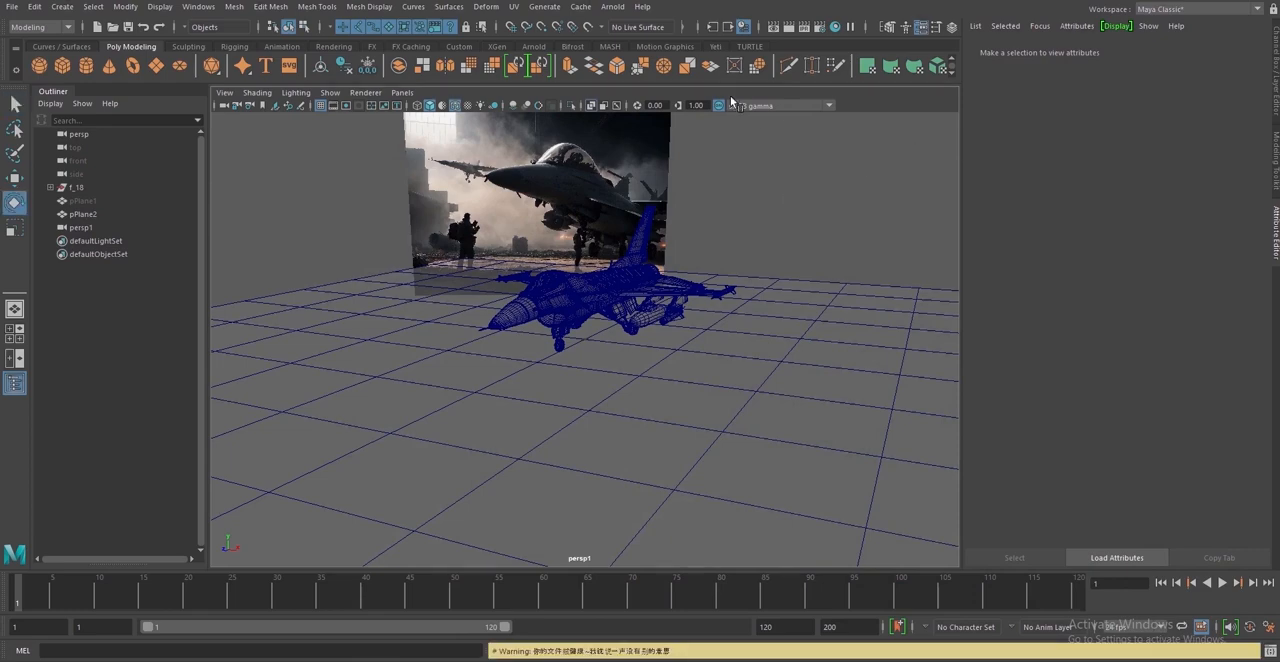
{"action": "left_click", "coordinate": [618, 10]}
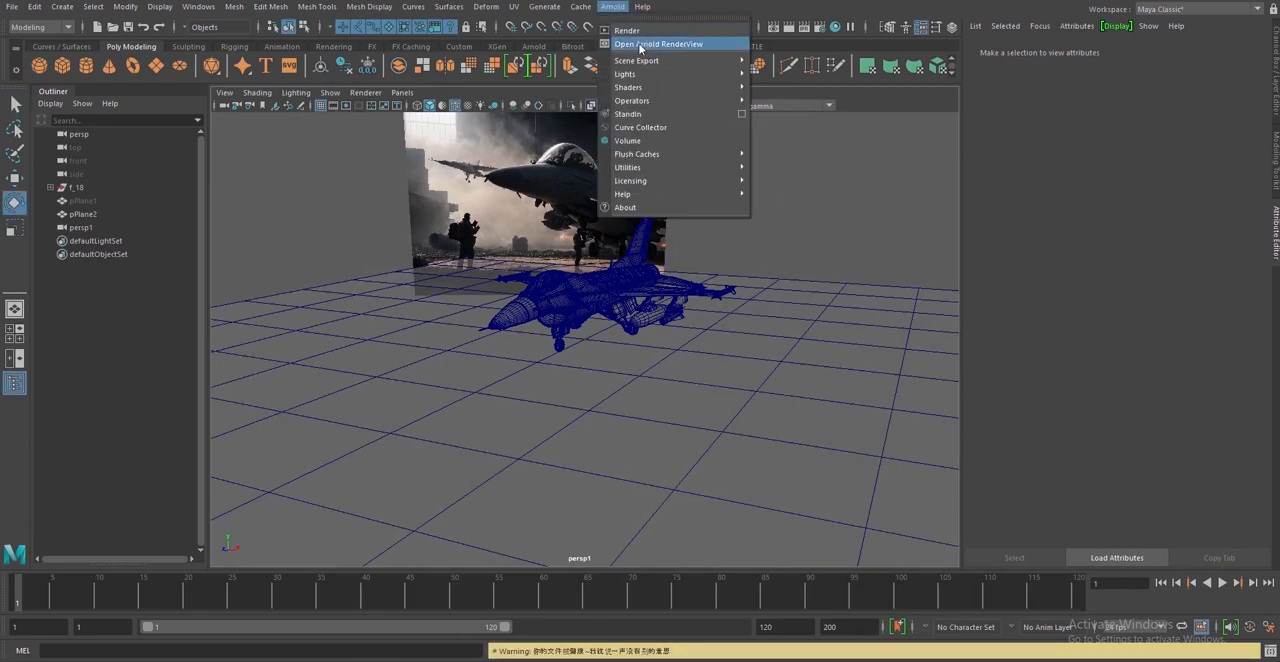
{"action": "left_click", "coordinate": [640, 45]}
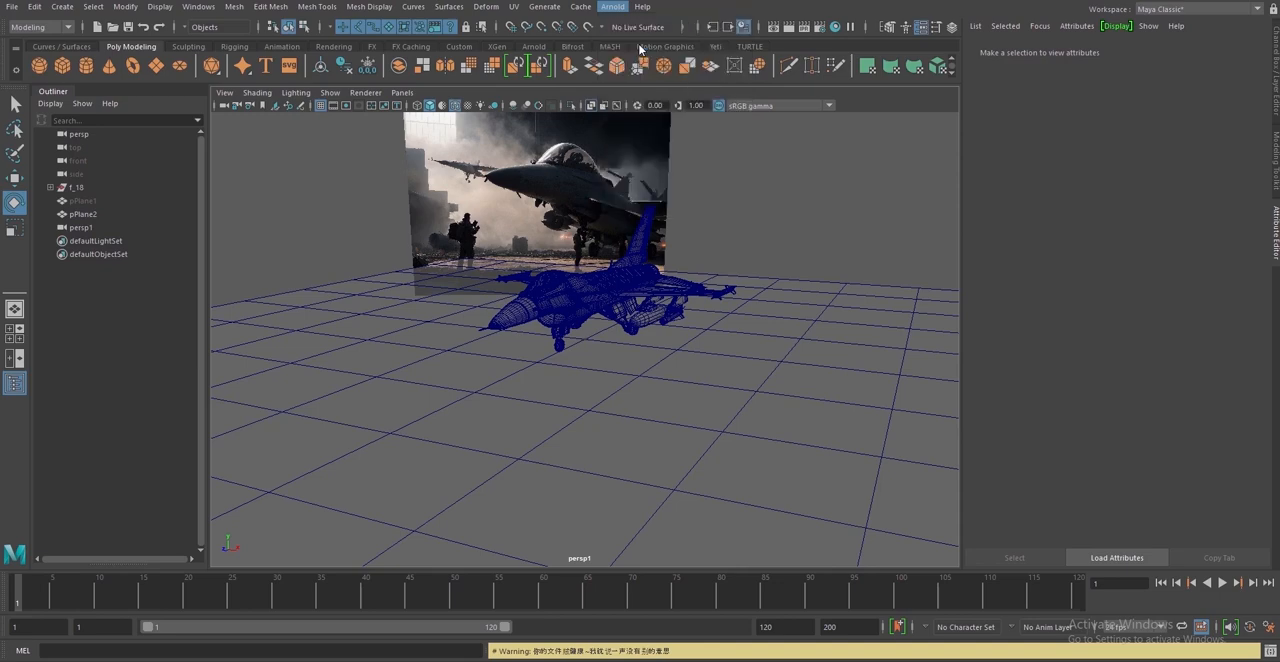
{"action": "left_click_drag", "start_coordinate": [660, 112], "coordinate": [838, 199]}
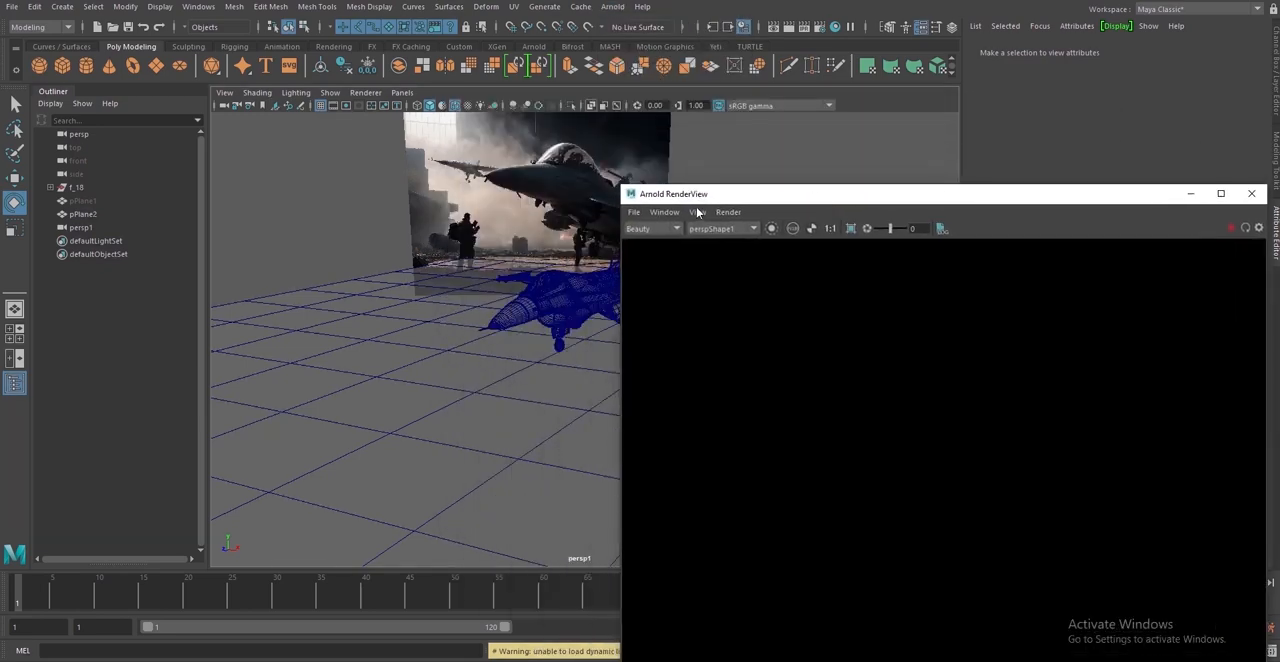
{"action": "left_click", "coordinate": [698, 231]}
{"action": "left_click", "coordinate": [712, 250]}
{"action": "left_click_drag", "start_coordinate": [758, 197], "coordinate": [810, 216]}
{"action": "left_click_drag", "start_coordinate": [967, 227], "coordinate": [825, 269]}
Delete the background image plane and the visible ground plane pPlane2
{"action": "left_click", "coordinate": [643, 183]}
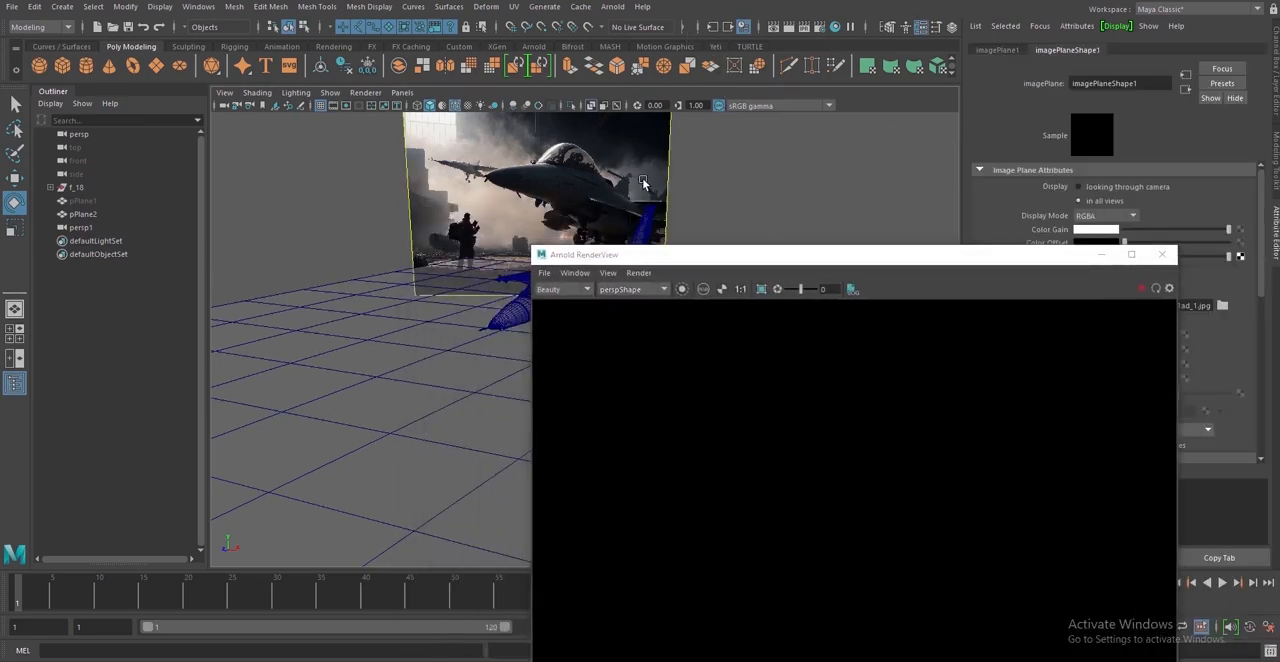
{"action": "key", "text": "Delete"}
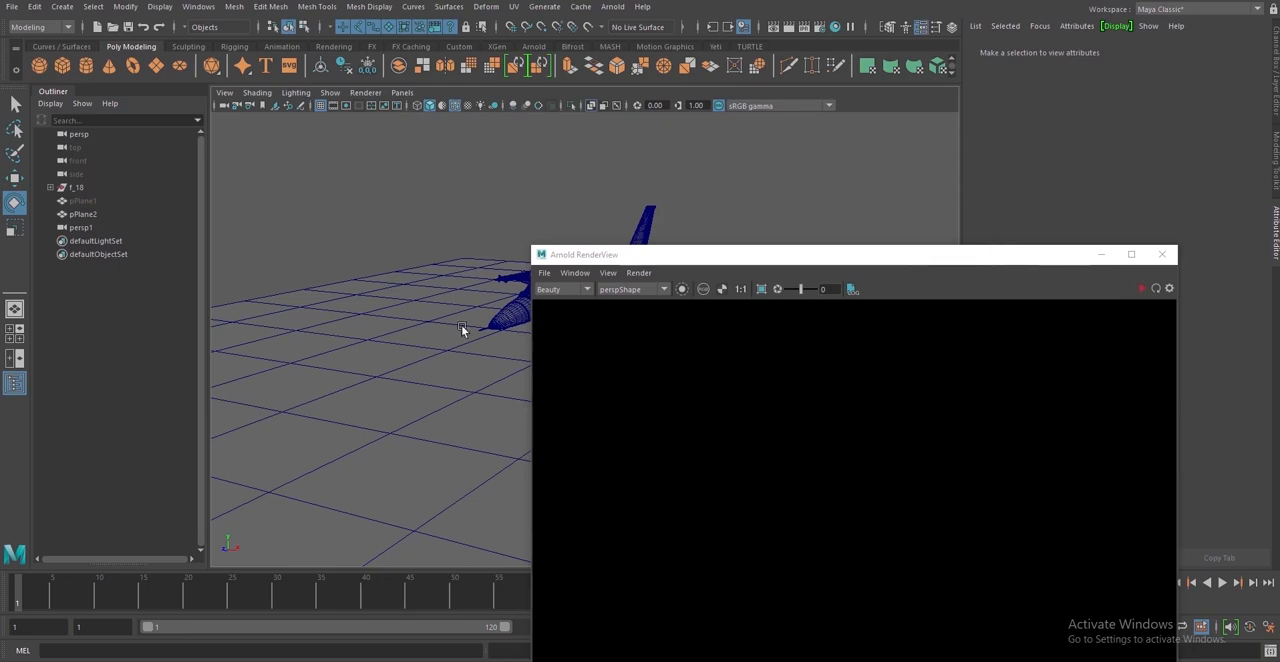
{"action": "left_click", "coordinate": [380, 345]}
{"action": "key", "text": "Delete"}
Unhide pPlane1, assign a new aiShadowMatte material to it and deselect the plane
{"action": "left_click", "coordinate": [102, 199]}
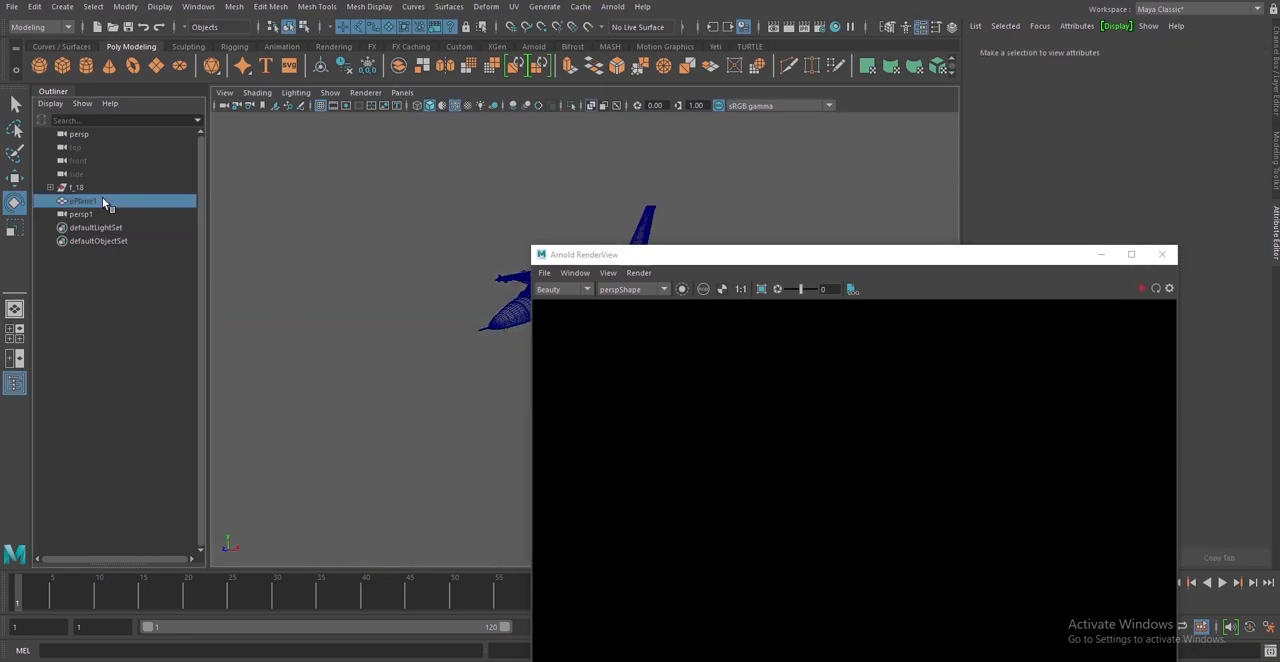
{"action": "key", "text": "h"}
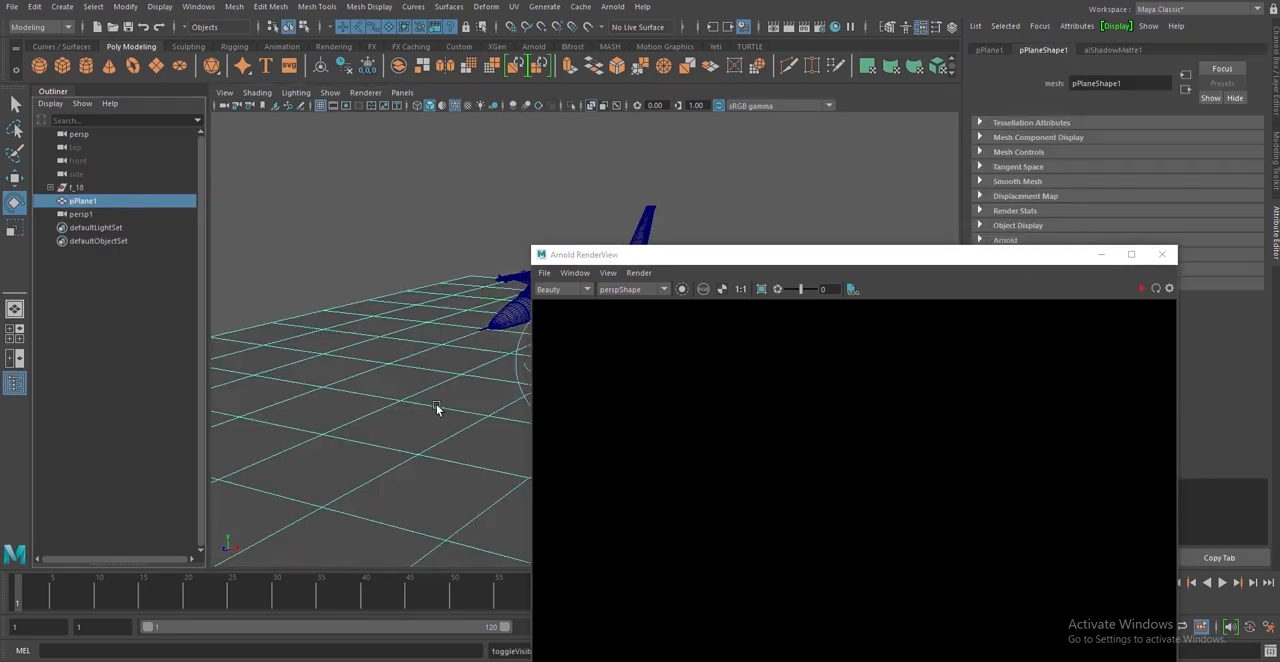
{"action": "right_click", "coordinate": [412, 326]}
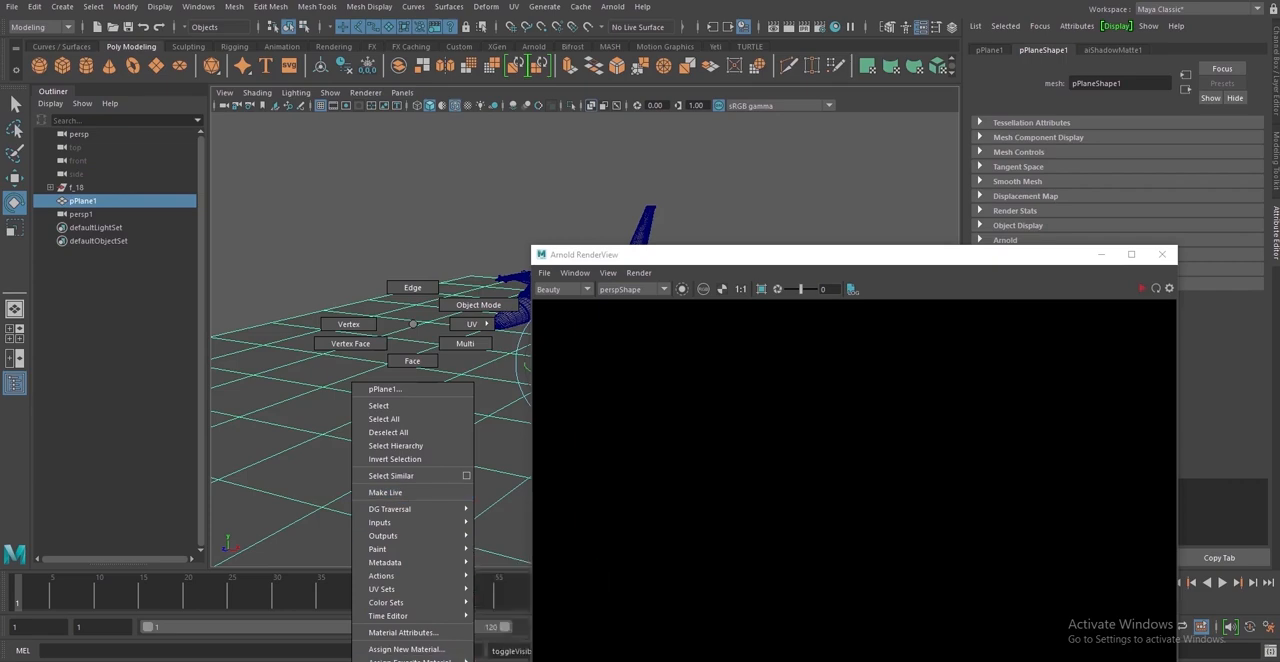
{"action": "mouse_move", "coordinate": [410, 659]}
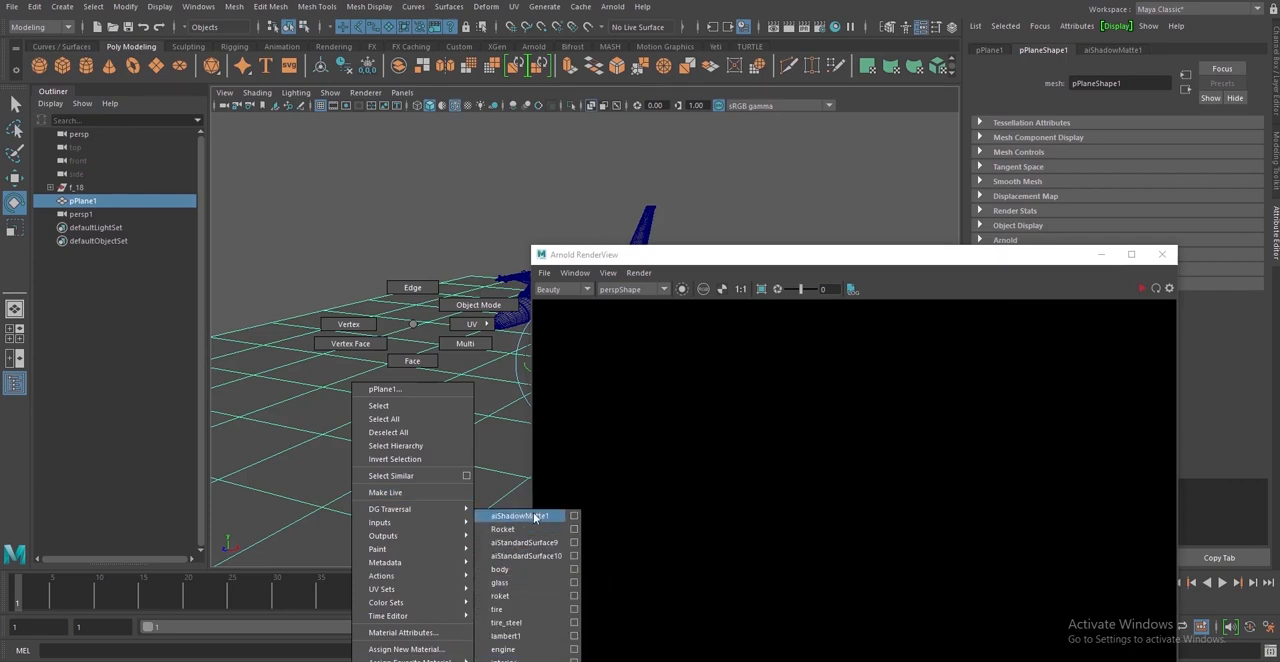
{"action": "left_click", "coordinate": [457, 649]}
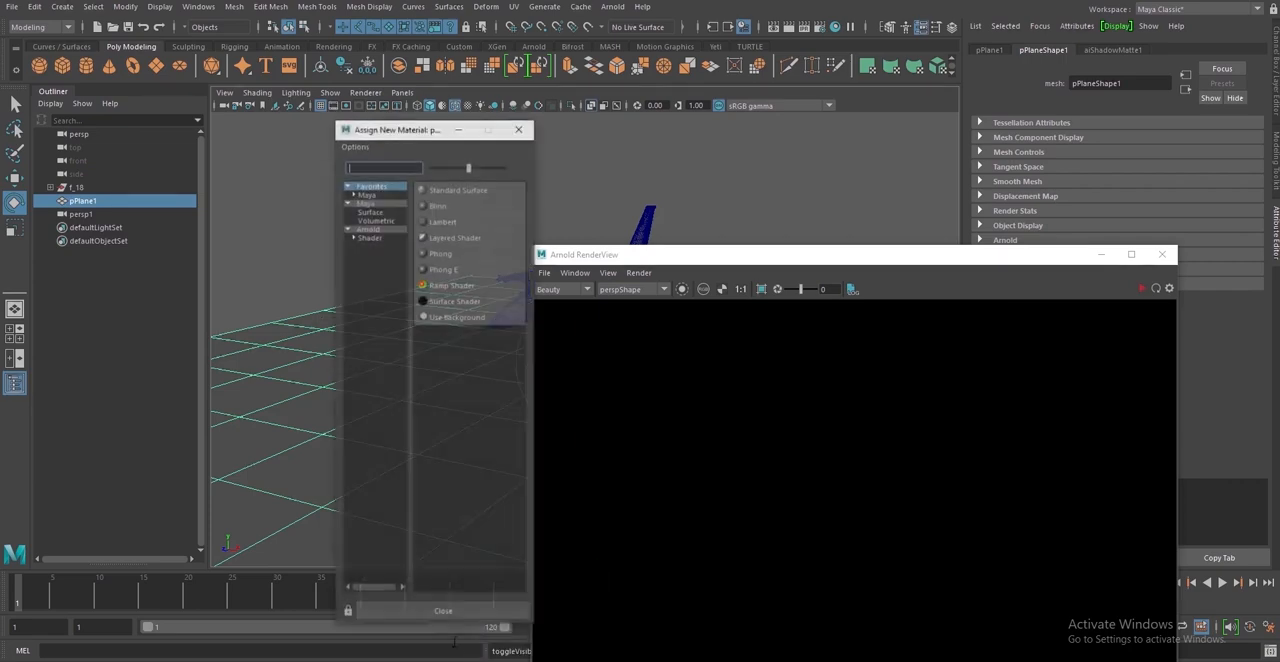
{"action": "left_click", "coordinate": [372, 237]}
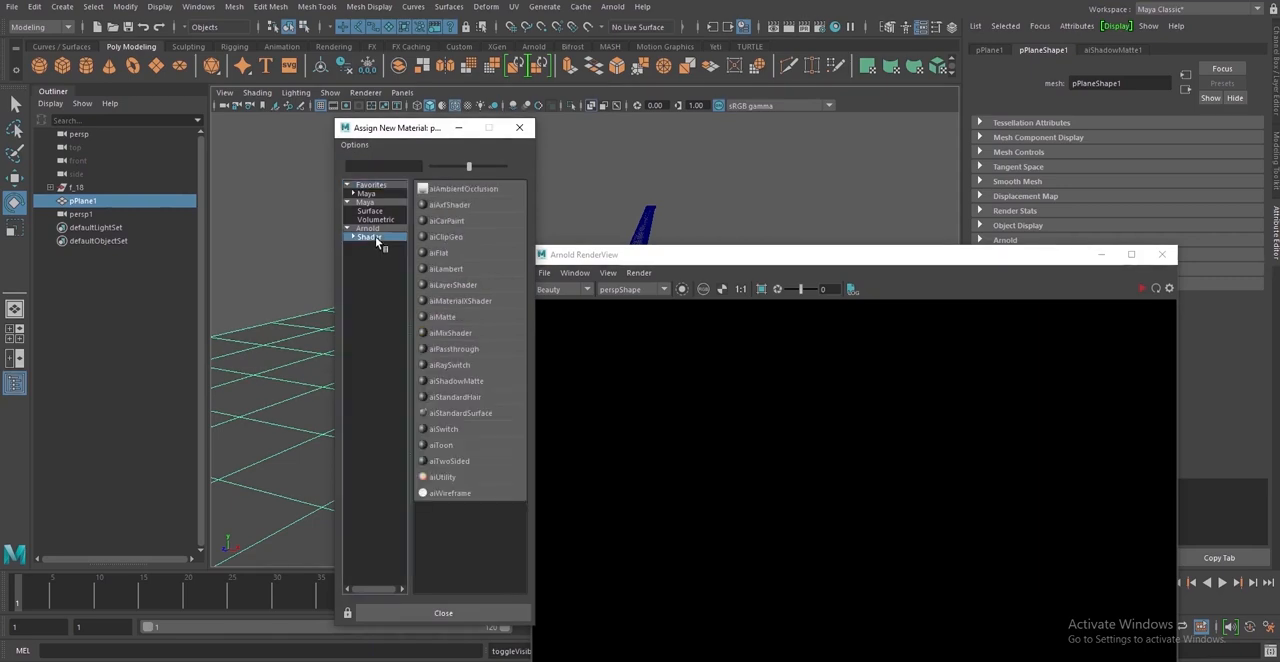
{"action": "left_click", "coordinate": [476, 382]}
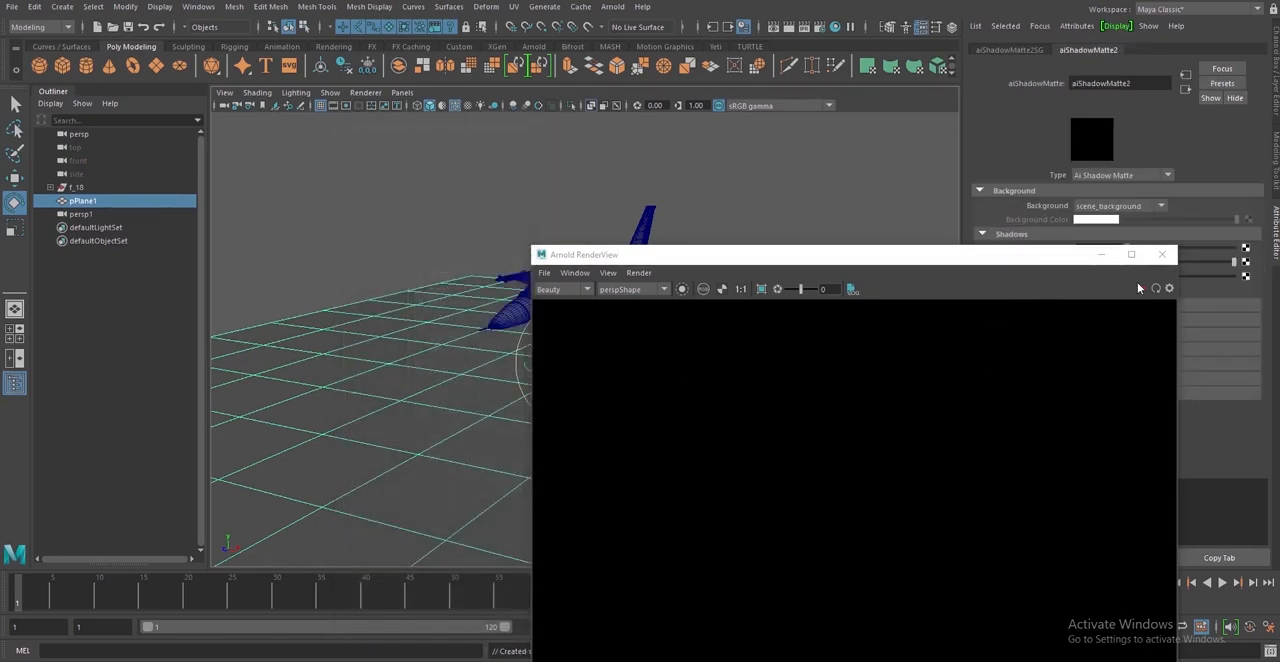
{"action": "left_click", "coordinate": [783, 194]}
Create an Arnold area light and scale it up uniformly to suit the size of the F-16
{"action": "left_click", "coordinate": [612, 7]}
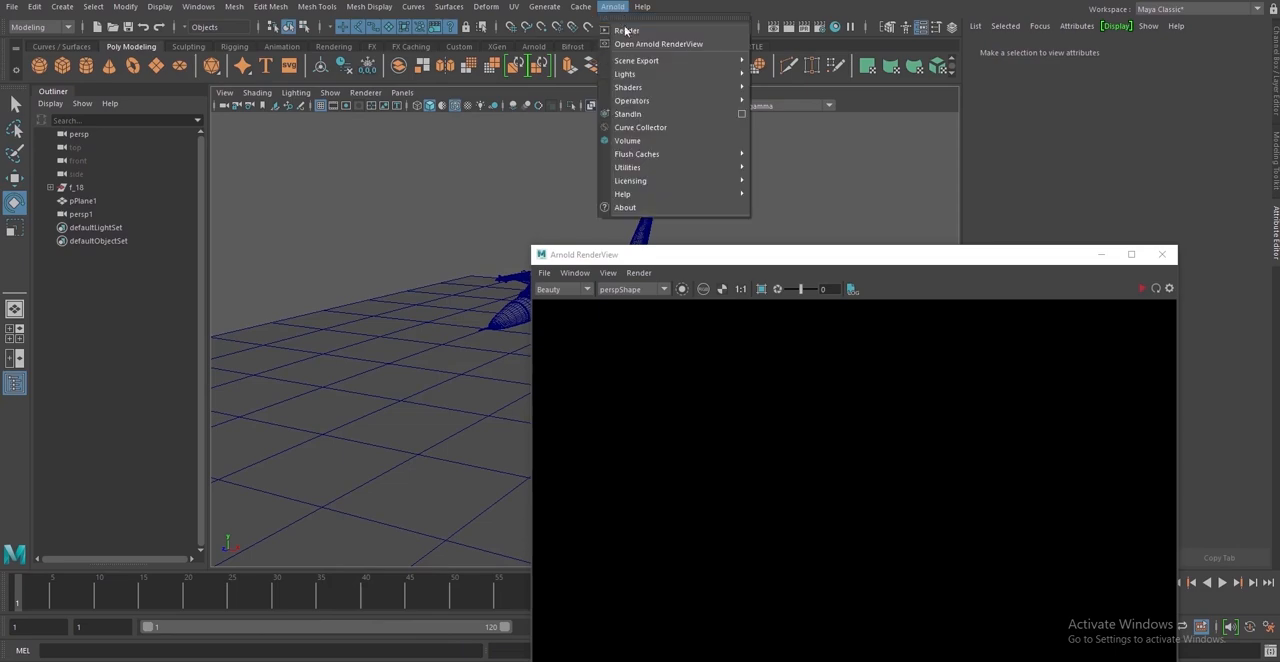
{"action": "mouse_move", "coordinate": [700, 74]}
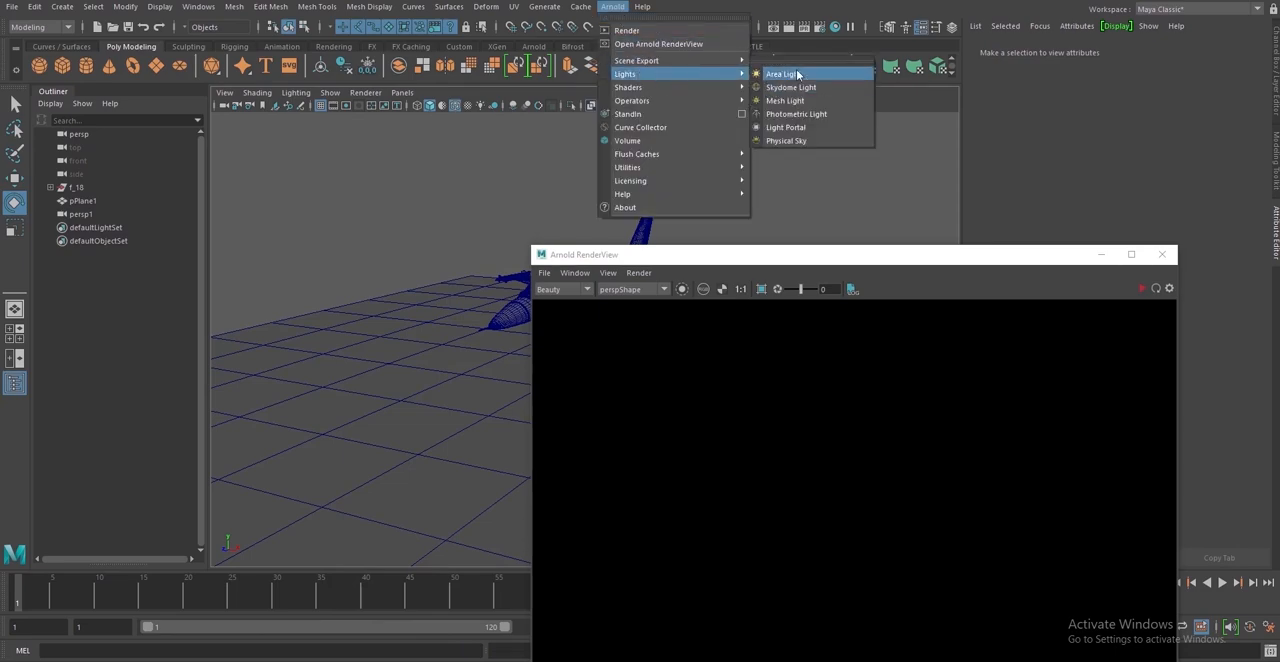
{"action": "left_click", "coordinate": [797, 74]}
{"action": "left_click_drag", "start_coordinate": [810, 257], "coordinate": [1001, 254]}
{"action": "key", "text": "r"}
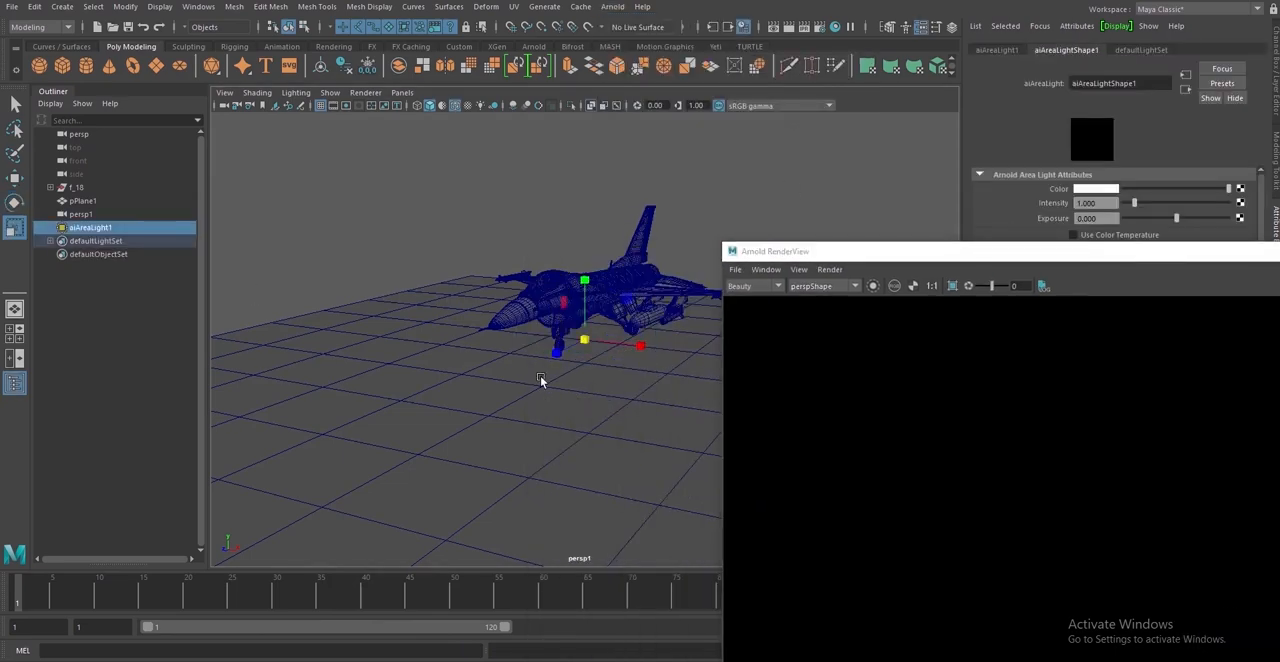
{"action": "left_click_drag", "start_coordinate": [584, 340], "coordinate": [714, 356]}
Raise the area light, move it out beside the F-16 and rotate it to face the jet
{"action": "left_click", "coordinate": [14, 179]}
{"action": "left_click_drag", "start_coordinate": [585, 274], "coordinate": [590, 168]}
{"action": "left_click_drag", "start_coordinate": [539, 239], "coordinate": [436, 234]}
{"action": "left_click", "coordinate": [14, 202]}
{"action": "left_click", "coordinate": [14, 178]}
{"action": "left_click_drag", "start_coordinate": [340, 272], "coordinate": [376, 308], "text": "alt"}
{"action": "left_click_drag", "start_coordinate": [460, 300], "coordinate": [372, 277]}
Set the area light's exposure to 20 and start the Arnold render
{"action": "left_click_drag", "start_coordinate": [862, 256], "coordinate": [446, 208]}
{"action": "left_click_drag", "start_coordinate": [1108, 219], "coordinate": [1053, 229]}
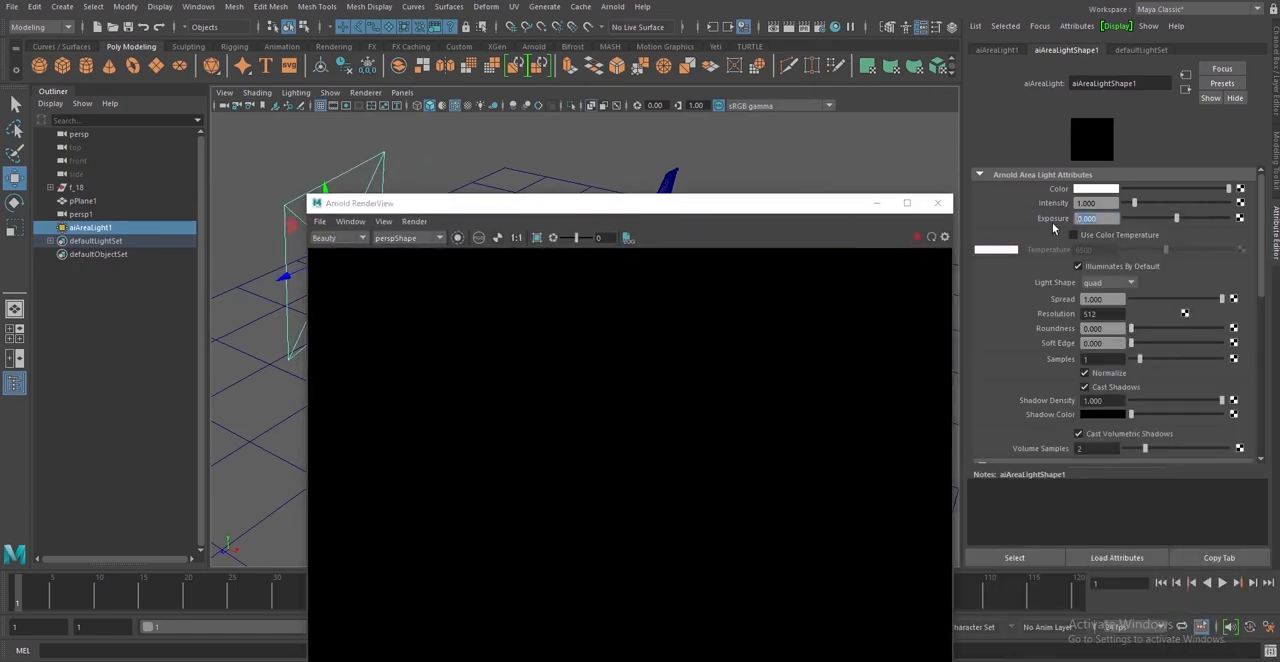
{"action": "key", "text": "Return"}
{"action": "left_click", "coordinate": [881, 280]}
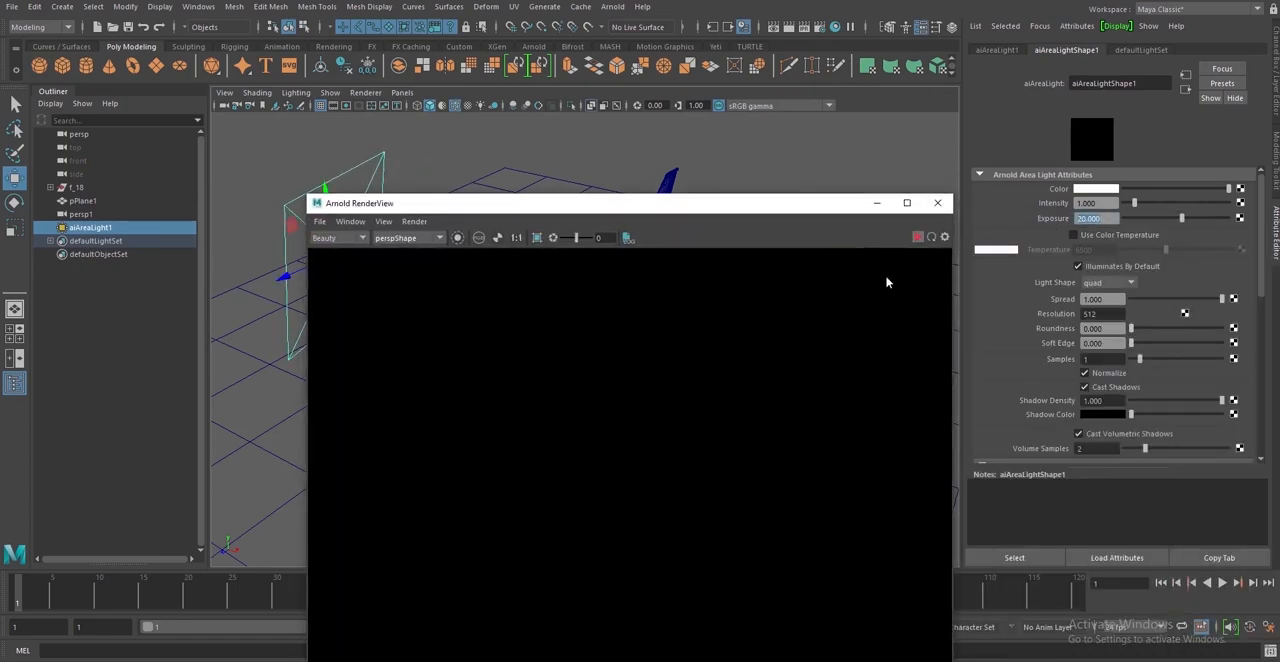
Switch the render camera to perspShape1 and back to perspShape to refresh the rendered view
{"action": "left_click", "coordinate": [412, 240]}
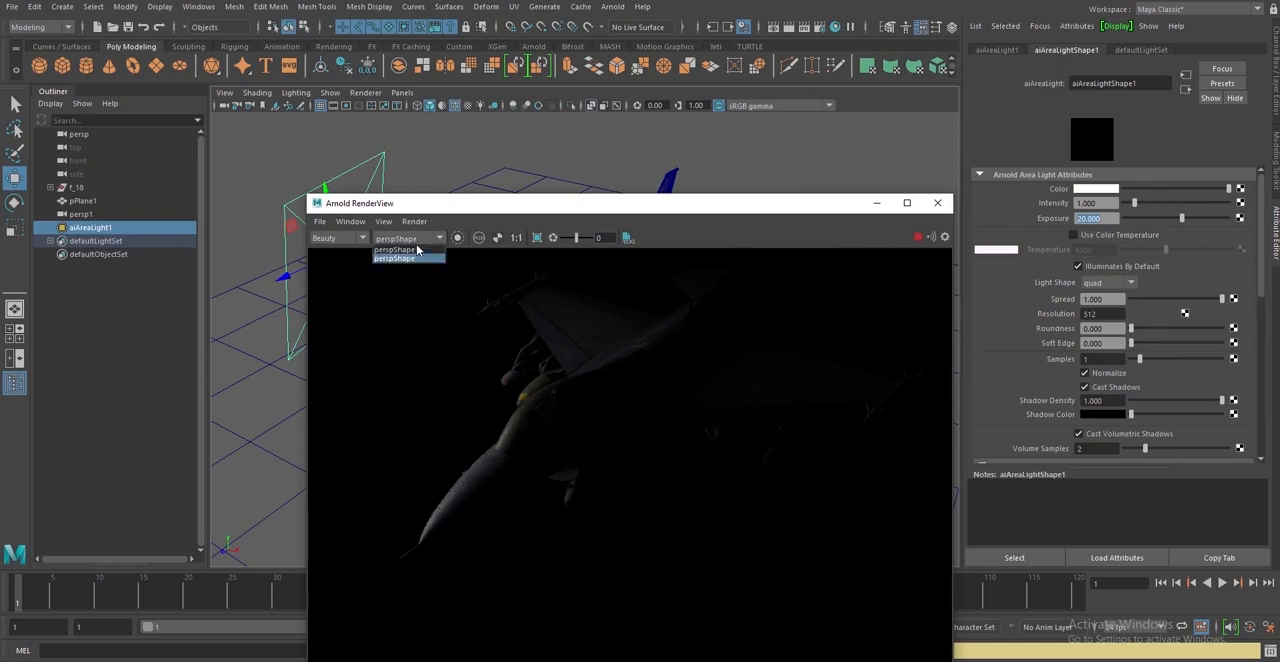
{"action": "left_click", "coordinate": [418, 250]}
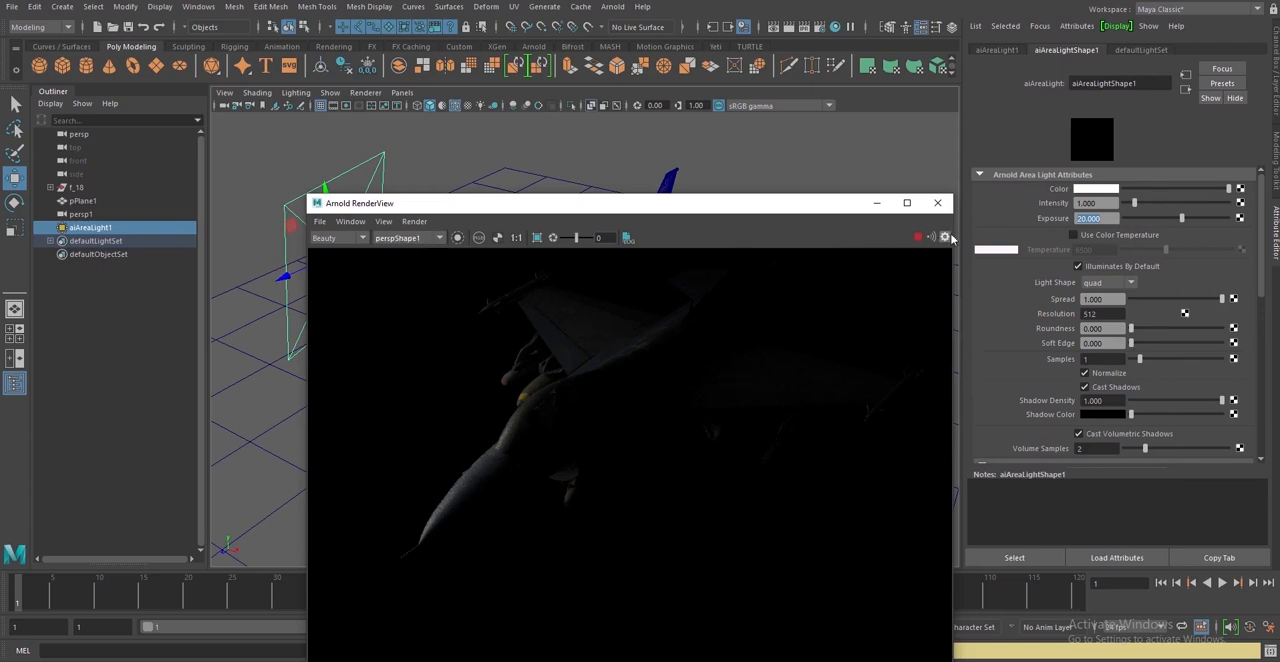
{"action": "left_click", "coordinate": [410, 239]}
{"action": "left_click", "coordinate": [410, 250]}
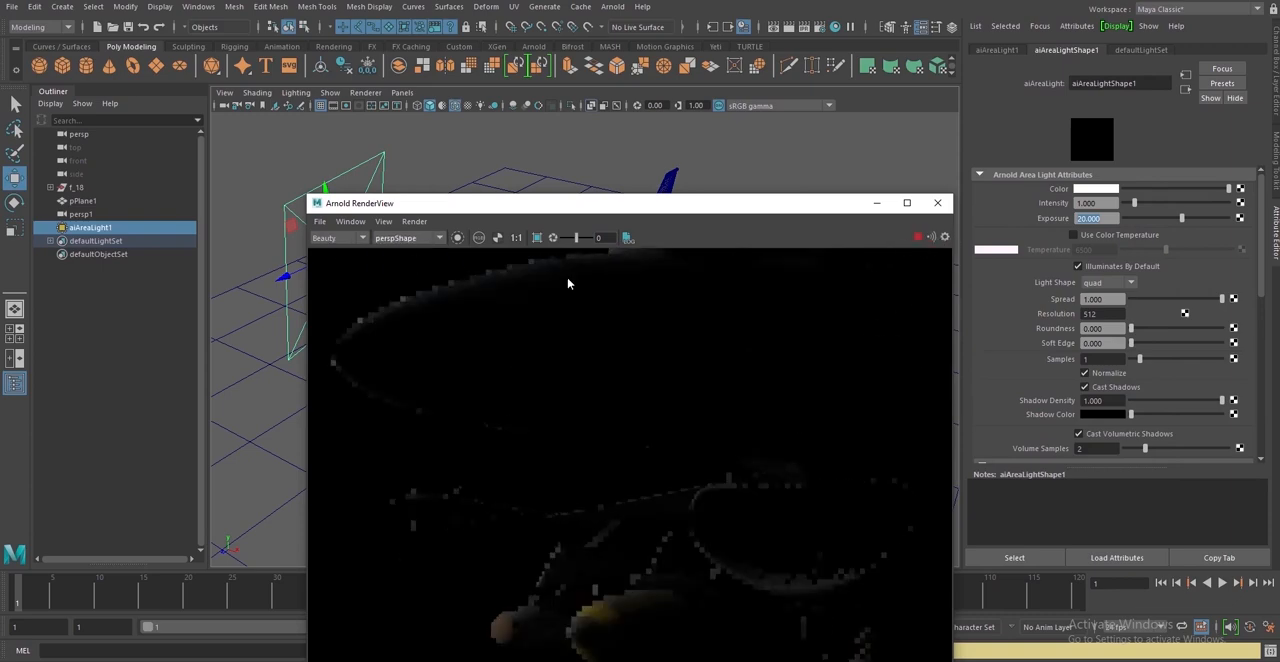
Load the Default_Very_thick_smoke_around_a_F16_plane image from the F-16 New folder as the RenderView's background
{"action": "left_click", "coordinate": [946, 240]}
{"action": "left_click", "coordinate": [1062, 368]}
{"action": "left_click", "coordinate": [1050, 398]}
{"action": "left_click", "coordinate": [1108, 388]}
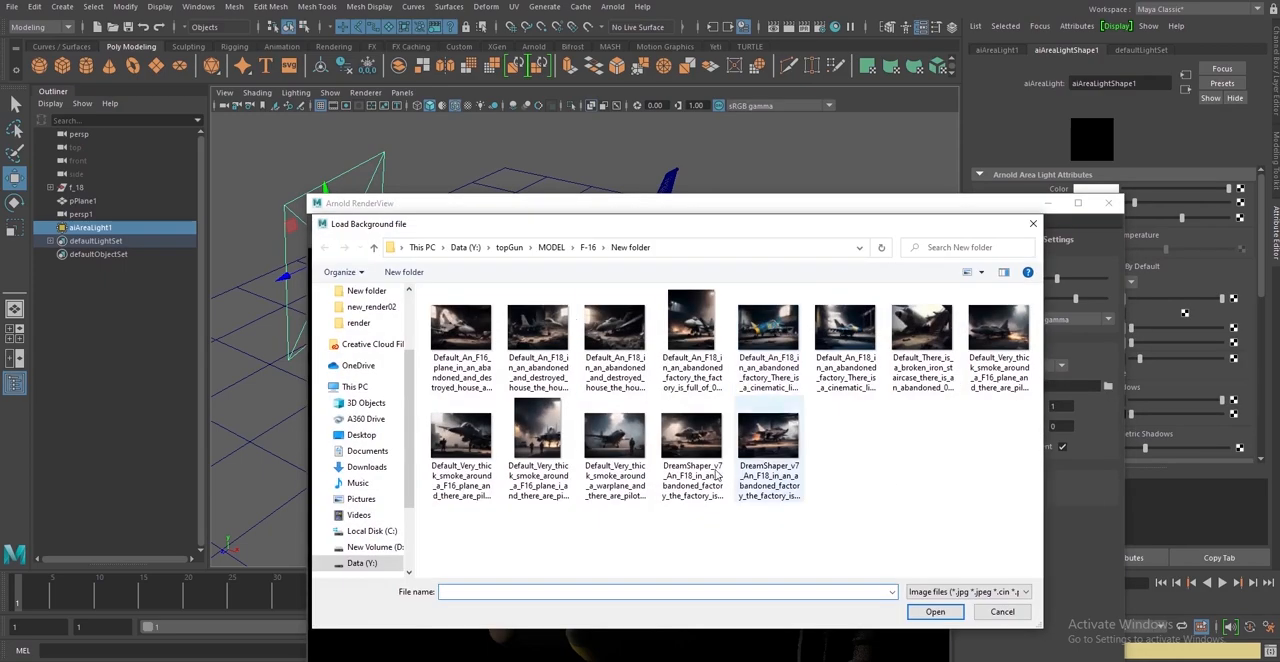
{"action": "double_click", "coordinate": [461, 435]}
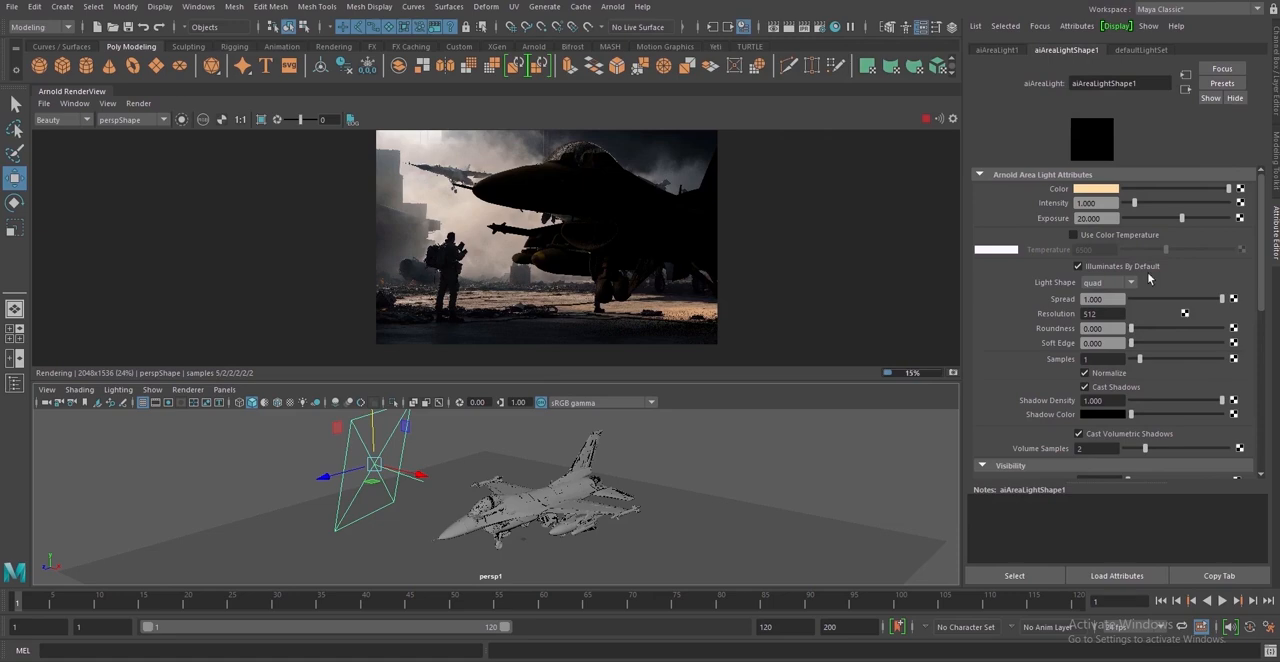
Change the area light's color to near-white and move the light closer to the F-16's nose
{"action": "left_click", "coordinate": [1100, 189]}
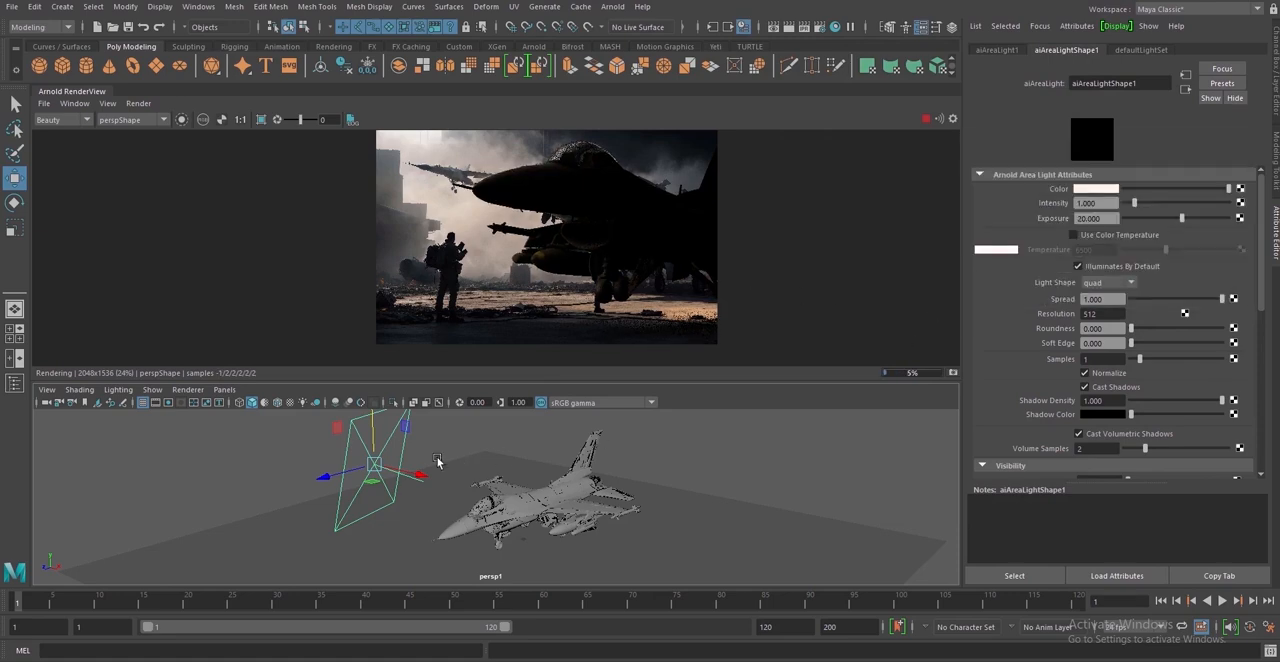
{"action": "left_click_drag", "start_coordinate": [399, 475], "coordinate": [438, 494]}
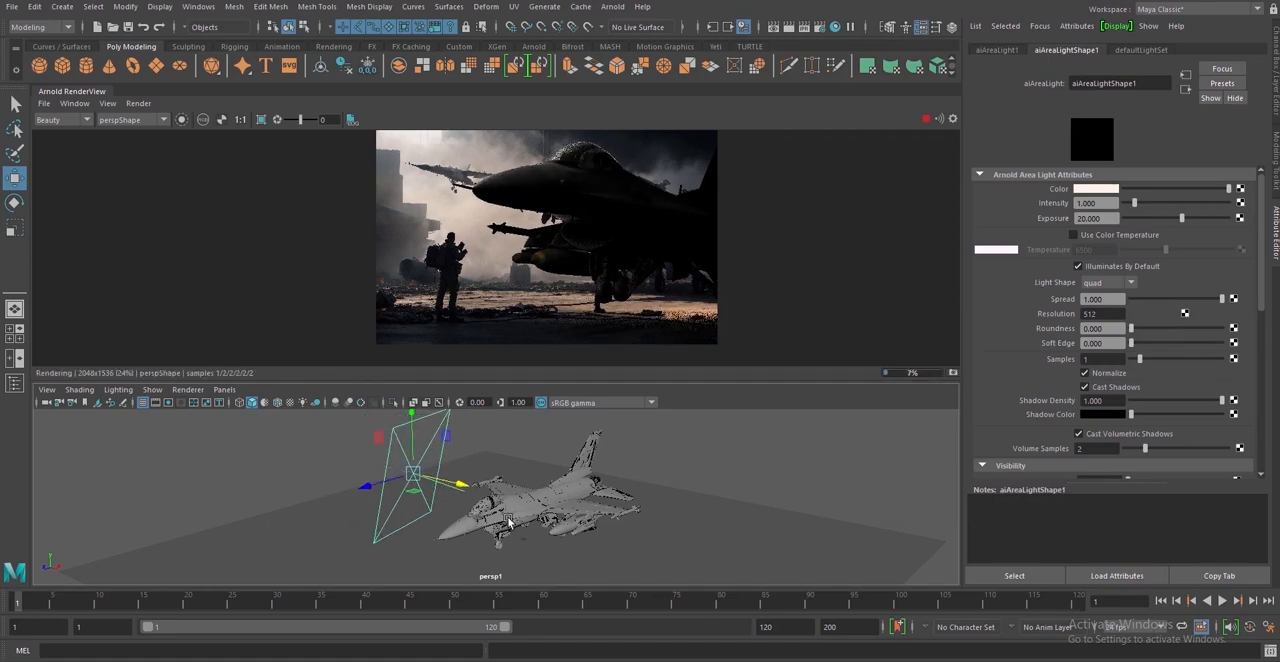
{"action": "left_click_drag", "start_coordinate": [509, 522], "coordinate": [533, 510], "text": "alt"}
{"action": "key", "text": "f"}
{"action": "scroll", "coordinate": [589, 526], "scroll_direction": "down", "scroll_amount": 3}
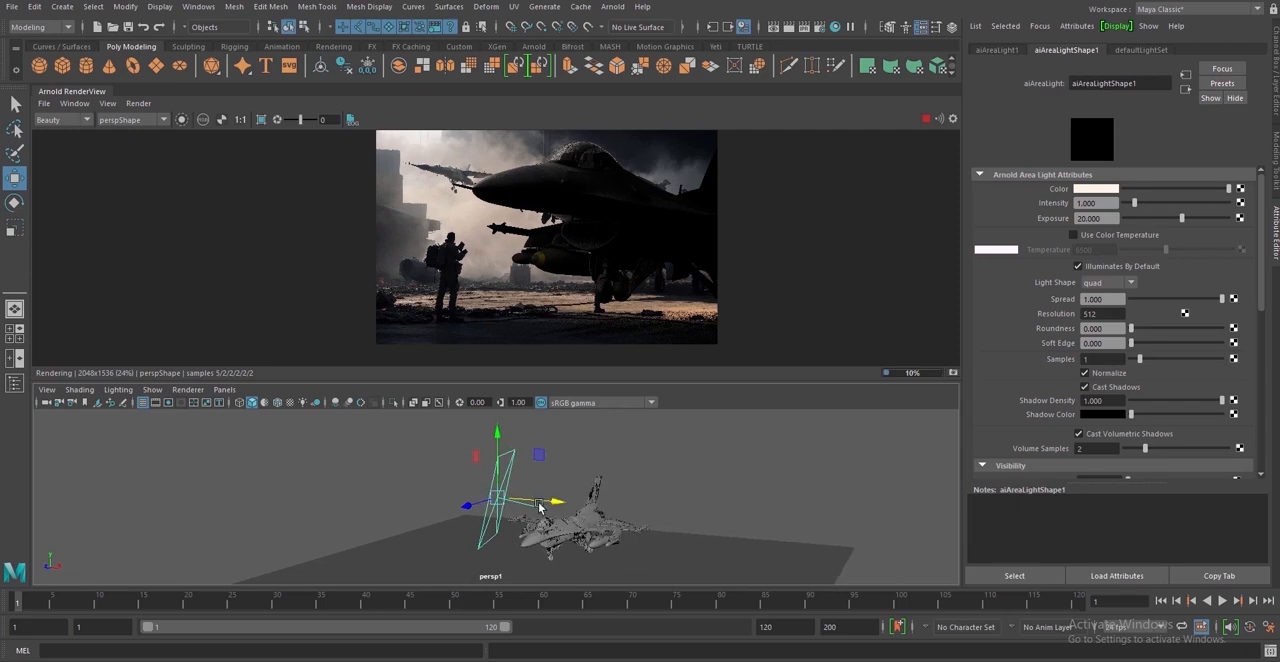
{"action": "scroll", "coordinate": [541, 507], "scroll_direction": "down", "scroll_amount": 1}
{"action": "middle_click_drag", "start_coordinate": [555, 511], "coordinate": [557, 517], "text": "alt"}
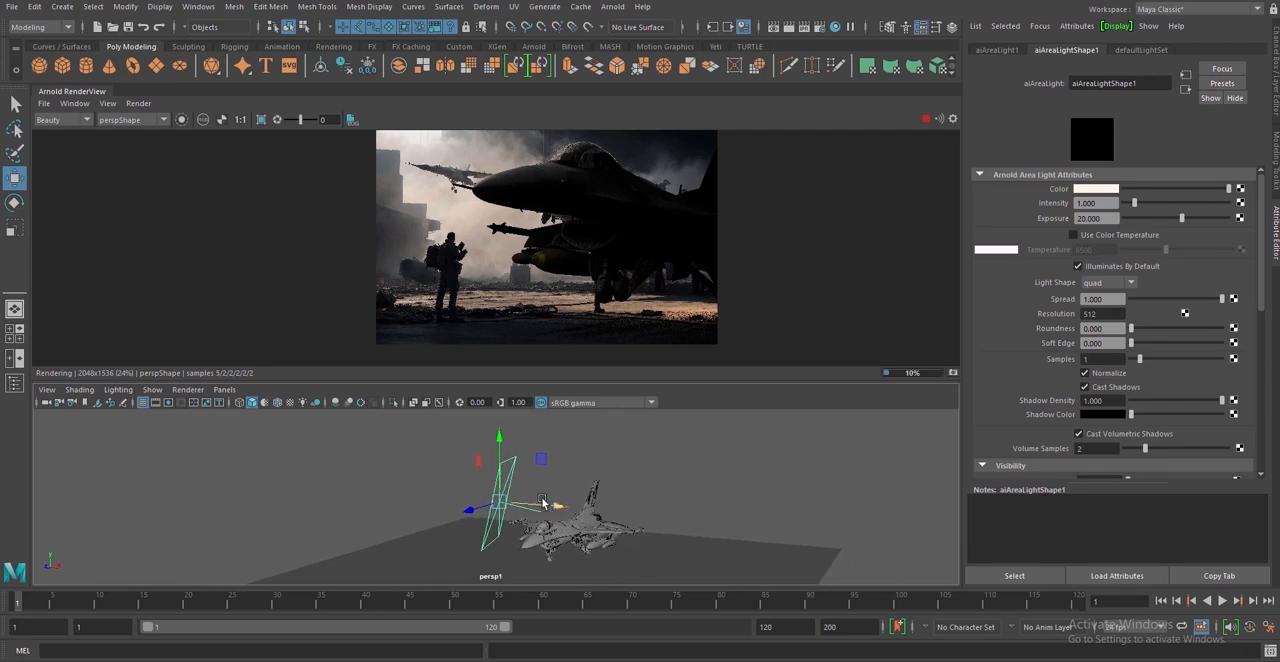
Tilt the area light downwards so it points more towards the F-16
{"action": "key", "text": "e"}
{"action": "left_click_drag", "start_coordinate": [540, 478], "coordinate": [568, 490]}
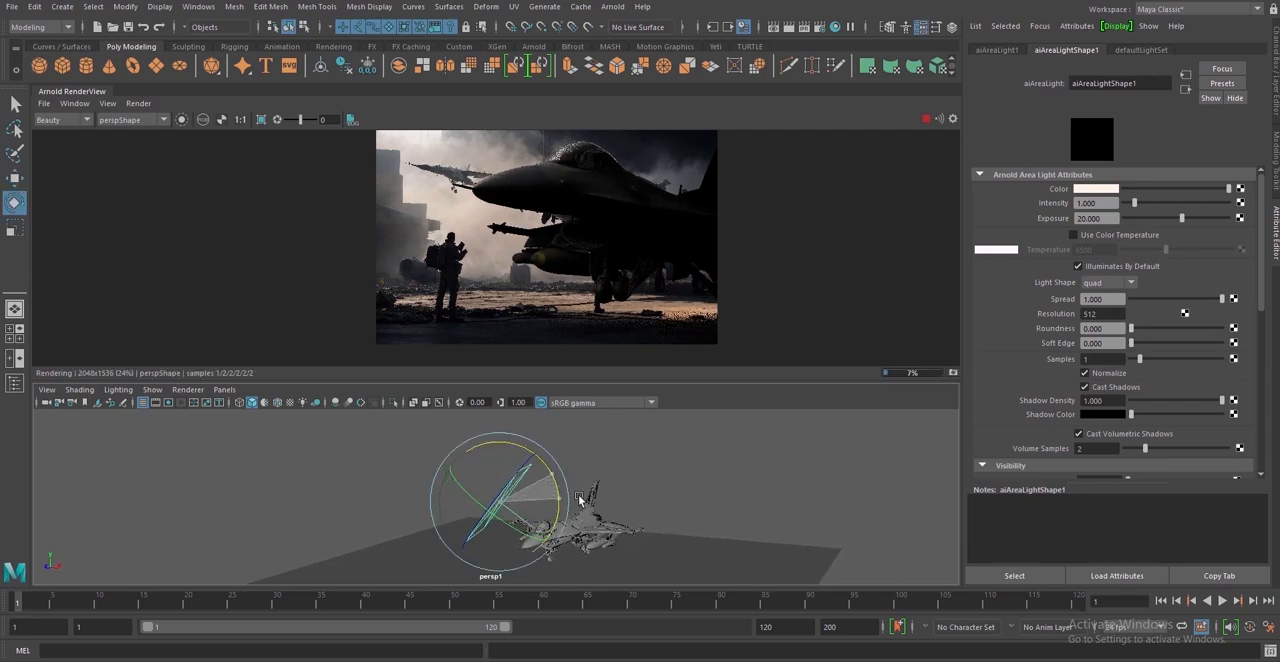
{"action": "key", "text": "w"}
{"action": "left_click_drag", "start_coordinate": [651, 538], "coordinate": [500, 530], "text": "alt"}
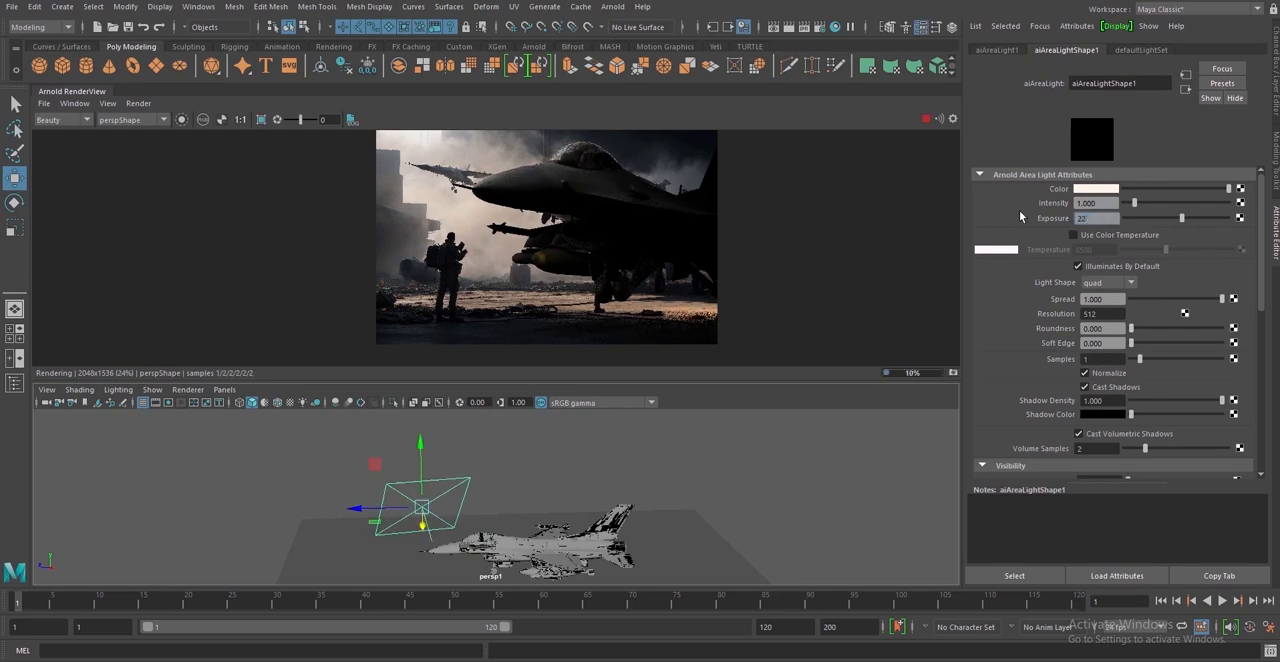
Set the area light's exposure to 22 and give its color a slightly warm cream tint
{"action": "key", "text": "Return"}
{"action": "left_click", "coordinate": [1105, 190]}
{"action": "left_click", "coordinate": [1068, 241]}
Duplicate the area light, place the copy higher above the F-16, tilt it down and check the rendered fuselage
{"action": "left_click_drag", "start_coordinate": [422, 524], "coordinate": [530, 509]}
{"action": "key", "text": "ctrl+d"}
{"action": "left_click_drag", "start_coordinate": [525, 446], "coordinate": [525, 458]}
{"action": "key", "text": "e"}
{"action": "mouse_move", "coordinate": [535, 508]}
{"action": "left_mouse_down"}
{"action": "mouse_move", "coordinate": [537, 524]}
{"action": "mouse_move", "coordinate": [497, 557]}
{"action": "mouse_move", "coordinate": [540, 520]}
{"action": "left_mouse_up"}
{"action": "key", "text": "w"}
{"action": "left_click_drag", "start_coordinate": [506, 438], "coordinate": [507, 427]}
{"action": "scroll", "coordinate": [672, 238], "scroll_direction": "up", "scroll_amount": 2}
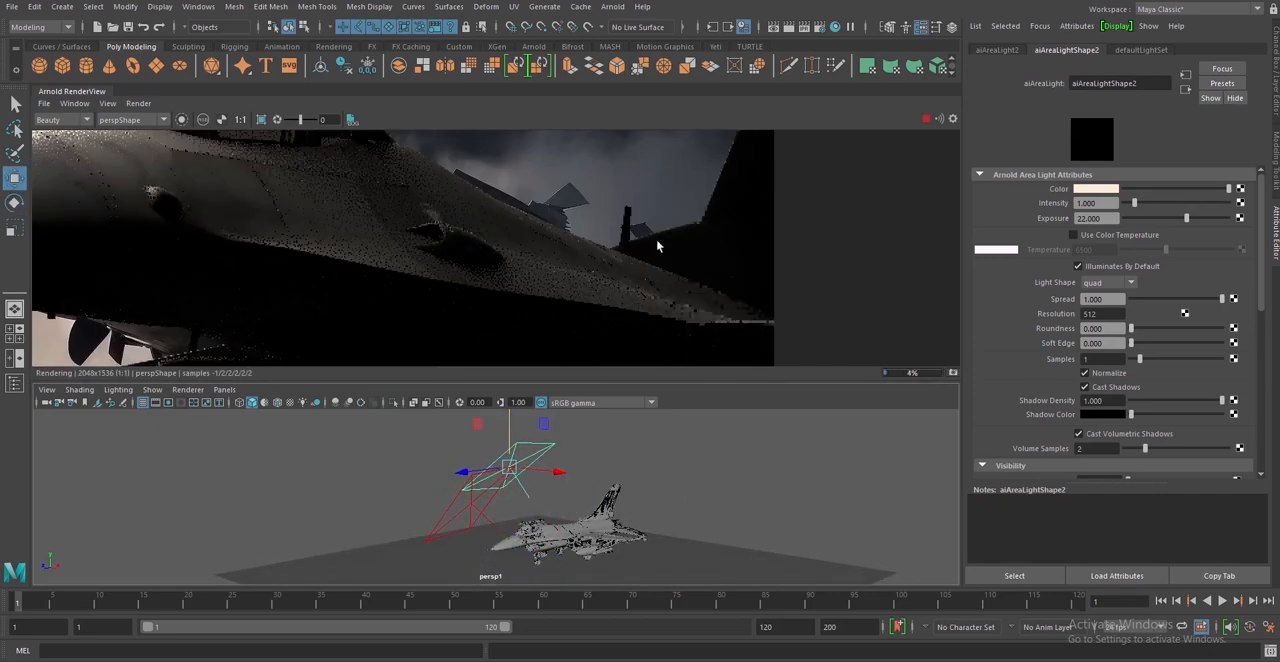
{"action": "scroll", "coordinate": [650, 240], "scroll_direction": "down", "scroll_amount": 2}
{"action": "scroll", "coordinate": [560, 250], "scroll_direction": "up", "scroll_amount": 2}
{"action": "scroll", "coordinate": [466, 240], "scroll_direction": "down", "scroll_amount": 1}
Add a third area light from the lower one, scale and place it beside the fuselage, and set its exposure to 21
{"action": "left_click", "coordinate": [473, 507]}
{"action": "key", "text": "r"}
{"action": "mouse_move", "coordinate": [473, 507]}
{"action": "left_mouse_down"}
{"action": "mouse_move", "coordinate": [438, 494]}
{"action": "mouse_move", "coordinate": [583, 494]}
{"action": "mouse_move", "coordinate": [506, 508]}
{"action": "mouse_move", "coordinate": [529, 531]}
{"action": "mouse_move", "coordinate": [581, 545]}
{"action": "left_mouse_up"}
{"action": "type", "text": "21"}
{"action": "key", "text": "Return"}
{"action": "key", "text": "w"}
{"action": "key", "text": "e"}
Give the third area light a pale blue color and check the F-16's nose and canopy in the render
{"action": "left_click", "coordinate": [1096, 189]}
{"action": "left_click", "coordinate": [1073, 226]}
{"action": "scroll", "coordinate": [516, 240], "scroll_direction": "down", "scroll_amount": 2}
{"action": "middle_click_drag", "start_coordinate": [550, 178], "coordinate": [553, 224]}
{"action": "scroll", "coordinate": [553, 224], "scroll_direction": "up", "scroll_amount": 1}
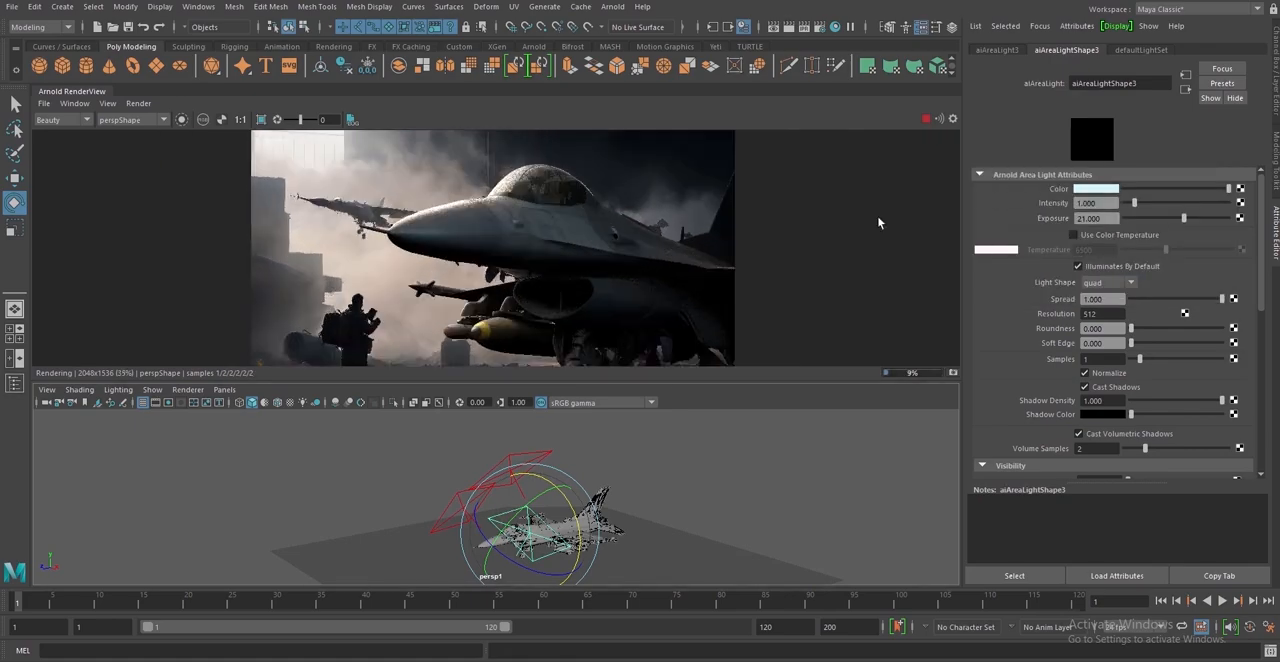
Darken the third area light's color to a muted slate blue and inspect the jet's underside in the render
{"action": "left_click", "coordinate": [1094, 189]}
{"action": "left_click_drag", "start_coordinate": [1088, 279], "coordinate": [1102, 279]}
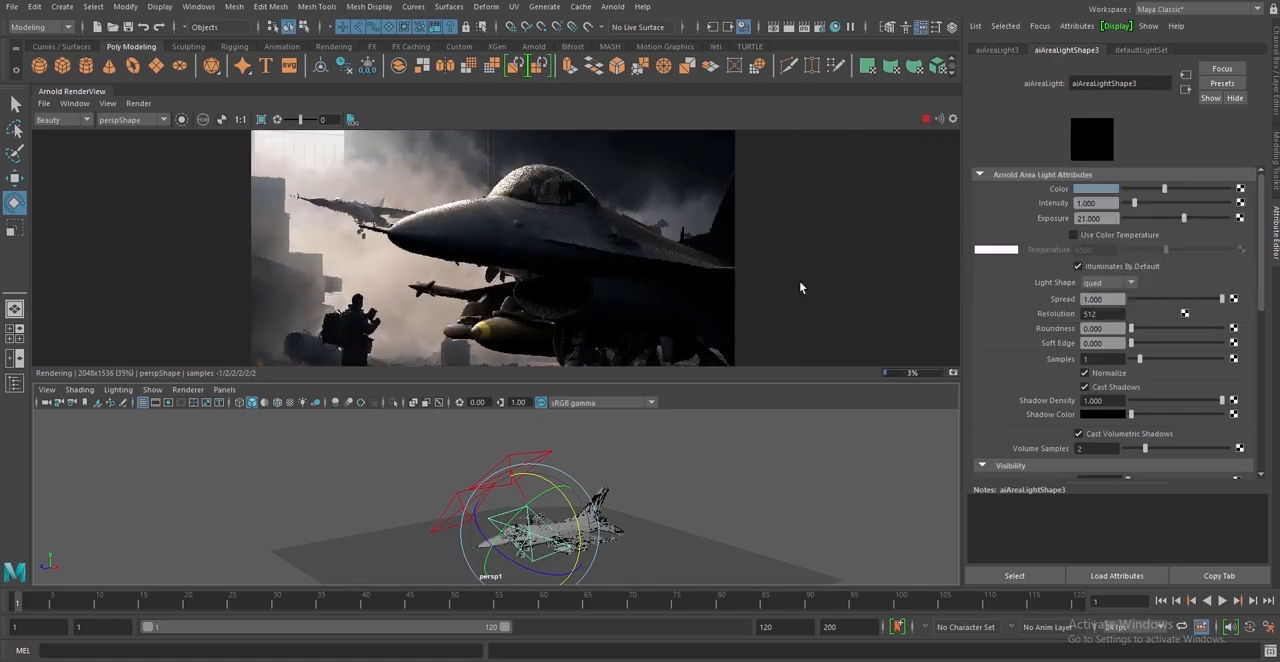
{"action": "scroll", "coordinate": [652, 285], "scroll_direction": "up", "scroll_amount": 3}
{"action": "scroll", "coordinate": [650, 284], "scroll_direction": "down", "scroll_amount": 3}
{"action": "middle_click_drag", "start_coordinate": [629, 280], "coordinate": [620, 248]}
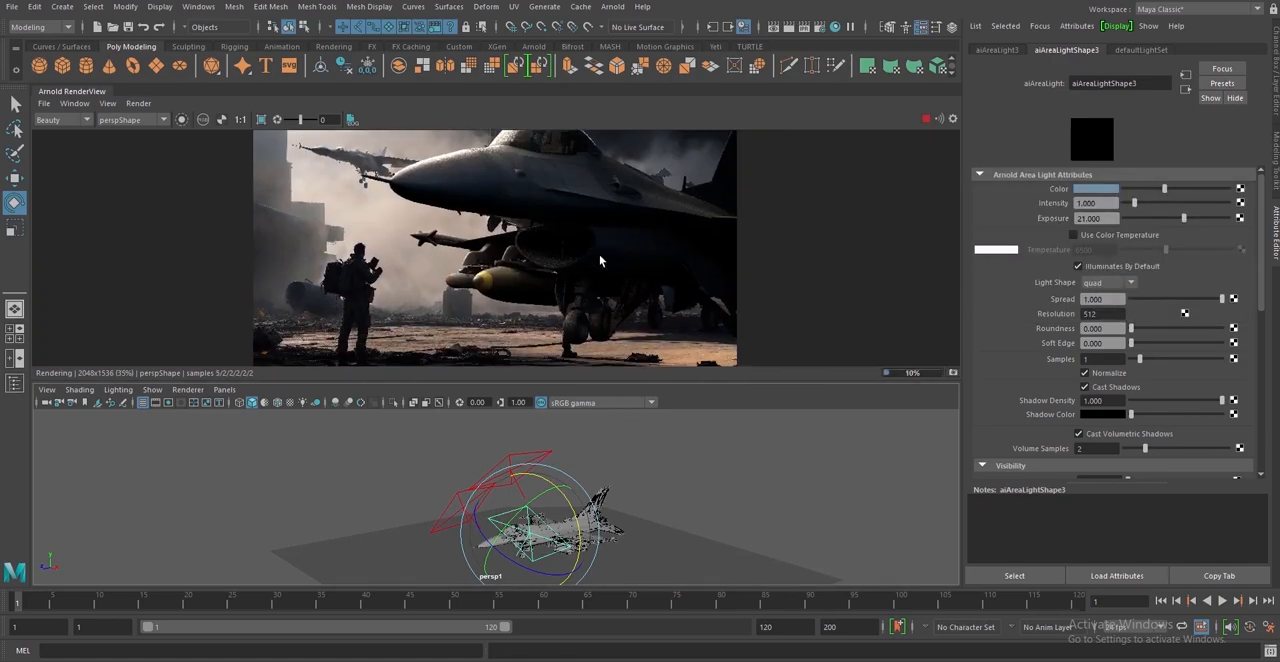
Deselect the light, save the scene and examine the F-16's lighting against the background in the render
{"action": "left_click", "coordinate": [655, 453]}
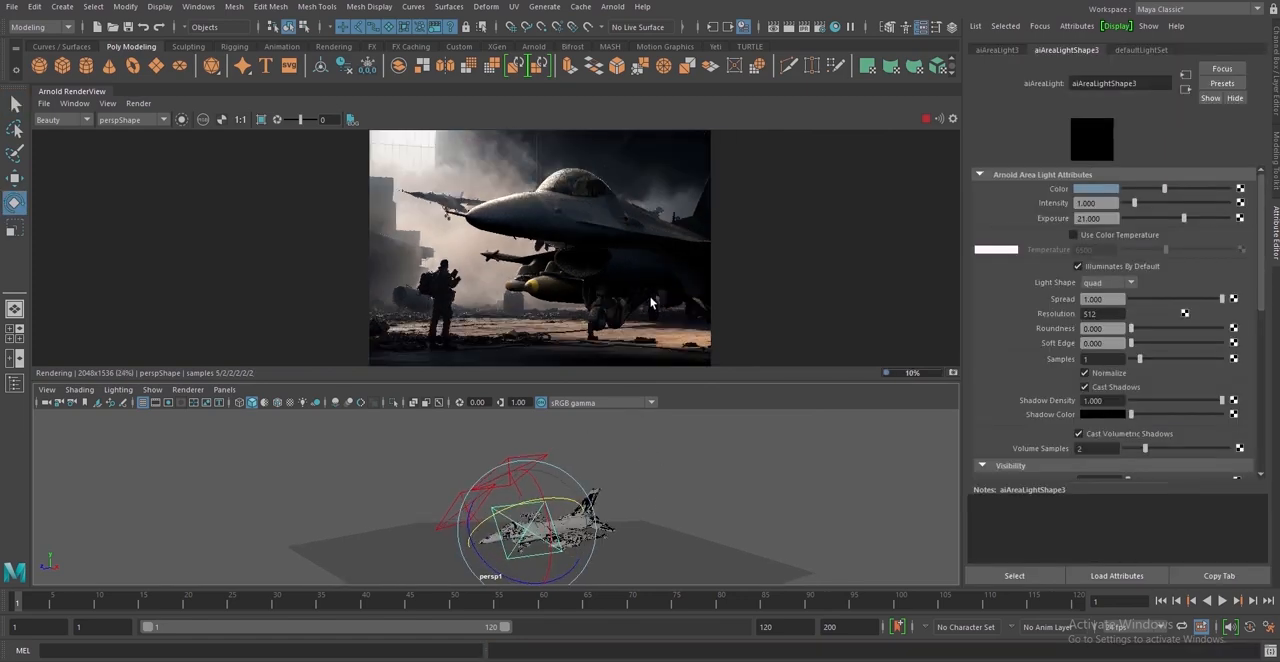
{"action": "scroll", "coordinate": [650, 302], "scroll_direction": "up", "scroll_amount": 4}
{"action": "mouse_move", "coordinate": [575, 239]}
{"action": "middle_mouse_down"}
{"action": "mouse_move", "coordinate": [557, 217]}
{"action": "mouse_move", "coordinate": [569, 228]}
{"action": "middle_mouse_up"}
{"action": "scroll", "coordinate": [577, 224], "scroll_direction": "down", "scroll_amount": 1}
{"action": "scroll", "coordinate": [577, 226], "scroll_direction": "down", "scroll_amount": 3}
{"action": "key", "text": "w"}
{"action": "left_click_drag", "start_coordinate": [565, 543], "coordinate": [570, 545]}
{"action": "left_click", "coordinate": [572, 546]}
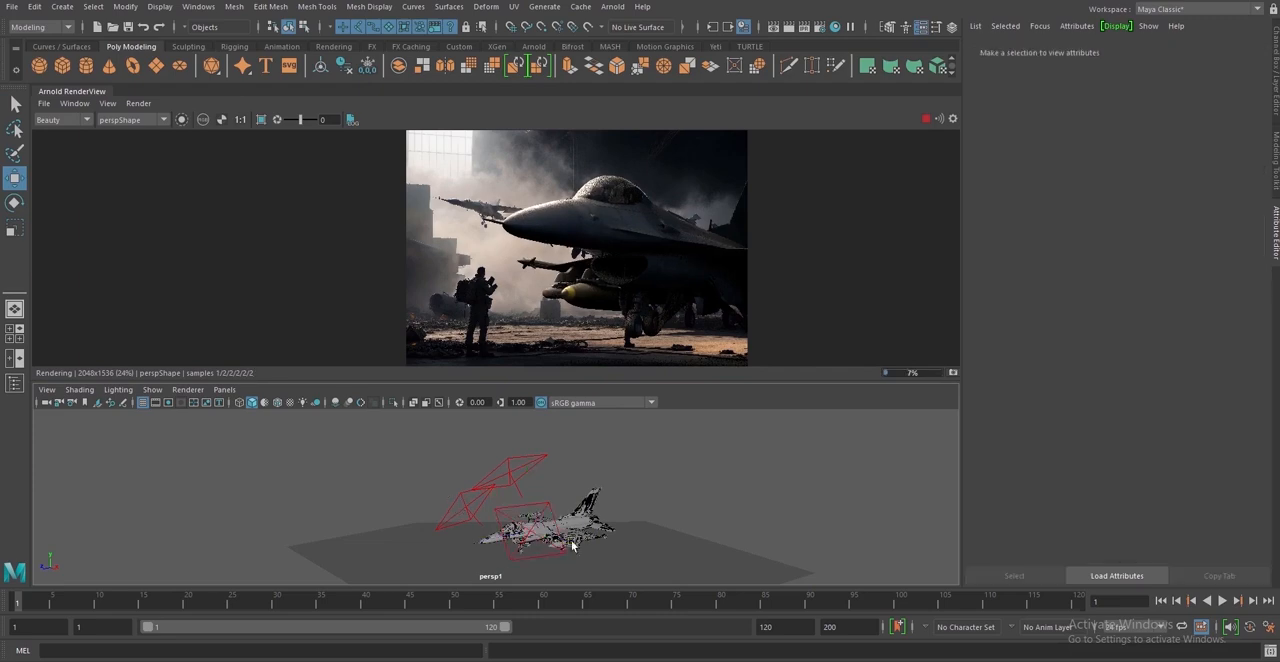
Duplicate the third area light, place the copy above the jet's tail and give it a warm peach color
{"action": "left_click", "coordinate": [550, 505]}
{"action": "mouse_move", "coordinate": [482, 539]}
{"action": "left_mouse_down", "text": "shift"}
{"action": "mouse_move", "coordinate": [589, 534]}
{"action": "mouse_move", "coordinate": [577, 534]}
{"action": "left_mouse_up", "text": "shift"}
{"action": "left_click_drag", "start_coordinate": [602, 454], "coordinate": [602, 428]}
{"action": "left_click", "coordinate": [1096, 189]}
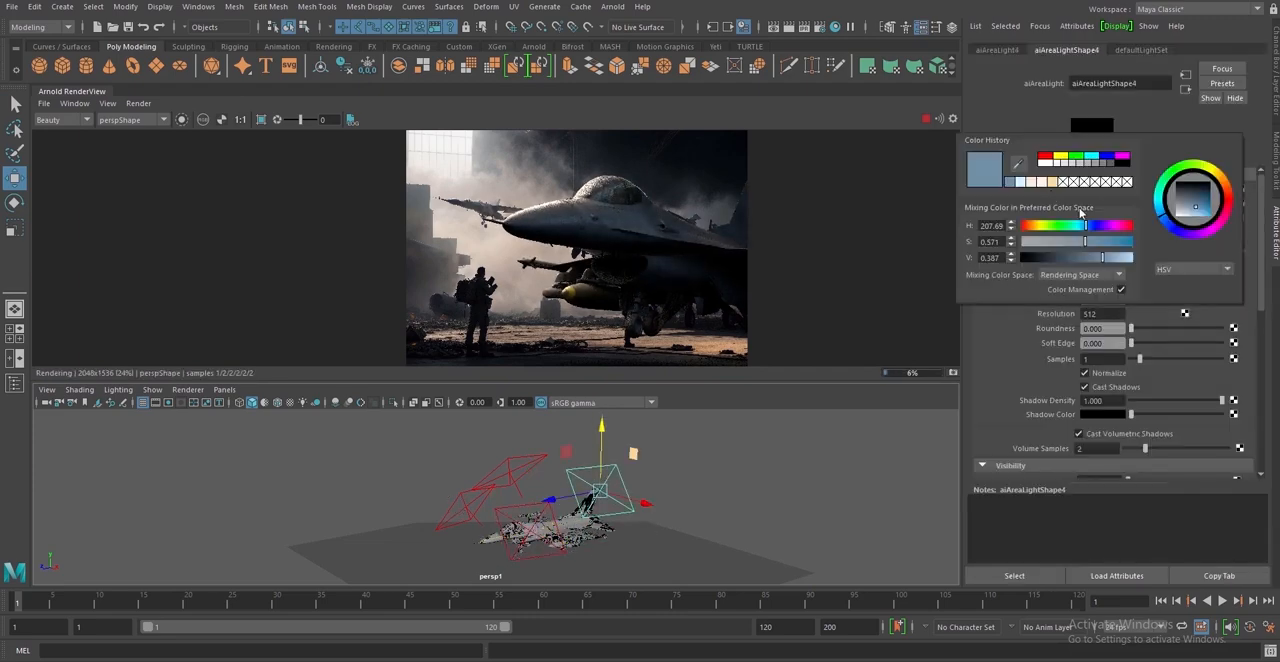
{"action": "left_click", "coordinate": [1038, 183]}
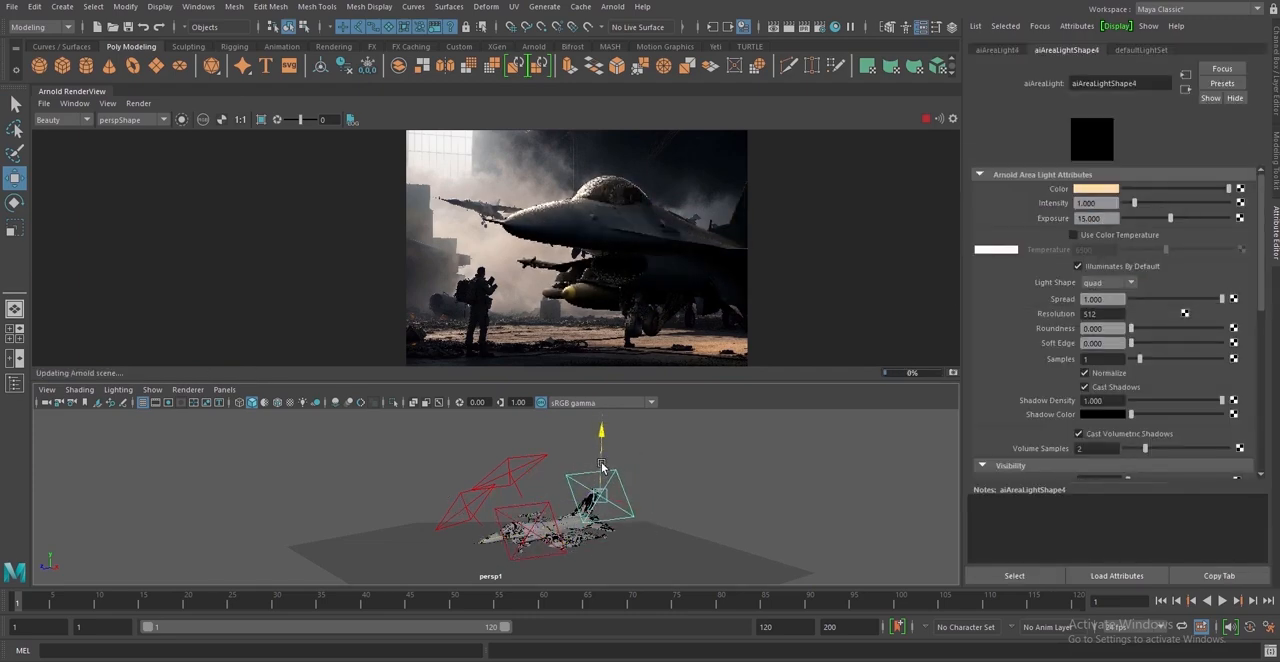
Try the tail light with a pale cream color, exposure 18 and a downward rotation, and delete it
{"action": "left_click", "coordinate": [1096, 189]}
{"action": "left_click_drag", "start_coordinate": [1062, 258], "coordinate": [1055, 263]}
{"action": "key", "text": "e"}
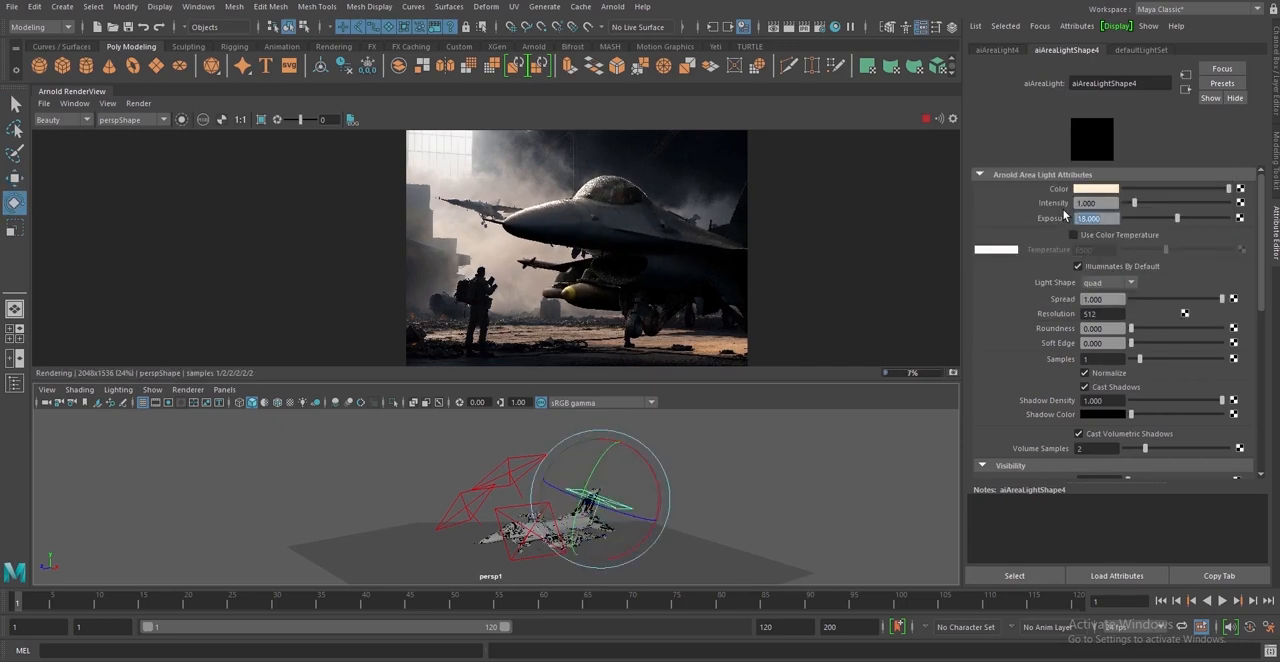
{"action": "left_click", "coordinate": [608, 506]}
{"action": "key", "text": "Delete"}
Move the upper area light back along the fuselage toward the tail and check the nose and canopy in the render
{"action": "left_click", "coordinate": [519, 479]}
{"action": "key", "text": "q"}
{"action": "left_click_drag", "start_coordinate": [519, 479], "coordinate": [518, 474], "text": "alt"}
{"action": "key", "text": "w"}
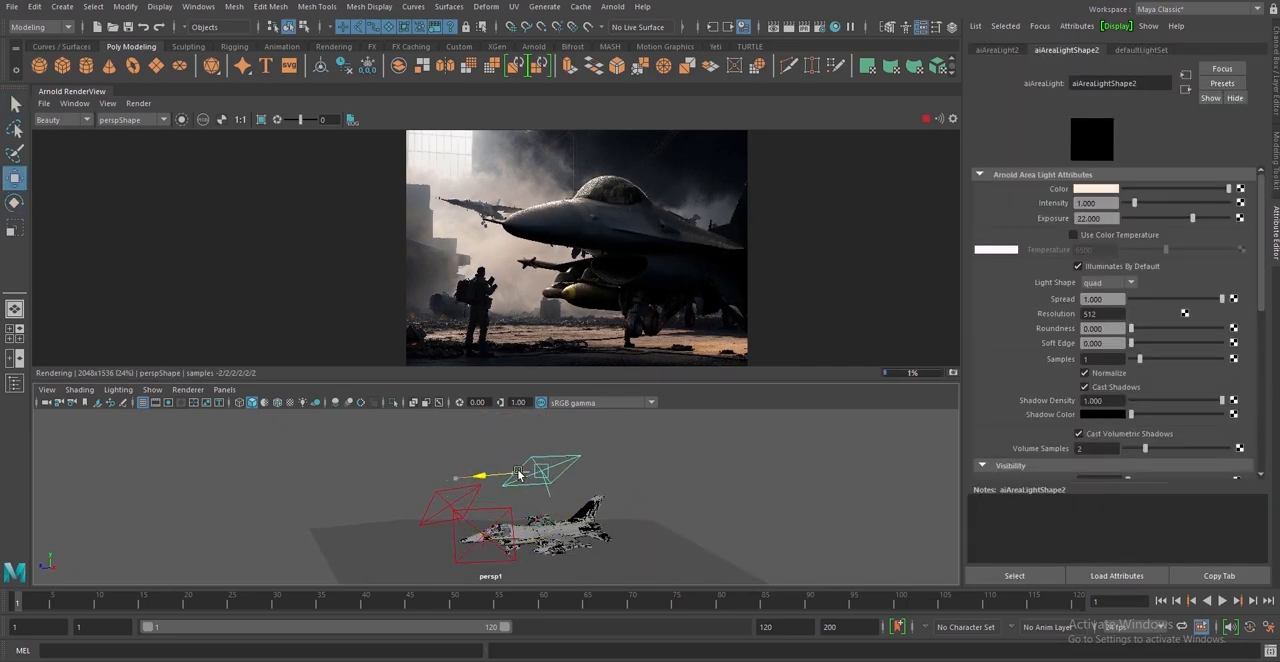
{"action": "scroll", "coordinate": [599, 232], "scroll_direction": "up", "scroll_amount": 5}
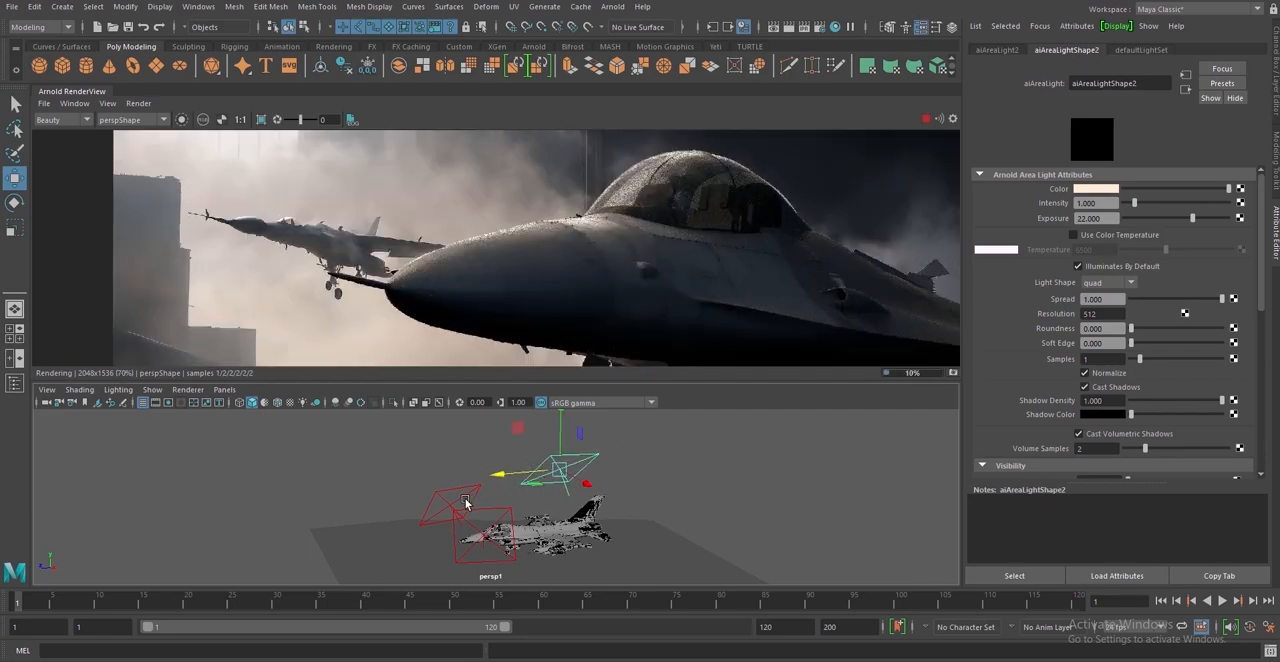
Select the area light near the nose and move it up and farther ahead of the jet
{"action": "left_click", "coordinate": [465, 498]}
{"action": "scroll", "coordinate": [558, 304], "scroll_direction": "down", "scroll_amount": 6}
{"action": "middle_click_drag", "start_coordinate": [558, 304], "coordinate": [566, 256]}
{"action": "left_click", "coordinate": [480, 489]}
{"action": "left_click_drag", "start_coordinate": [450, 466], "coordinate": [455, 422]}
{"action": "key", "text": "ctrl+z"}
{"action": "left_click_drag", "start_coordinate": [468, 521], "coordinate": [434, 495]}
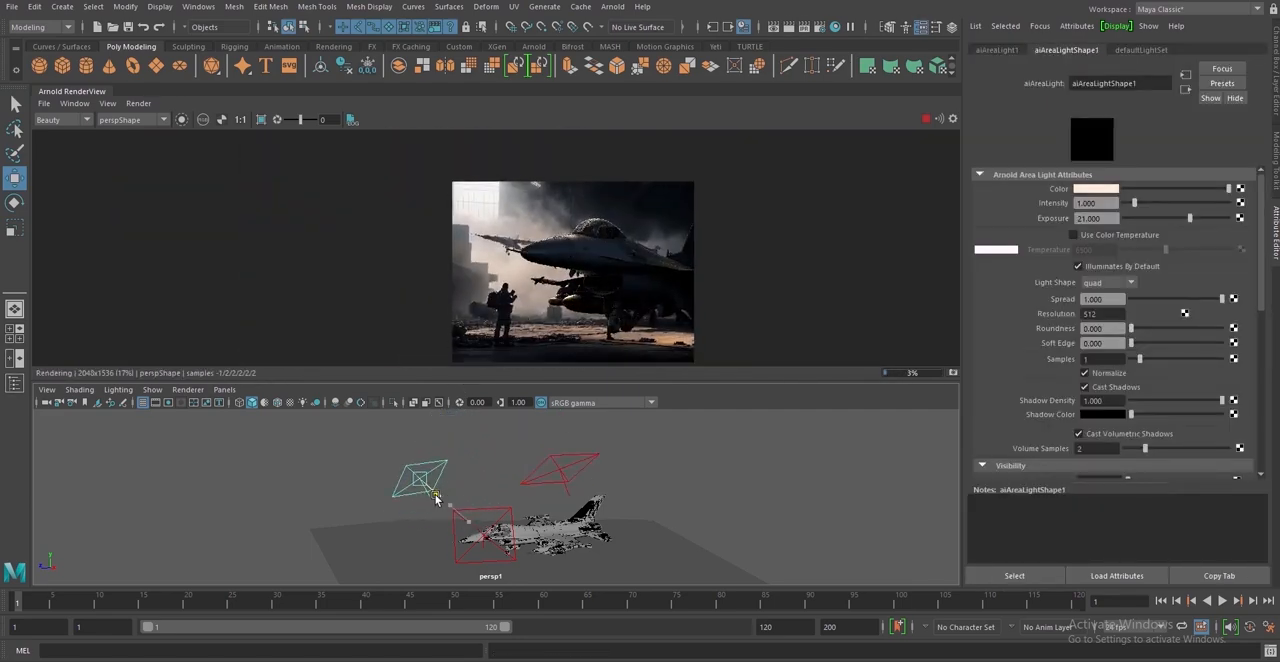
{"action": "scroll", "coordinate": [629, 262], "scroll_direction": "up", "scroll_amount": 4}
{"action": "scroll", "coordinate": [629, 262], "scroll_direction": "down", "scroll_amount": 3}
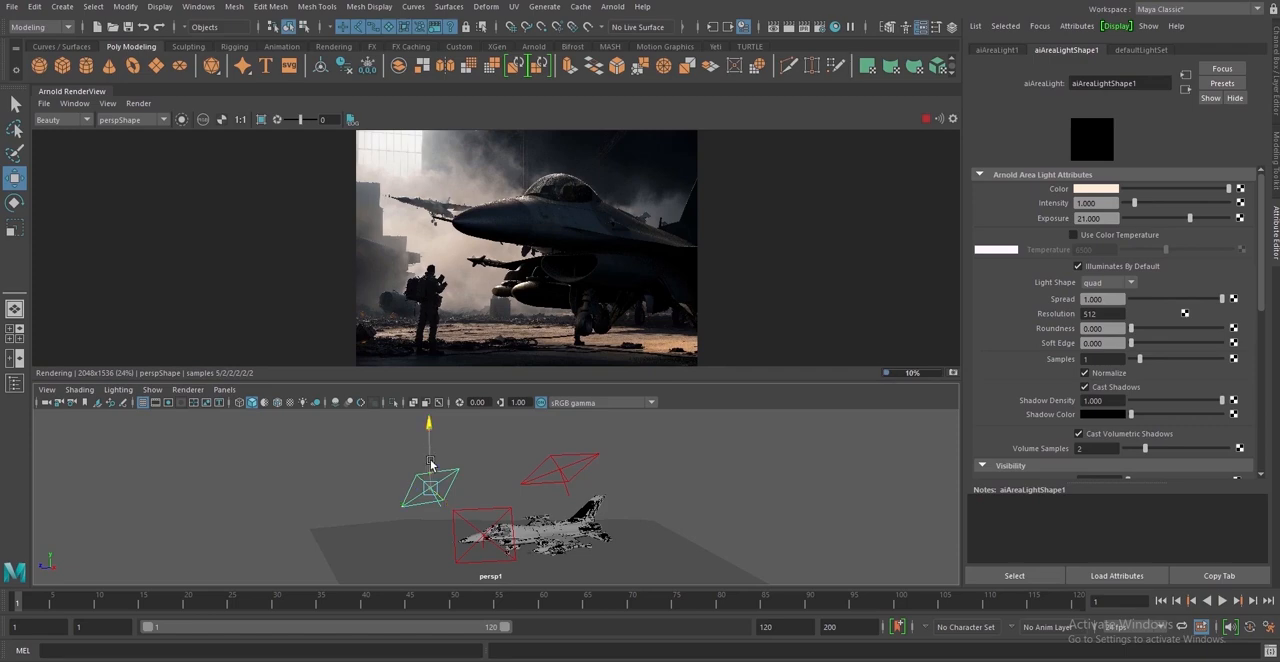
Bring the front area light slightly closer to the nose and inspect the nose and underside in the render
{"action": "left_click_drag", "start_coordinate": [432, 521], "coordinate": [467, 515]}
{"action": "scroll", "coordinate": [518, 207], "scroll_direction": "up", "scroll_amount": 6}
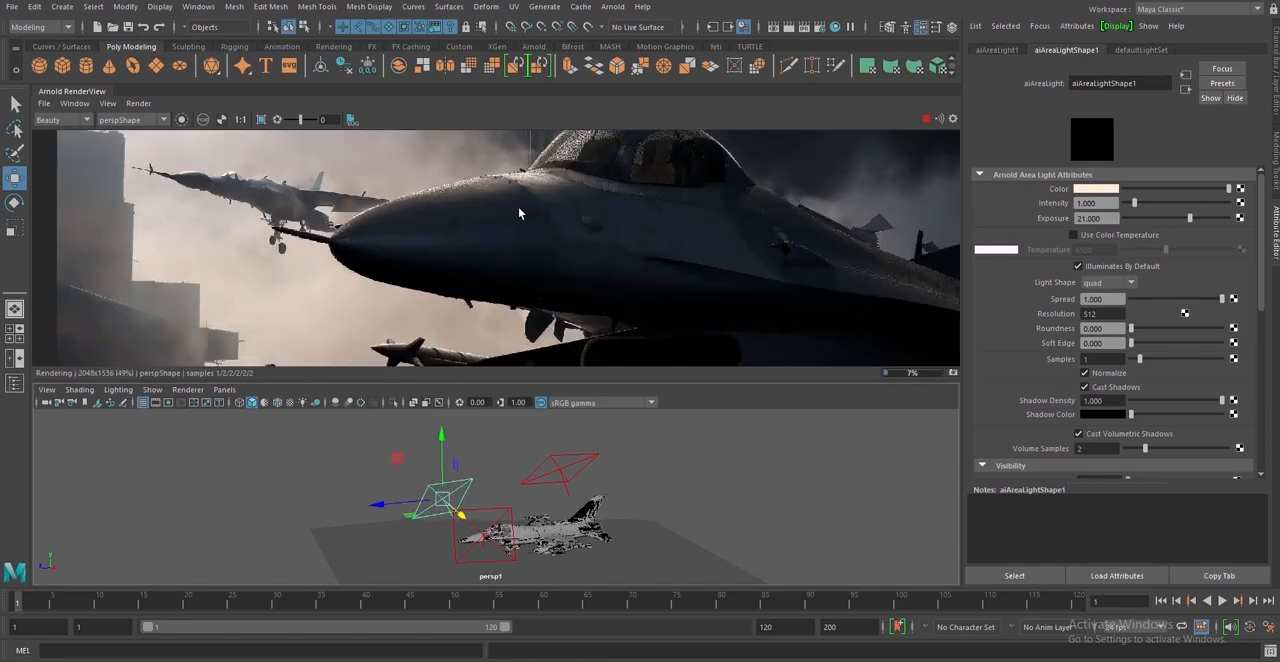
{"action": "scroll", "coordinate": [566, 297], "scroll_direction": "down", "scroll_amount": 2}
{"action": "scroll", "coordinate": [616, 239], "scroll_direction": "down", "scroll_amount": 5}
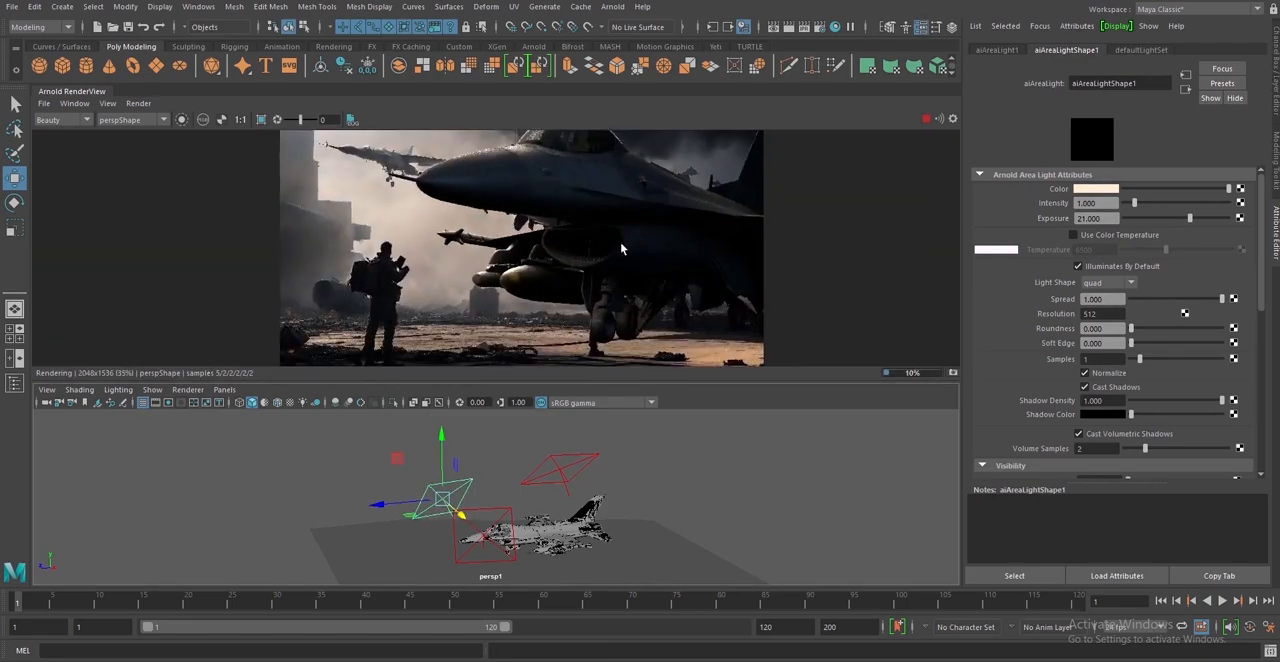
{"action": "scroll", "coordinate": [620, 241], "scroll_direction": "up", "scroll_amount": 4}
{"action": "scroll", "coordinate": [620, 241], "scroll_direction": "down", "scroll_amount": 4}
Undock the Arnold RenderView into its own floating window
{"action": "left_click", "coordinate": [227, 392]}
{"action": "mouse_move", "coordinate": [248, 404]}
{"action": "left_click", "coordinate": [403, 413]}
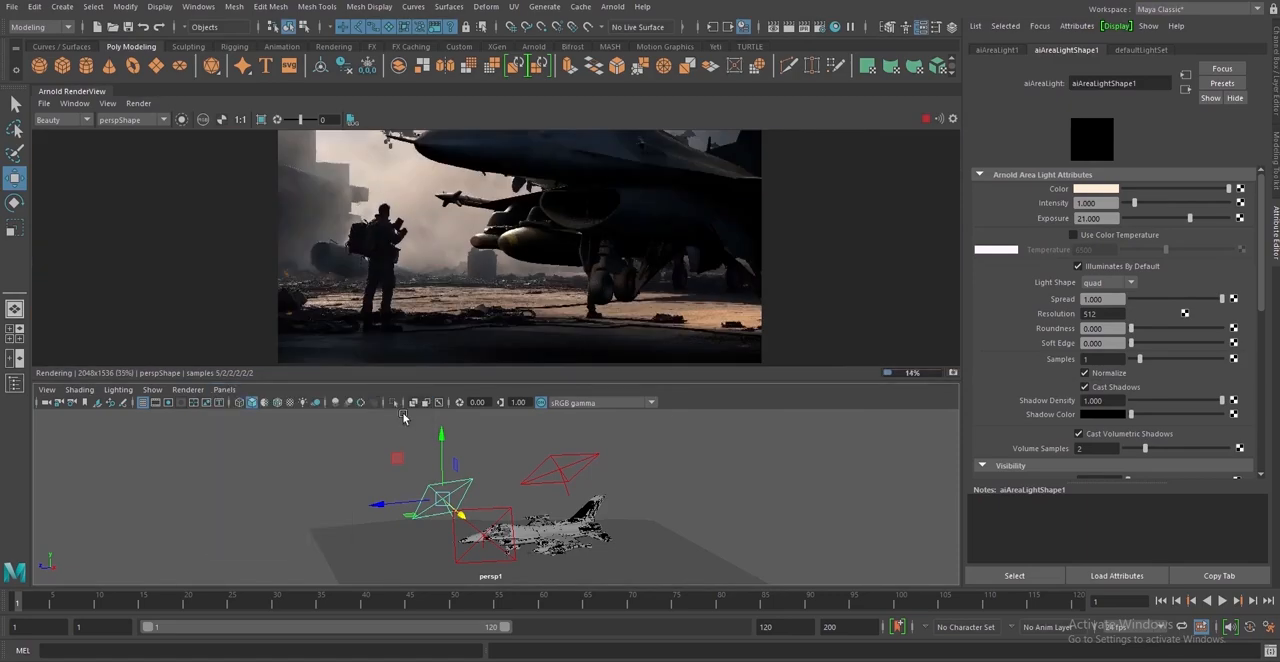
{"action": "left_click", "coordinate": [227, 391]}
{"action": "left_click", "coordinate": [422, 405]}
{"action": "left_click_drag", "start_coordinate": [80, 91], "coordinate": [840, 135]}
Open the canopy's glass material network and insert an aiRange node after the plane_glass_Roughness map
{"action": "left_click_drag", "start_coordinate": [555, 449], "coordinate": [560, 461], "text": "alt"}
{"action": "left_click", "coordinate": [483, 555]}
{"action": "left_click_drag", "start_coordinate": [700, 542], "coordinate": [700, 466]}
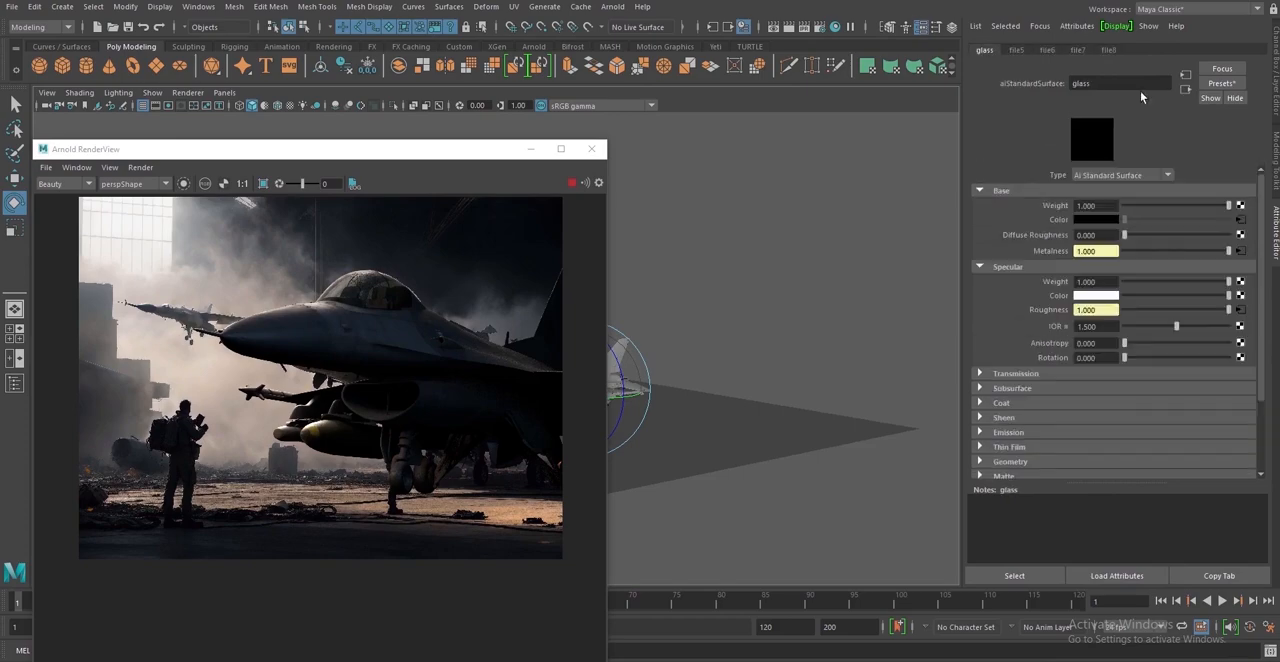
{"action": "left_click_drag", "start_coordinate": [1279, 170], "coordinate": [1263, 142]}
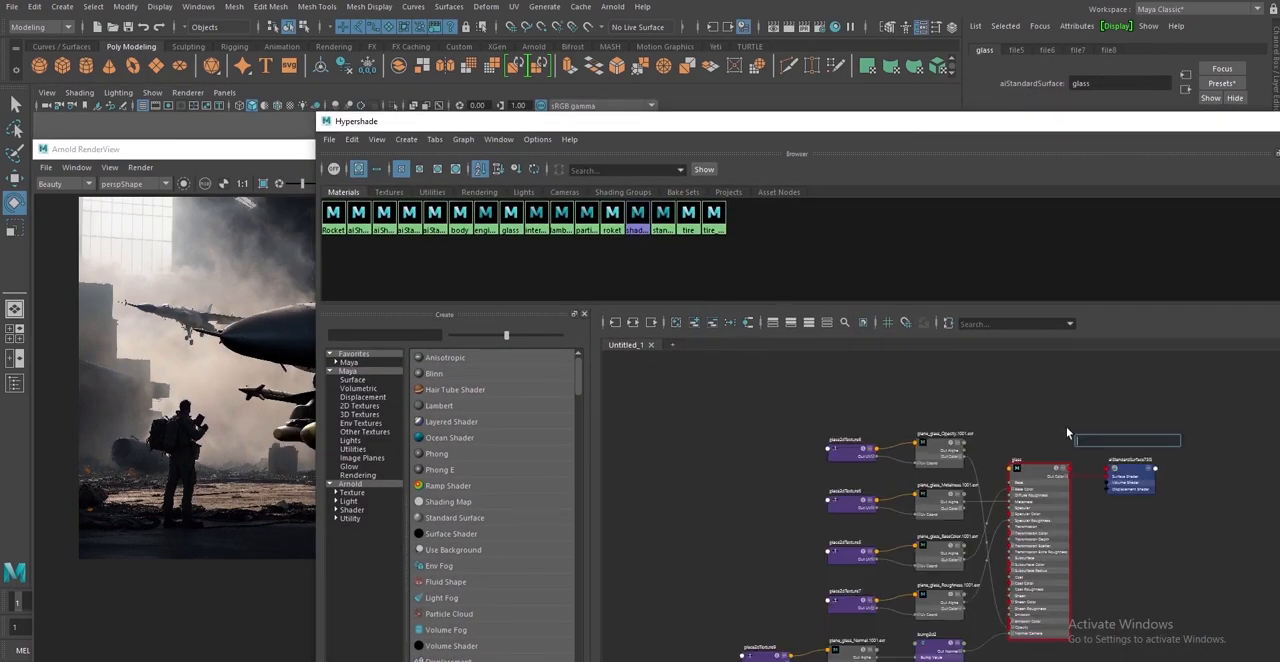
{"action": "type", "text": "aiRange"}
{"action": "key", "text": "Return"}
{"action": "scroll", "coordinate": [978, 607], "scroll_direction": "up", "scroll_amount": 4}
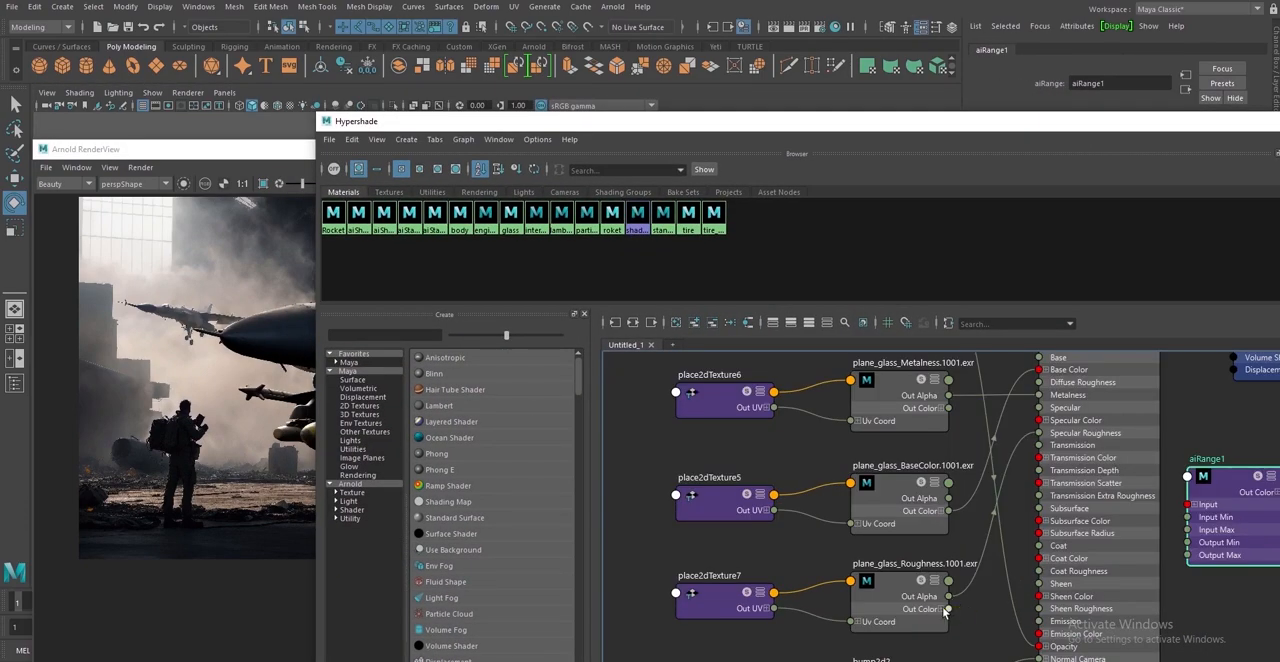
{"action": "left_click_drag", "start_coordinate": [948, 609], "coordinate": [964, 504]}
{"action": "left_click", "coordinate": [1008, 509]}
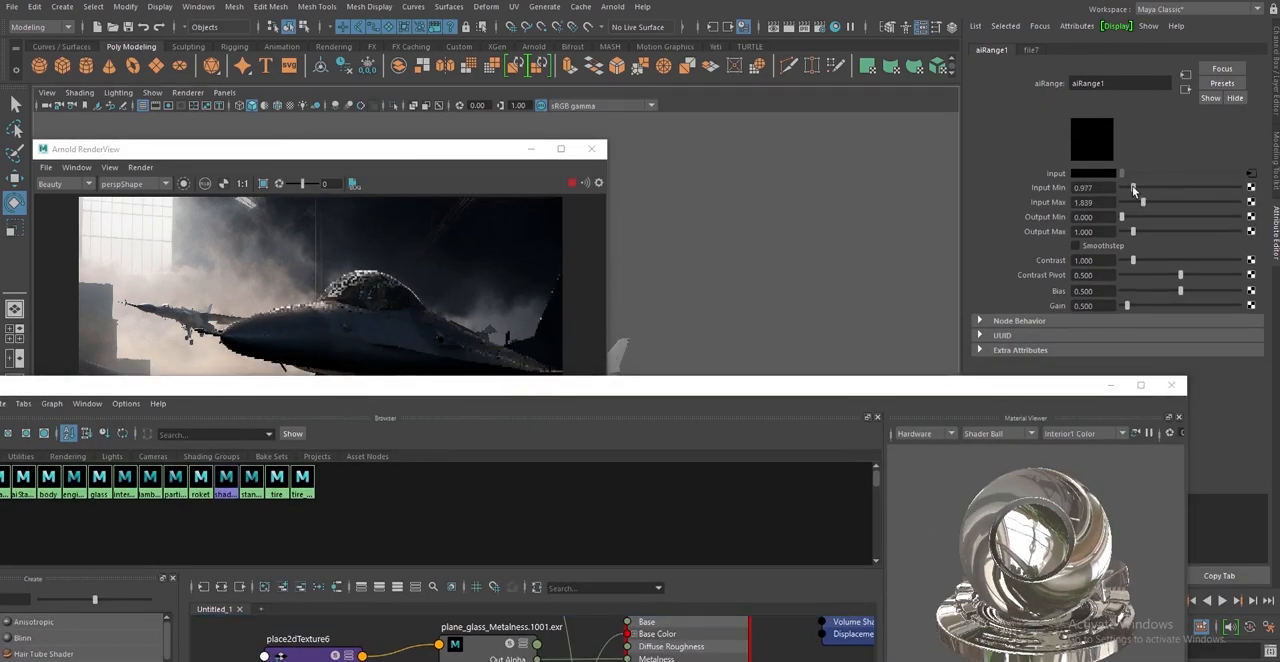
Set the glass range's Input Min to 1.034 and Input Max to 2.586, checking the canopy in the render
{"action": "left_click", "coordinate": [212, 205]}
{"action": "scroll", "coordinate": [300, 280], "scroll_direction": "up", "scroll_amount": 5}
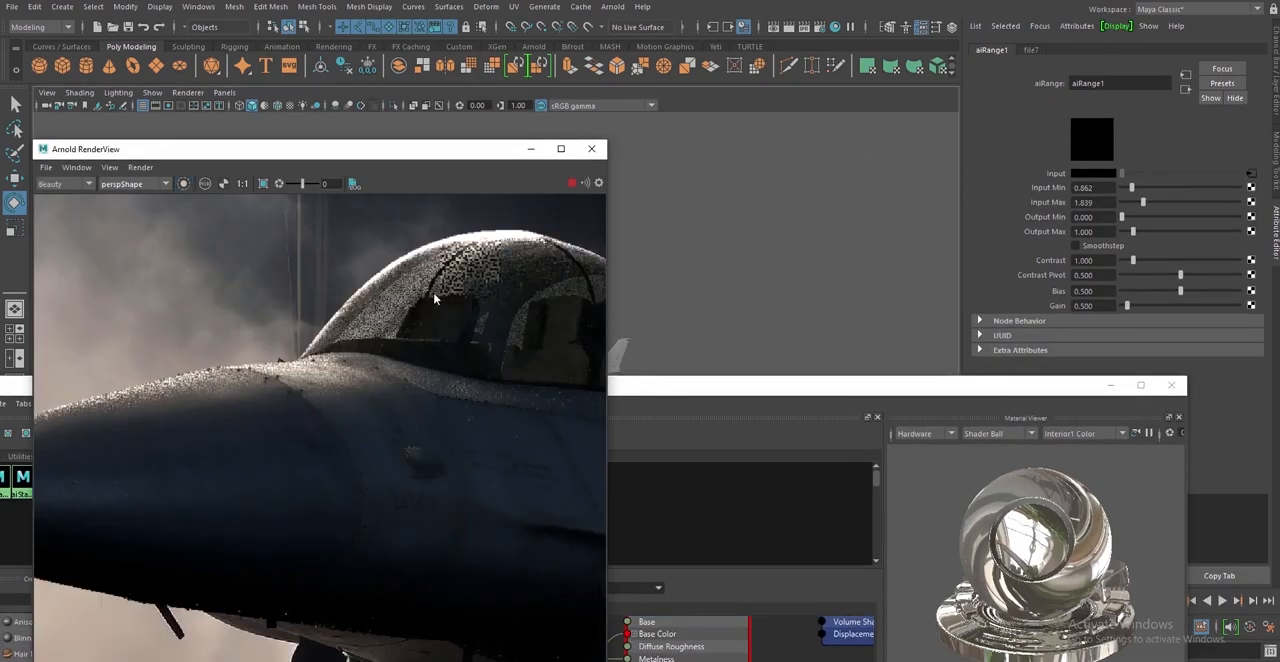
{"action": "left_click_drag", "start_coordinate": [1143, 202], "coordinate": [1134, 190]}
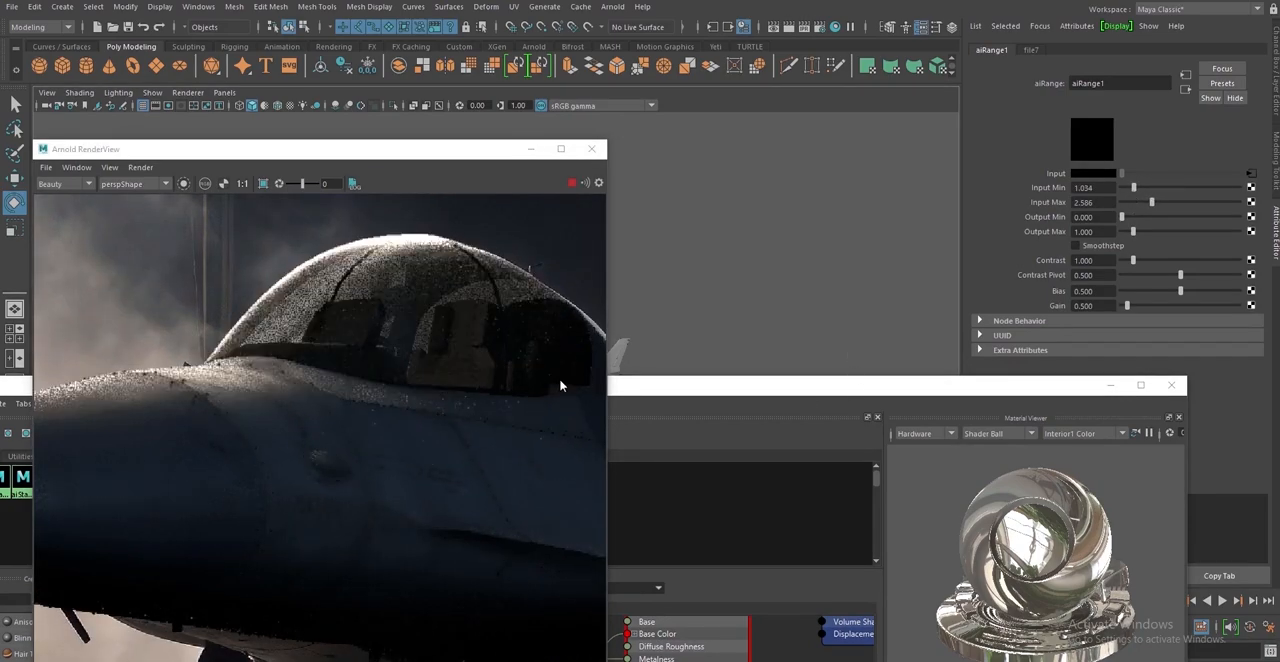
{"action": "scroll", "coordinate": [560, 380], "scroll_direction": "down", "scroll_amount": 5}
Select the jet's body and graph its body material network in the Hypershade
{"action": "left_click_drag", "start_coordinate": [648, 386], "coordinate": [992, 406]}
{"action": "left_click", "coordinate": [379, 496]}
{"action": "left_click_drag", "start_coordinate": [520, 400], "coordinate": [666, 286]}
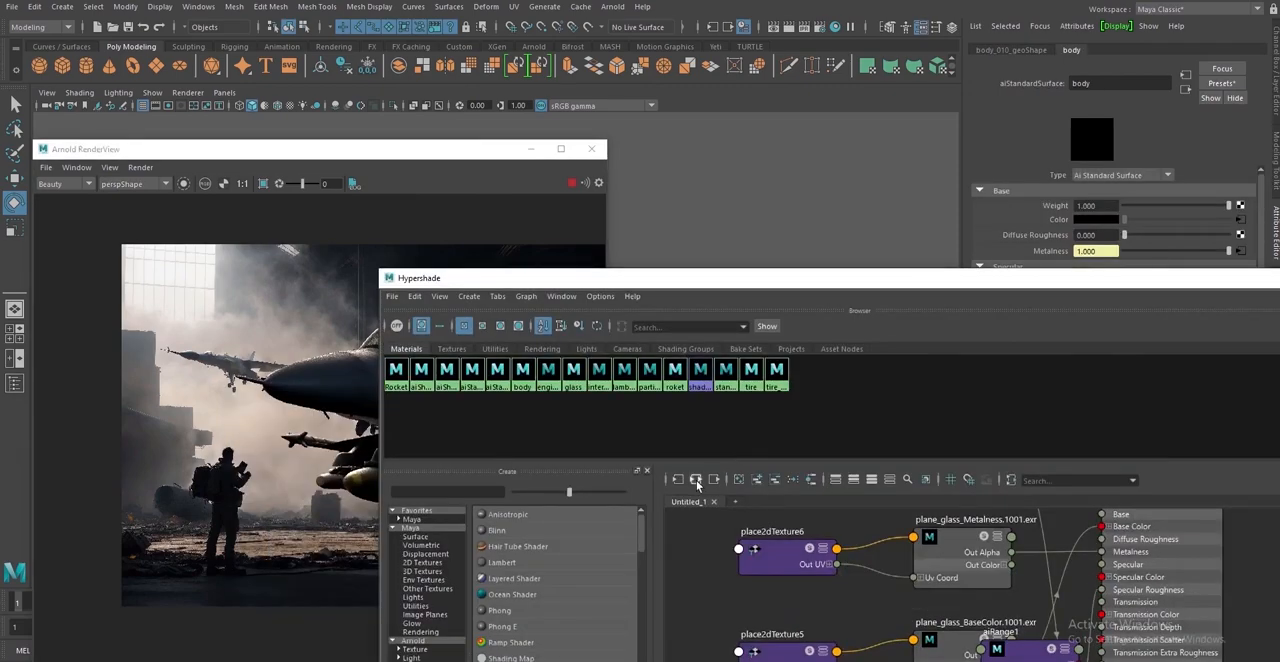
{"action": "left_click", "coordinate": [696, 484]}
{"action": "left_click_drag", "start_coordinate": [926, 286], "coordinate": [838, 162]}
{"action": "scroll", "coordinate": [1056, 504], "scroll_direction": "up", "scroll_amount": 3}
Insert an aiColorCorrect node between the plane_body_BaseColor map and the body material's base color
{"action": "middle_click_drag", "start_coordinate": [1055, 504], "coordinate": [1076, 595], "text": "alt"}
{"action": "key", "text": "Tab"}
{"action": "type", "text": "aicolorc"}
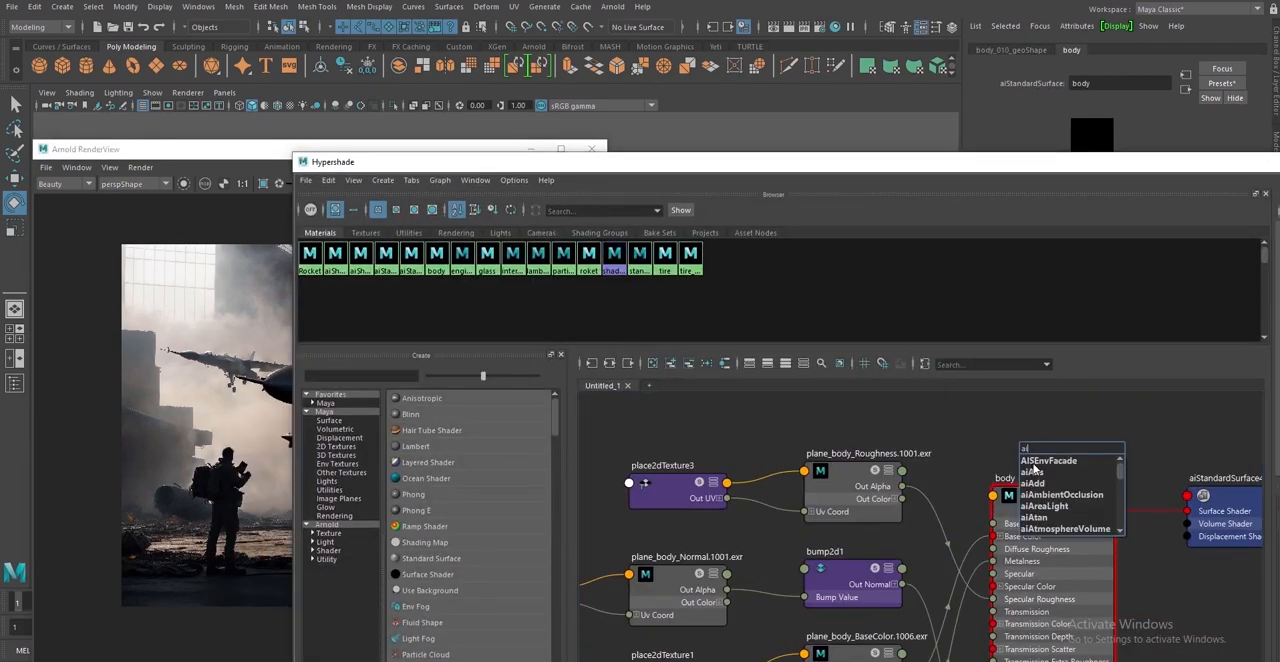
{"action": "left_click", "coordinate": [1040, 467]}
{"action": "left_click_drag", "start_coordinate": [1063, 453], "coordinate": [1010, 426]}
{"action": "scroll", "coordinate": [903, 646], "scroll_direction": "down", "scroll_amount": 2}
{"action": "left_click_drag", "start_coordinate": [904, 650], "coordinate": [977, 505]}
{"action": "left_click_drag", "start_coordinate": [906, 660], "coordinate": [938, 494]}
{"action": "left_click_drag", "start_coordinate": [974, 493], "coordinate": [979, 569]}
Set the body color correction's gamma to 1.265 and saturation to 1.145, and check the render
{"action": "left_click", "coordinate": [1128, 132]}
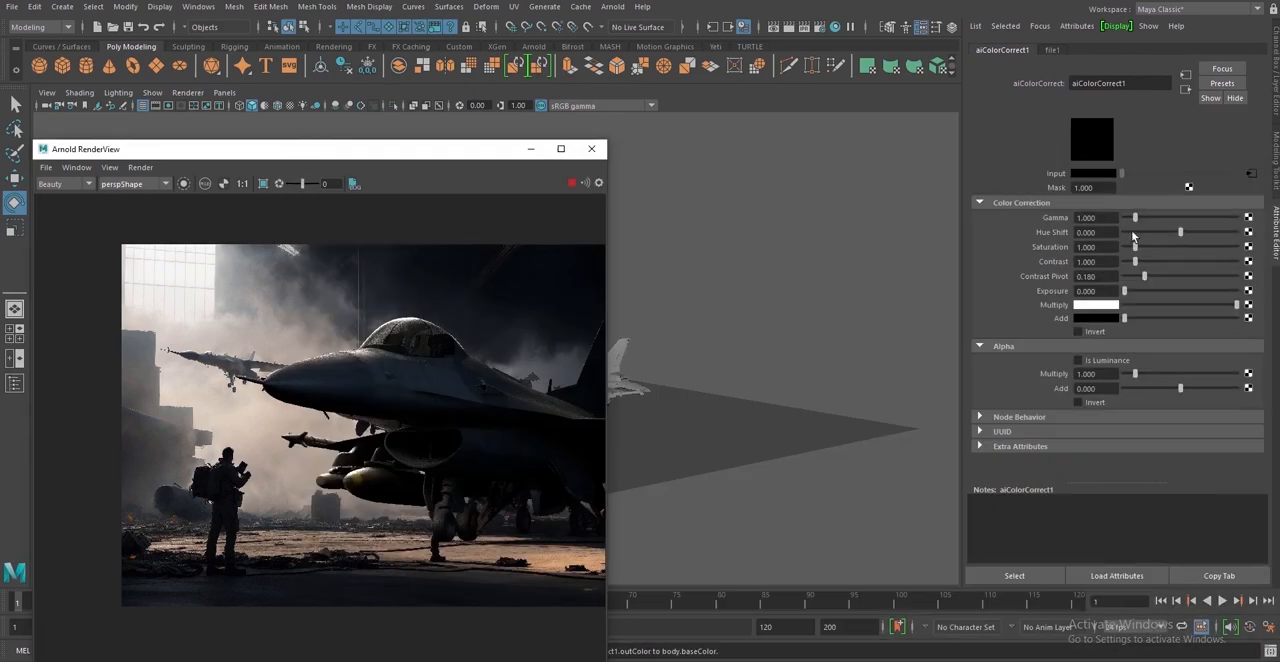
{"action": "mouse_move", "coordinate": [1135, 217]}
{"action": "left_mouse_down"}
{"action": "mouse_move", "coordinate": [1137, 247]}
{"action": "mouse_move", "coordinate": [1138, 219]}
{"action": "left_mouse_up"}
{"action": "scroll", "coordinate": [485, 392], "scroll_direction": "up", "scroll_amount": 5}
{"action": "scroll", "coordinate": [416, 444], "scroll_direction": "down", "scroll_amount": 2}
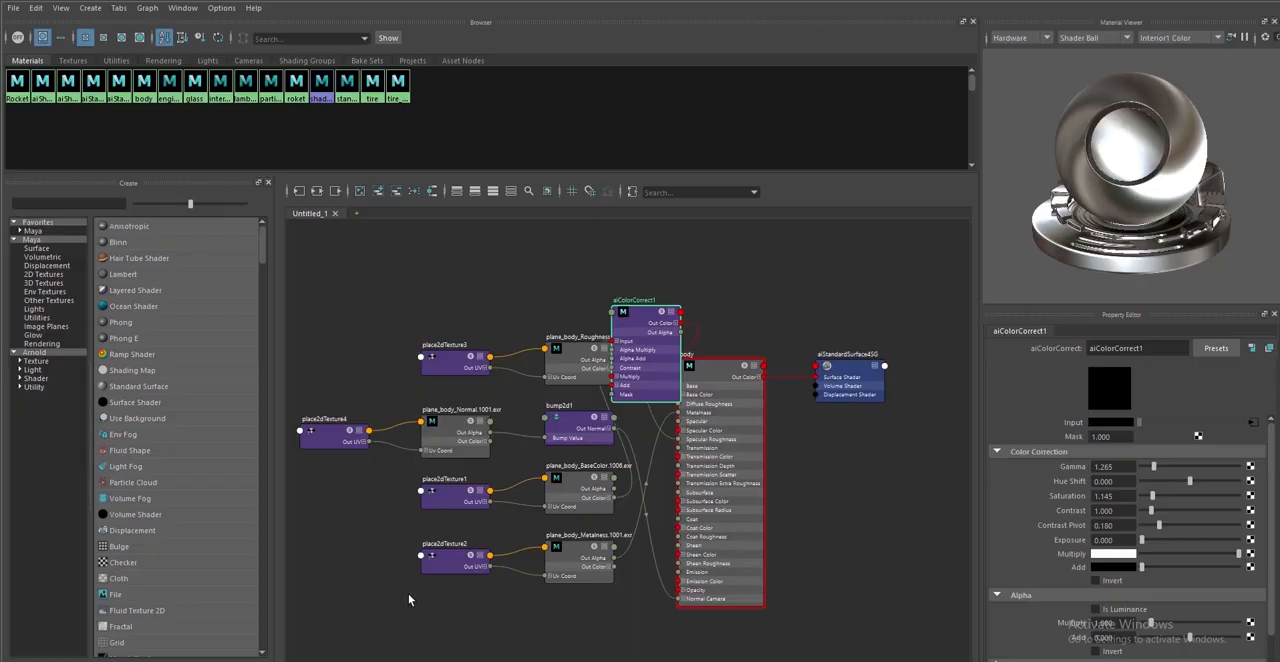
Insert an aiRange node between the plane_body_Metalness map and the body material's metalness
{"action": "key", "text": "Tab"}
{"action": "type", "text": "aiRange"}
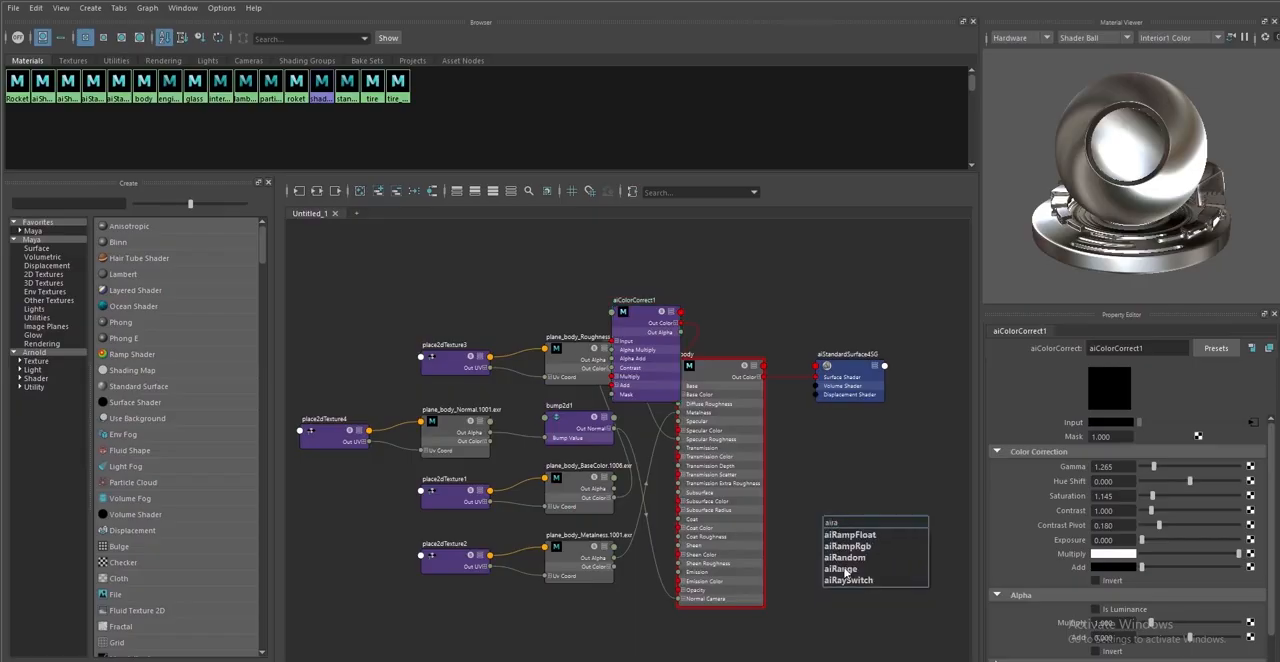
{"action": "key", "text": "Return"}
{"action": "left_click_drag", "start_coordinate": [613, 570], "coordinate": [680, 421]}
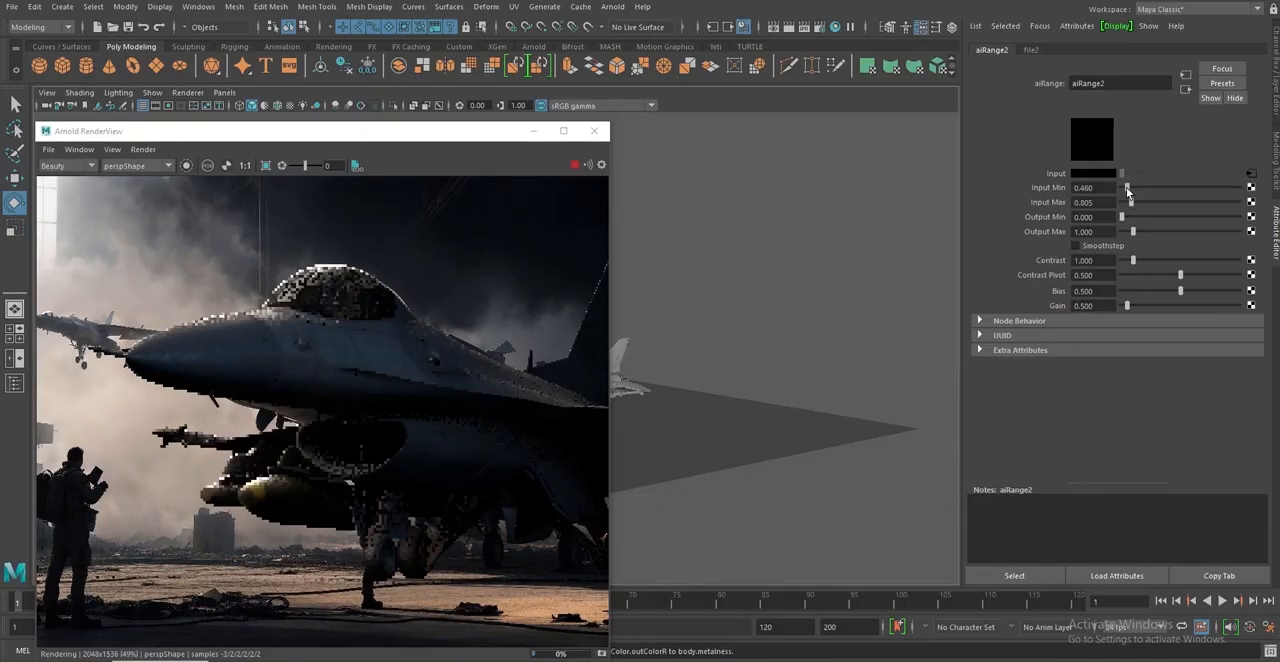
Set the metalness range's Input Min, Input Max and Output Min to 0.690 and its Output Max to 0.517
{"action": "left_click_drag", "start_coordinate": [1127, 189], "coordinate": [1130, 218]}
{"action": "scroll", "coordinate": [445, 440], "scroll_direction": "up", "scroll_amount": 3}
{"action": "scroll", "coordinate": [454, 365], "scroll_direction": "down", "scroll_amount": 3}
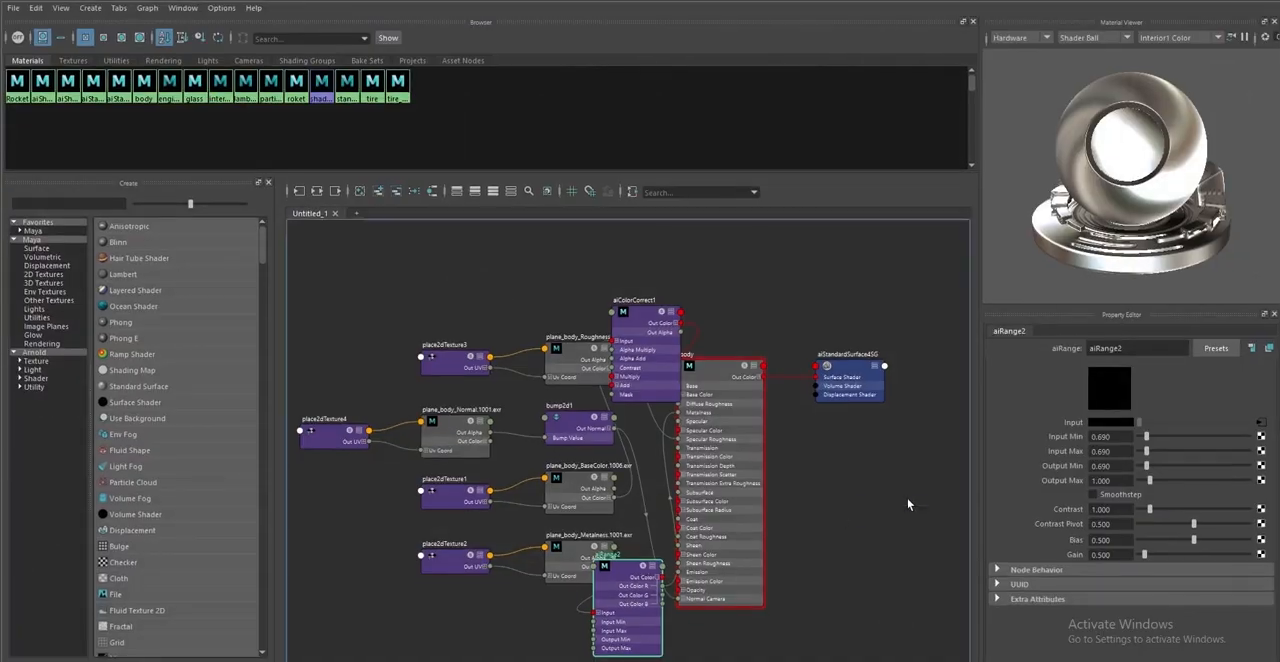
Add an aiRange node for the body's roughness map and set its Input Min to 0.230
{"action": "key", "text": "Tab"}
{"action": "type", "text": "aiRange"}
{"action": "key", "text": "Return"}
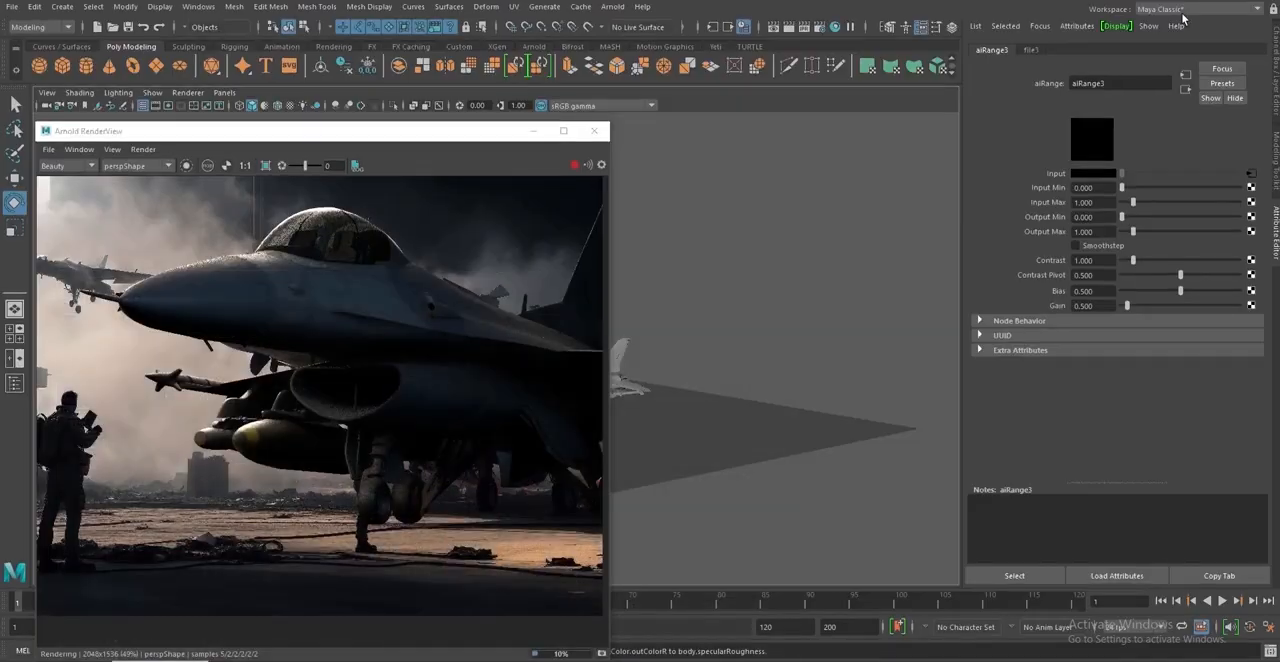
{"action": "left_click_drag", "start_coordinate": [1134, 203], "coordinate": [1127, 188]}
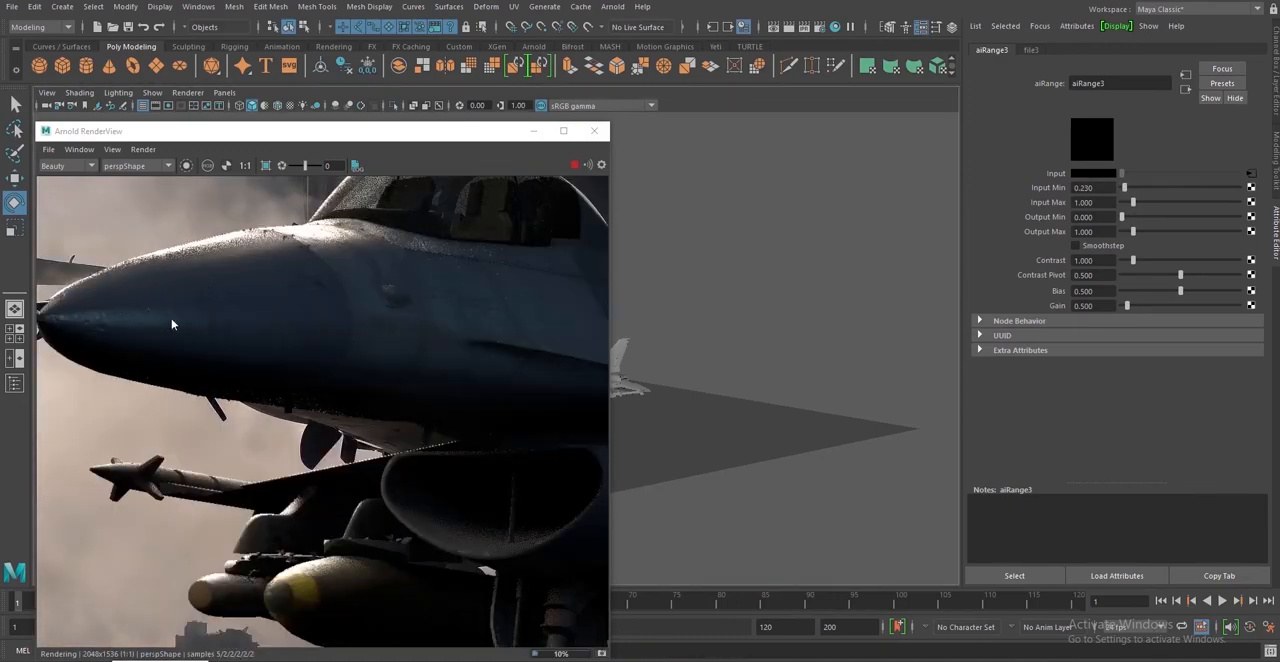
{"action": "scroll", "coordinate": [416, 470], "scroll_direction": "up", "scroll_amount": 3}
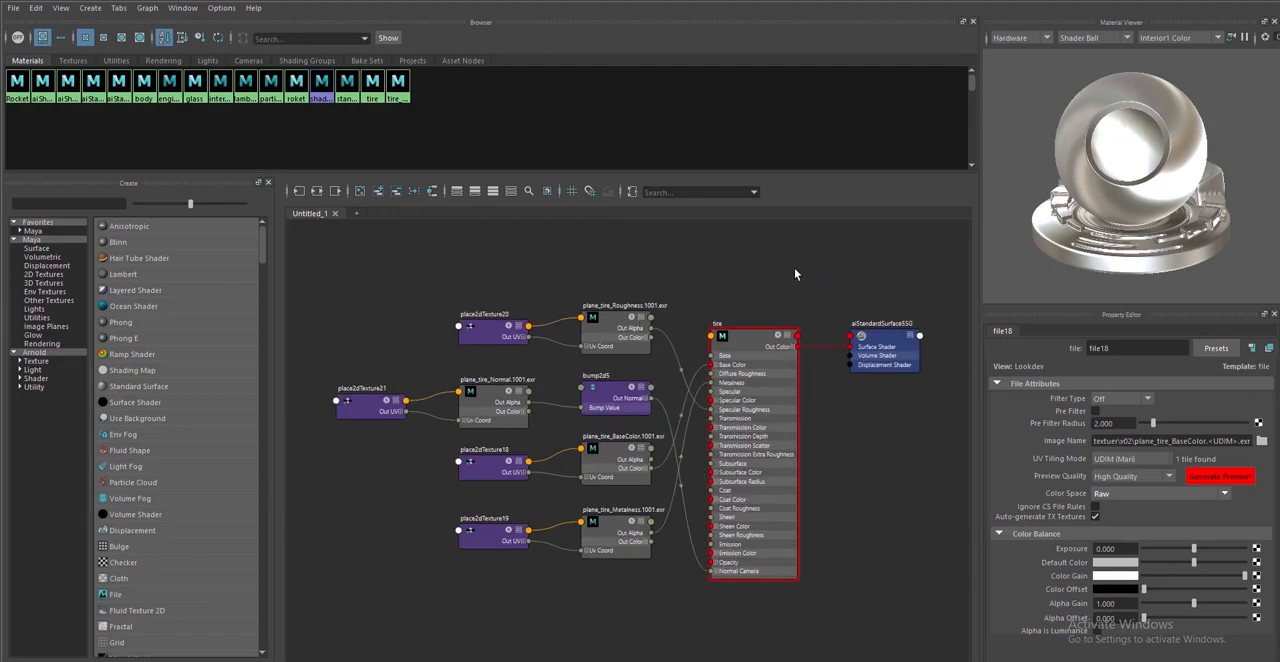
Insert an aiColorCorrect node after the plane_tire_BaseColor map in the tire material network
{"action": "key", "text": "Tab"}
{"action": "type", "text": "aicolor"}
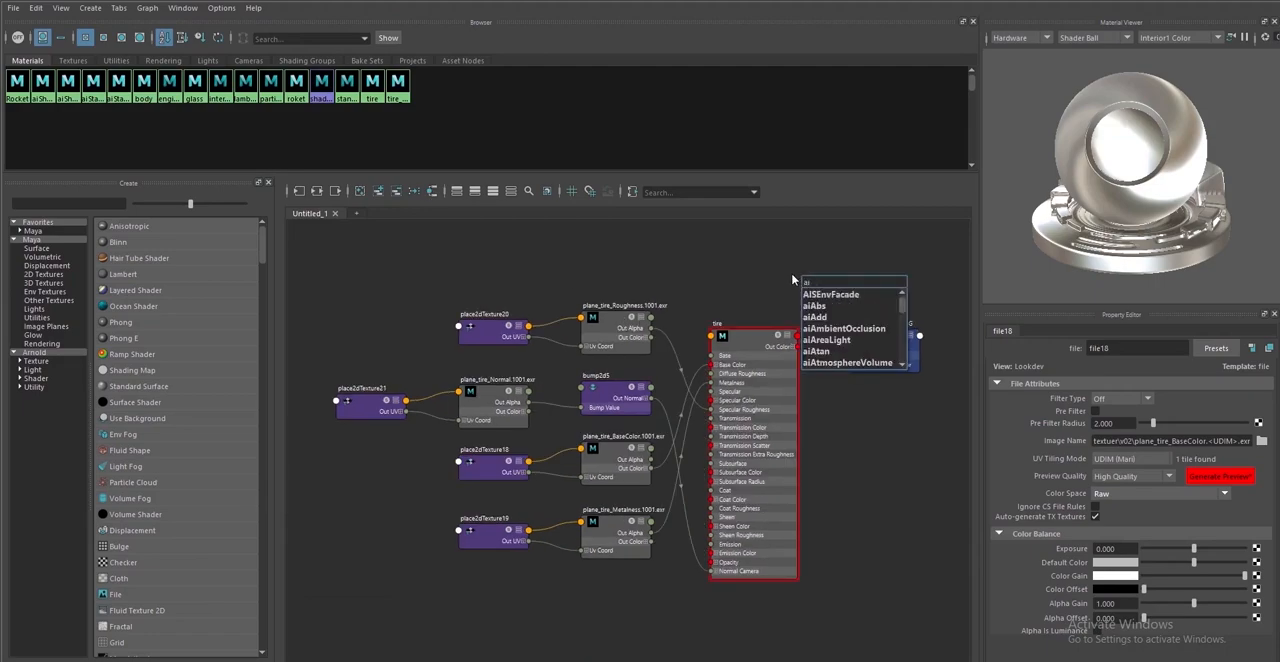
{"action": "key", "text": "Return"}
{"action": "left_click_drag", "start_coordinate": [650, 467], "coordinate": [725, 293]}
{"action": "left_click_drag", "start_coordinate": [737, 279], "coordinate": [650, 272]}
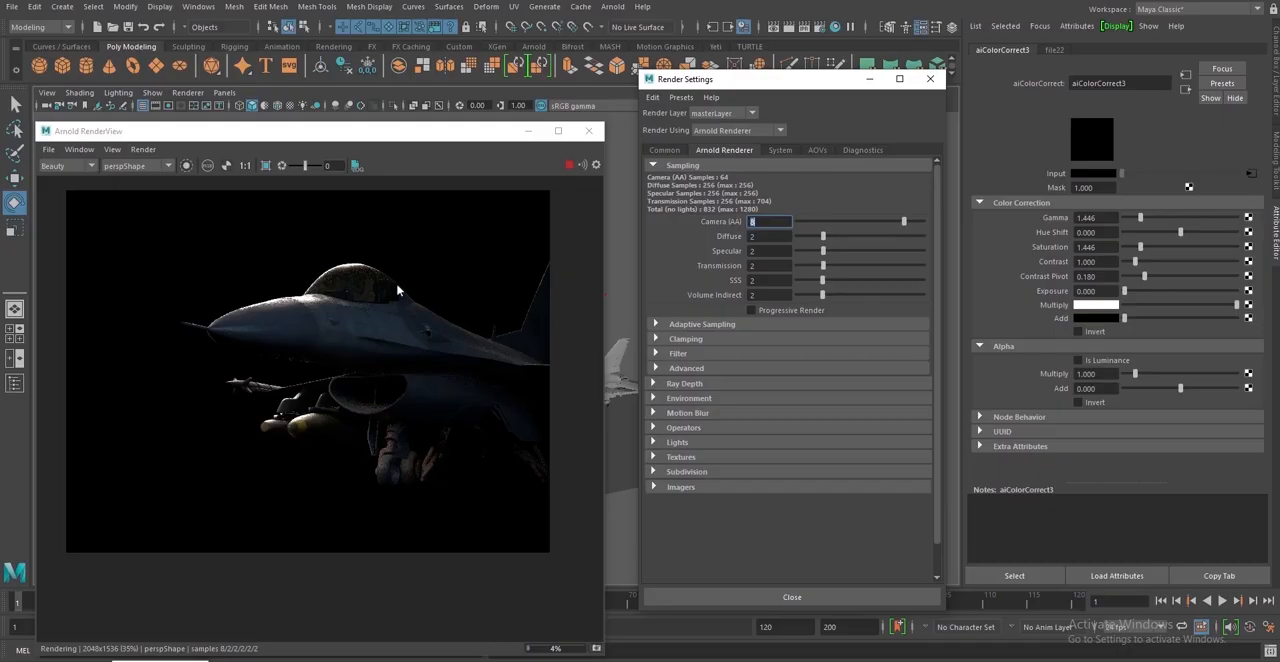
Examine the F-16 rendered on black and set the render image width to 4096 pixels
{"action": "scroll", "coordinate": [355, 326], "scroll_direction": "up", "scroll_amount": 3}
{"action": "scroll", "coordinate": [373, 328], "scroll_direction": "down", "scroll_amount": 6}
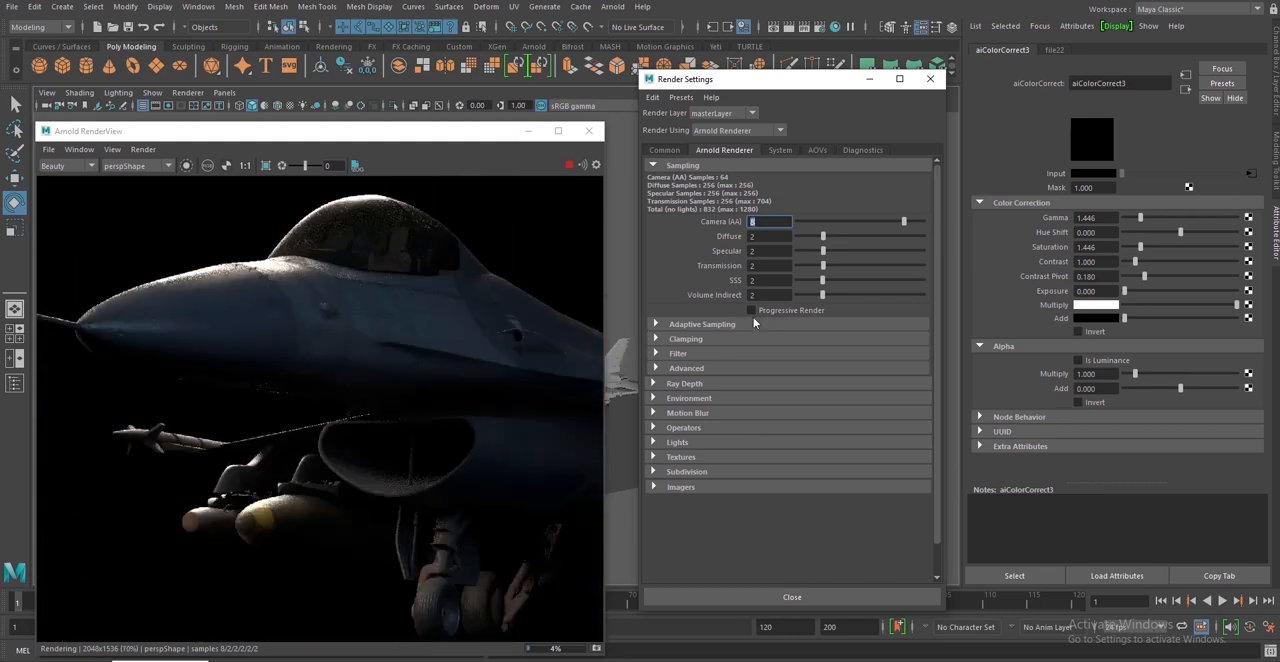
{"action": "left_click", "coordinate": [523, 334]}
{"action": "scroll", "coordinate": [491, 322], "scroll_direction": "down", "scroll_amount": 2}
{"action": "scroll", "coordinate": [480, 320], "scroll_direction": "down", "scroll_amount": 2}
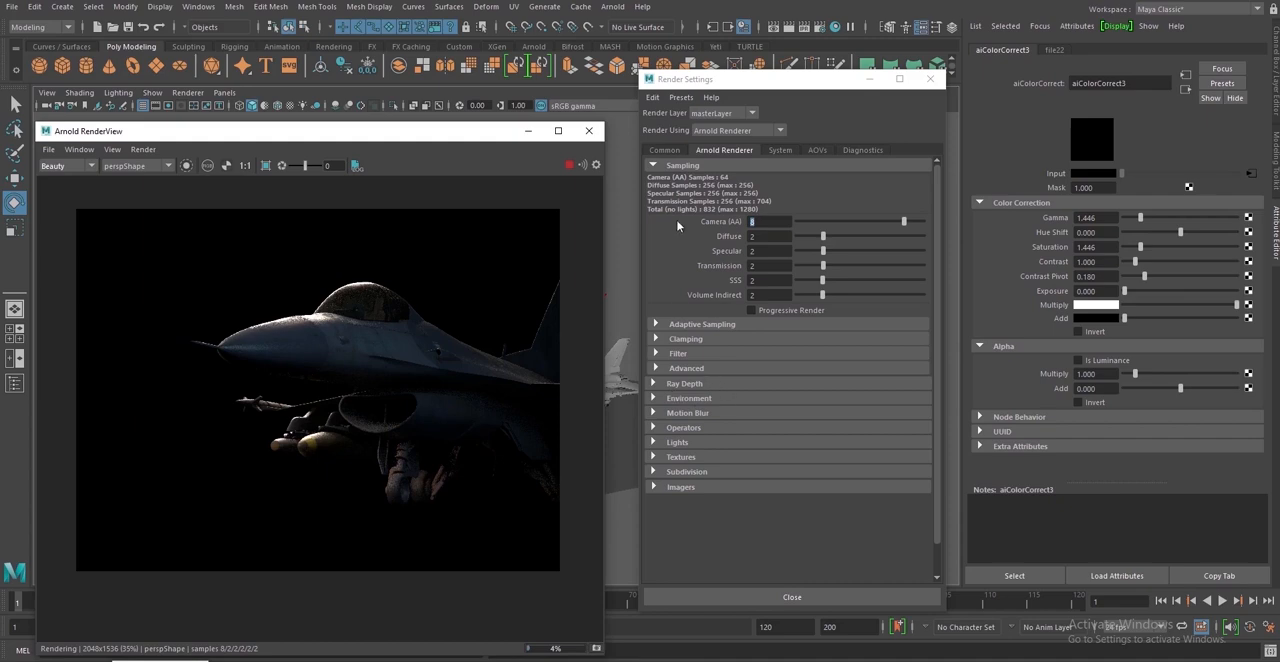
{"action": "left_click", "coordinate": [665, 150]}
{"action": "scroll", "coordinate": [781, 456], "scroll_direction": "down", "scroll_amount": 5}
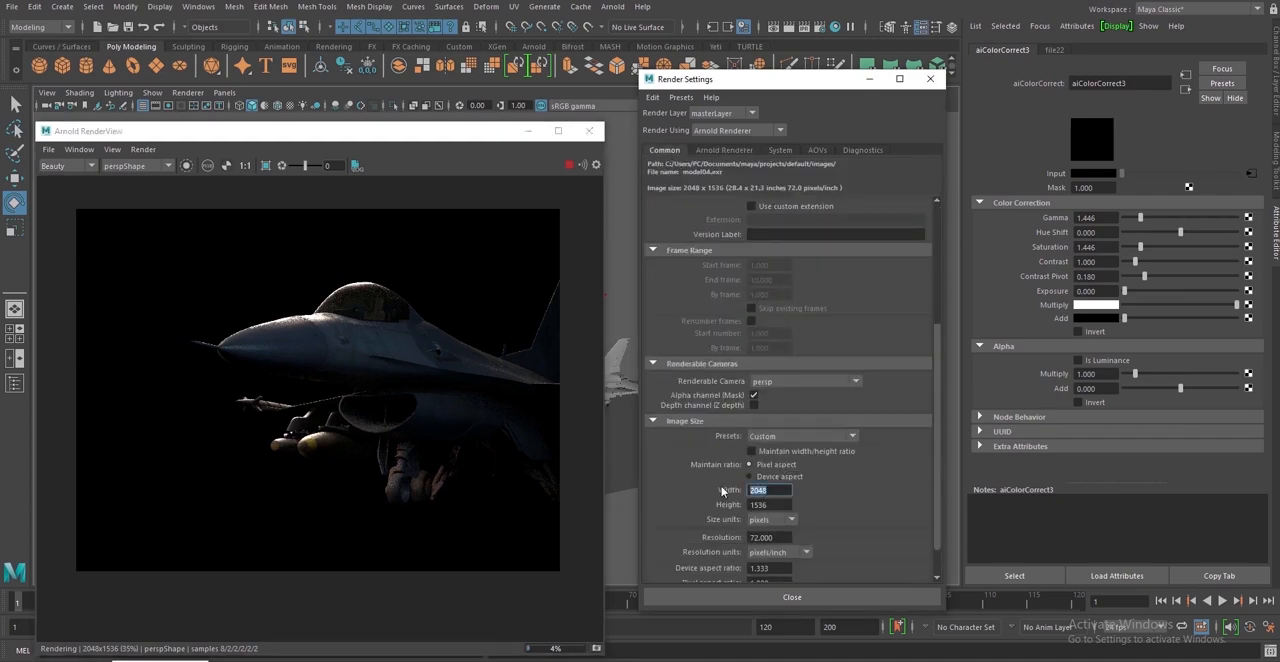
{"action": "type", "text": "4096"}
Enlarge the render view to inspect the nose, missile and intake, and move the window back beside the render settings
{"action": "left_click", "coordinate": [572, 168]}
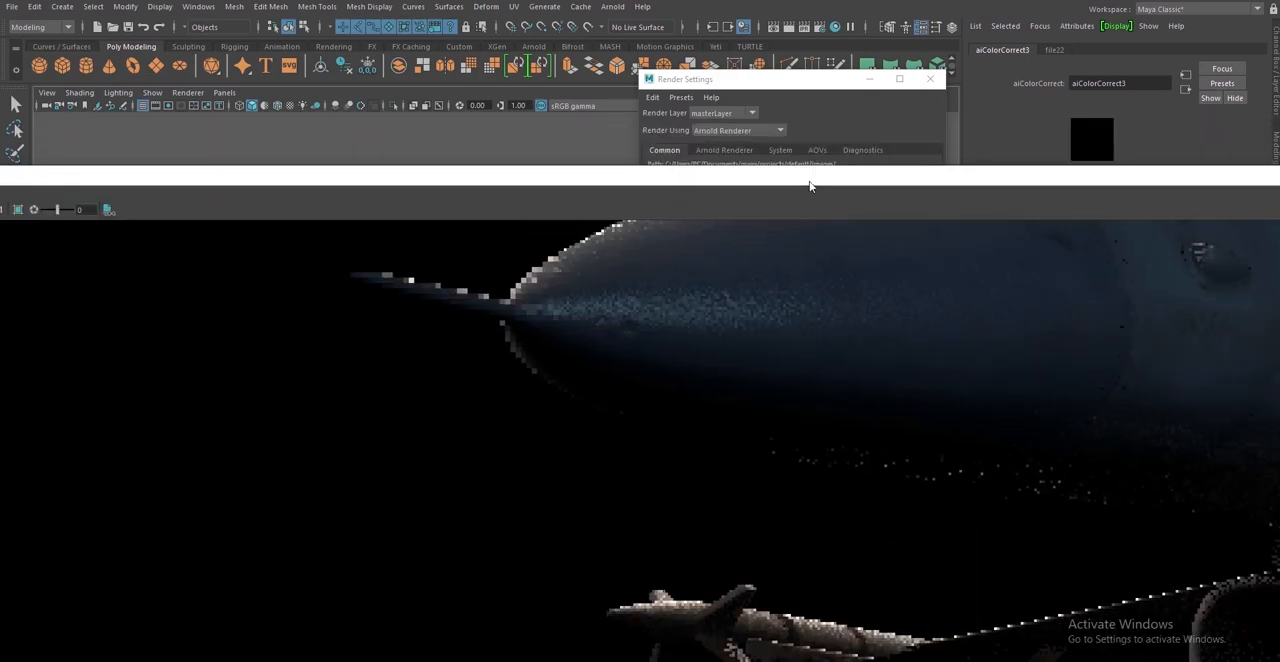
{"action": "double_click", "coordinate": [810, 182]}
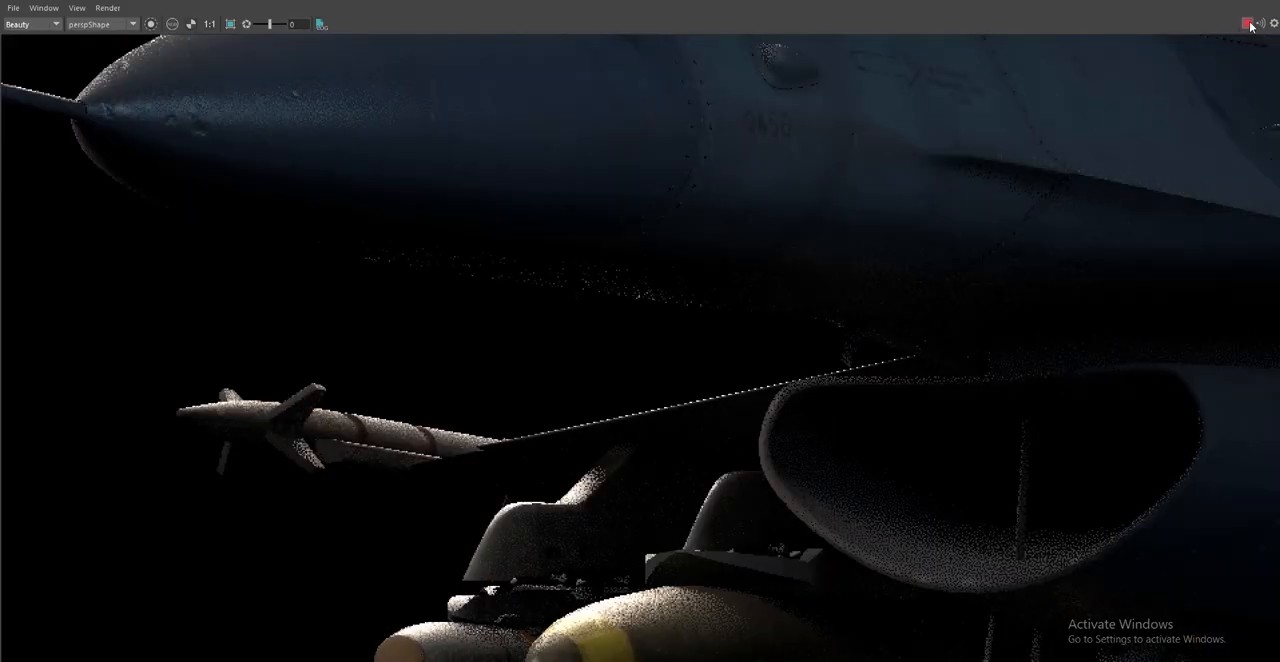
{"action": "left_click_drag", "start_coordinate": [1173, 7], "coordinate": [4, 178]}
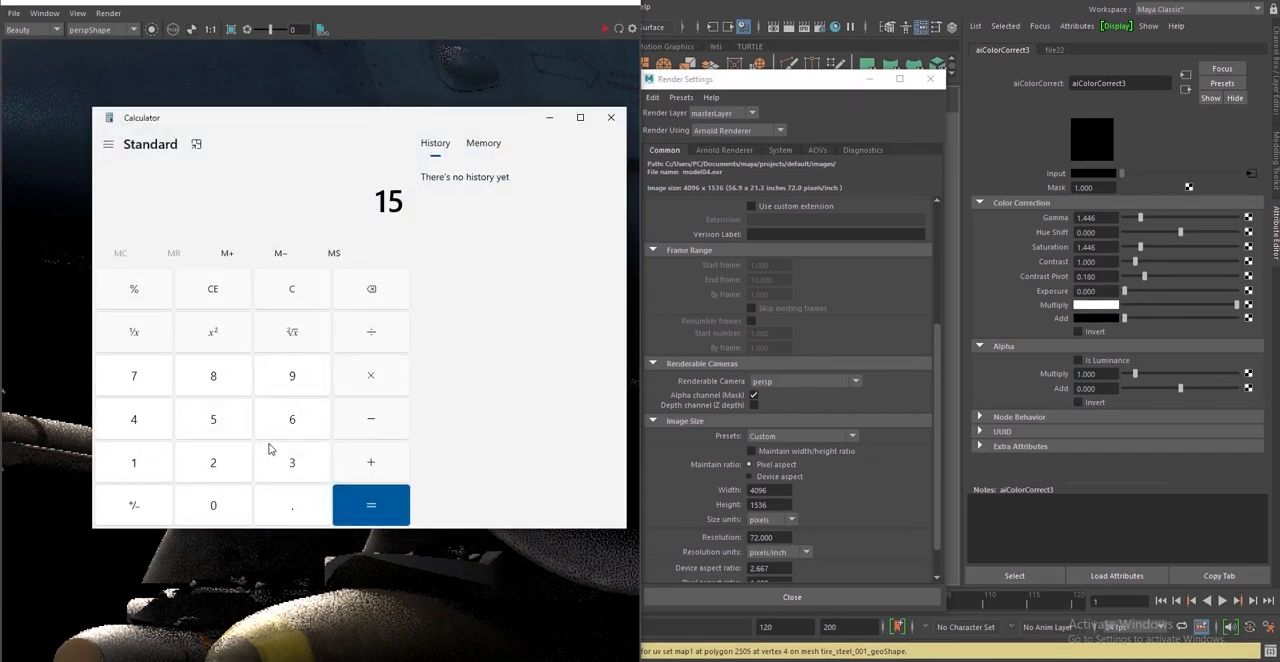
Work out double the 1536-pixel height in Calculator, set the render image height to 3072 pixels and close the render settings
{"action": "double_click", "coordinate": [777, 506]}
{"action": "key", "text": "alt+Tab"}
{"action": "type", "text": "1,536"}
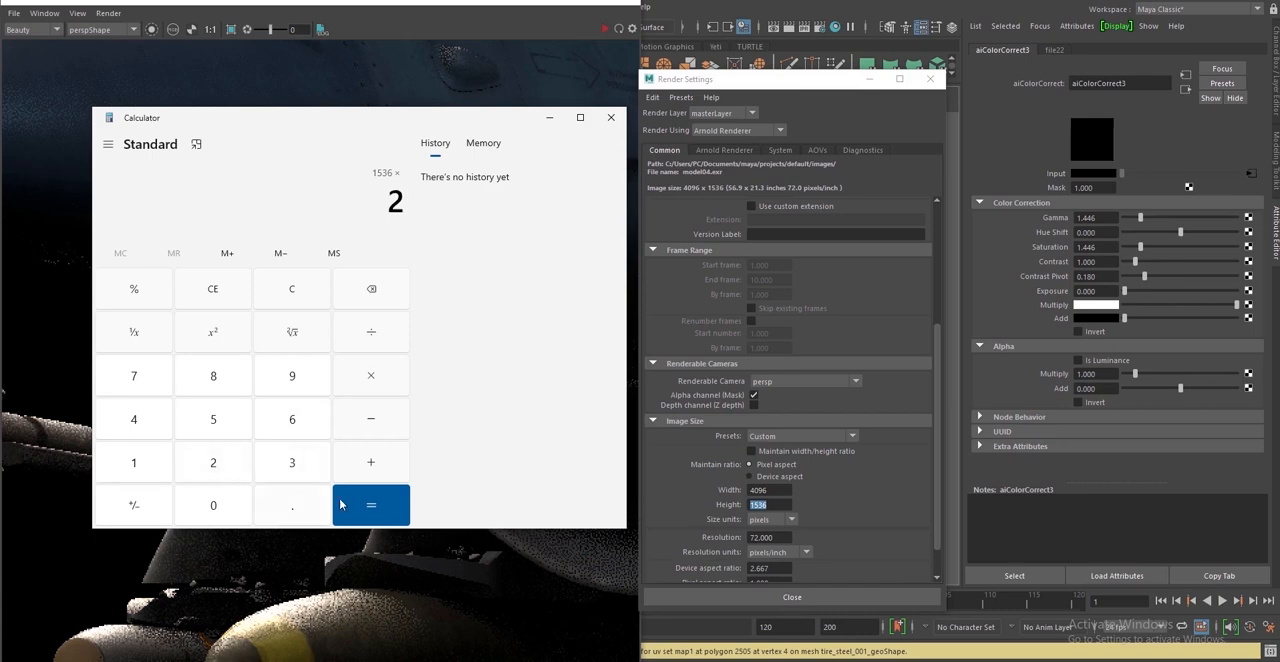
{"action": "left_click", "coordinate": [777, 507]}
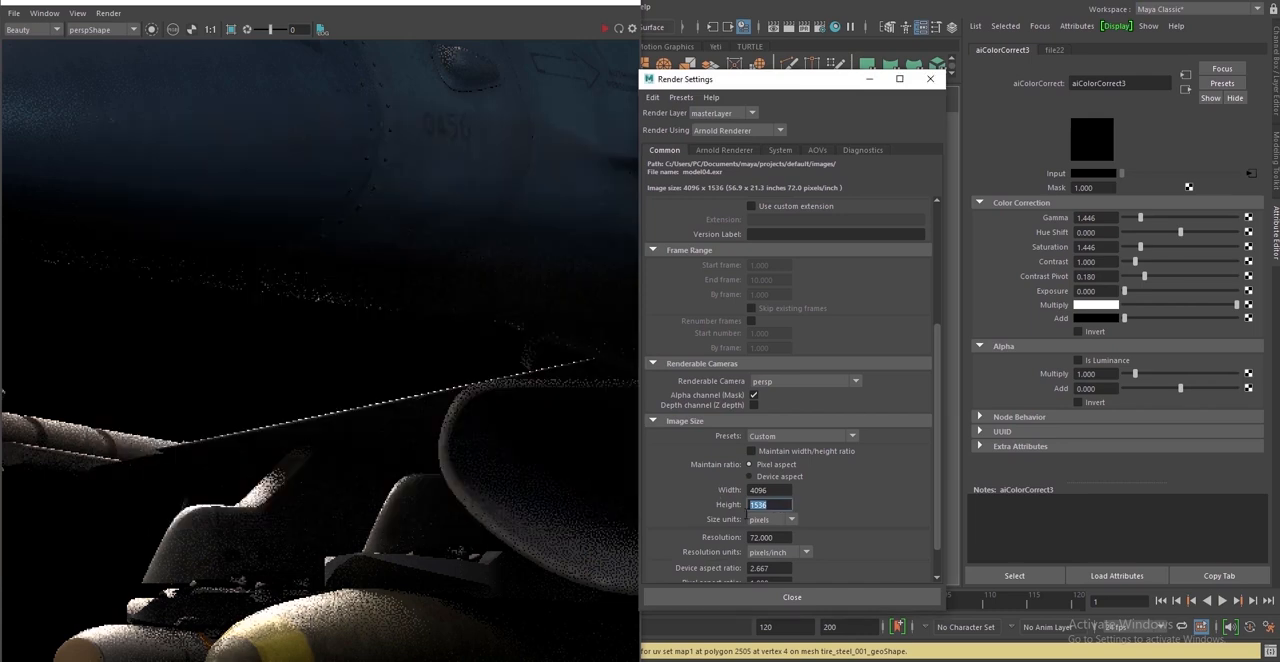
{"action": "type", "text": "3072"}
{"action": "key", "text": "Return"}
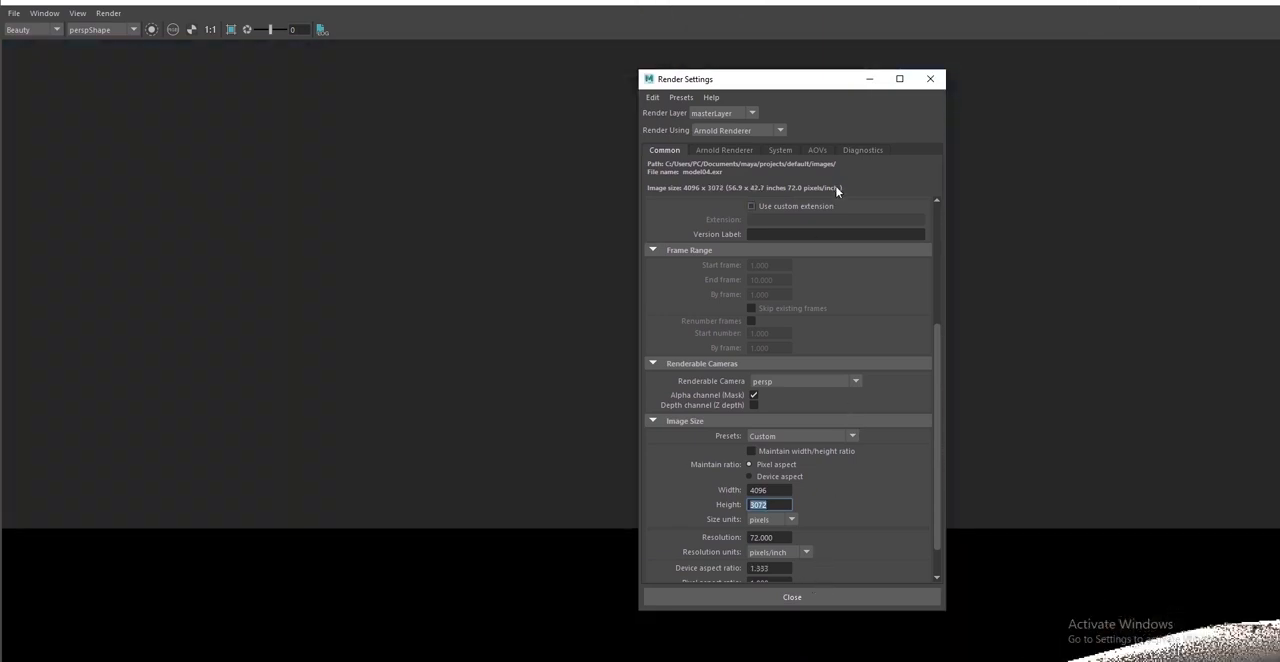
{"action": "left_click", "coordinate": [931, 79]}
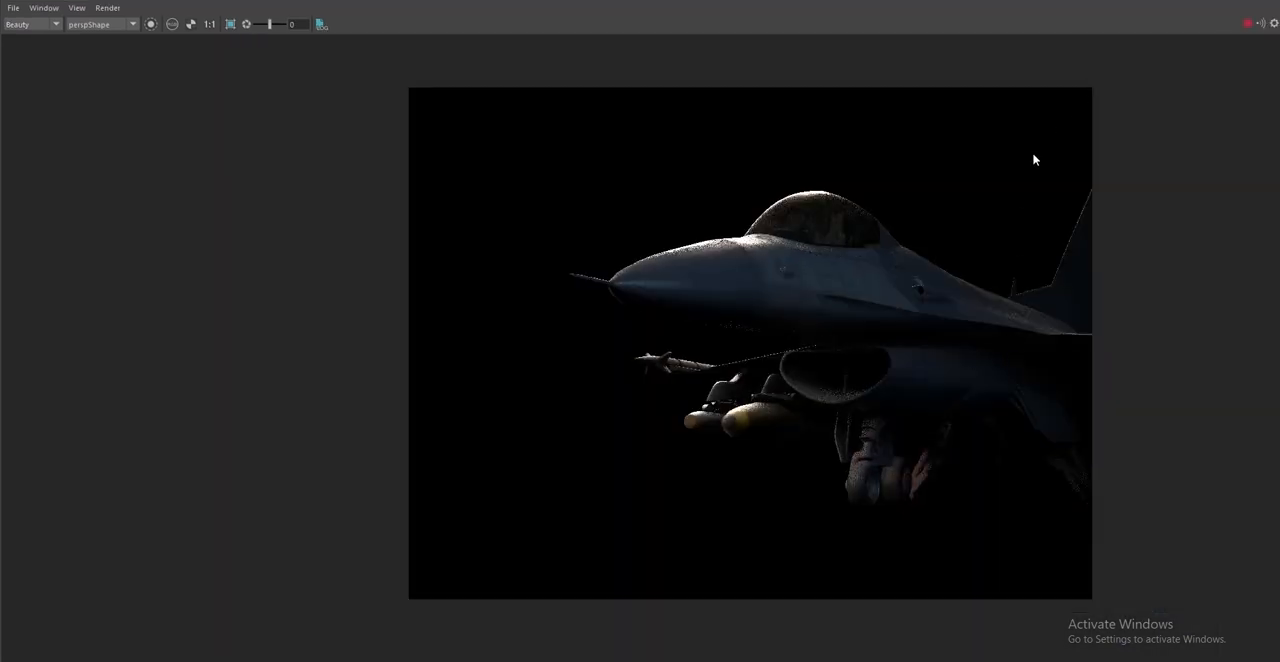
Examine the rendered nose and forward fuselage up close, including the rivets, surface dents and highlights
{"action": "scroll", "coordinate": [771, 287], "scroll_direction": "up", "scroll_amount": 8}
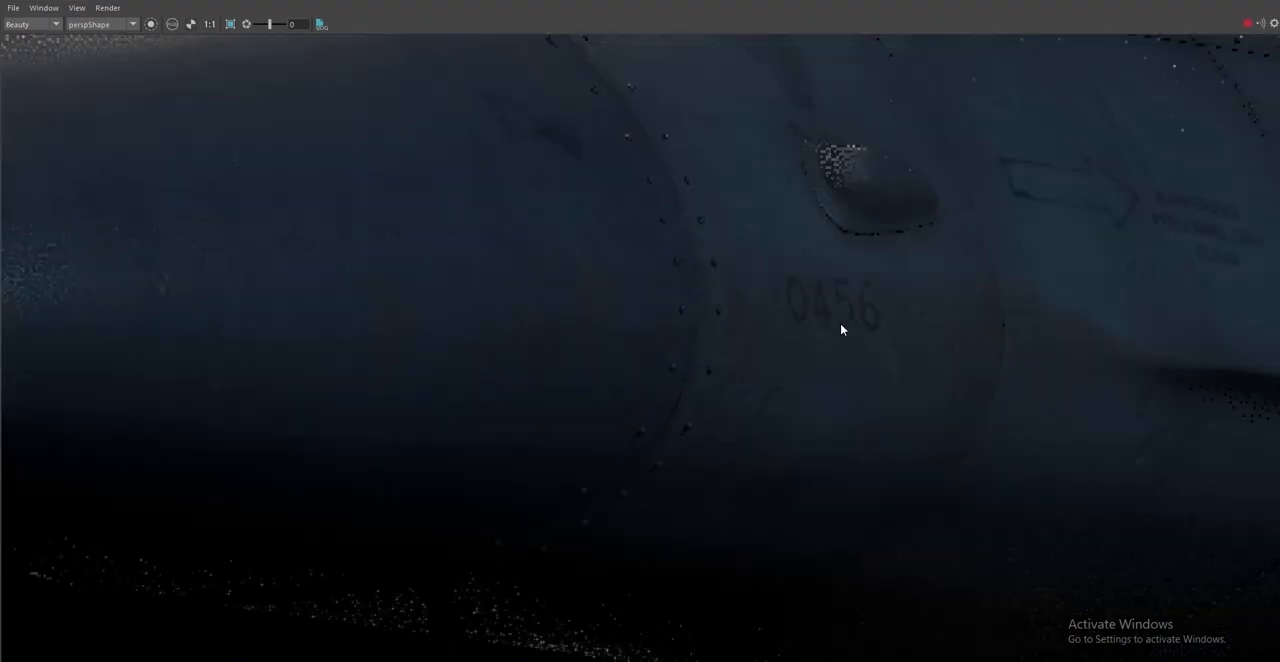
{"action": "middle_click_drag", "start_coordinate": [963, 384], "coordinate": [790, 628]}
{"action": "middle_click_drag", "start_coordinate": [571, 477], "coordinate": [1048, 479]}
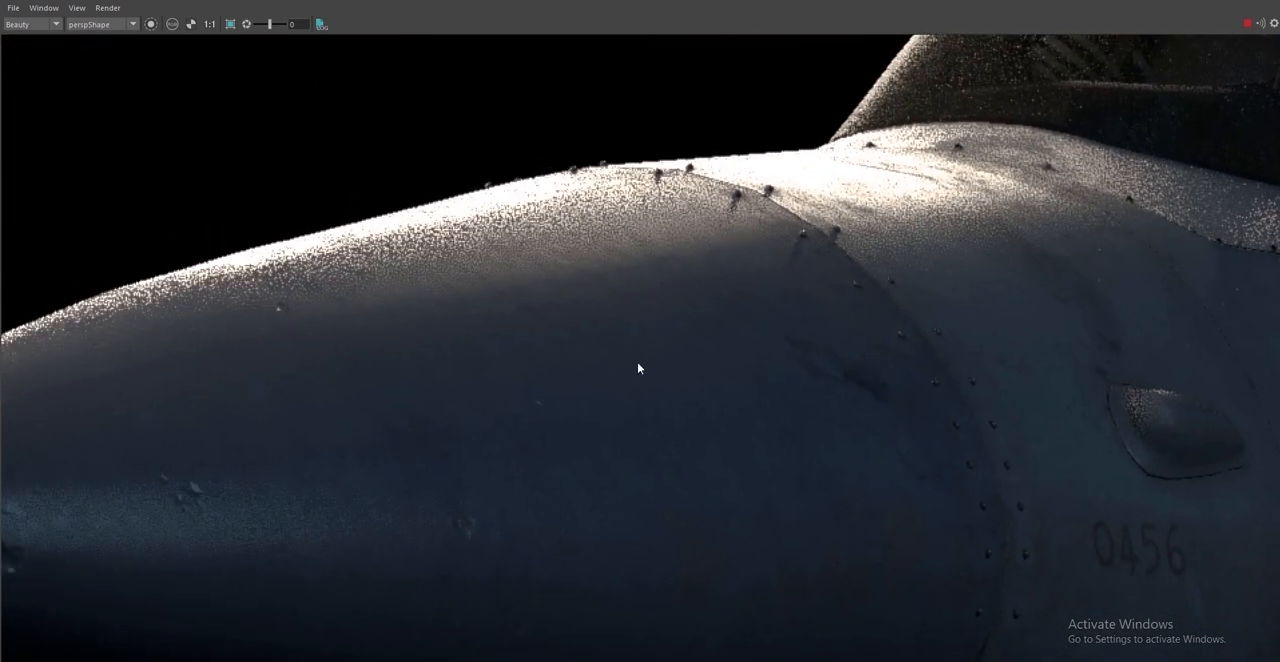
{"action": "middle_click_drag", "start_coordinate": [637, 368], "coordinate": [873, 310]}
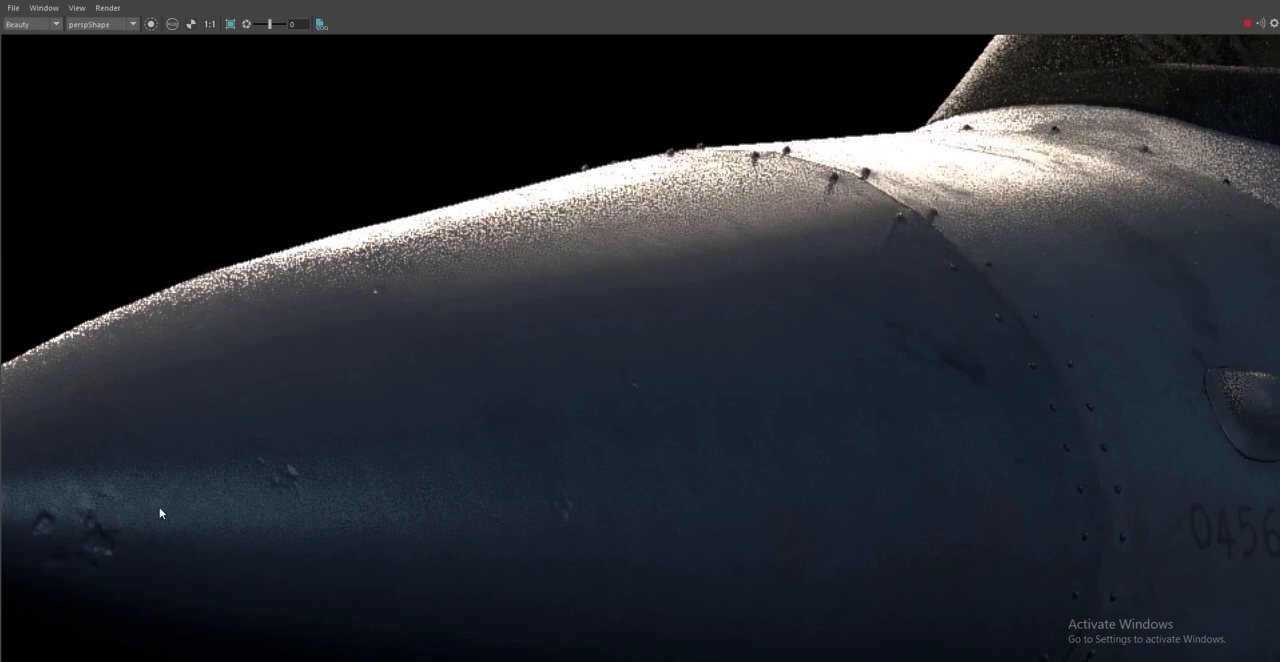
{"action": "middle_click_drag", "start_coordinate": [97, 543], "coordinate": [320, 449]}
{"action": "scroll", "coordinate": [320, 449], "scroll_direction": "up", "scroll_amount": 2}
{"action": "scroll", "coordinate": [325, 446], "scroll_direction": "down", "scroll_amount": 1}
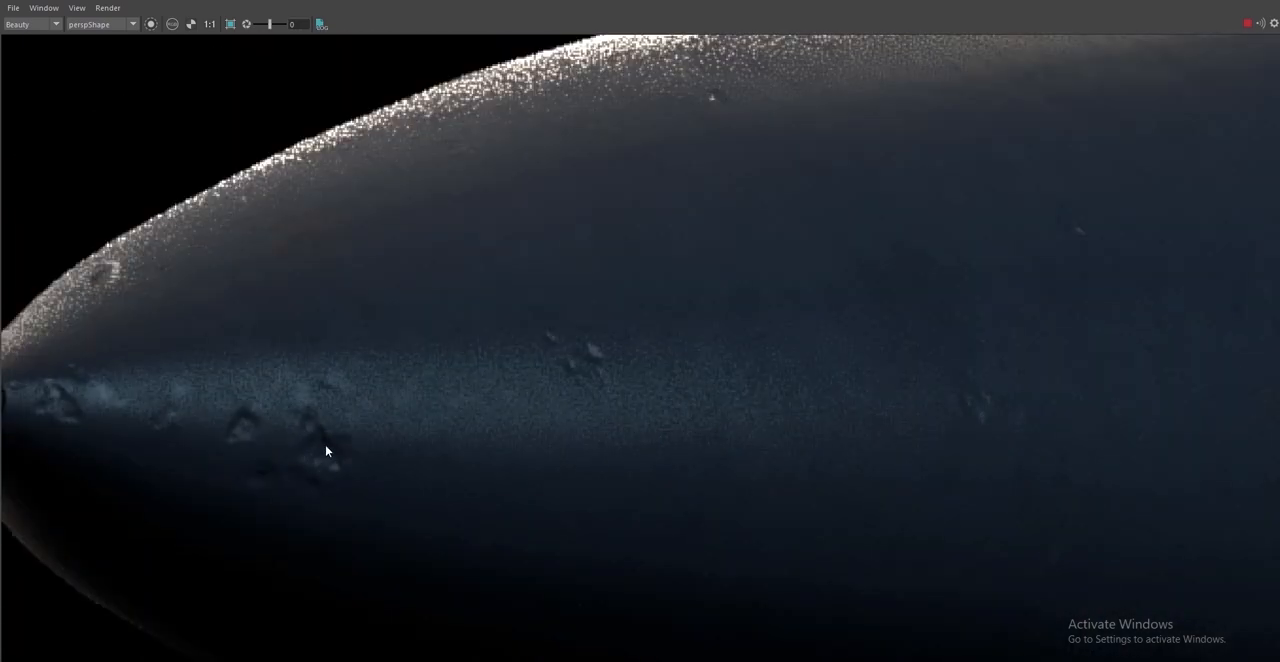
{"action": "scroll", "coordinate": [538, 446], "scroll_direction": "down", "scroll_amount": 5}
{"action": "middle_click_drag", "start_coordinate": [560, 425], "coordinate": [573, 391]}
Inspect the render at actual size and in full, checking the intake, missile, bombs and landing gear
{"action": "scroll", "coordinate": [652, 489], "scroll_direction": "up", "scroll_amount": 1}
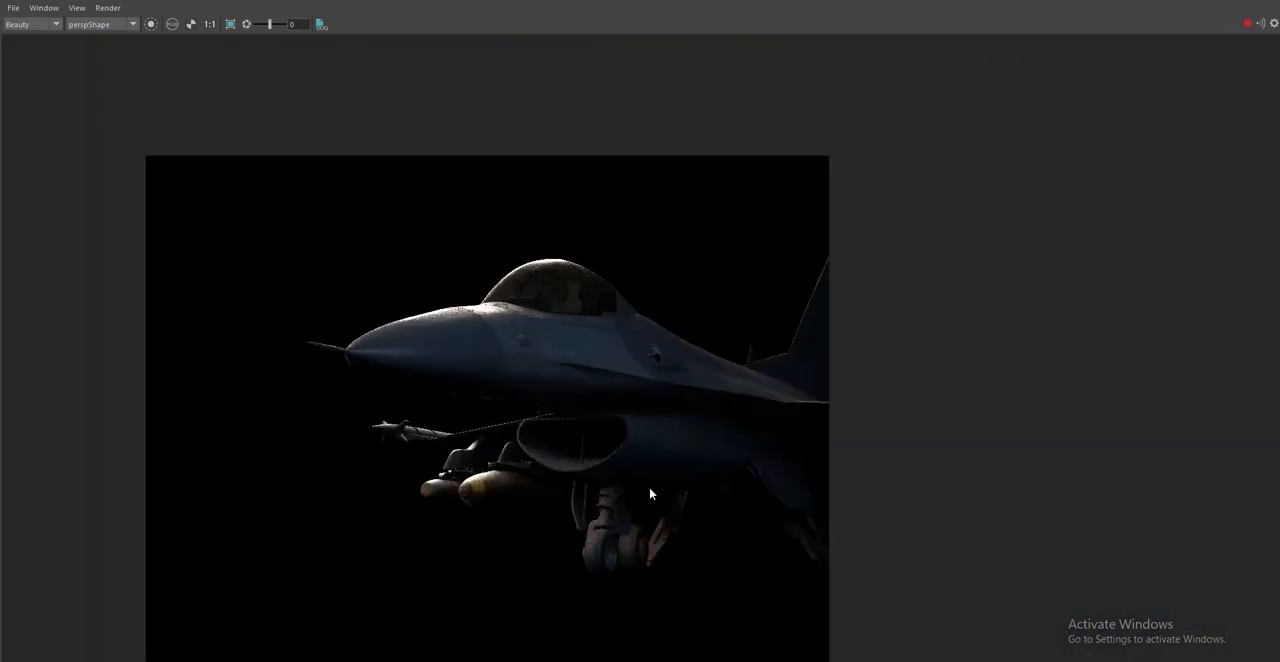
{"action": "middle_click_drag", "start_coordinate": [715, 452], "coordinate": [780, 409]}
{"action": "left_click", "coordinate": [210, 28]}
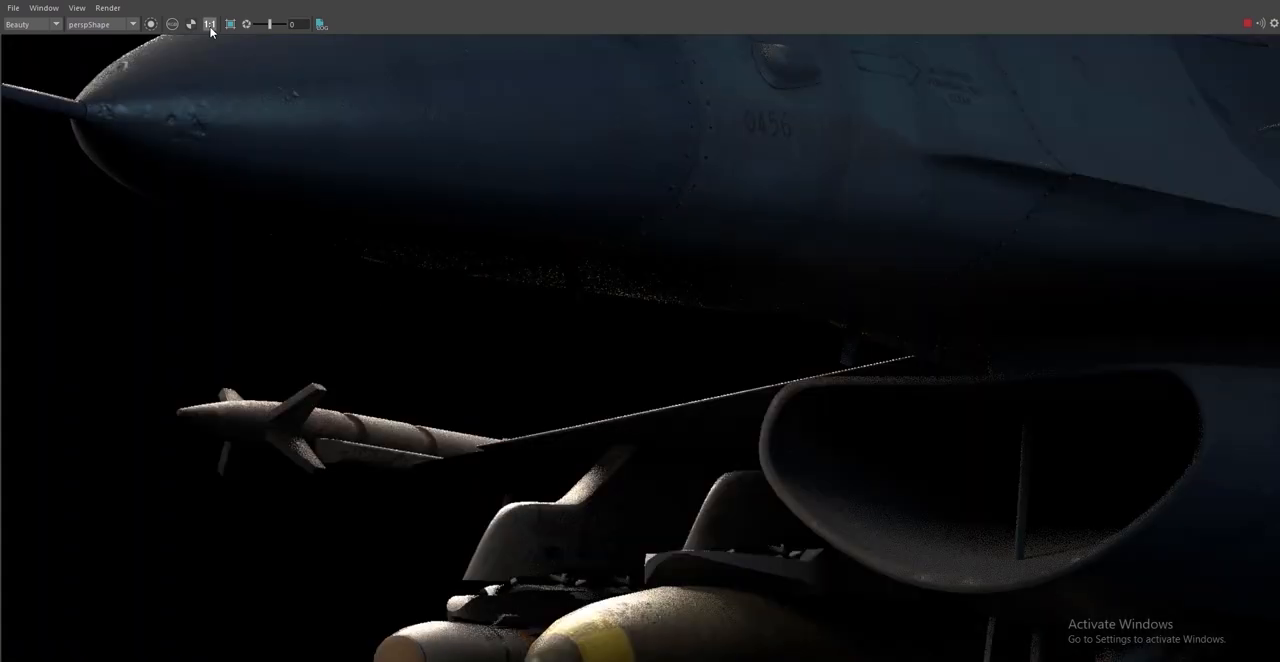
{"action": "scroll", "coordinate": [703, 328], "scroll_direction": "down", "scroll_amount": 1}
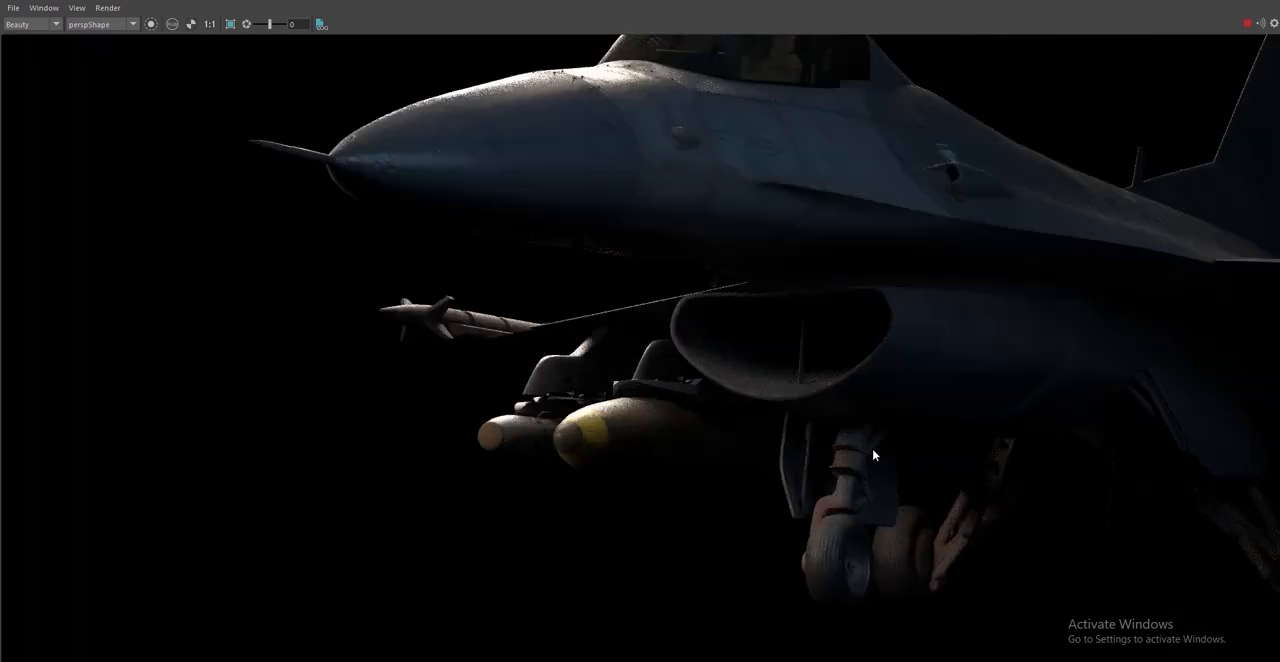
{"action": "middle_click_drag", "start_coordinate": [872, 449], "coordinate": [859, 446]}
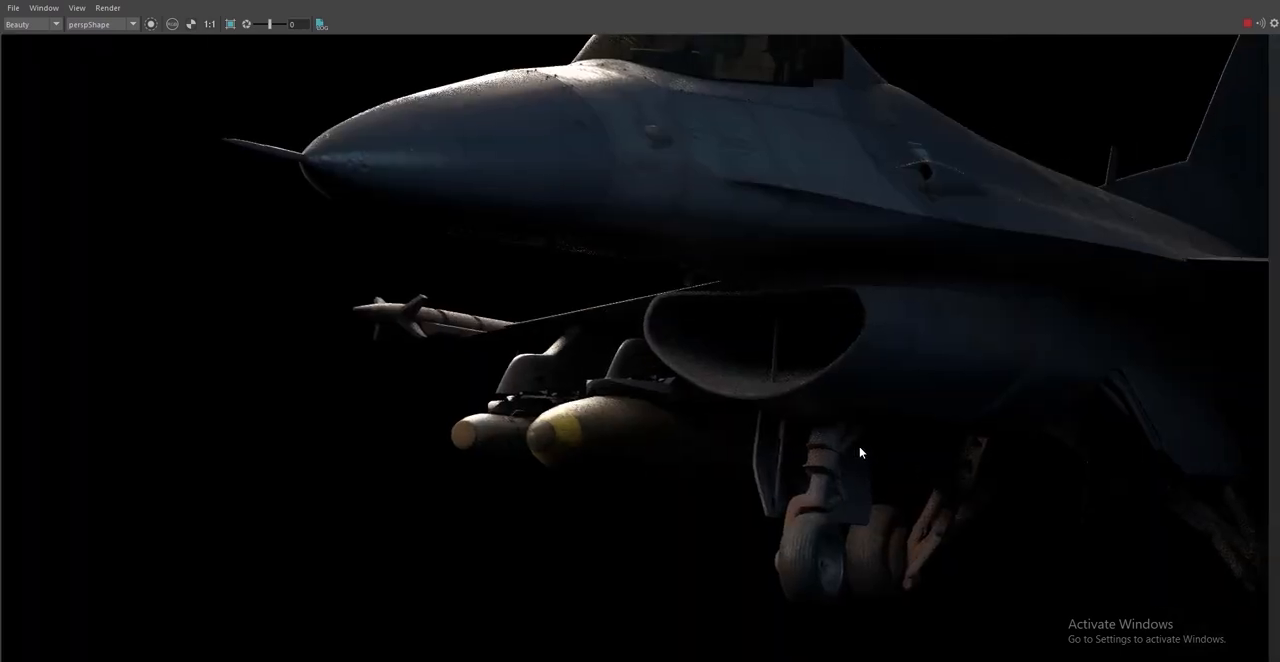
{"action": "scroll", "coordinate": [859, 446], "scroll_direction": "up", "scroll_amount": 2}
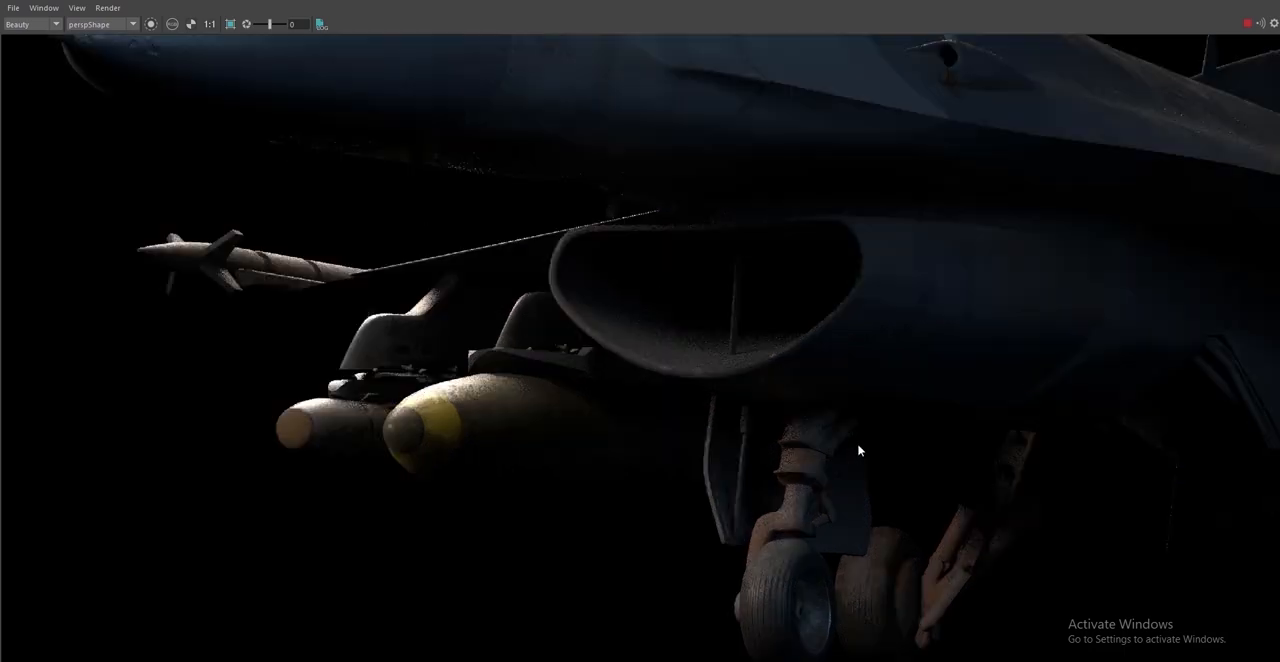
{"action": "scroll", "coordinate": [859, 446], "scroll_direction": "down", "scroll_amount": 4}
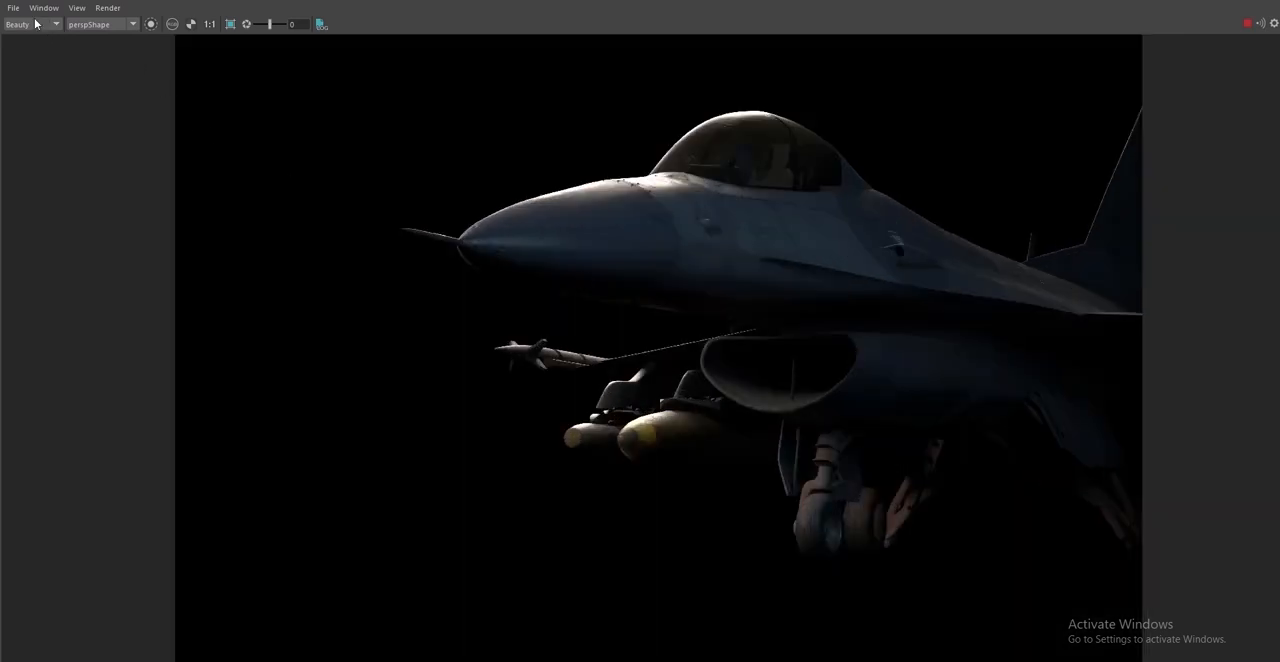
Save the rendered image as the multi-layer EXR 02 in the F-16 project's render folder
{"action": "left_click", "coordinate": [14, 10]}
{"action": "left_click", "coordinate": [30, 21]}
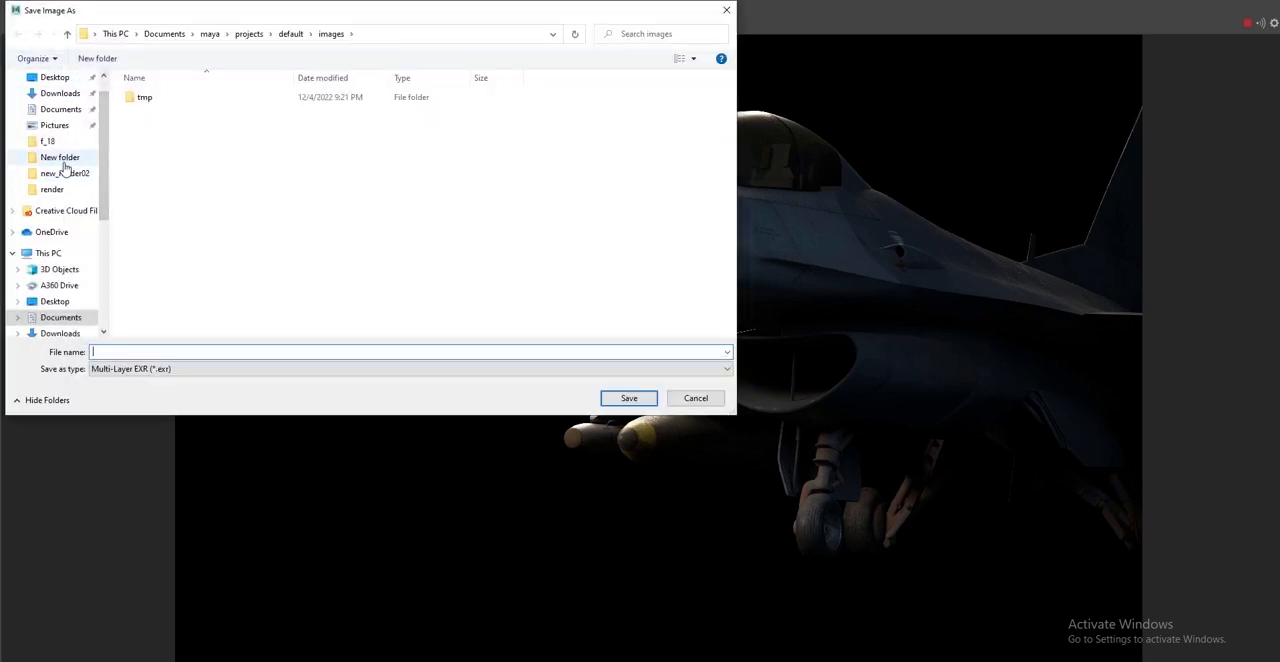
{"action": "left_click", "coordinate": [52, 189]}
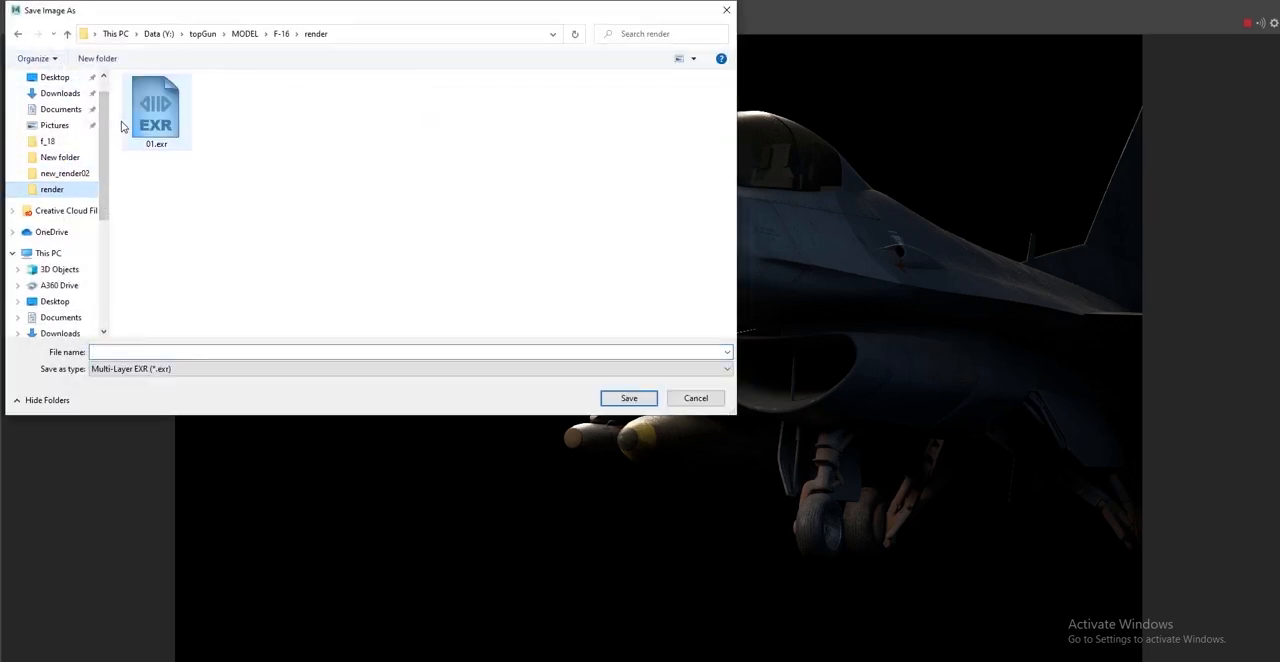
{"action": "left_click", "coordinate": [123, 352]}
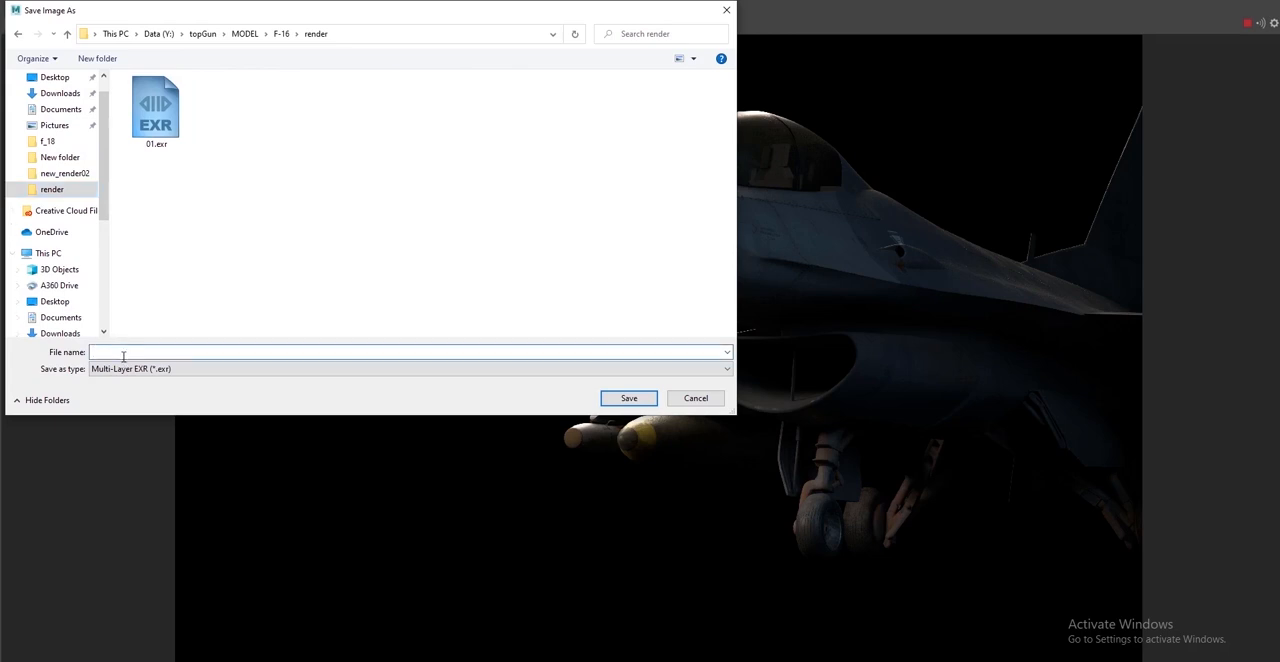
{"action": "type", "text": "02"}
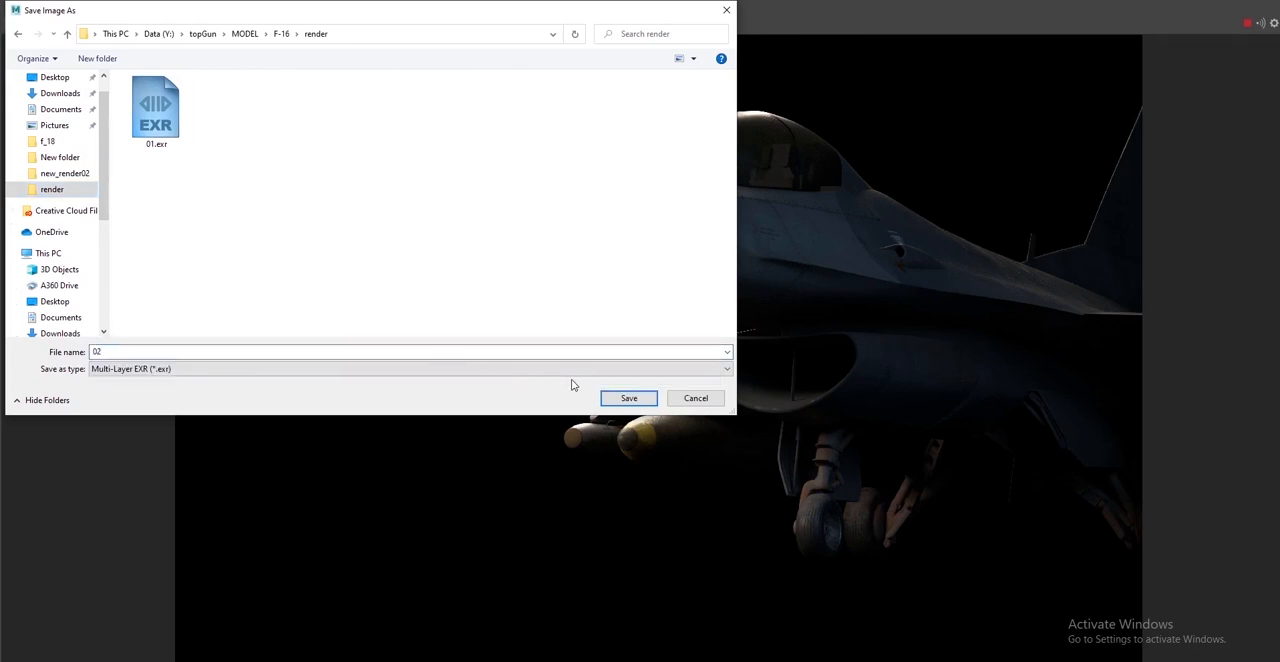
{"action": "left_click", "coordinate": [628, 398]}
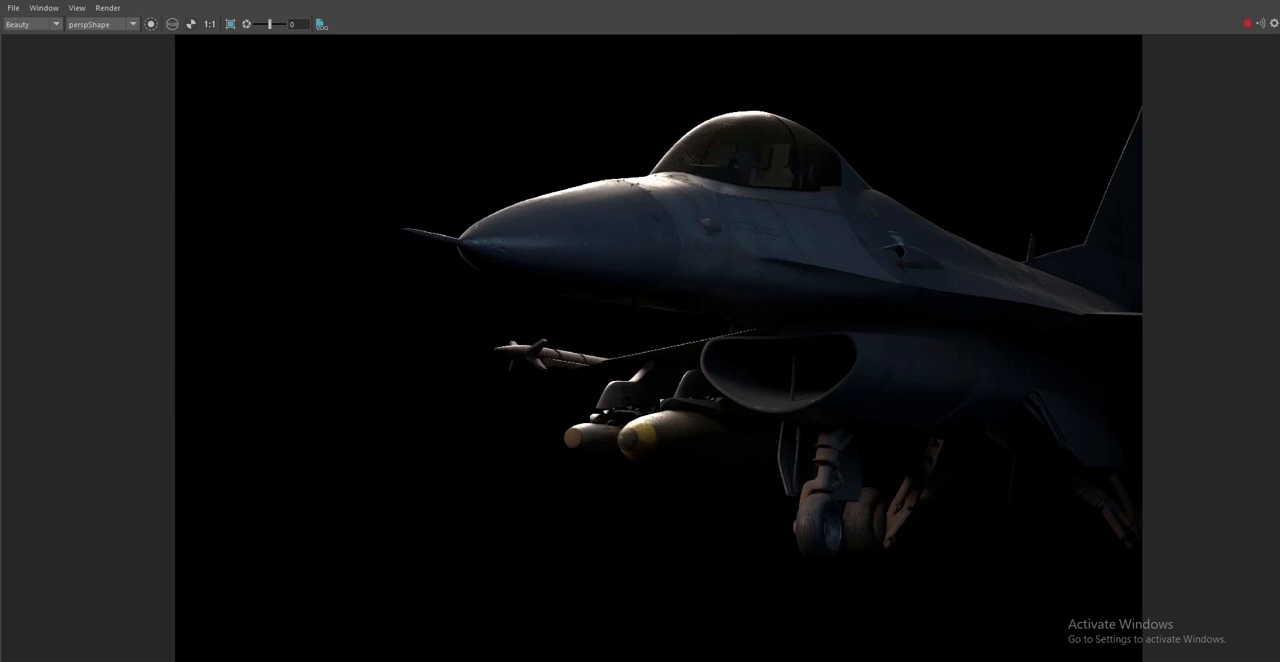
Stop the interactive render, return to the modeling view and save the Maya scene
{"action": "left_click", "coordinate": [1250, 24]}
{"action": "left_click", "coordinate": [1207, 3]}
{"action": "left_click", "coordinate": [815, 211]}
{"action": "key", "text": "q"}
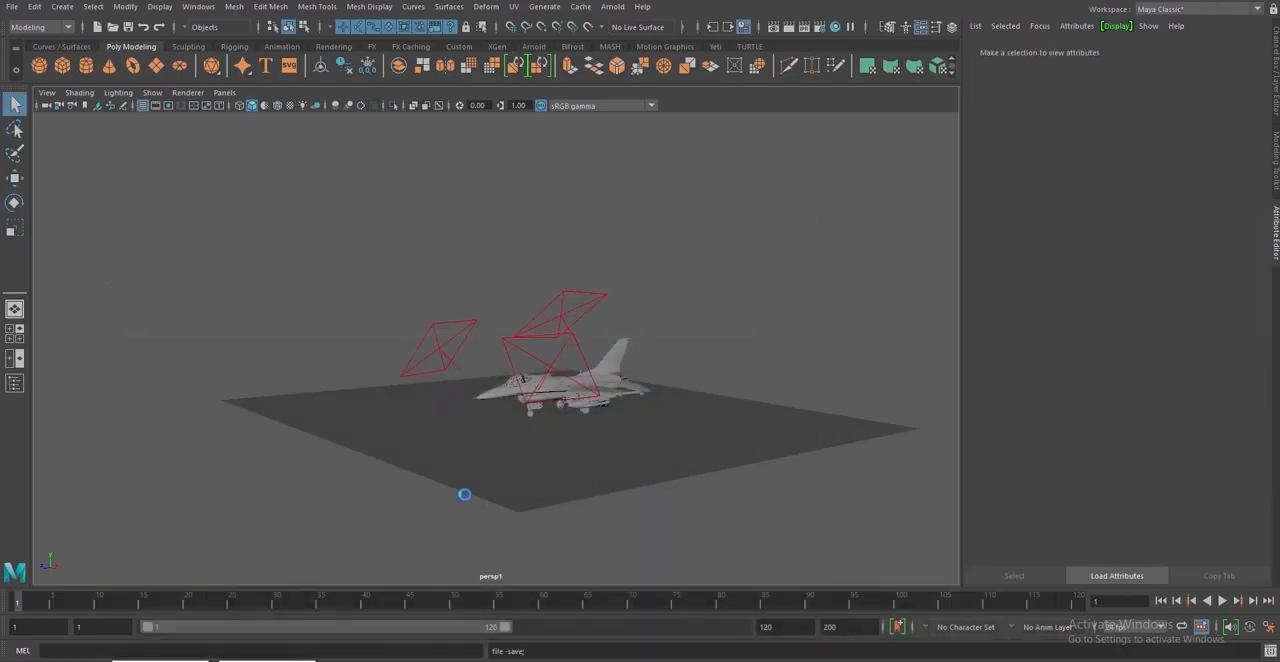
Switch to Photoshop and open 02.exr with its alpha channel data read as transparency
{"action": "left_click", "coordinate": [18, 661]}
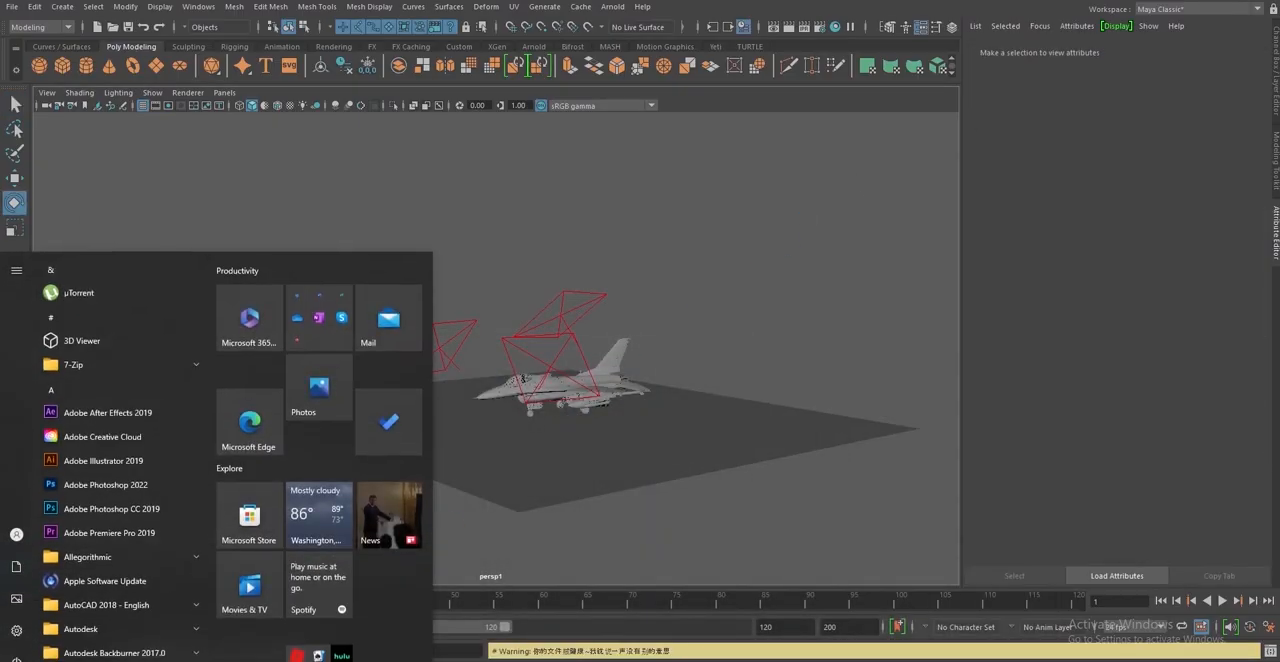
{"action": "type", "text": "p"}
{"action": "key", "text": "BackSpace"}
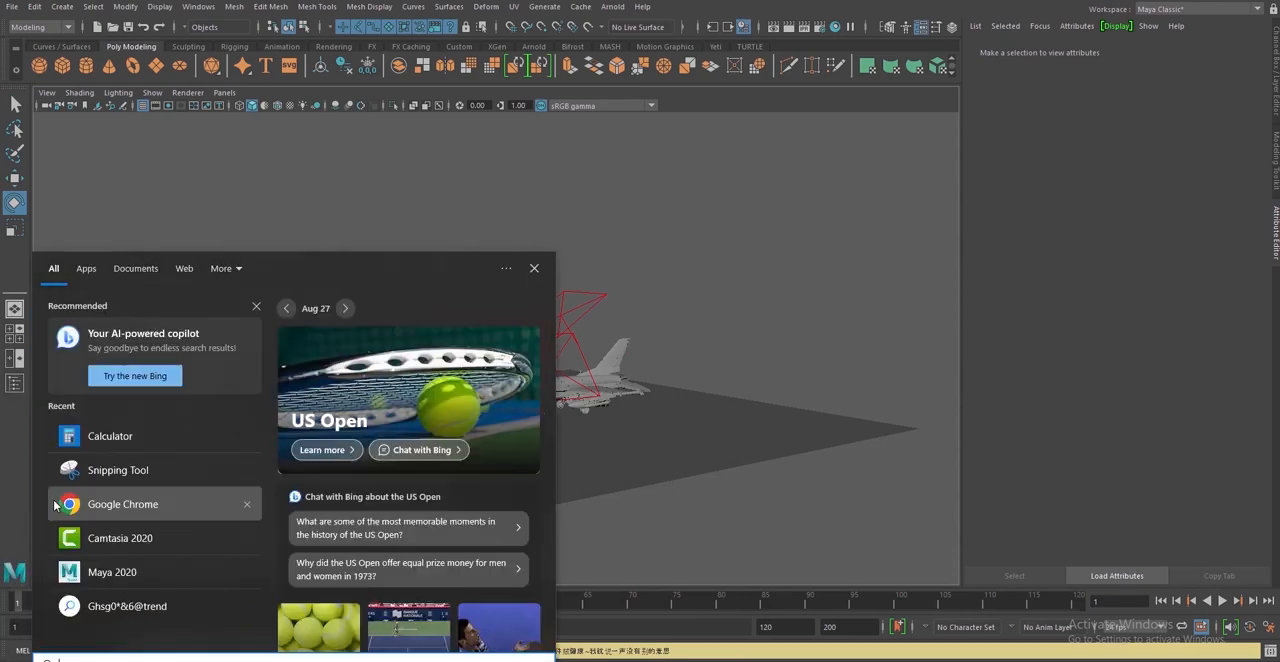
{"action": "type", "text": "pho"}
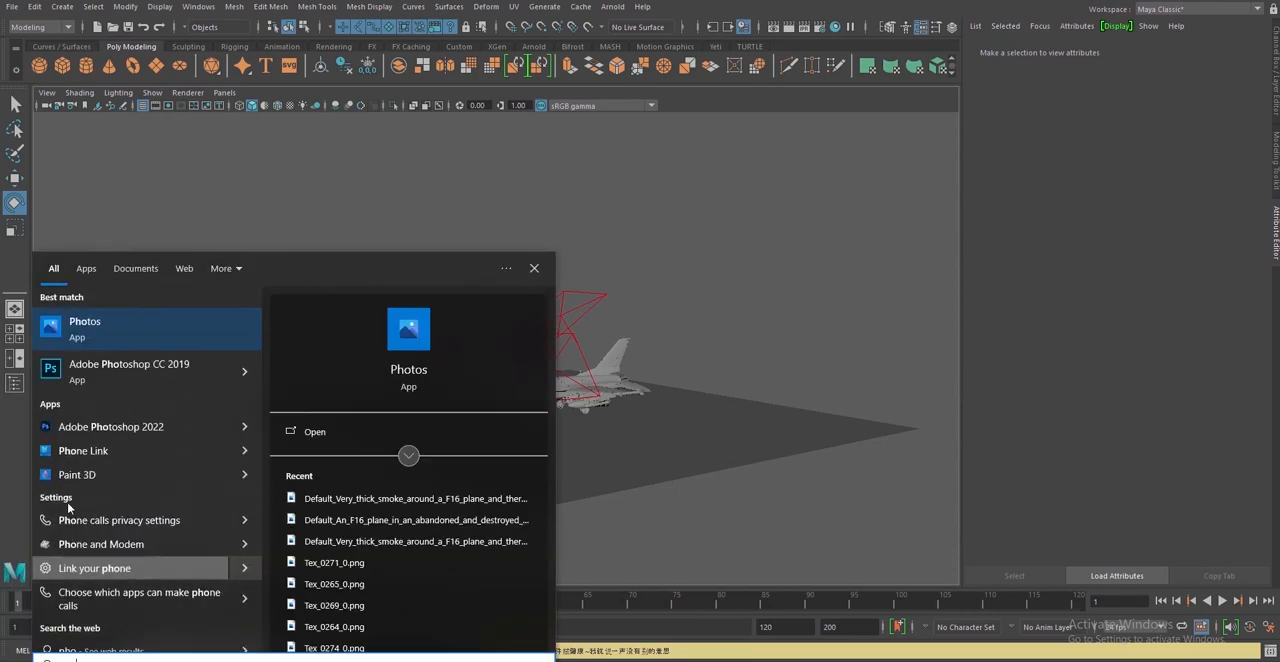
{"action": "left_click", "coordinate": [151, 374]}
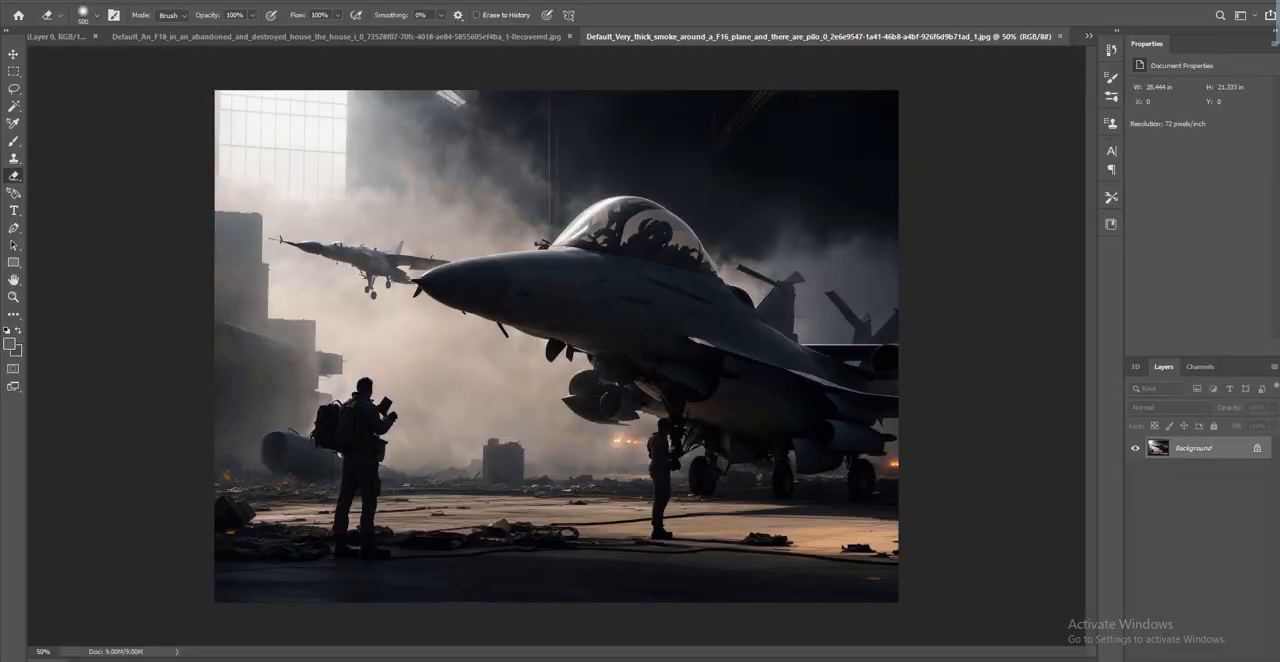
{"action": "left_click_drag", "start_coordinate": [1278, 24], "coordinate": [1083, 40]}
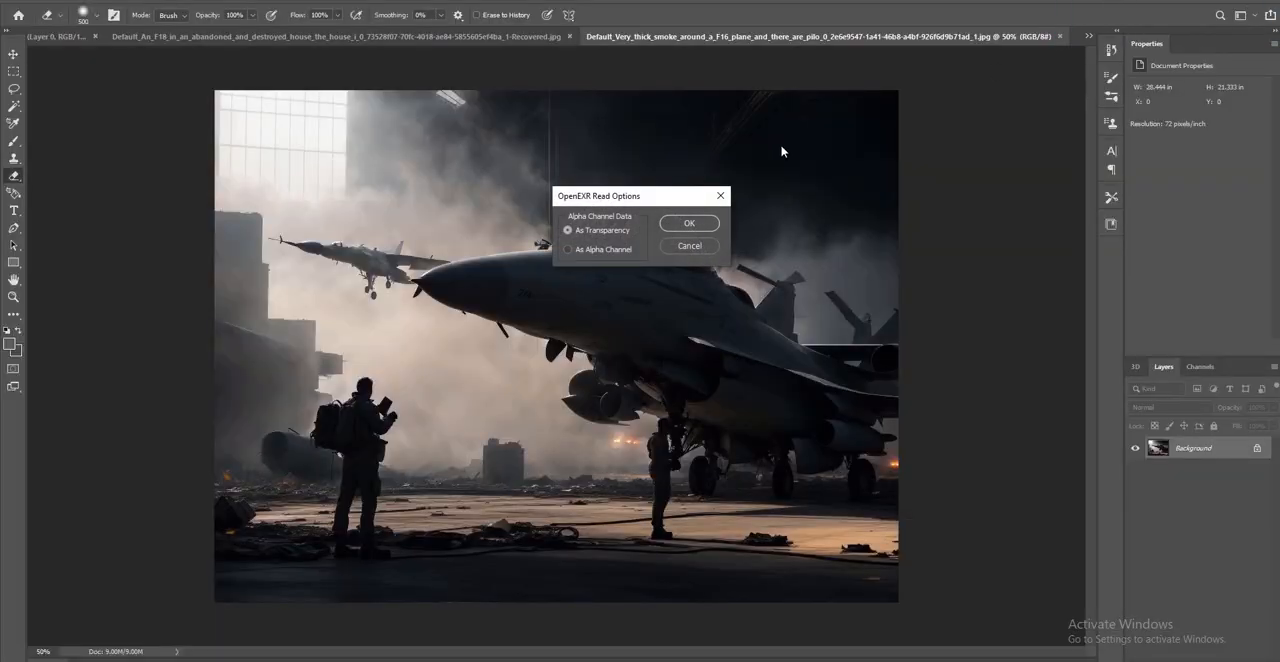
{"action": "left_click", "coordinate": [695, 221]}
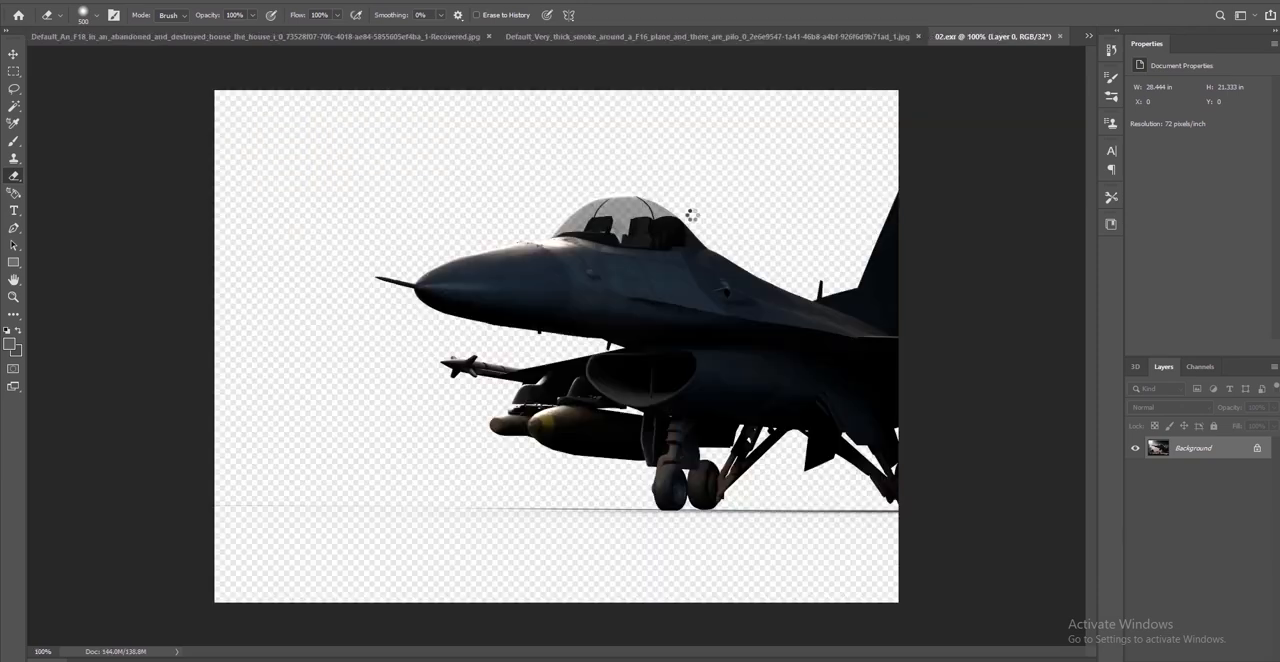
Convert the 02.exr document to 16 Bits/Channel without merging its layers
{"action": "left_click", "coordinate": [102, 2]}
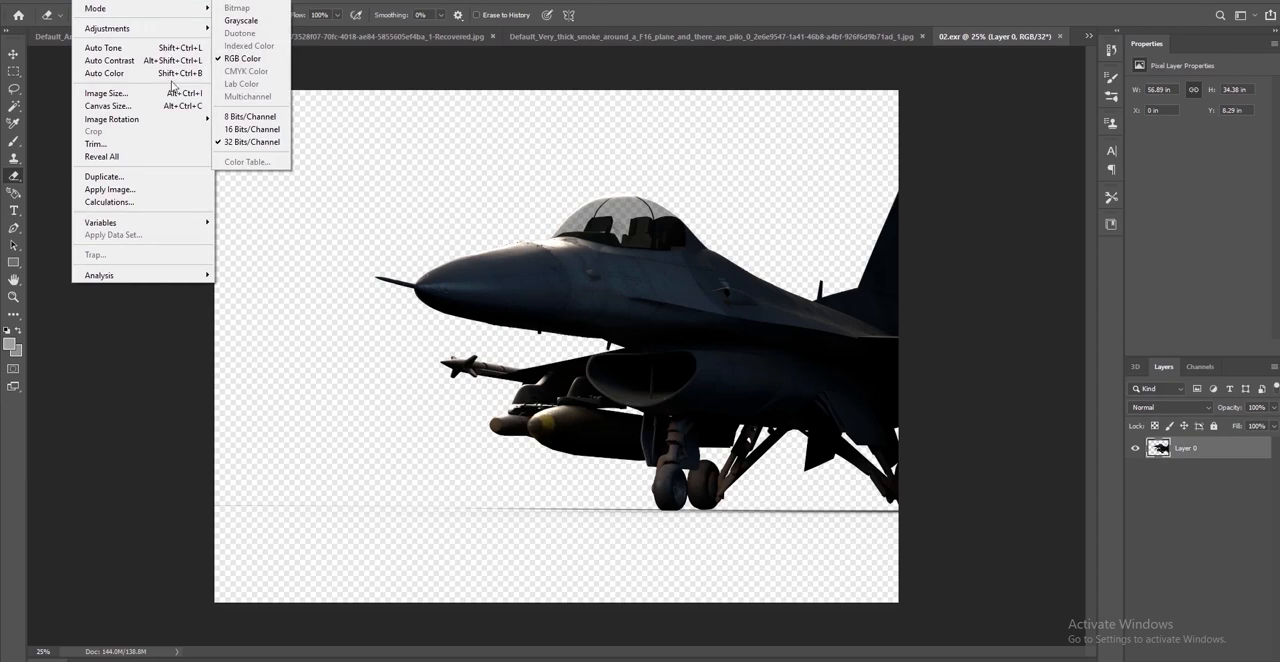
{"action": "left_click", "coordinate": [272, 130]}
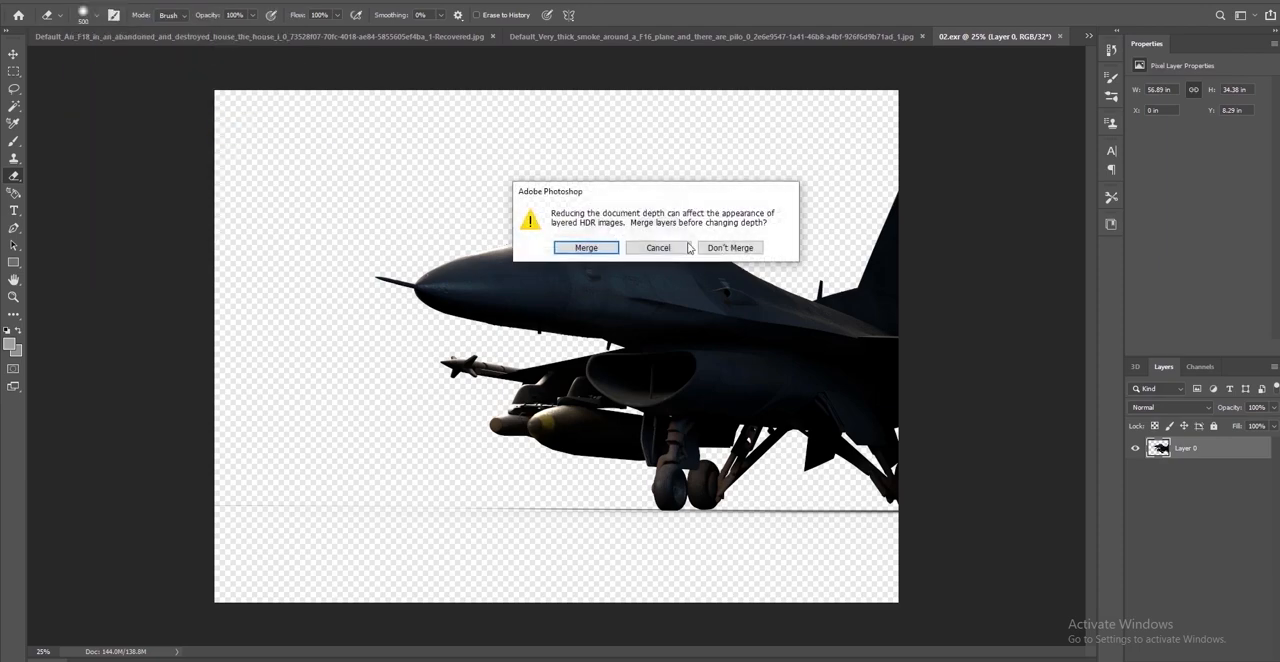
{"action": "left_click", "coordinate": [746, 250]}
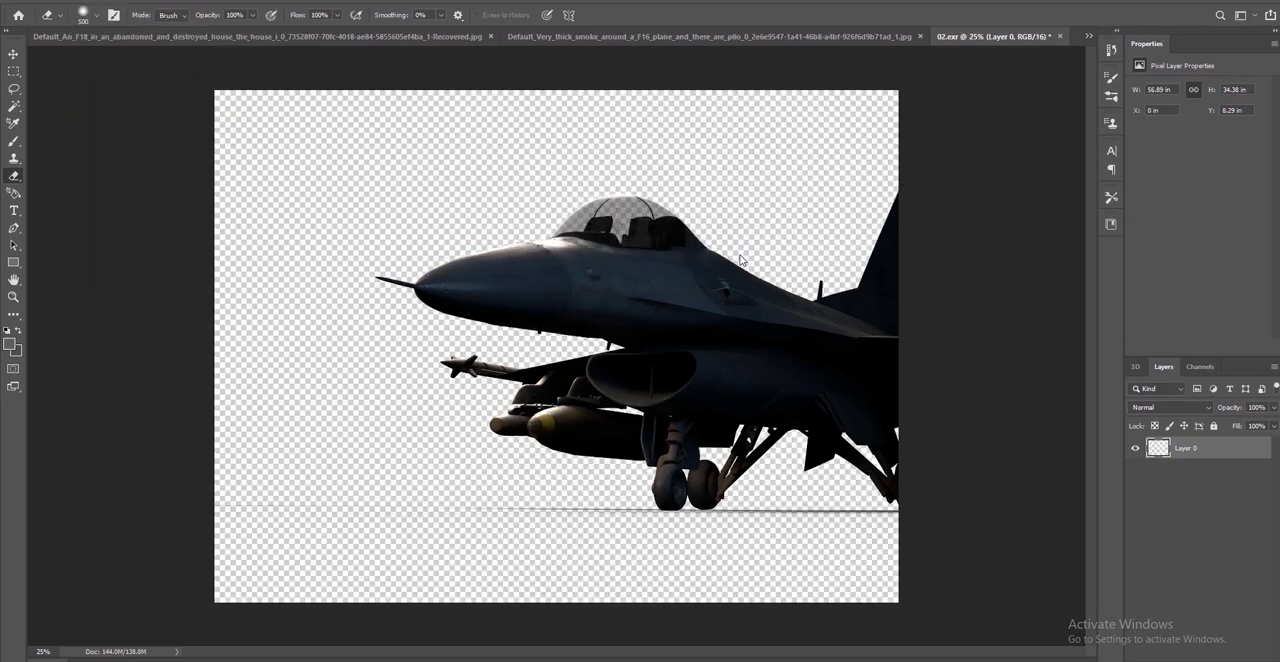
Copy the F-16 render layer from 02.exr into the thick-smoke background document with the Move tool, accepting the different bit depth
{"action": "left_click", "coordinate": [13, 54]}
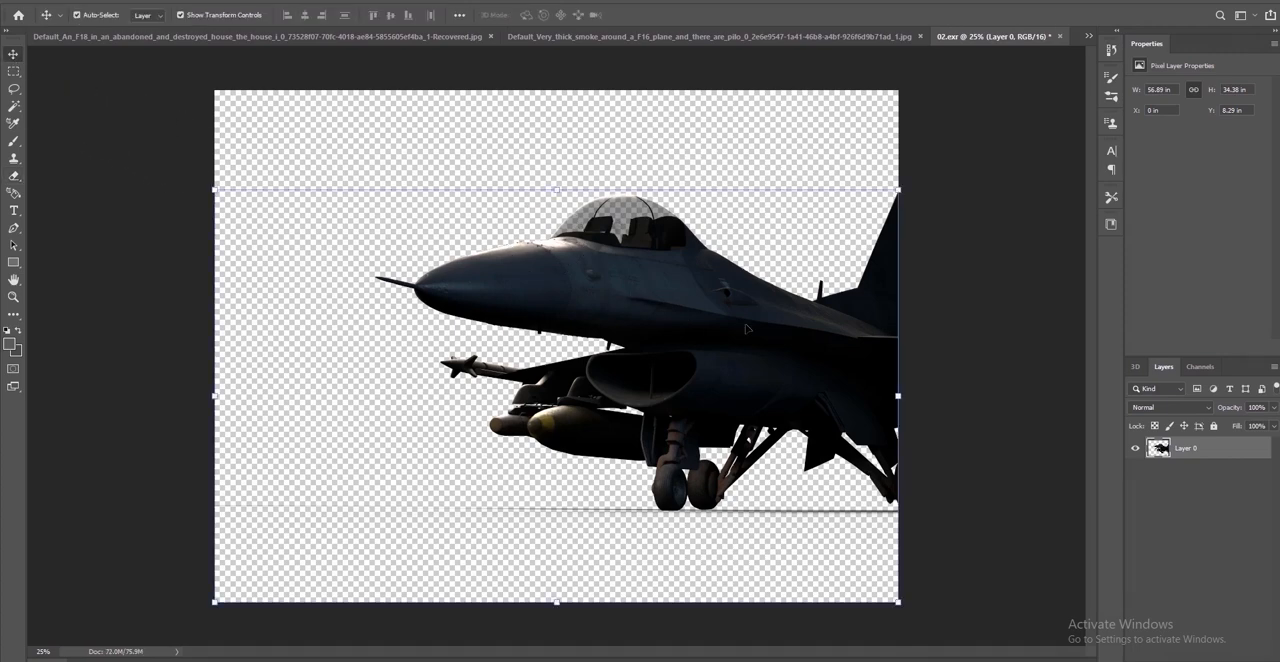
{"action": "left_click_drag", "start_coordinate": [748, 330], "coordinate": [683, 375]}
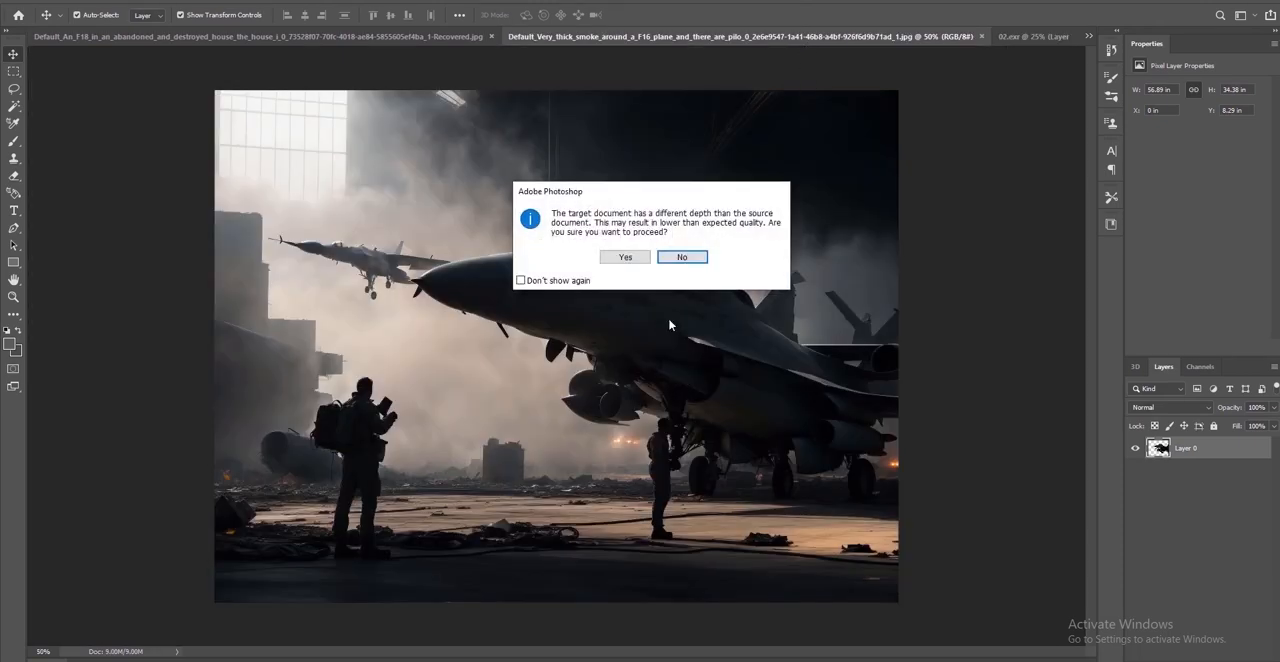
{"action": "left_click", "coordinate": [642, 264]}
{"action": "left_click_drag", "start_coordinate": [750, 344], "coordinate": [735, 318]}
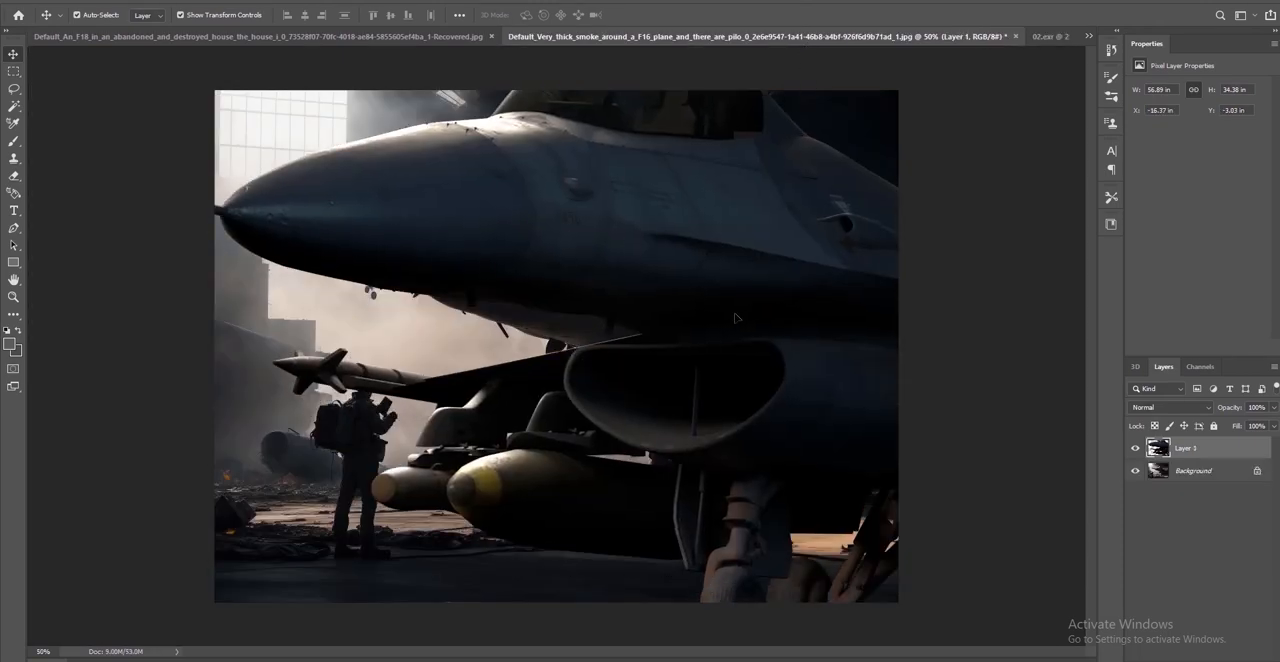
Scale the F-16 in Layer 1 down proportionally to about 56% and move it over the background's jet
{"action": "scroll", "coordinate": [735, 314], "scroll_direction": "down", "scroll_amount": 8, "text": "alt"}
{"action": "left_click_drag", "start_coordinate": [681, 425], "coordinate": [643, 312]}
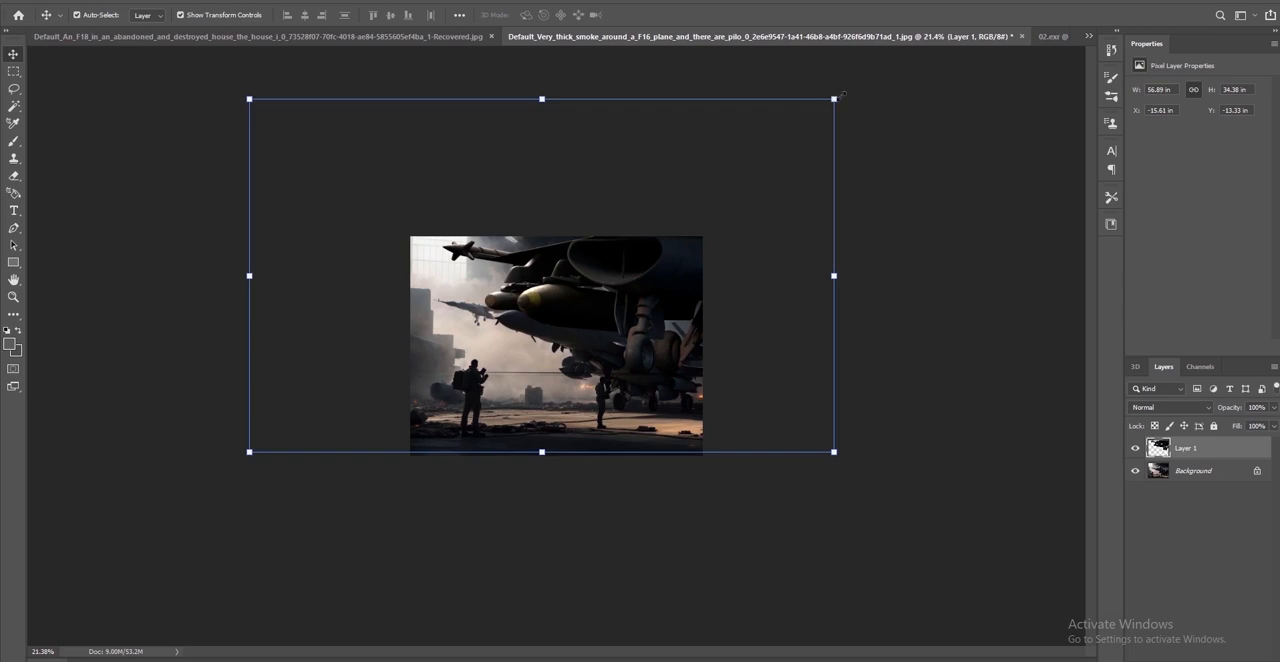
{"action": "left_click_drag", "start_coordinate": [843, 94], "coordinate": [617, 305]}
{"action": "left_click_drag", "start_coordinate": [481, 332], "coordinate": [623, 343]}
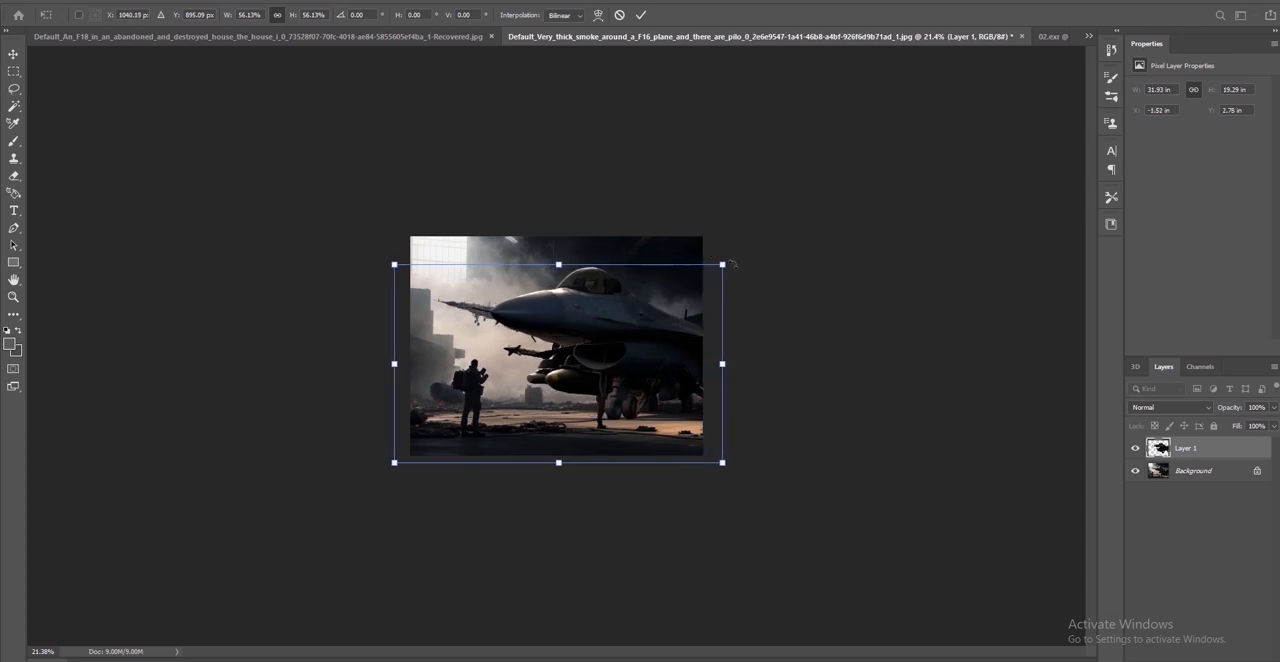
Fit the F-16 layer to the full canvas width at about 50% scale, resting on the canvas's lower edge, and apply the transform
{"action": "left_click_drag", "start_coordinate": [722, 264], "coordinate": [703, 275]}
{"action": "key", "text": "ctrl+z"}
{"action": "left_click_drag", "start_coordinate": [395, 276], "coordinate": [409, 286]}
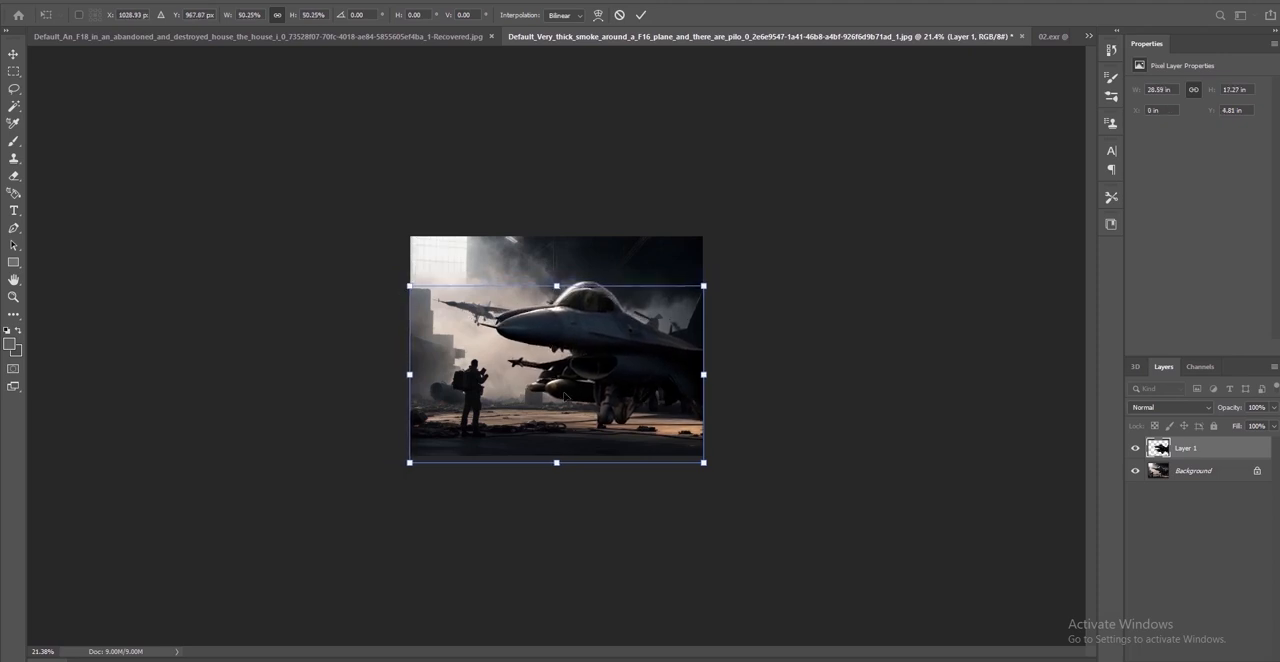
{"action": "left_click_drag", "start_coordinate": [565, 397], "coordinate": [564, 391]}
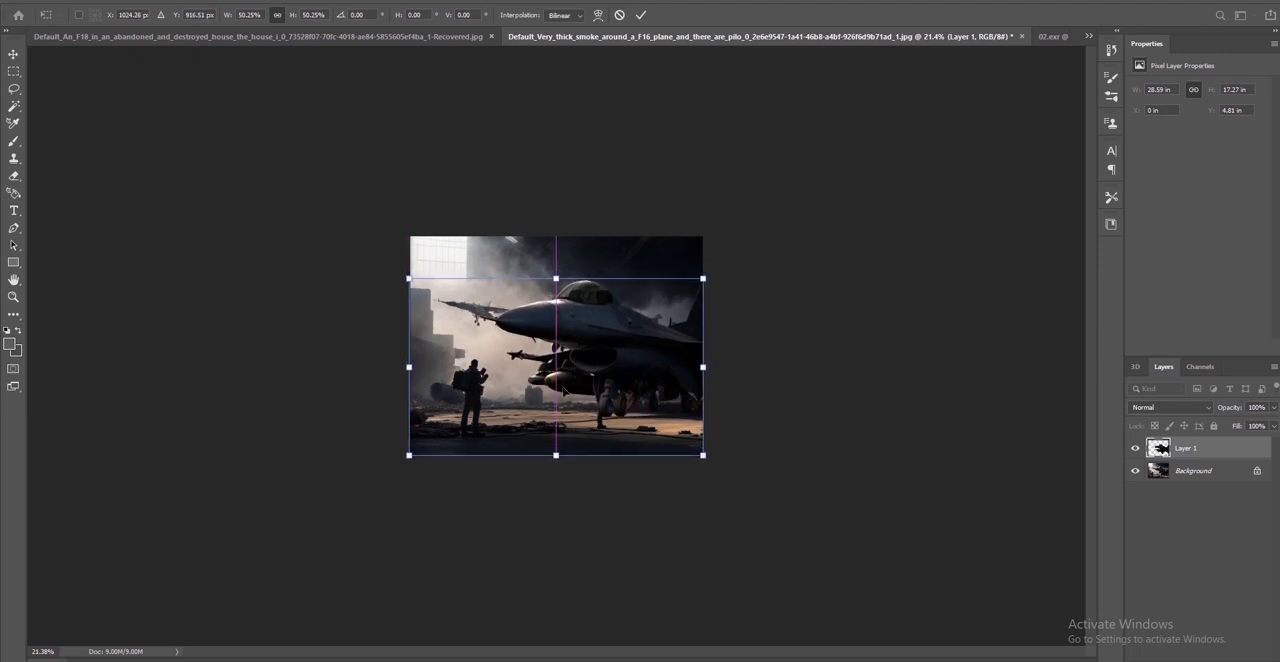
{"action": "left_click_drag", "start_coordinate": [408, 278], "coordinate": [410, 280]}
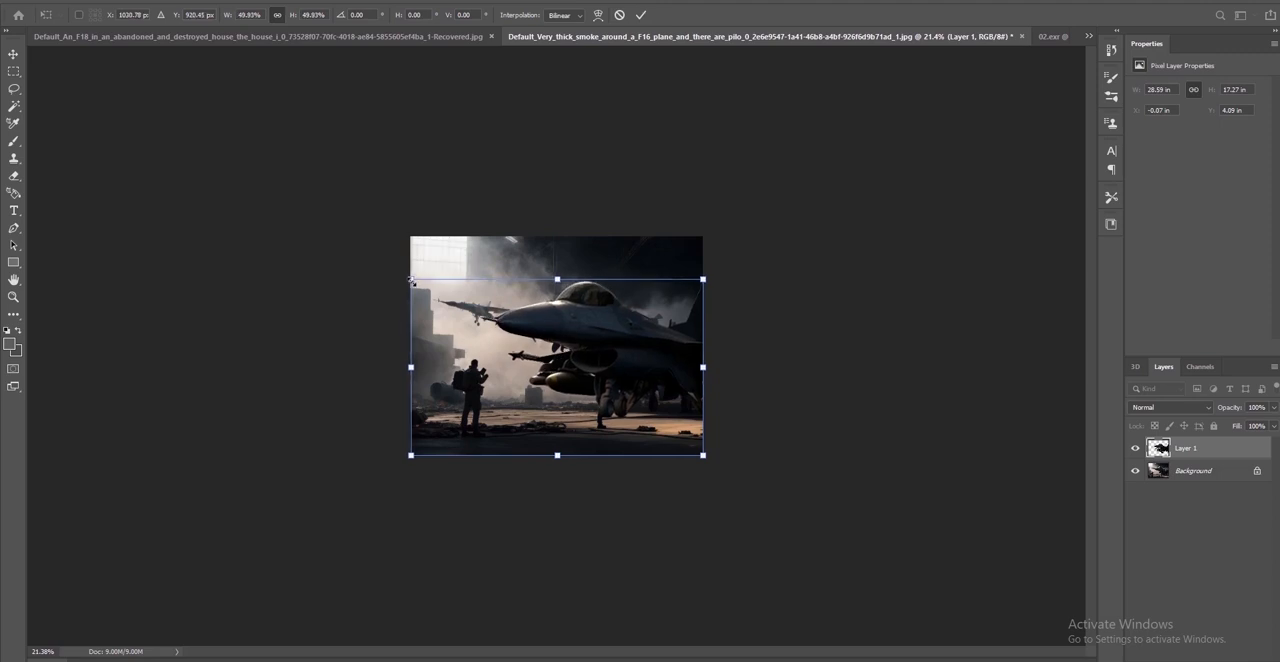
{"action": "scroll", "coordinate": [760, 290], "scroll_direction": "up", "scroll_amount": 10, "text": "alt"}
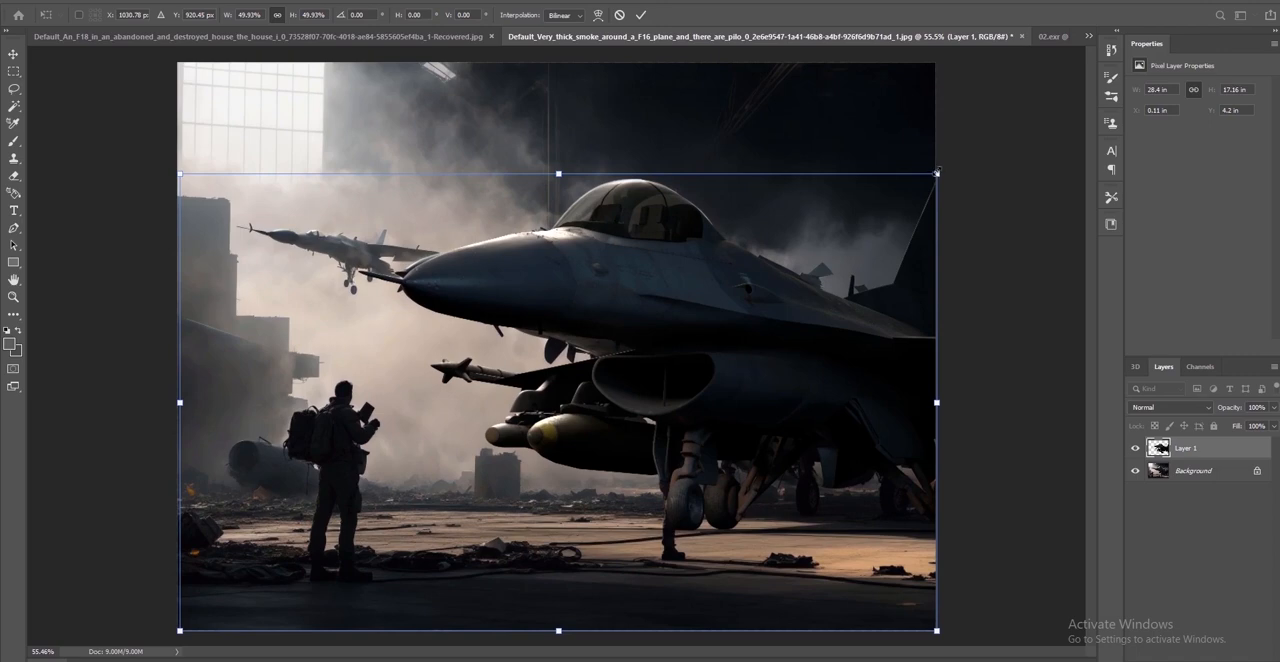
{"action": "left_click_drag", "start_coordinate": [932, 175], "coordinate": [930, 176]}
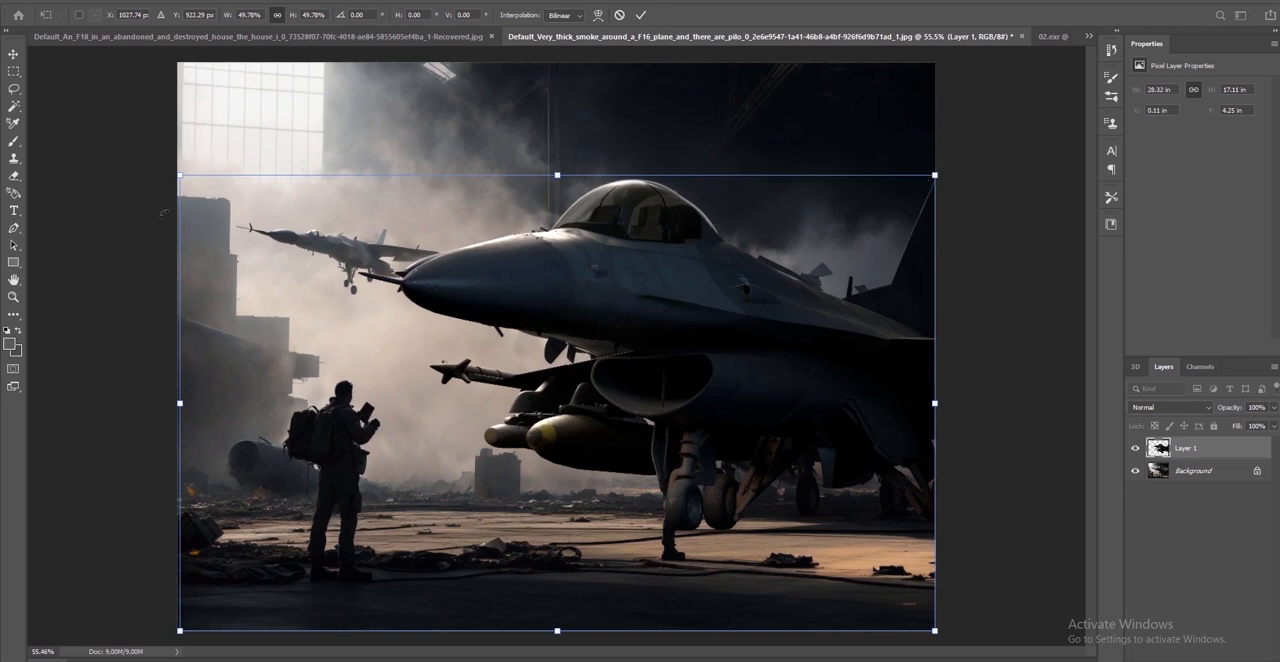
{"action": "left_click_drag", "start_coordinate": [180, 175], "coordinate": [178, 174]}
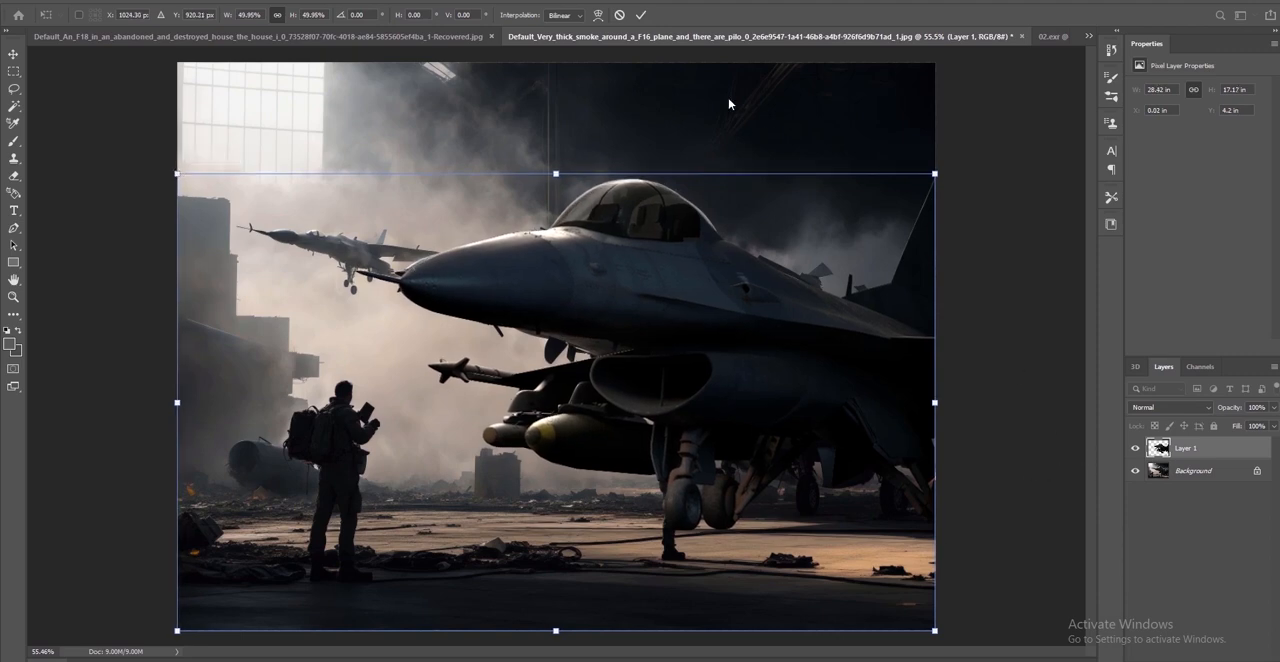
{"action": "left_click", "coordinate": [641, 15]}
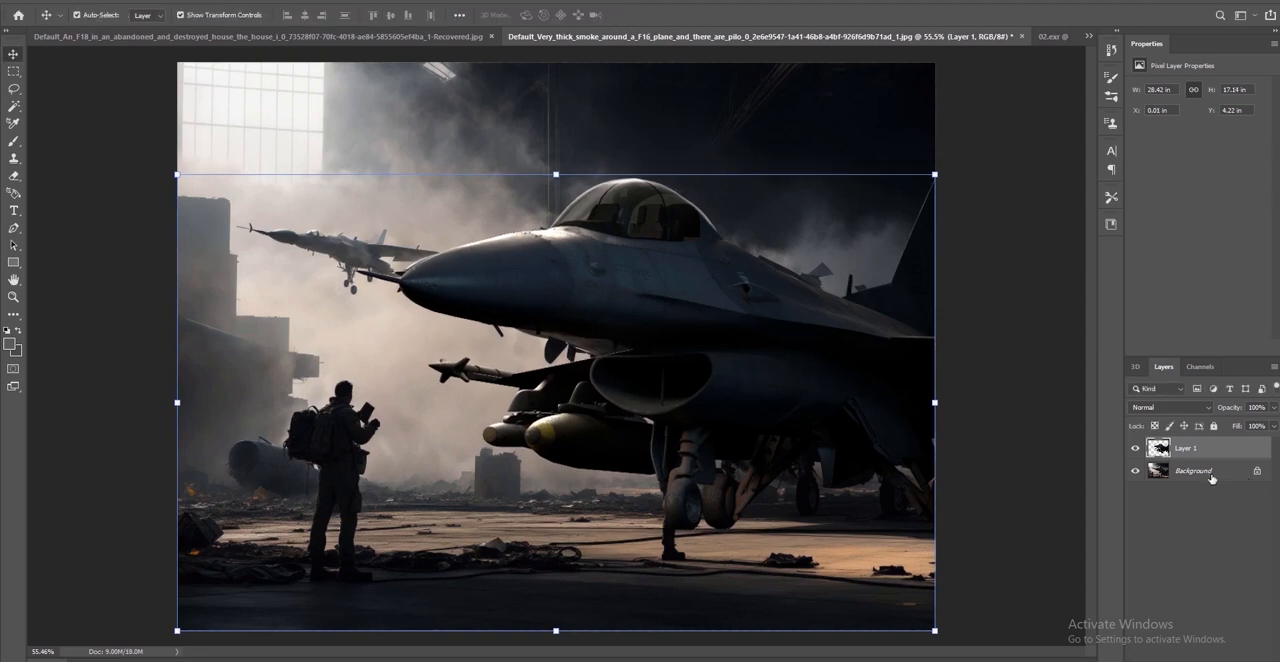
Unlock the Background layer and add a Color Balance adjustment clipped to the F-16 in Layer 1
{"action": "left_click", "coordinate": [1257, 470]}
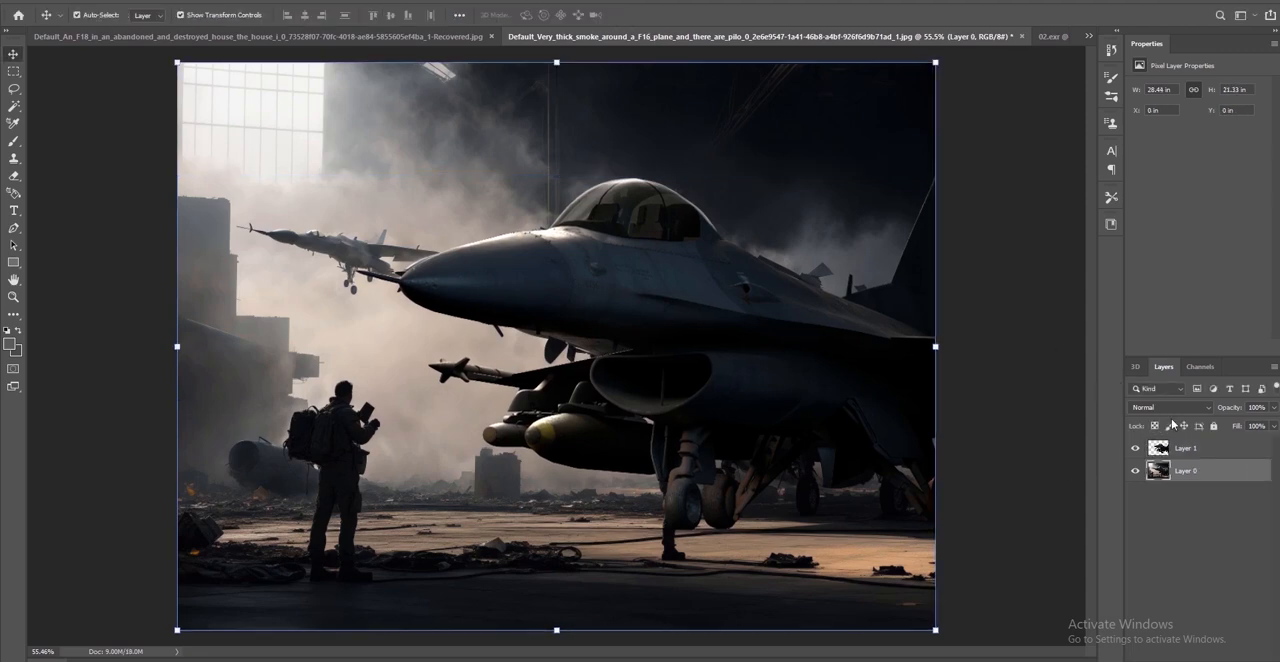
{"action": "left_click", "coordinate": [1191, 449]}
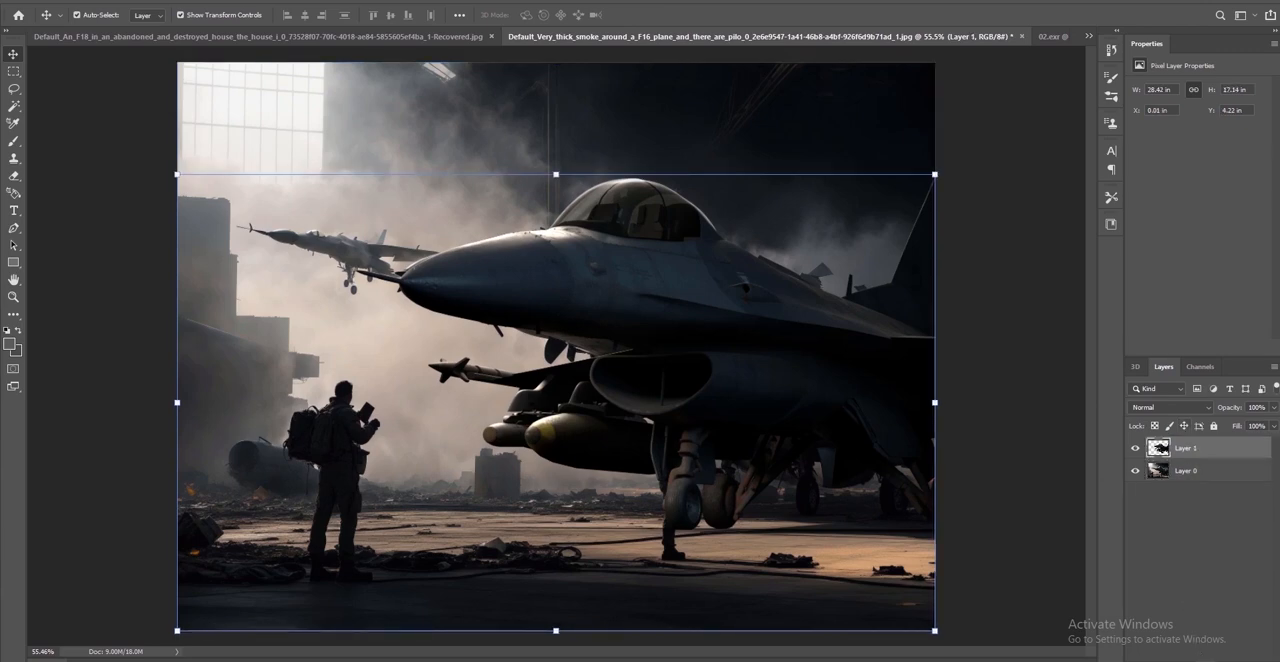
{"action": "left_click", "coordinate": [1205, 660]}
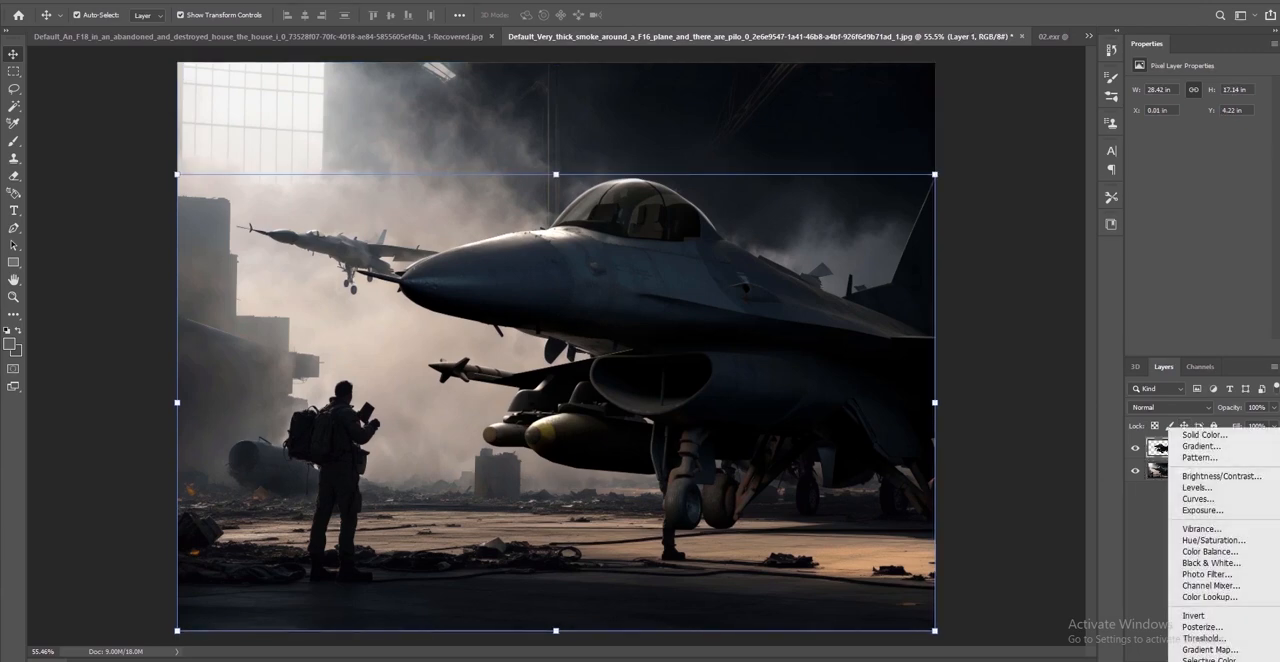
{"action": "left_click", "coordinate": [1209, 552]}
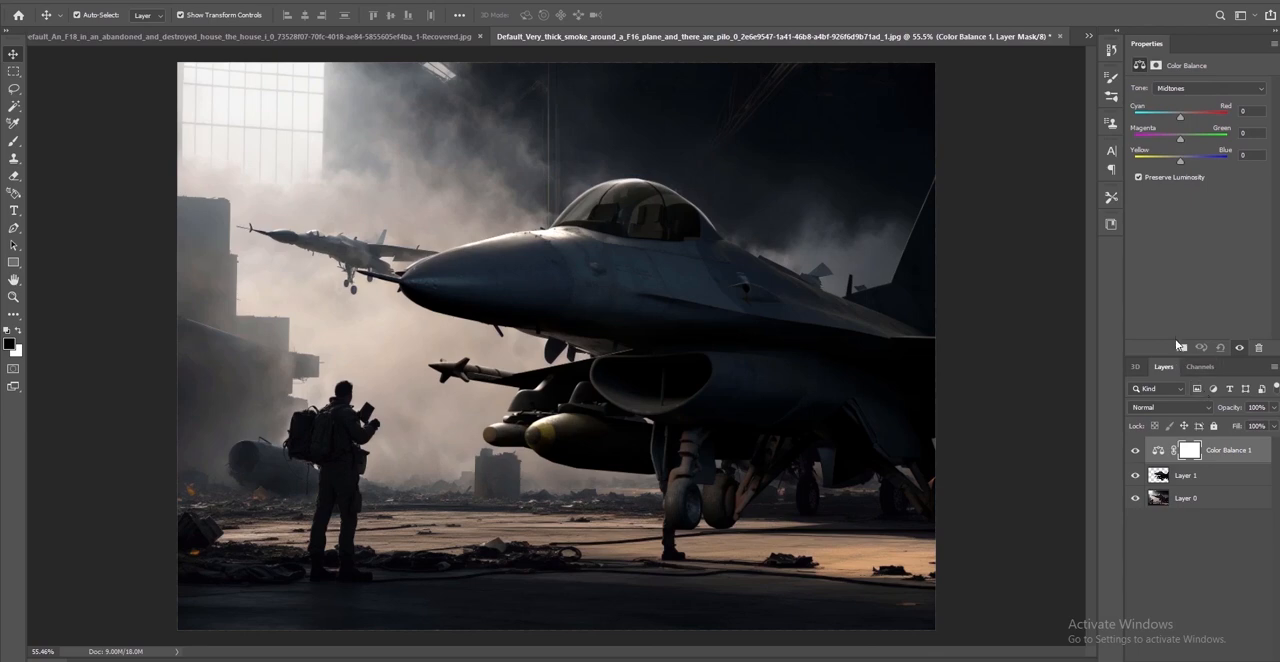
{"action": "left_click", "coordinate": [1180, 347]}
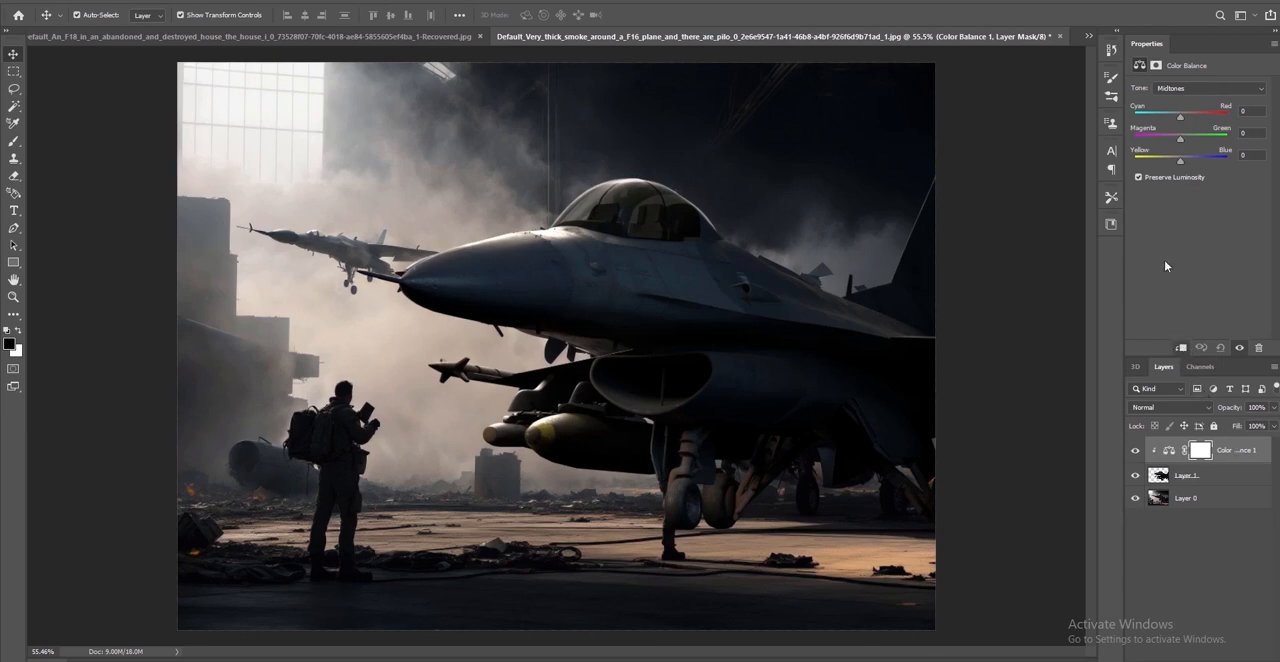
Fine-tune the Midtones of the F-16's Color Balance adjustment on all three color axes
{"action": "left_click_drag", "start_coordinate": [1182, 118], "coordinate": [1179, 121]}
{"action": "left_click_drag", "start_coordinate": [1179, 165], "coordinate": [1181, 163]}
{"action": "left_click_drag", "start_coordinate": [1180, 142], "coordinate": [1182, 139]}
{"action": "left_click_drag", "start_coordinate": [1181, 140], "coordinate": [1181, 161]}
Make a subtle Shadows correction in the F-16's Color Balance adjustment, undoing the first shift of -1, -4 and +9
{"action": "left_click", "coordinate": [1185, 89]}
{"action": "left_click", "coordinate": [1182, 93]}
{"action": "left_click_drag", "start_coordinate": [1180, 117], "coordinate": [1182, 118]}
{"action": "left_click_drag", "start_coordinate": [1180, 139], "coordinate": [1187, 164]}
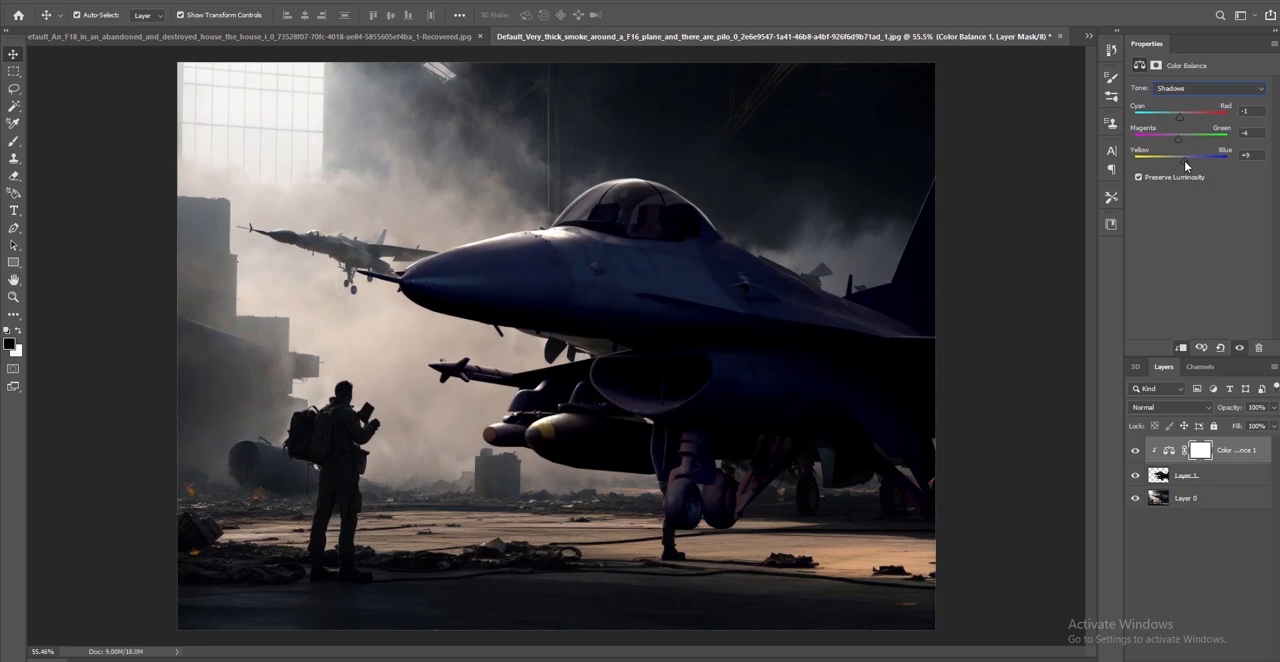
{"action": "key", "text": "ctrl+z"}
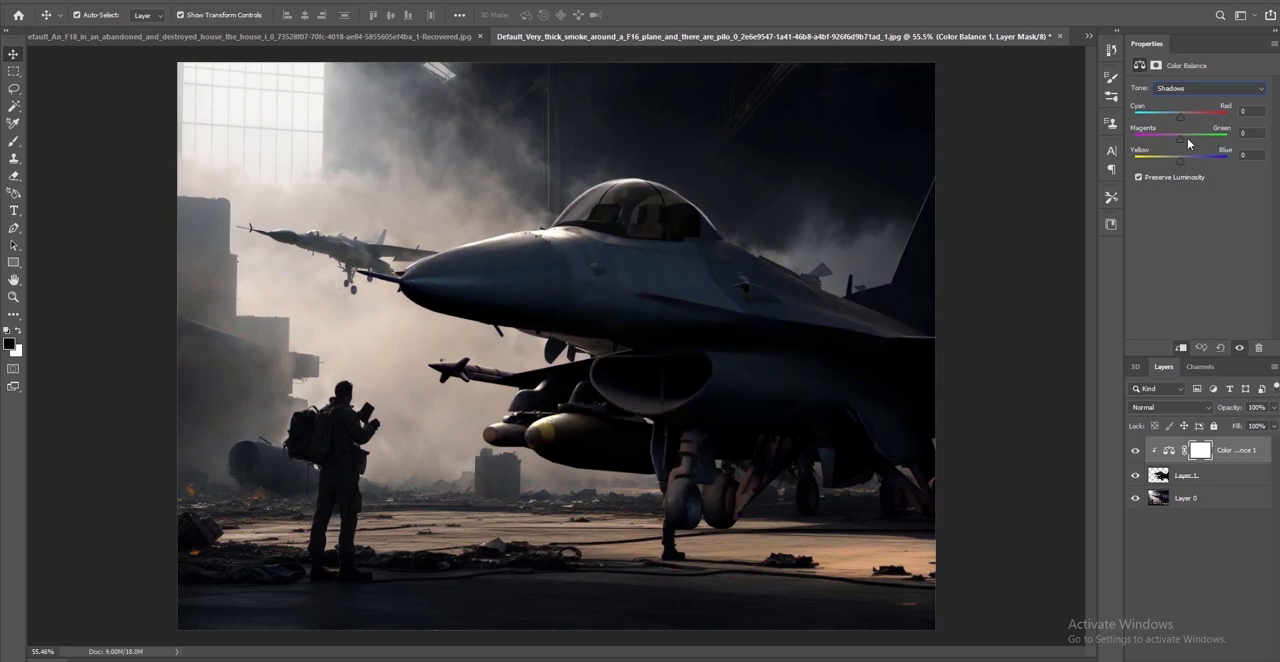
{"action": "left_click_drag", "start_coordinate": [1180, 143], "coordinate": [1180, 143]}
{"action": "left_click_drag", "start_coordinate": [1181, 118], "coordinate": [1183, 118]}
{"action": "left_click_drag", "start_coordinate": [1182, 168], "coordinate": [1184, 170]}
Set the Highlights of the F-16's Color Balance to +1 Cyan-Red, +4 Magenta-Green and +9 Yellow-Blue
{"action": "left_click", "coordinate": [1184, 89]}
{"action": "left_click", "coordinate": [1182, 116]}
{"action": "left_click_drag", "start_coordinate": [1181, 117], "coordinate": [1180, 157]}
Add a Hue/Saturation adjustment clipped to the F-16 and set its Saturation to -14
{"action": "left_click", "coordinate": [1202, 659]}
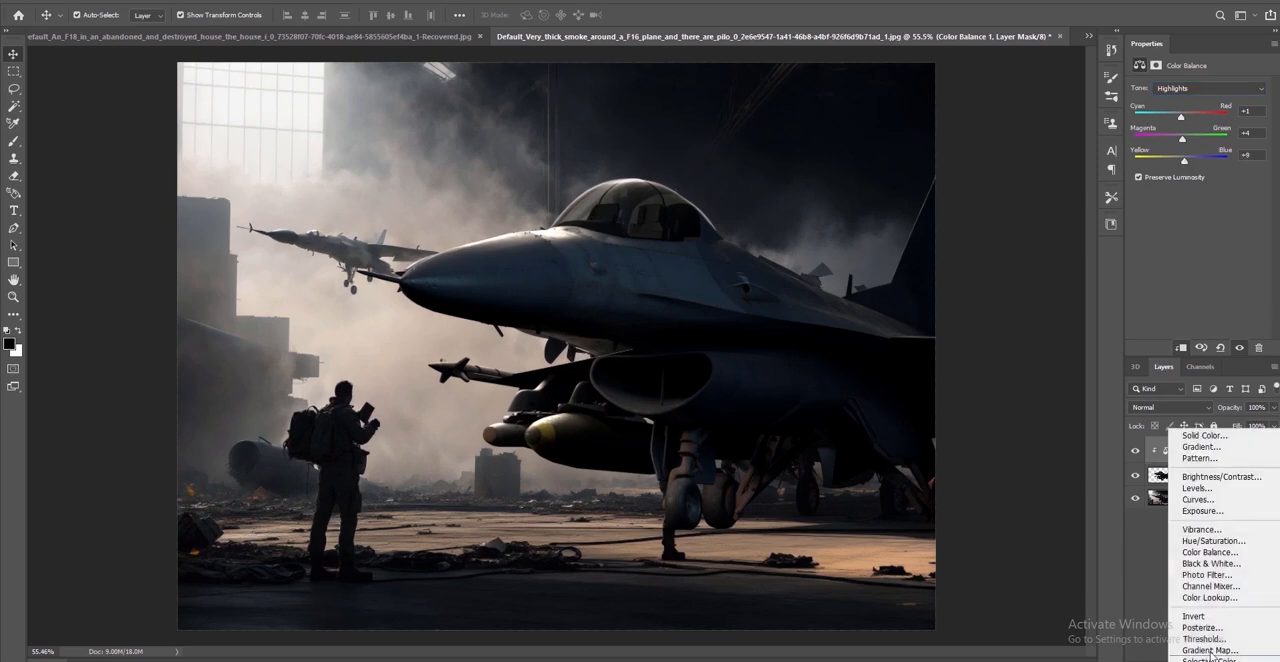
{"action": "left_click", "coordinate": [1214, 541]}
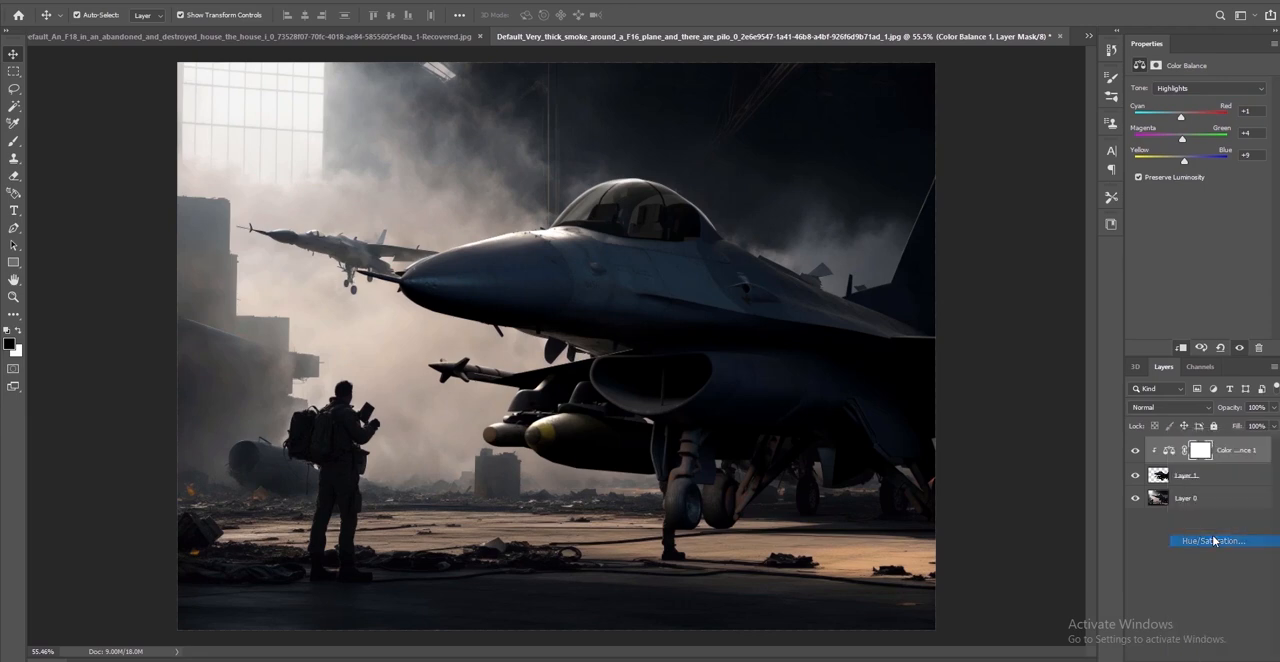
{"action": "left_click", "coordinate": [1183, 347]}
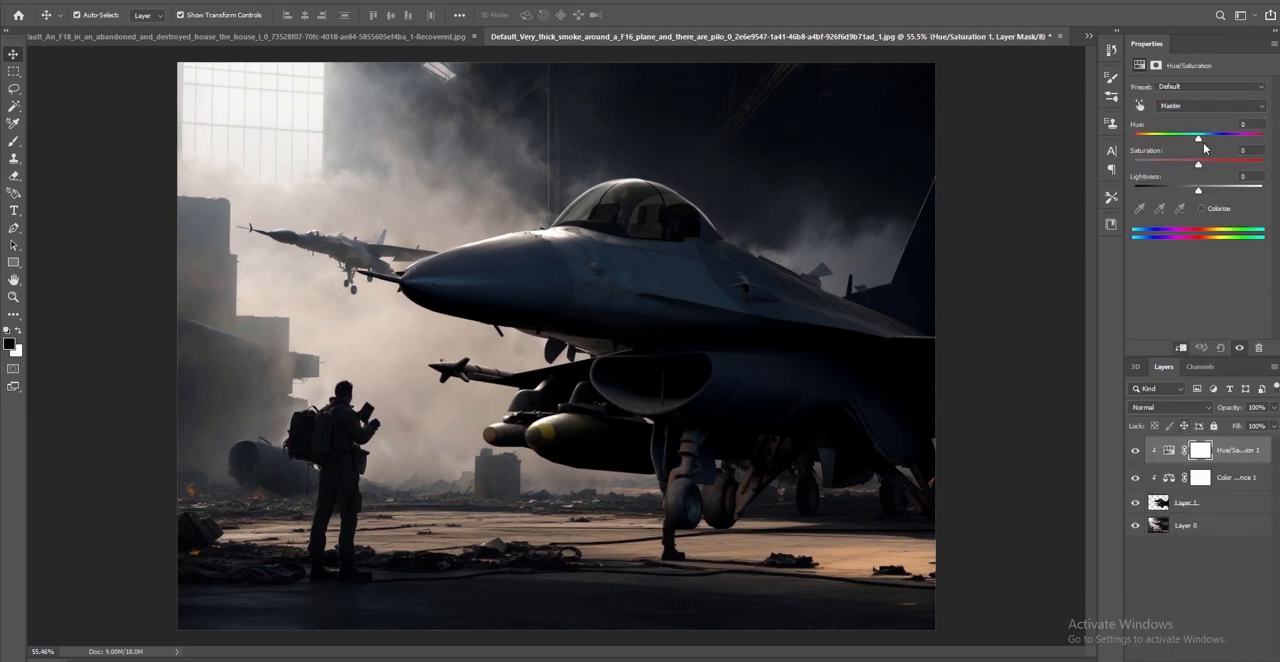
{"action": "mouse_move", "coordinate": [1198, 164]}
{"action": "left_mouse_down"}
{"action": "mouse_move", "coordinate": [1185, 167]}
{"action": "mouse_move", "coordinate": [1210, 176]}
{"action": "mouse_move", "coordinate": [1190, 162]}
{"action": "left_mouse_up"}
Add a Brightness/Contrast adjustment clipped to the F-16 with Brightness -9 and Contrast 20
{"action": "left_click", "coordinate": [1203, 659]}
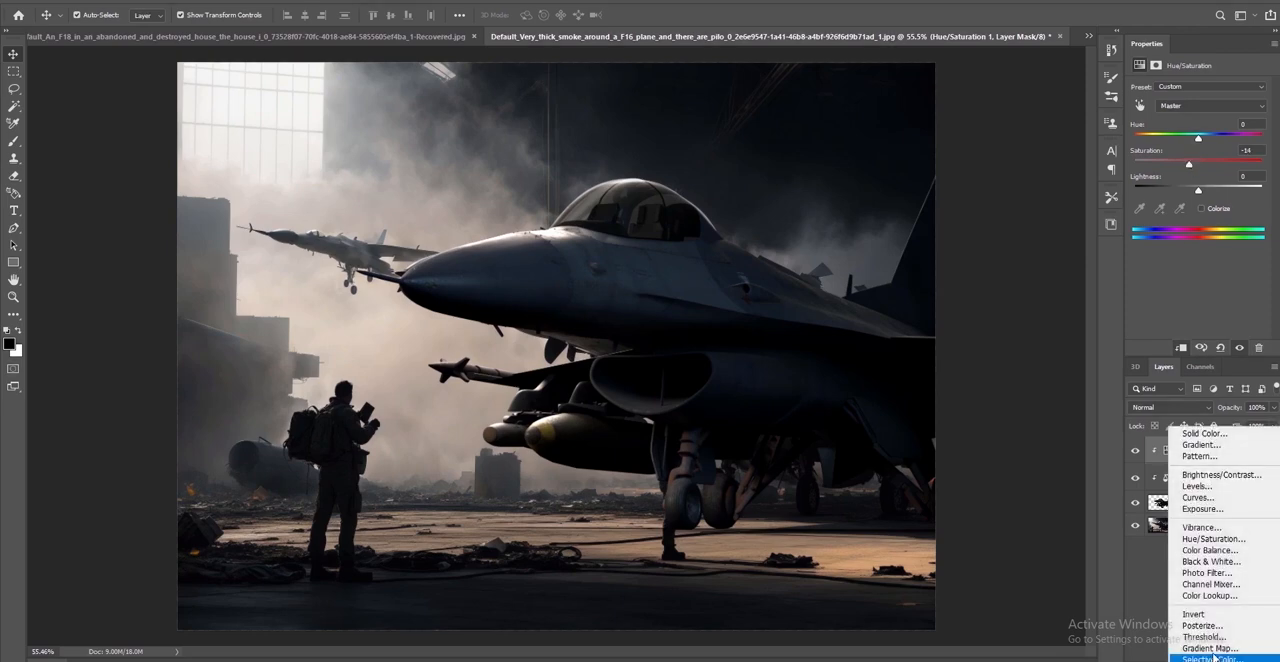
{"action": "left_click", "coordinate": [1216, 475]}
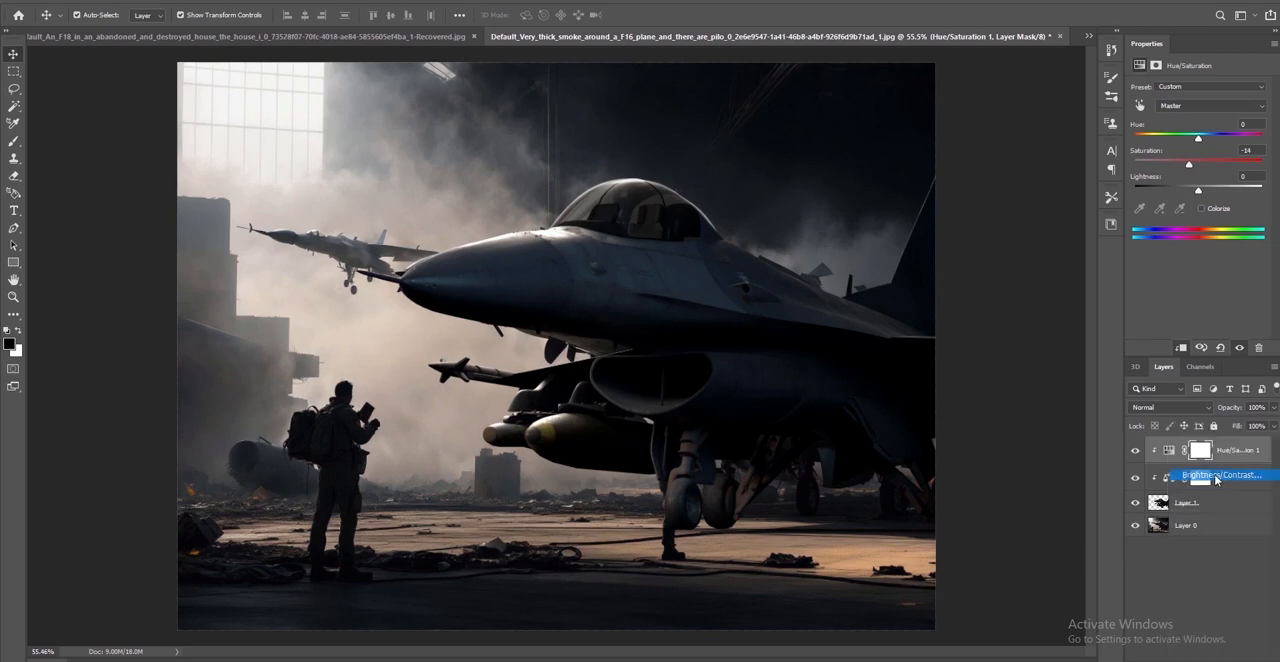
{"action": "left_click", "coordinate": [1181, 347]}
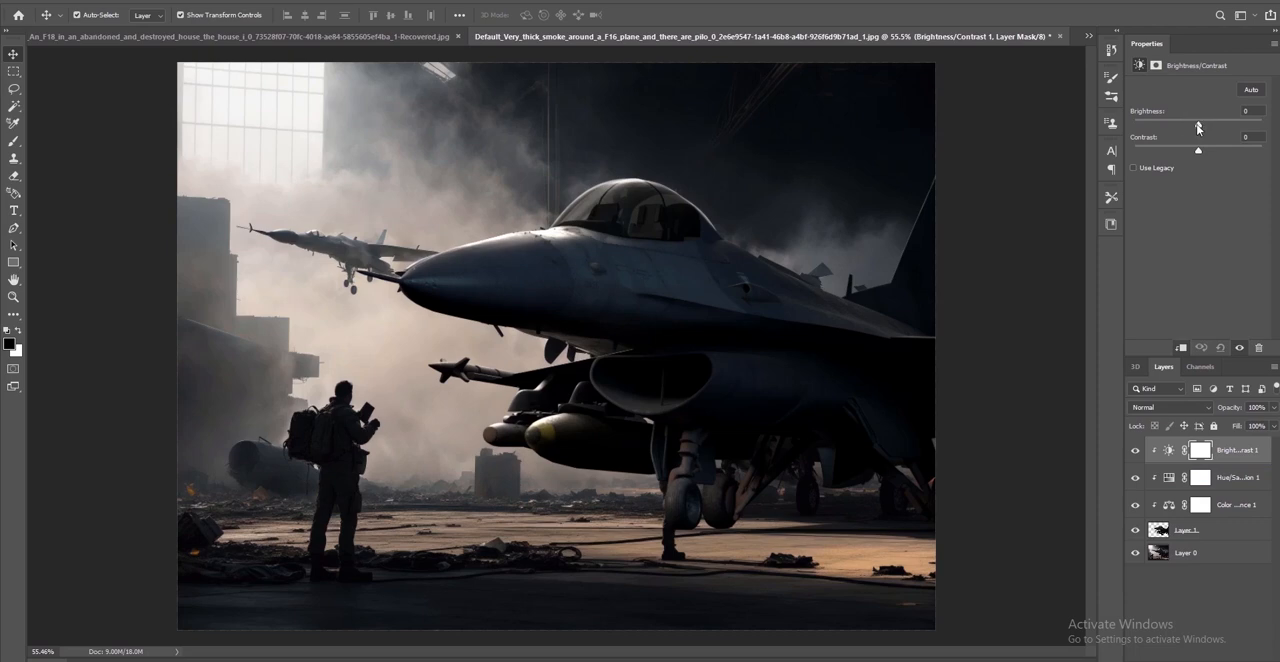
{"action": "left_click_drag", "start_coordinate": [1198, 127], "coordinate": [1203, 157]}
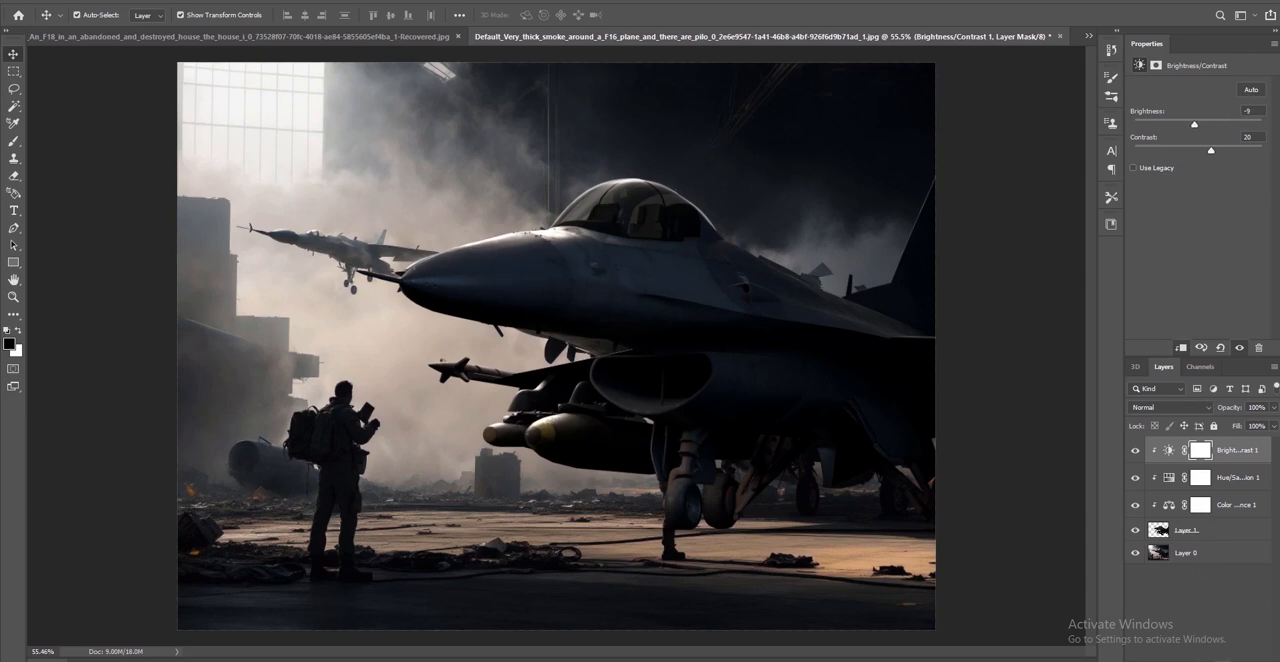
Add a Black & White adjustment layer with default values above all layers, affecting the whole image
{"action": "left_click", "coordinate": [1201, 660]}
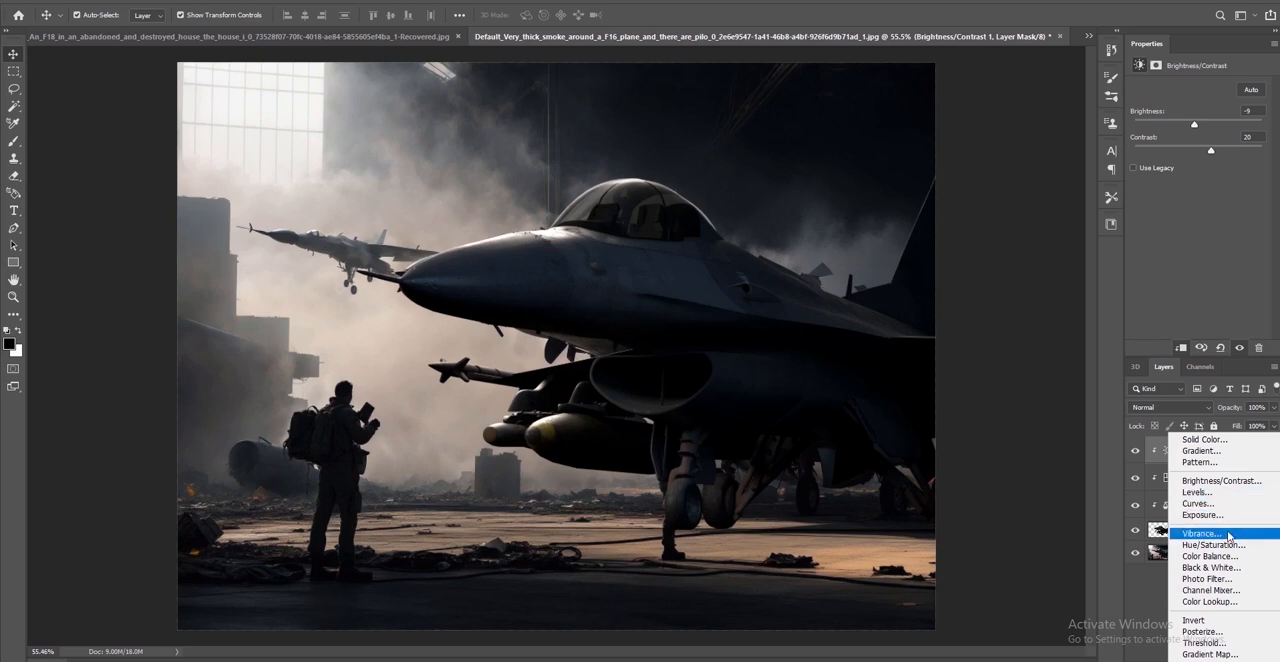
{"action": "left_click", "coordinate": [1232, 568]}
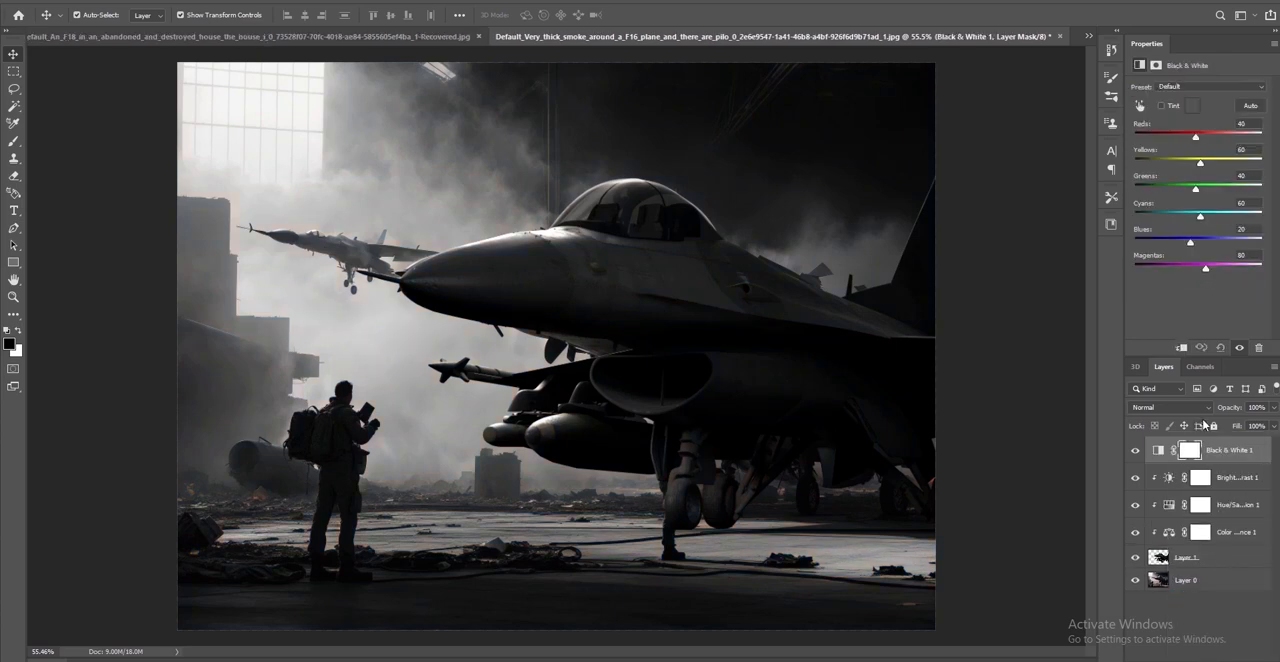
{"action": "left_click", "coordinate": [1180, 348]}
Add a Levels adjustment clipped to the F-16 with input white 191 and output levels 3 to 211, and hide Black & White 1
{"action": "left_click", "coordinate": [1201, 660]}
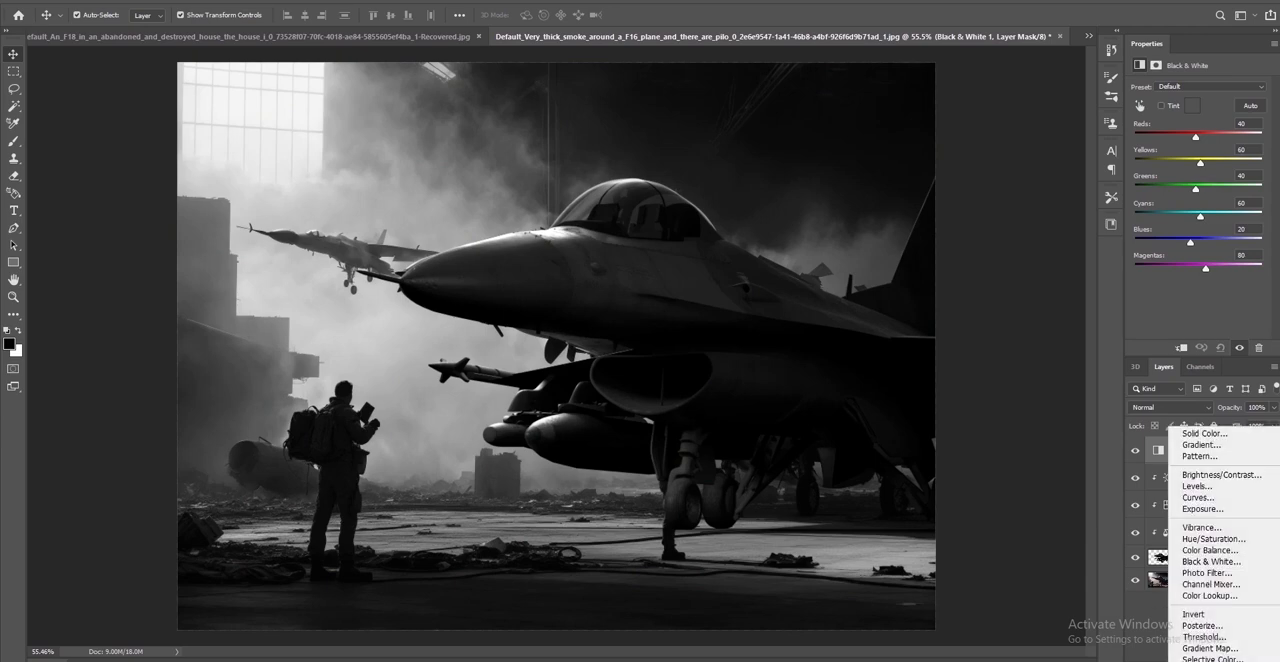
{"action": "left_click", "coordinate": [1221, 488]}
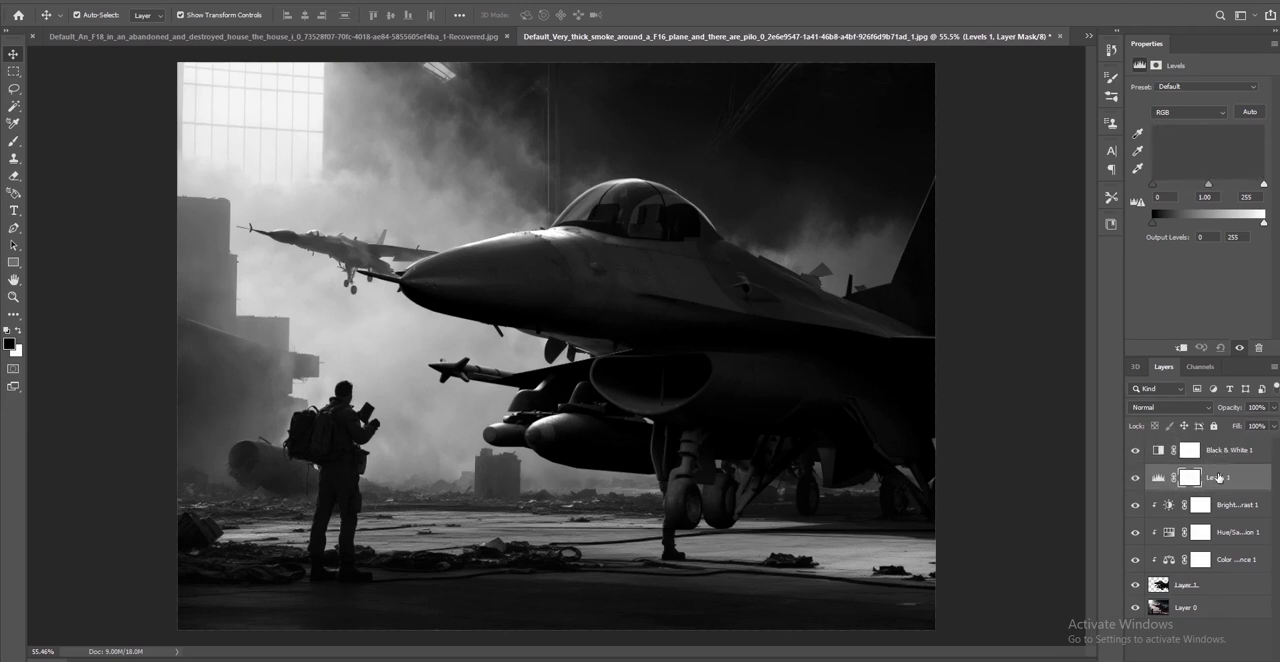
{"action": "left_click", "coordinate": [1201, 347]}
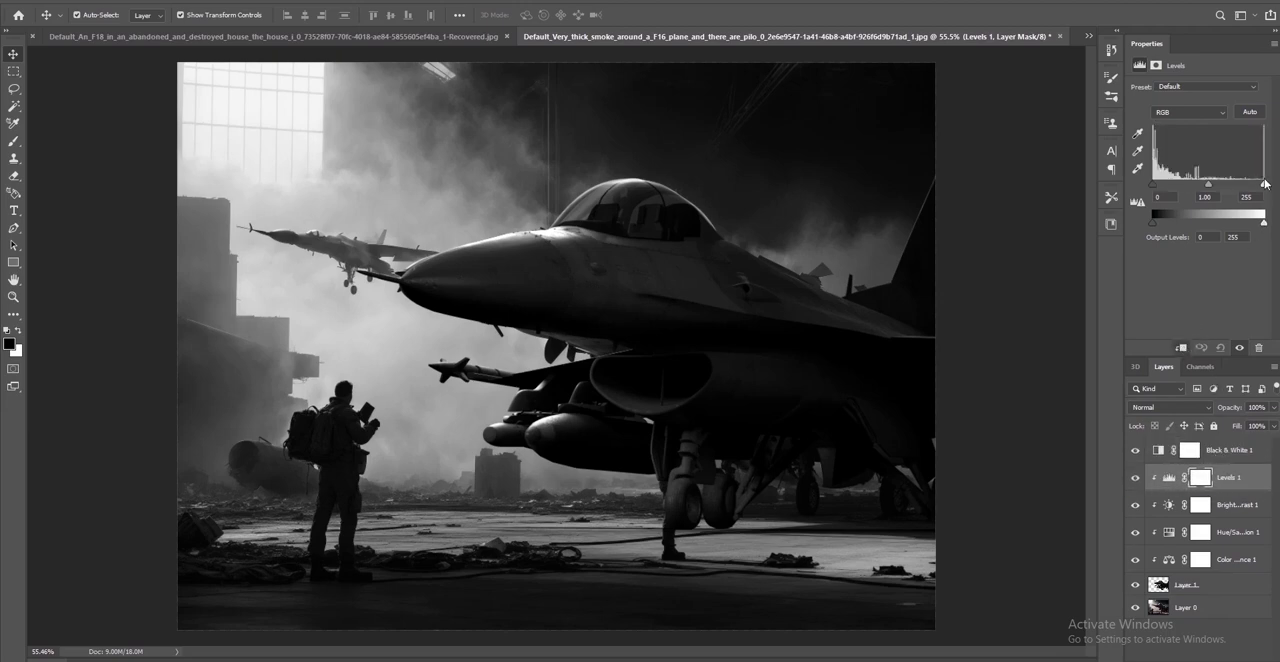
{"action": "left_click_drag", "start_coordinate": [1264, 183], "coordinate": [1234, 186]}
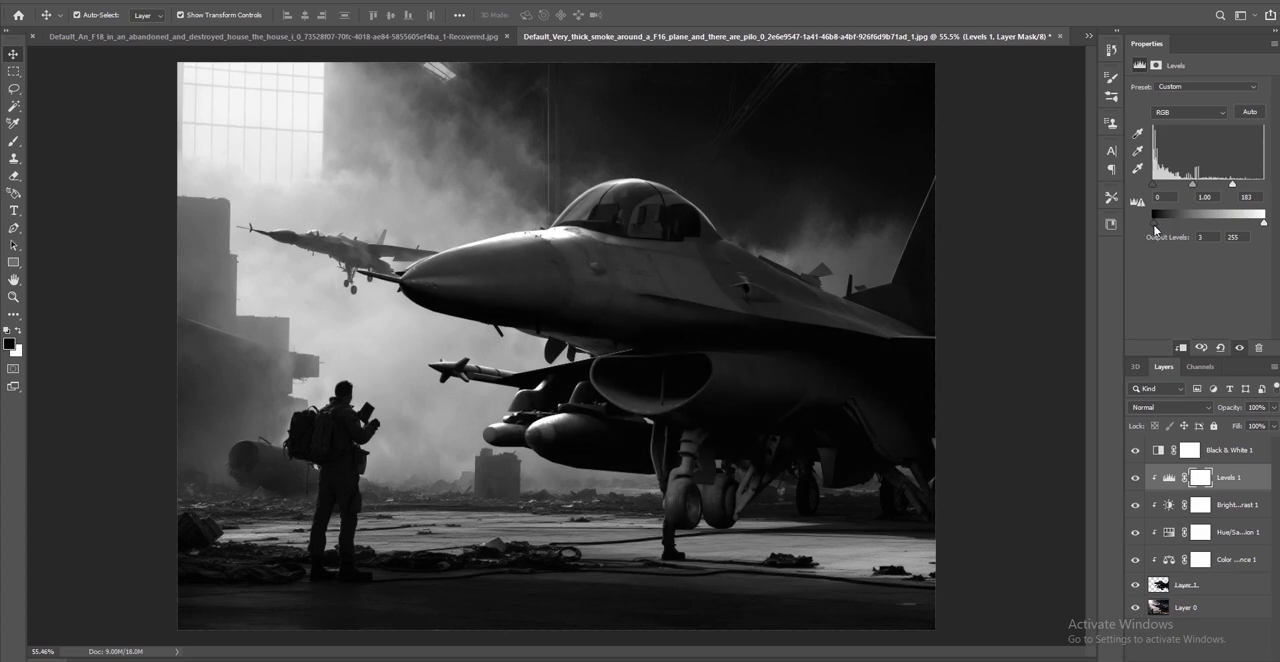
{"action": "left_click_drag", "start_coordinate": [1263, 224], "coordinate": [1245, 228]}
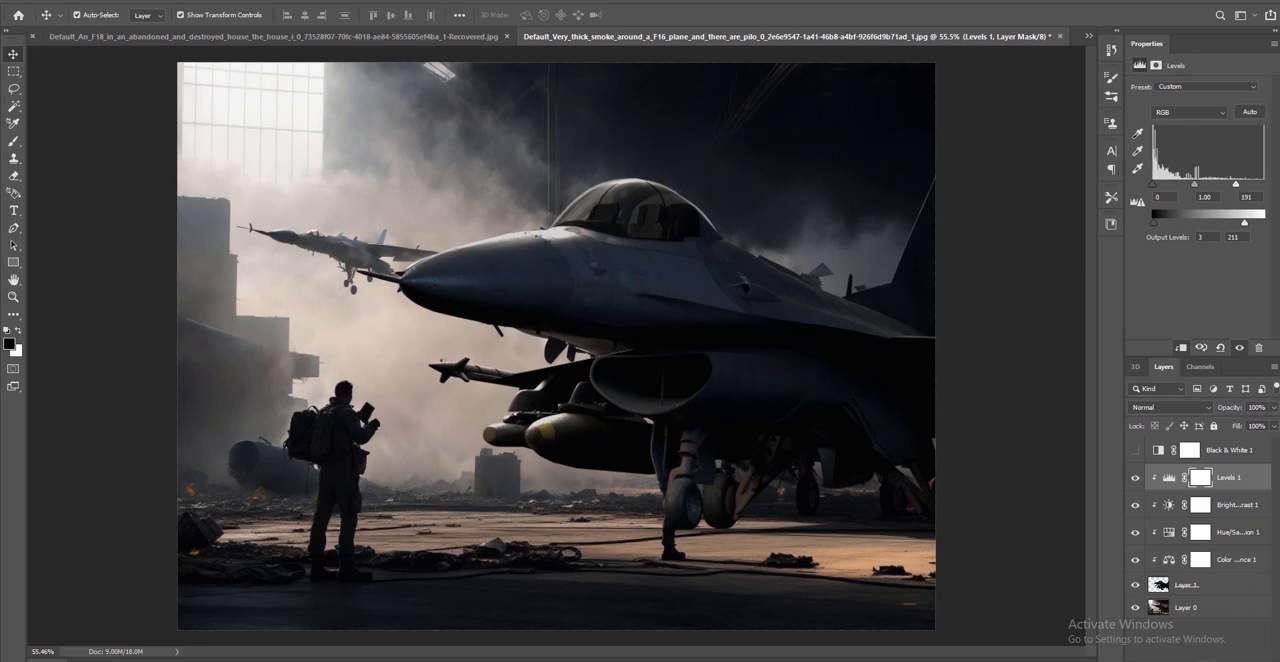
Add a Vibrance adjustment clipped to the F-16, lower its vibrance, and check the tones with Black & White 1 switched on and off
{"action": "left_click", "coordinate": [1201, 660]}
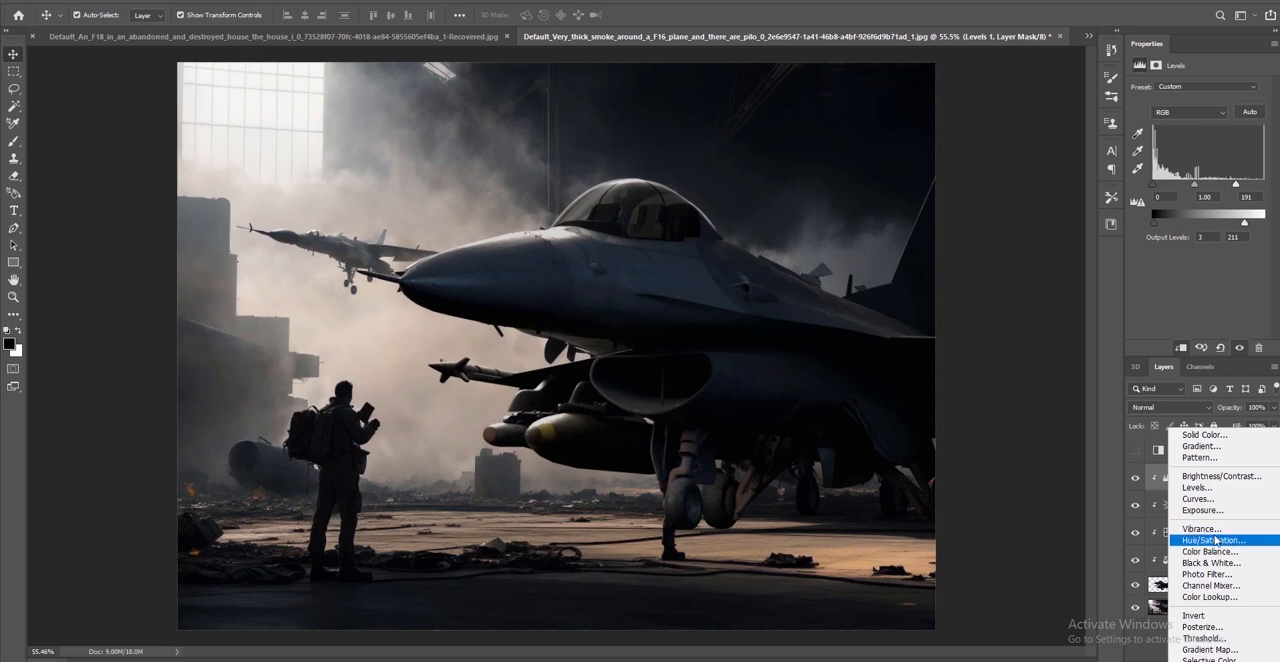
{"action": "left_click", "coordinate": [1215, 531]}
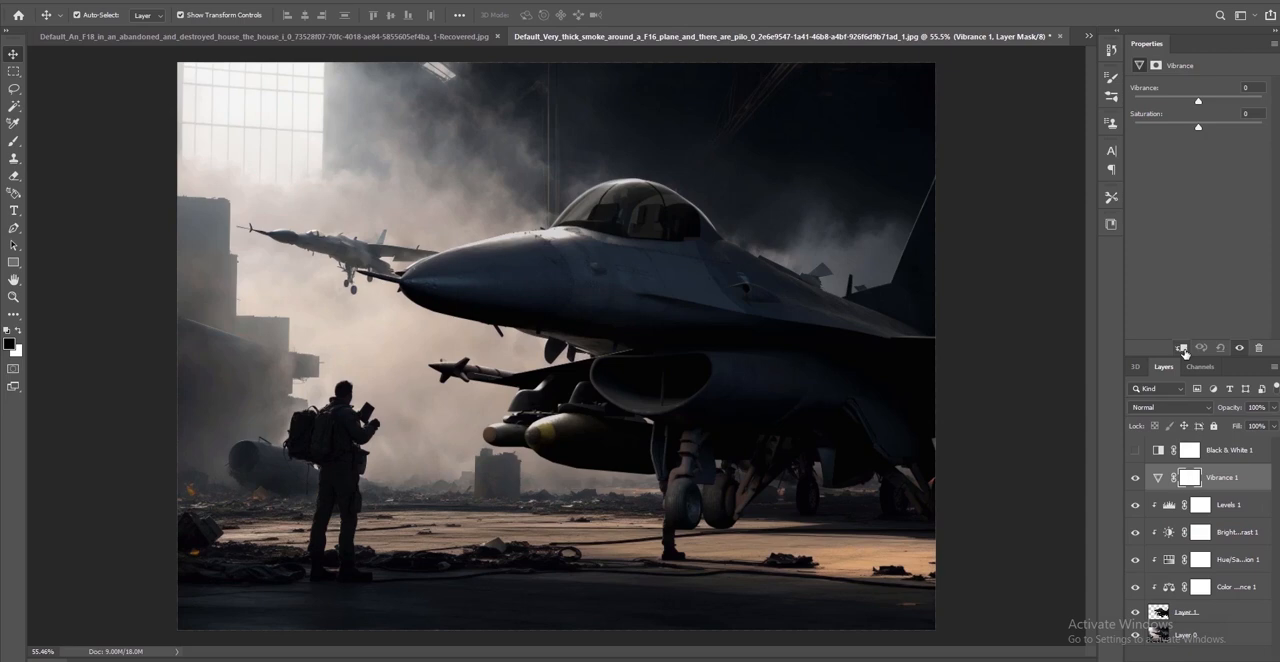
{"action": "left_click", "coordinate": [1182, 348]}
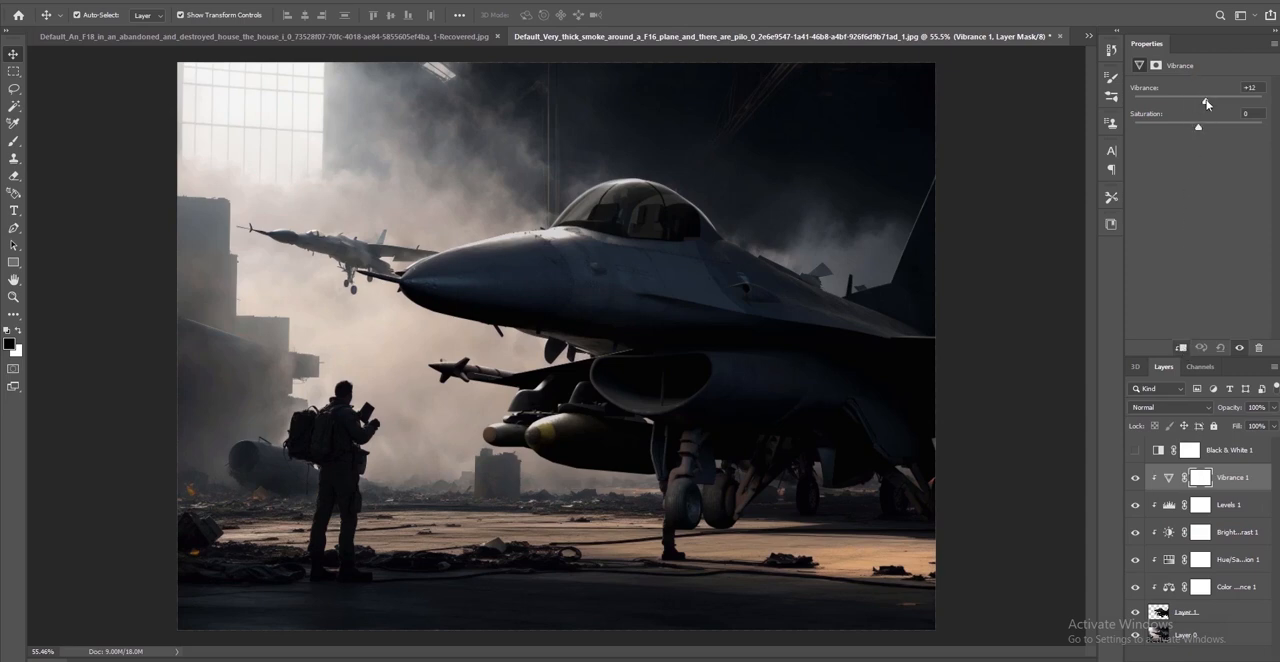
{"action": "mouse_move", "coordinate": [1205, 101]}
{"action": "left_mouse_down"}
{"action": "mouse_move", "coordinate": [1216, 103]}
{"action": "mouse_move", "coordinate": [1175, 102]}
{"action": "mouse_move", "coordinate": [1208, 130]}
{"action": "mouse_move", "coordinate": [1181, 129]}
{"action": "mouse_move", "coordinate": [1197, 127]}
{"action": "mouse_move", "coordinate": [1187, 104]}
{"action": "left_mouse_up"}
{"action": "left_click", "coordinate": [1200, 127]}
{"action": "left_click", "coordinate": [1129, 452]}
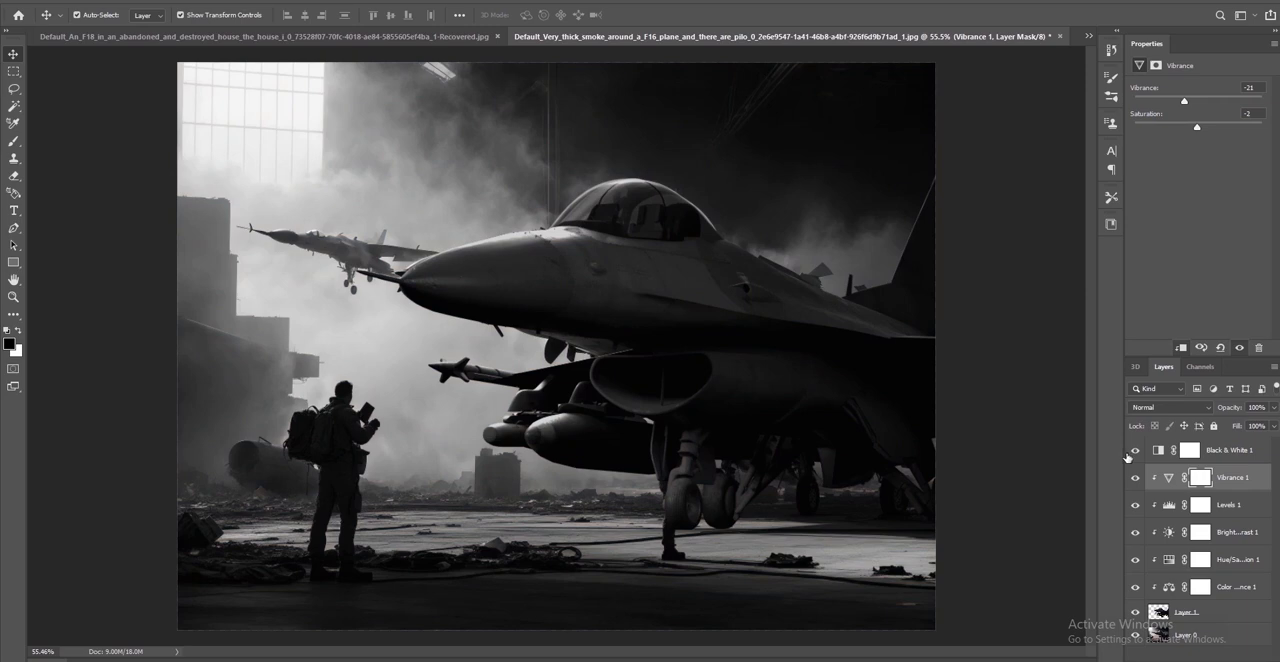
{"action": "left_click", "coordinate": [1132, 452]}
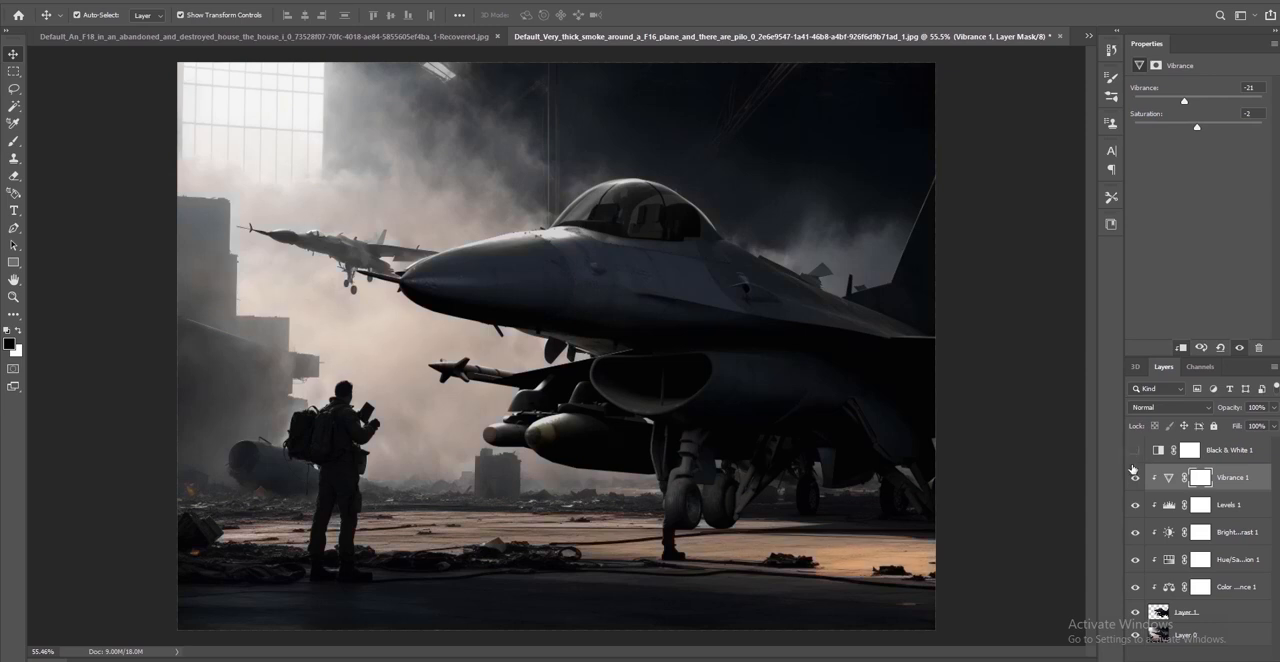
Select background Layer 0 and hide the F-16 in Layer 1
{"action": "left_click", "coordinate": [1176, 636]}
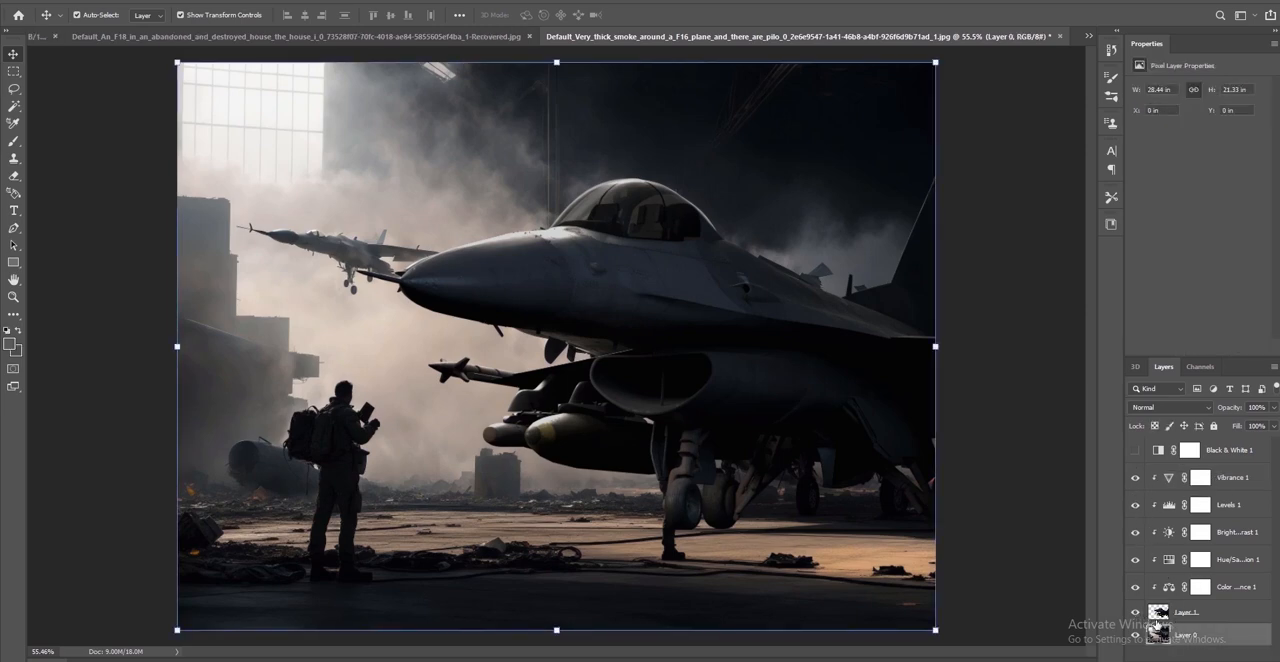
{"action": "left_click", "coordinate": [1135, 612]}
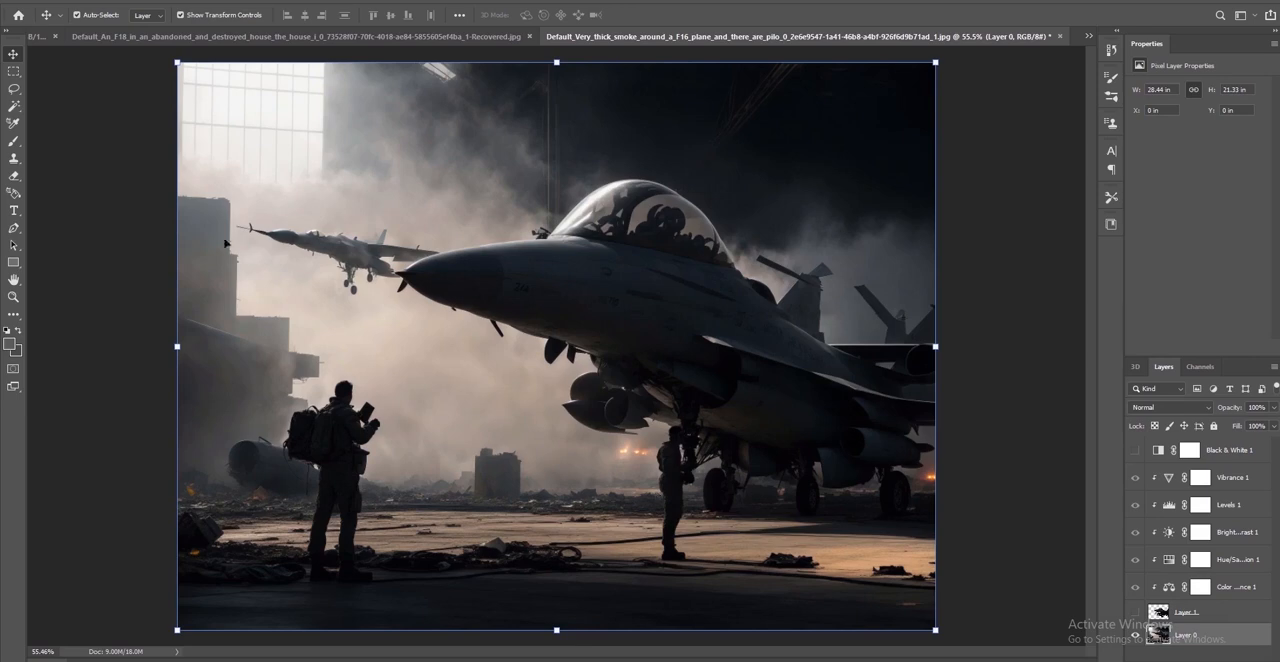
{"action": "left_click", "coordinate": [14, 88]}
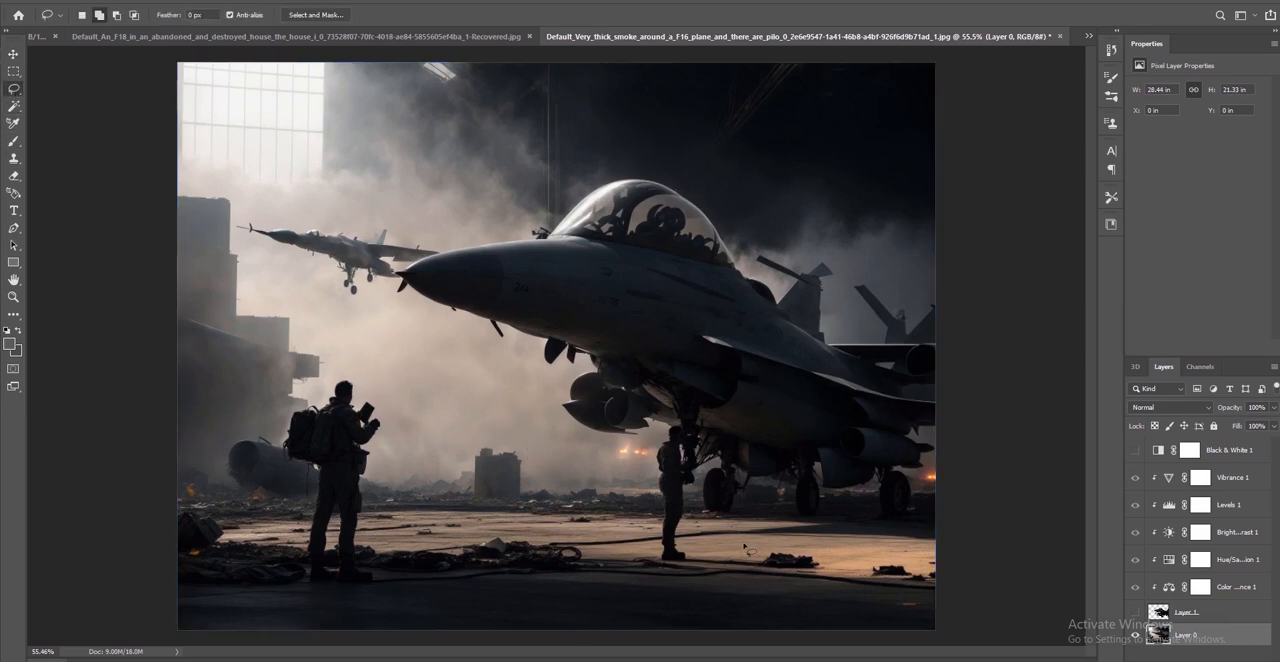
{"action": "scroll", "coordinate": [672, 562], "scroll_direction": "up", "scroll_amount": 3, "text": "alt"}
{"action": "scroll", "coordinate": [672, 562], "scroll_direction": "up", "scroll_amount": 5, "text": "alt"}
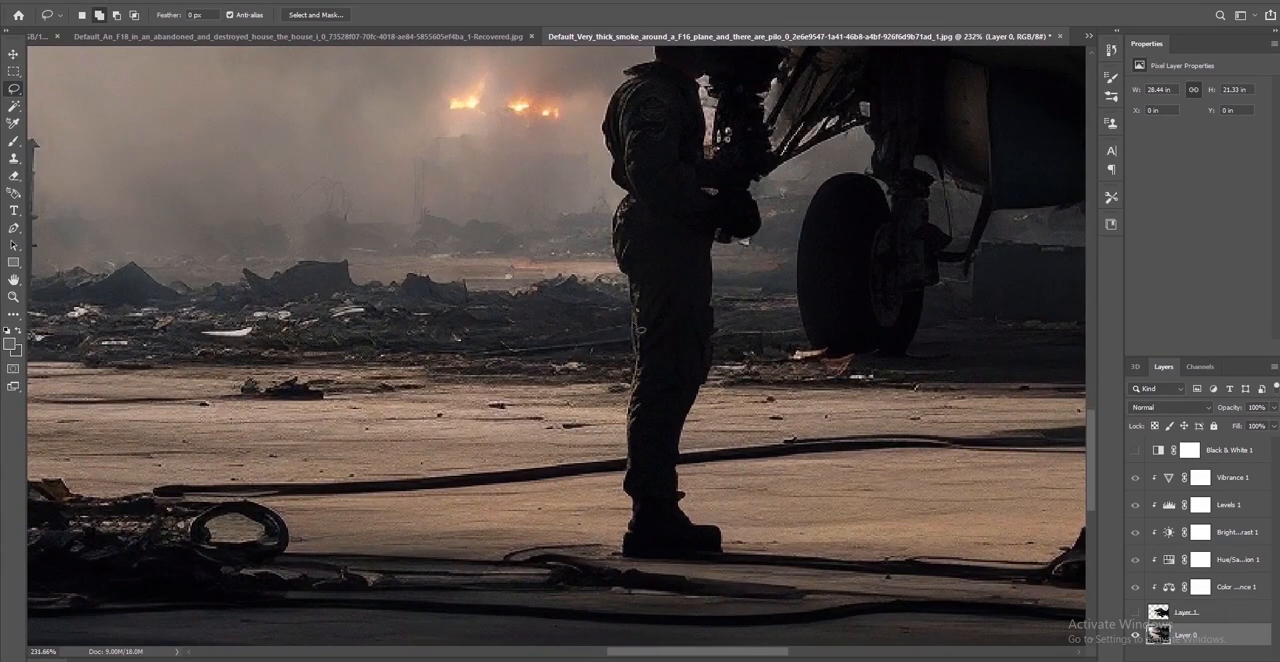
{"action": "left_click_drag", "start_coordinate": [639, 297], "coordinate": [620, 260]}
Outline the right-hand standing pilot from the knees up to the chest and hands with a Polygonal Lasso selection
{"action": "right_click", "coordinate": [14, 90]}
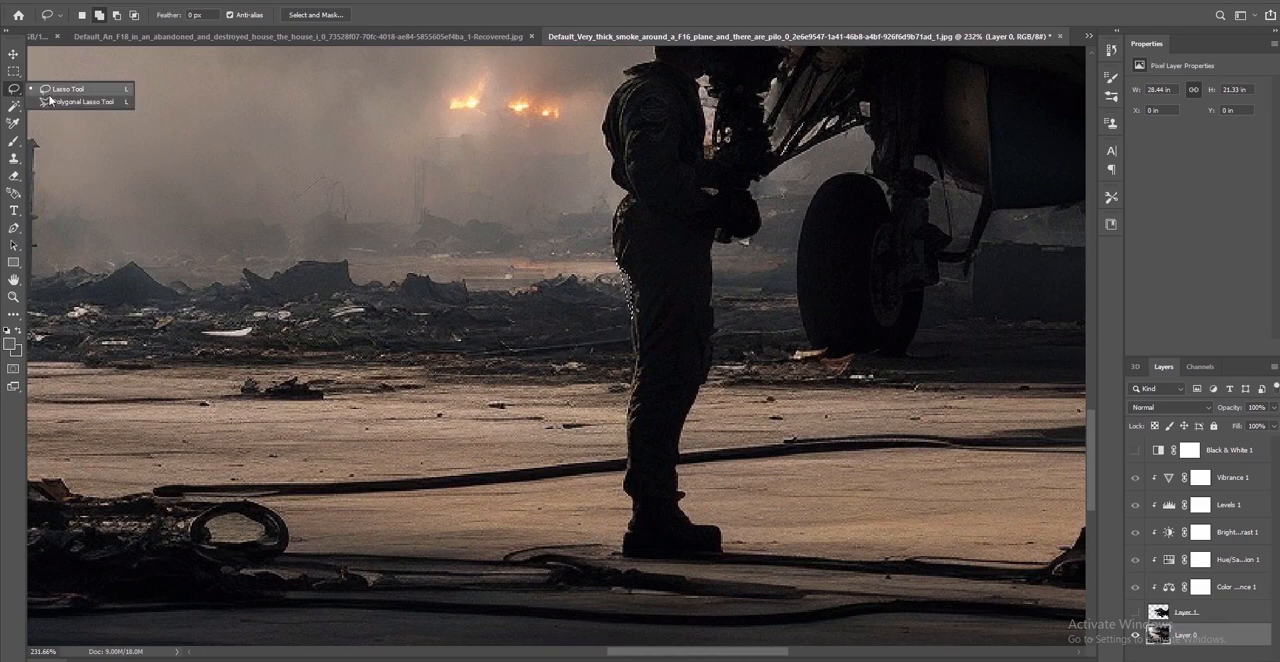
{"action": "left_click", "coordinate": [50, 98]}
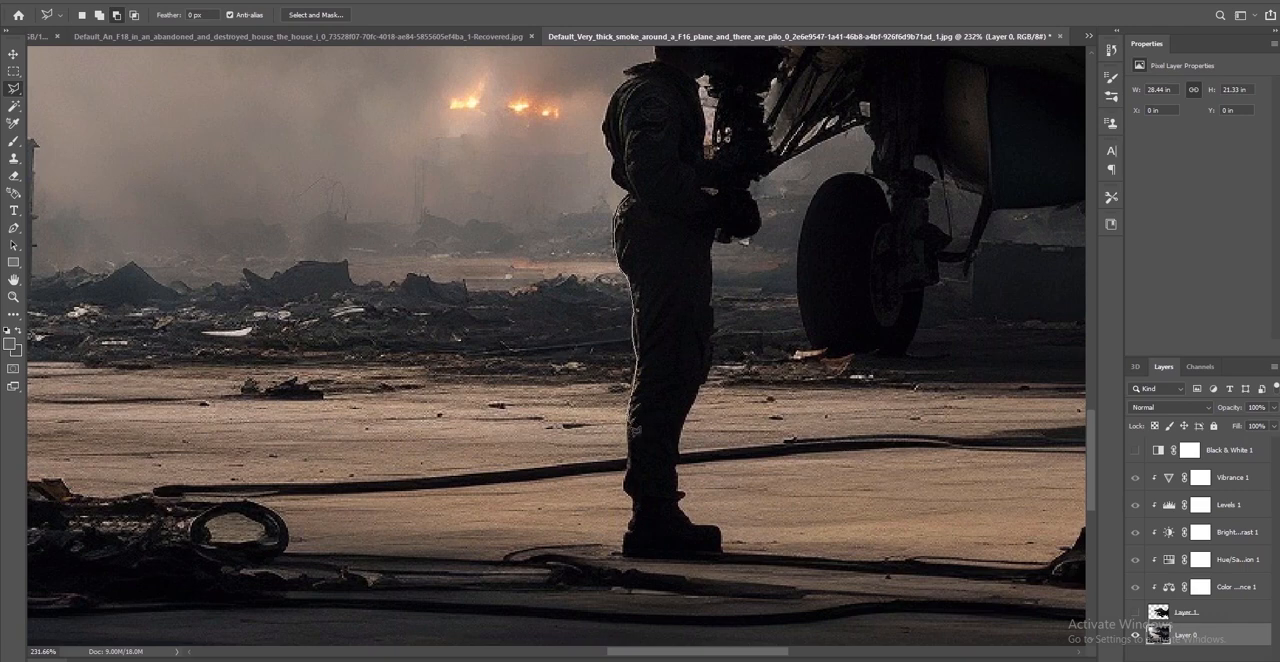
{"action": "left_click", "coordinate": [628, 425]}
{"action": "left_click", "coordinate": [682, 433]}
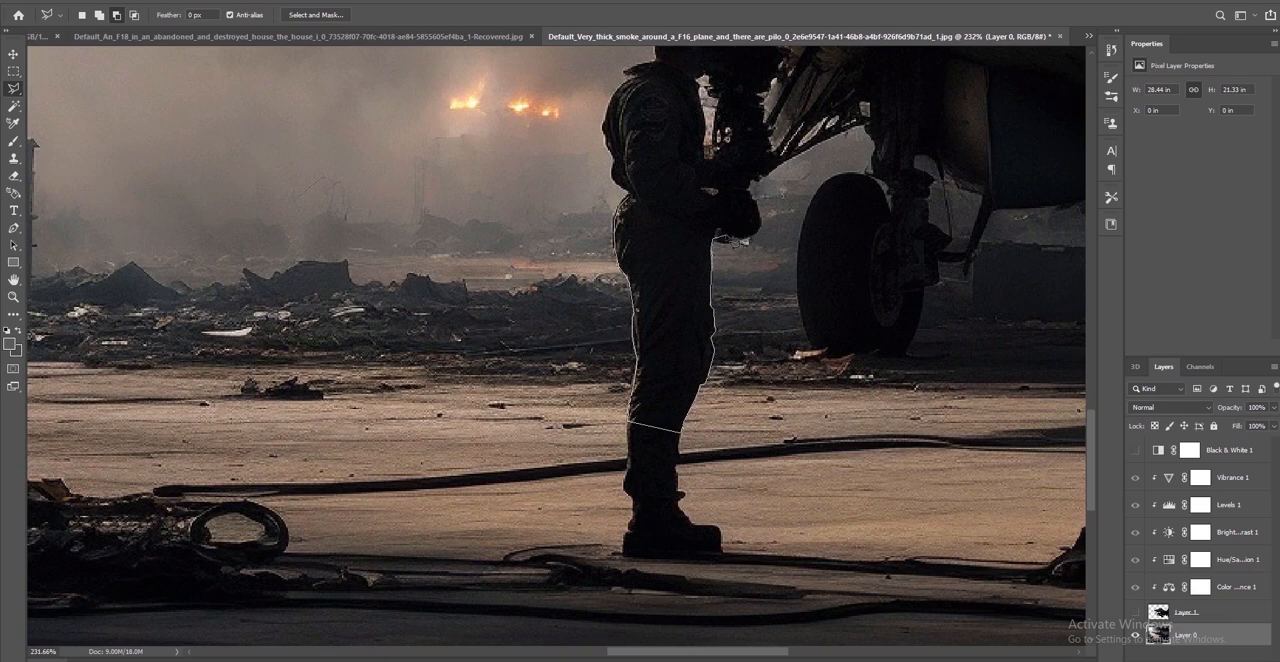
{"action": "left_click", "coordinate": [719, 230]}
{"action": "left_click", "coordinate": [727, 231]}
{"action": "left_click", "coordinate": [735, 235]}
{"action": "mouse_move", "coordinate": [776, 152]}
{"action": "left_mouse_down"}
{"action": "mouse_move", "coordinate": [728, 150]}
{"action": "mouse_move", "coordinate": [710, 174]}
{"action": "mouse_move", "coordinate": [708, 48]}
{"action": "left_mouse_up"}
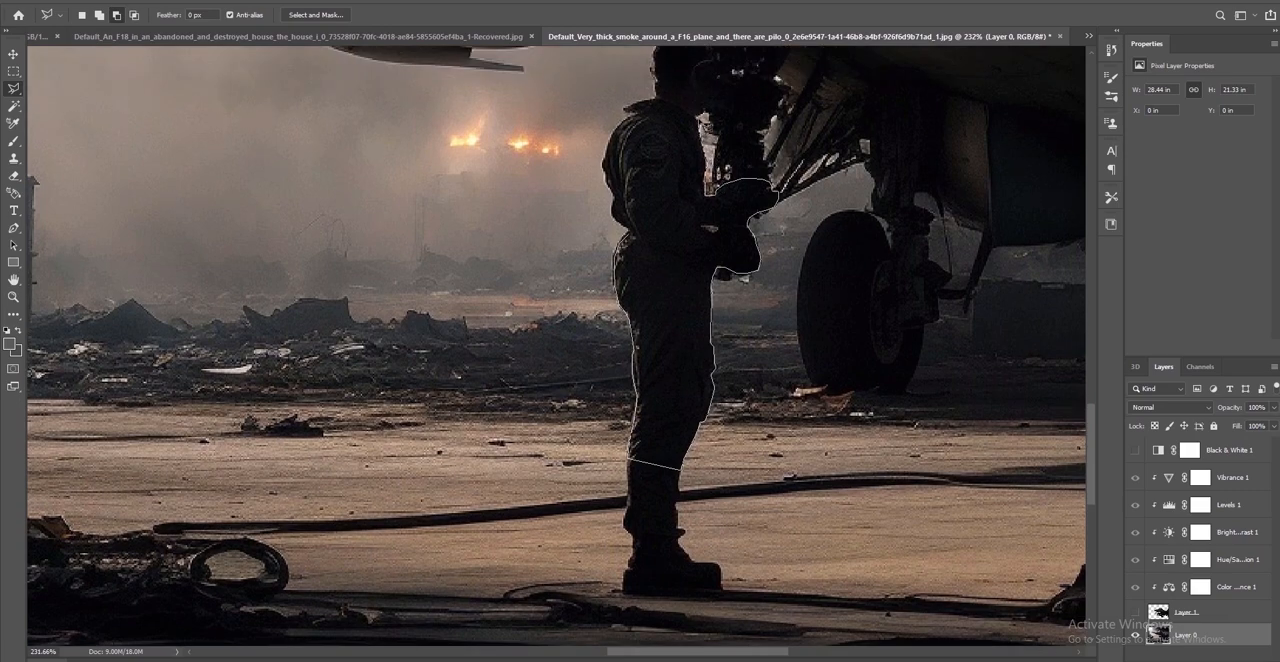
{"action": "left_click_drag", "start_coordinate": [697, 117], "coordinate": [697, 117]}
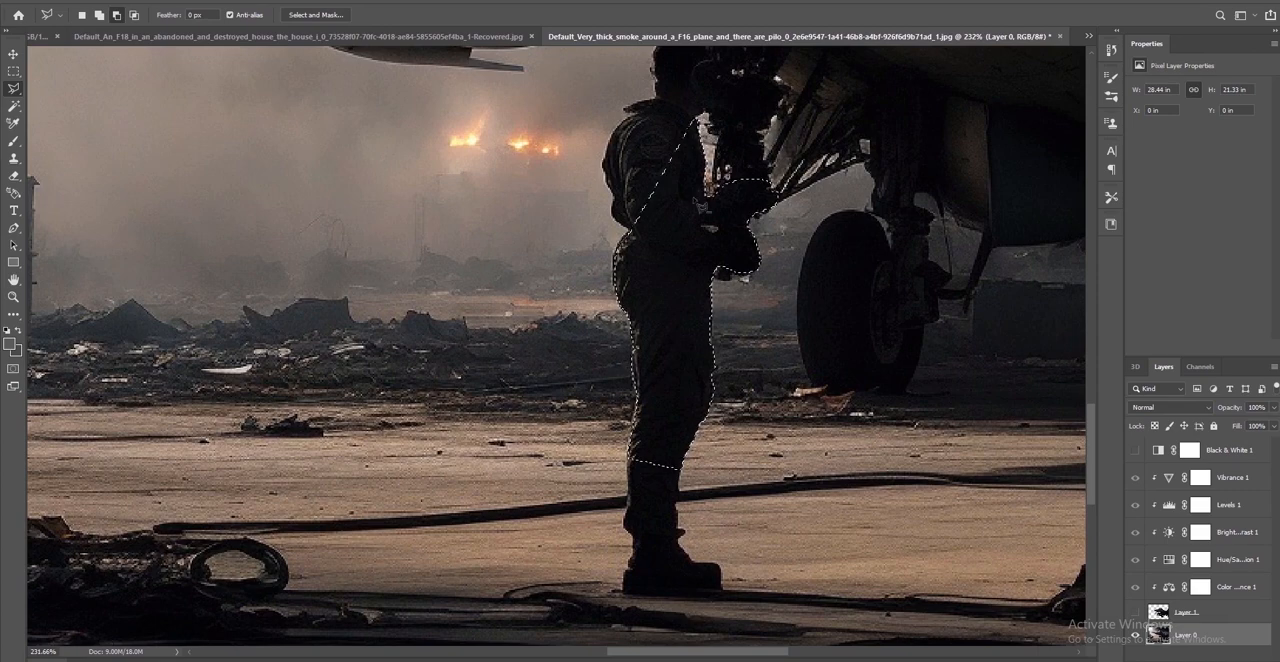
Show the F-16 in Layer 1 again and delete its selected area in front of the pilot's body
{"action": "left_click", "coordinate": [1135, 614]}
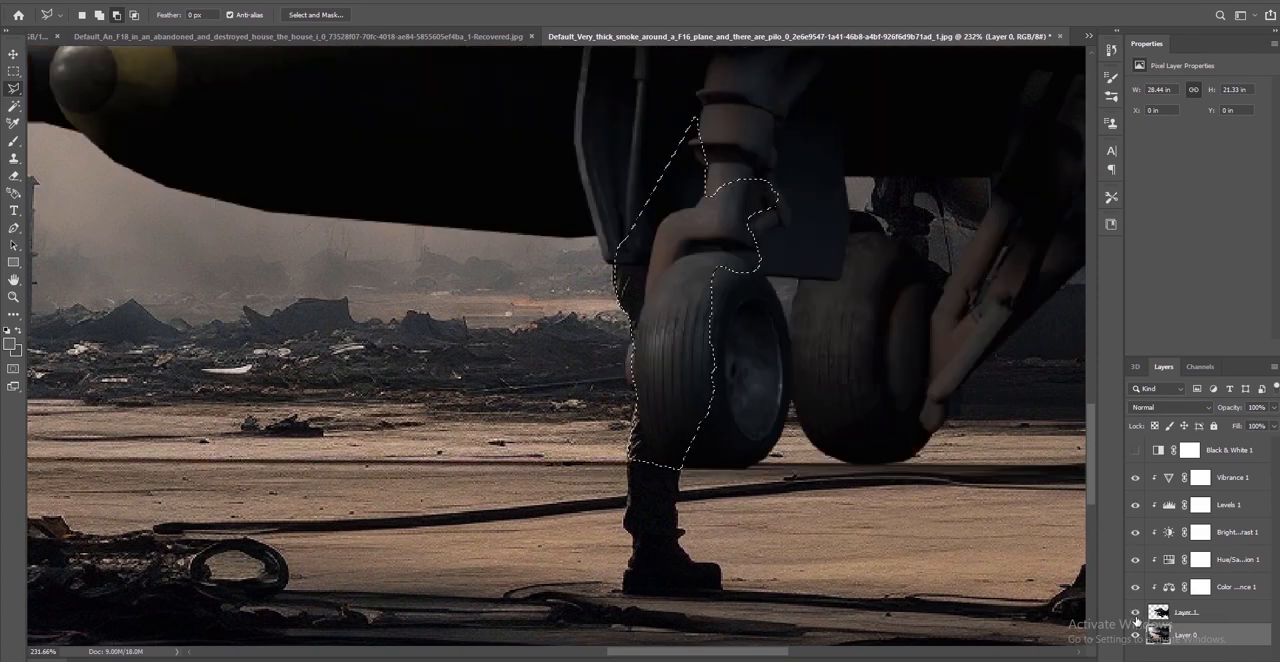
{"action": "left_click", "coordinate": [1189, 617]}
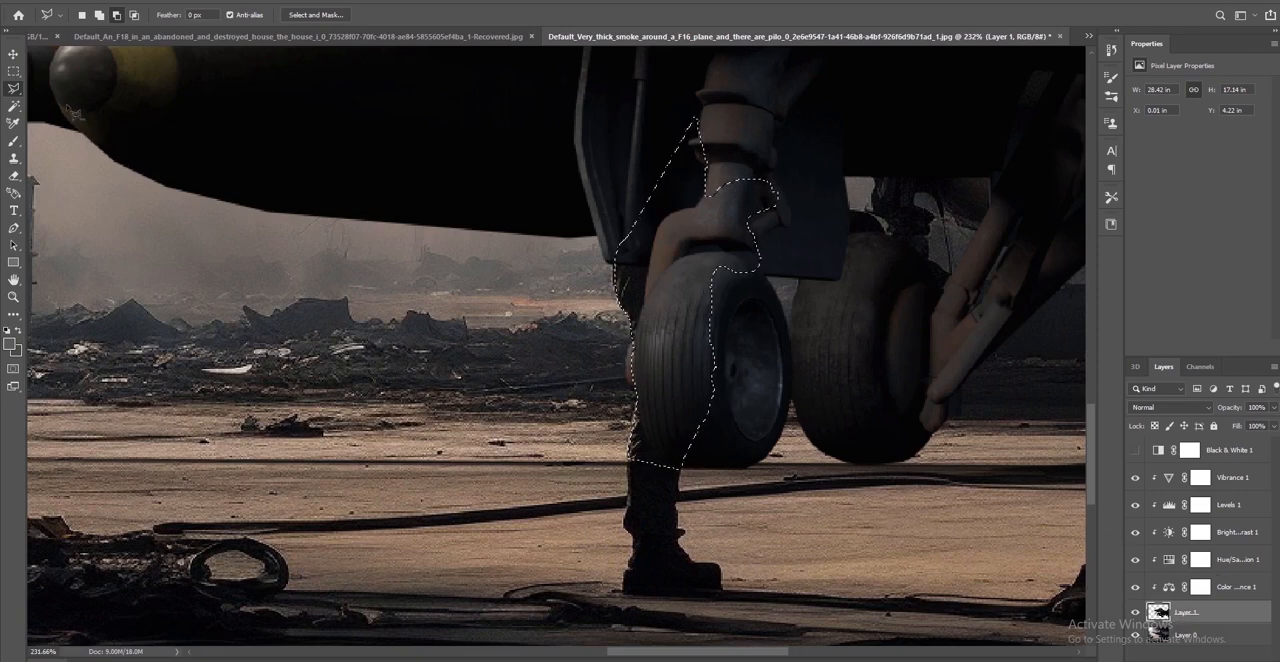
{"action": "key", "text": "Delete"}
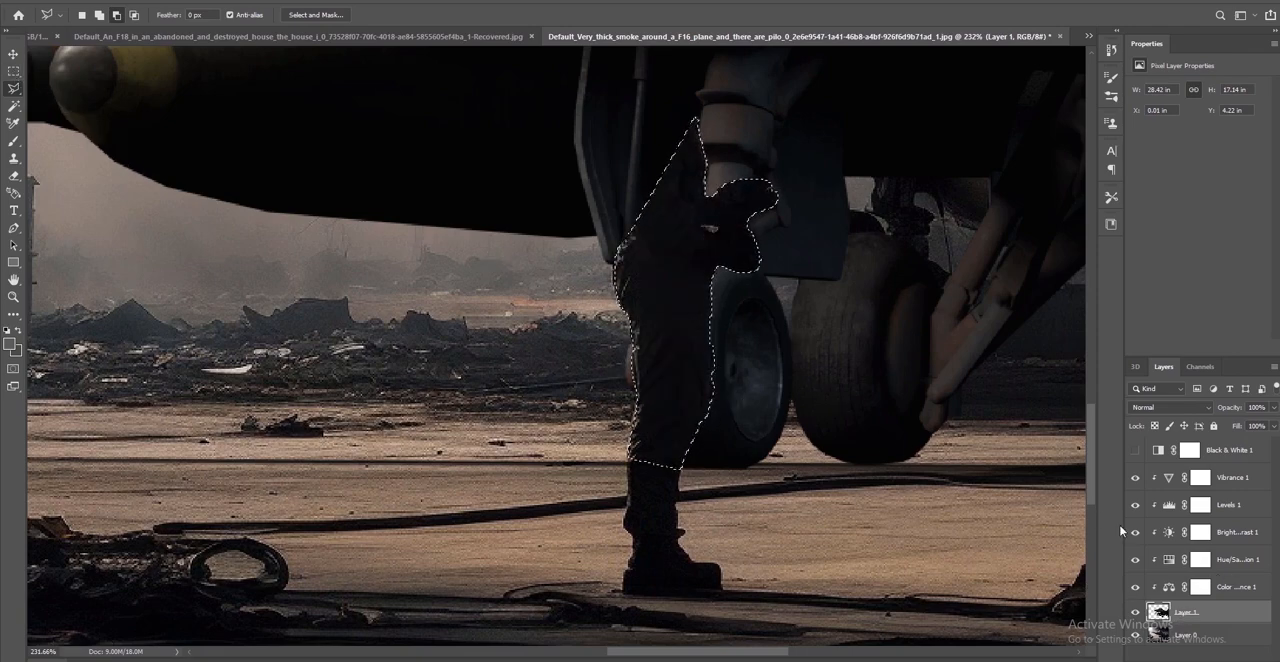
{"action": "left_click", "coordinate": [1238, 590]}
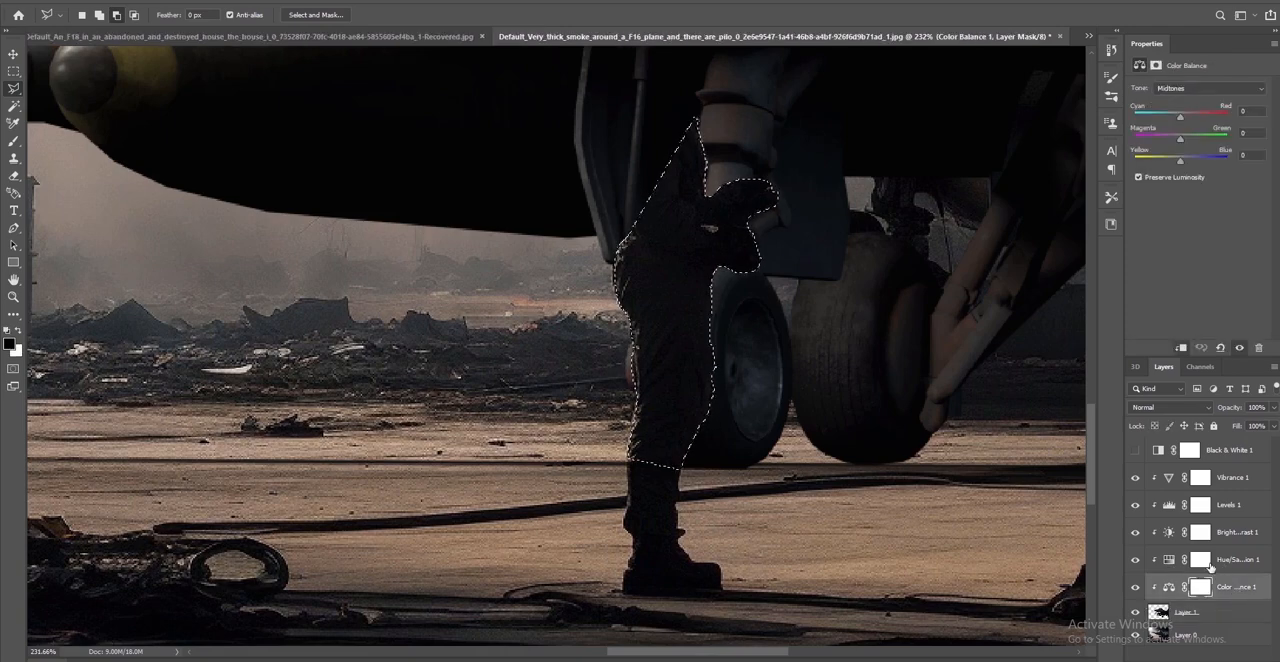
{"action": "left_click", "coordinate": [1221, 560]}
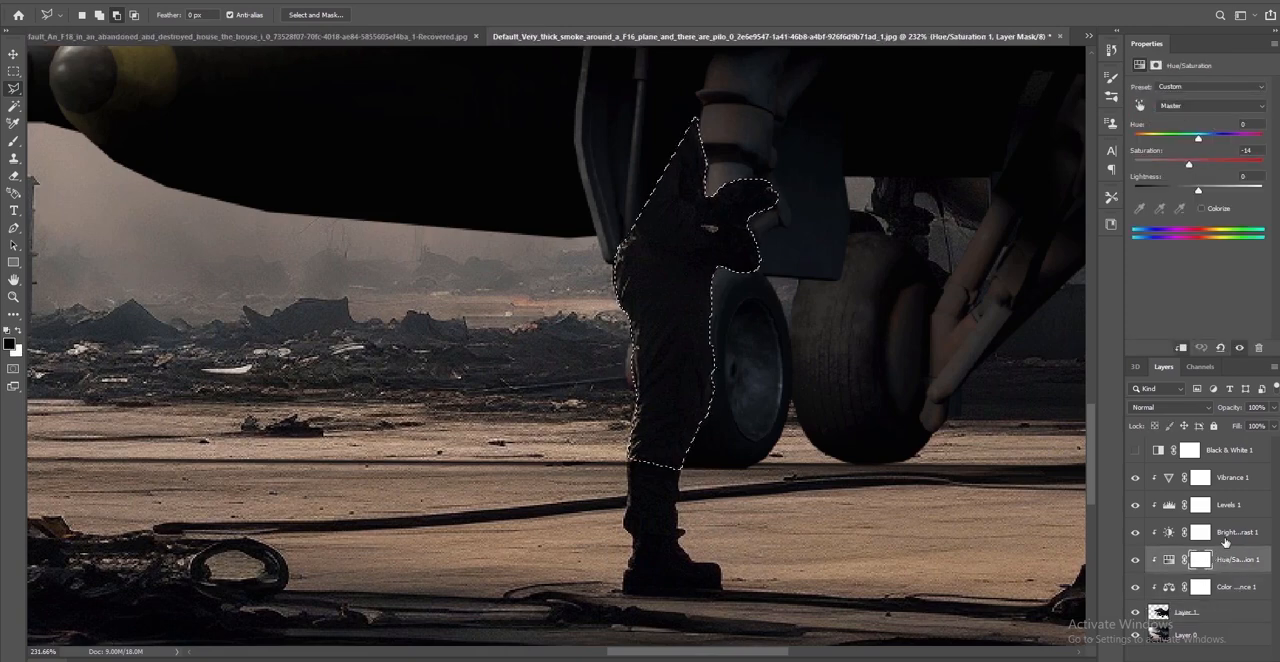
{"action": "left_click", "coordinate": [1226, 532]}
{"action": "left_click", "coordinate": [1226, 505]}
{"action": "left_click", "coordinate": [1226, 479]}
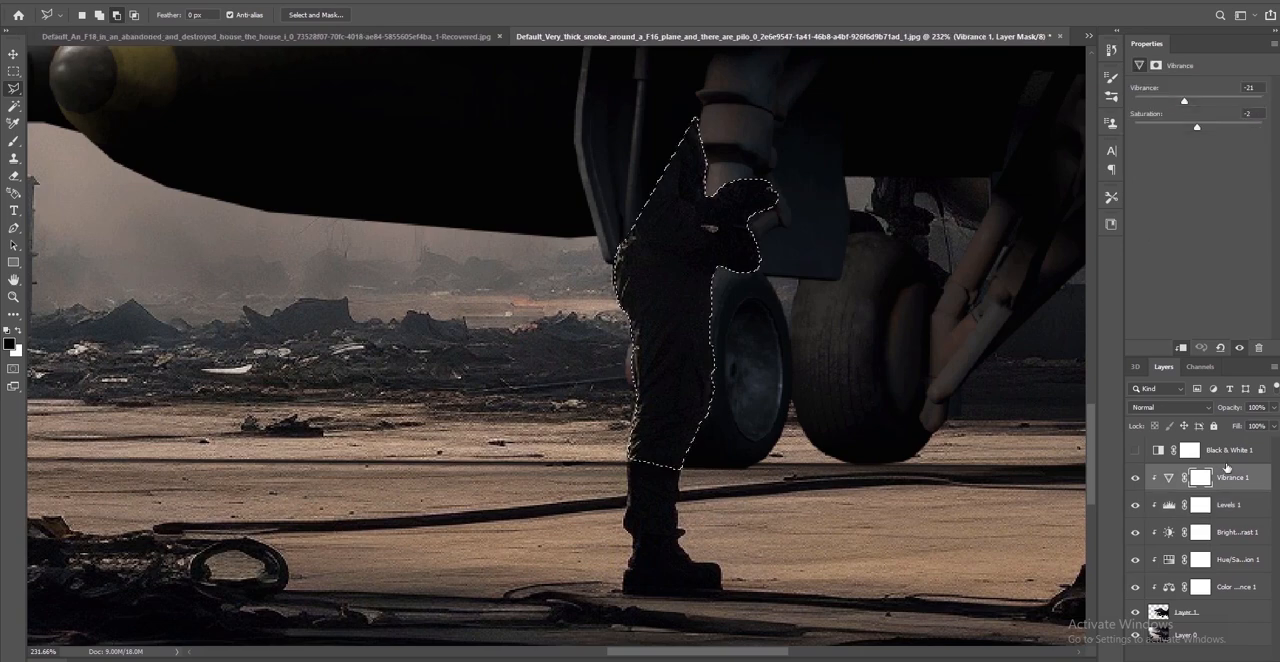
Clear the selection and compare the pilot's area with Layer 1 hidden and shown
{"action": "left_click", "coordinate": [13, 71]}
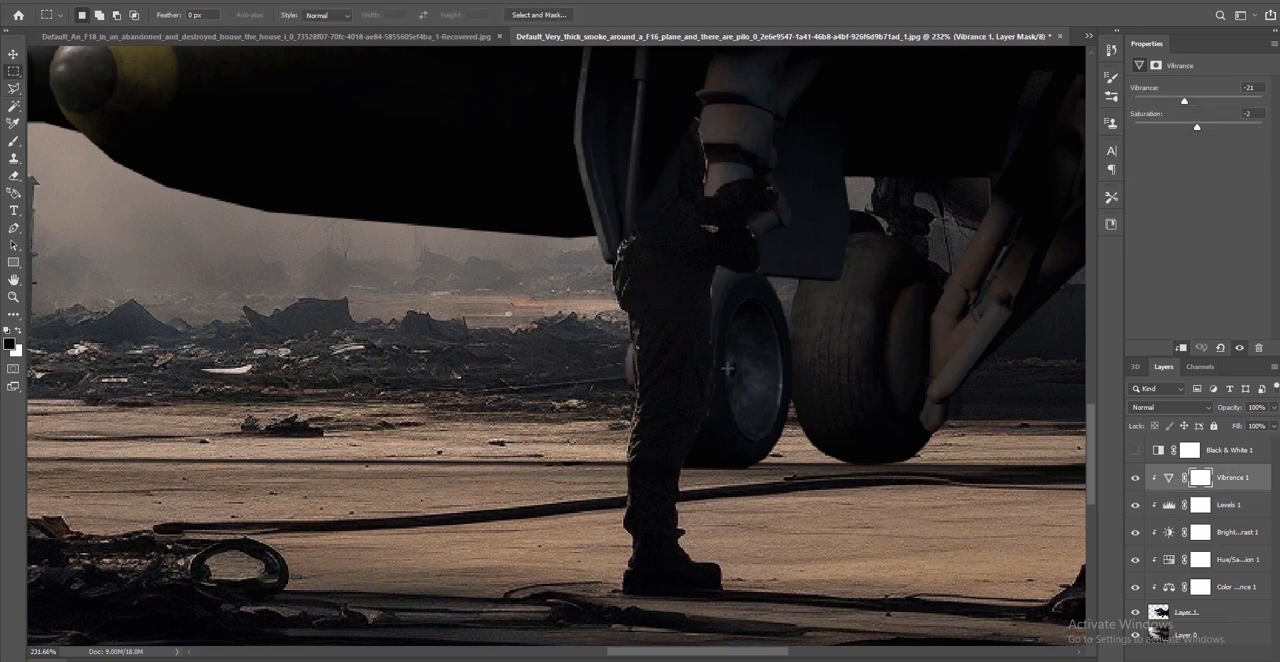
{"action": "scroll", "coordinate": [727, 368], "scroll_direction": "down", "scroll_amount": 5, "text": "alt"}
{"action": "scroll", "coordinate": [765, 307], "scroll_direction": "up", "scroll_amount": 3, "text": "alt"}
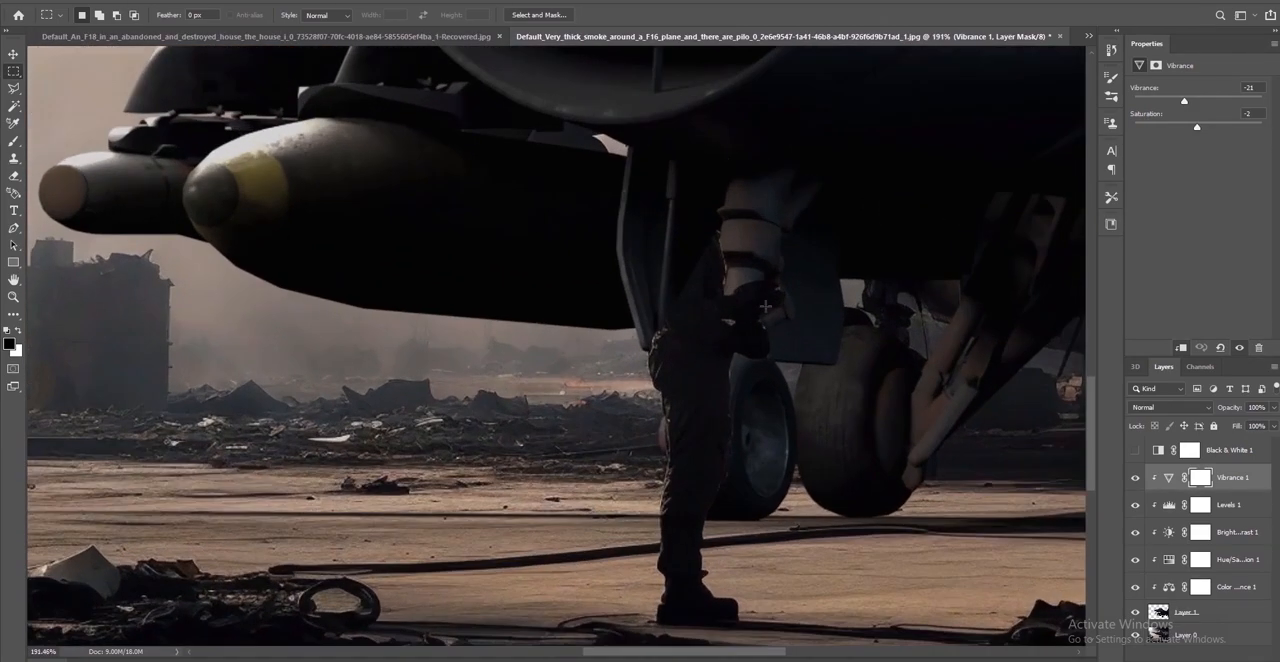
{"action": "left_click", "coordinate": [1187, 635]}
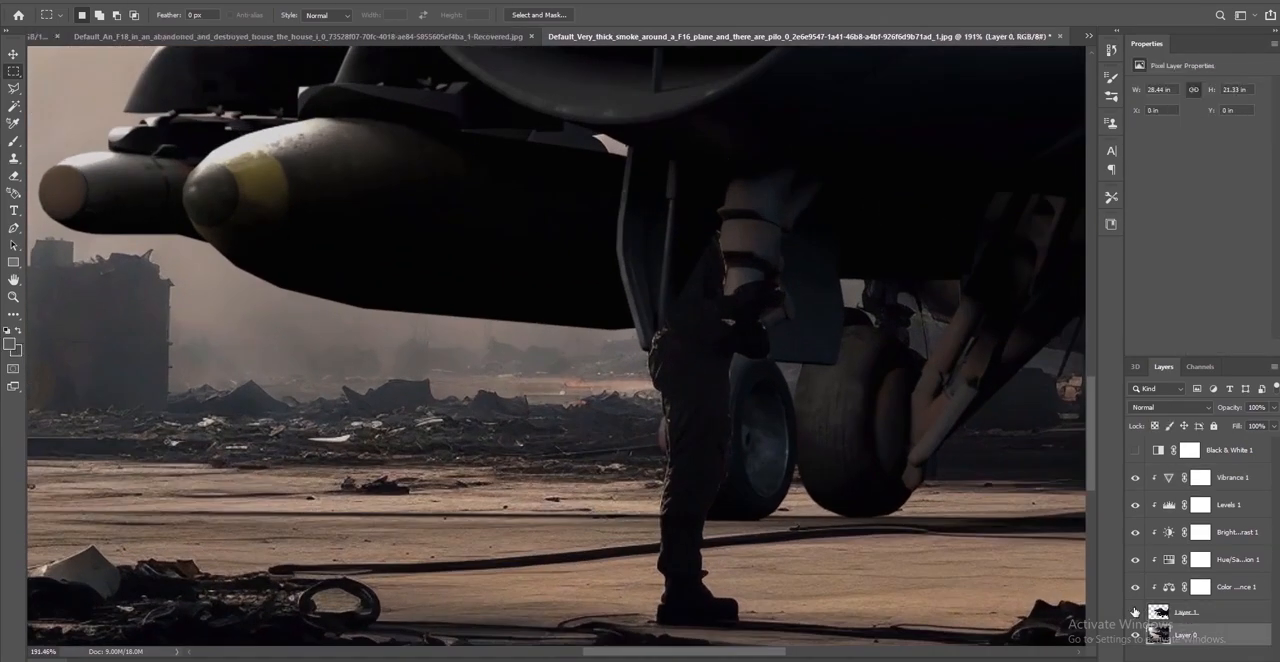
{"action": "left_click", "coordinate": [1135, 612]}
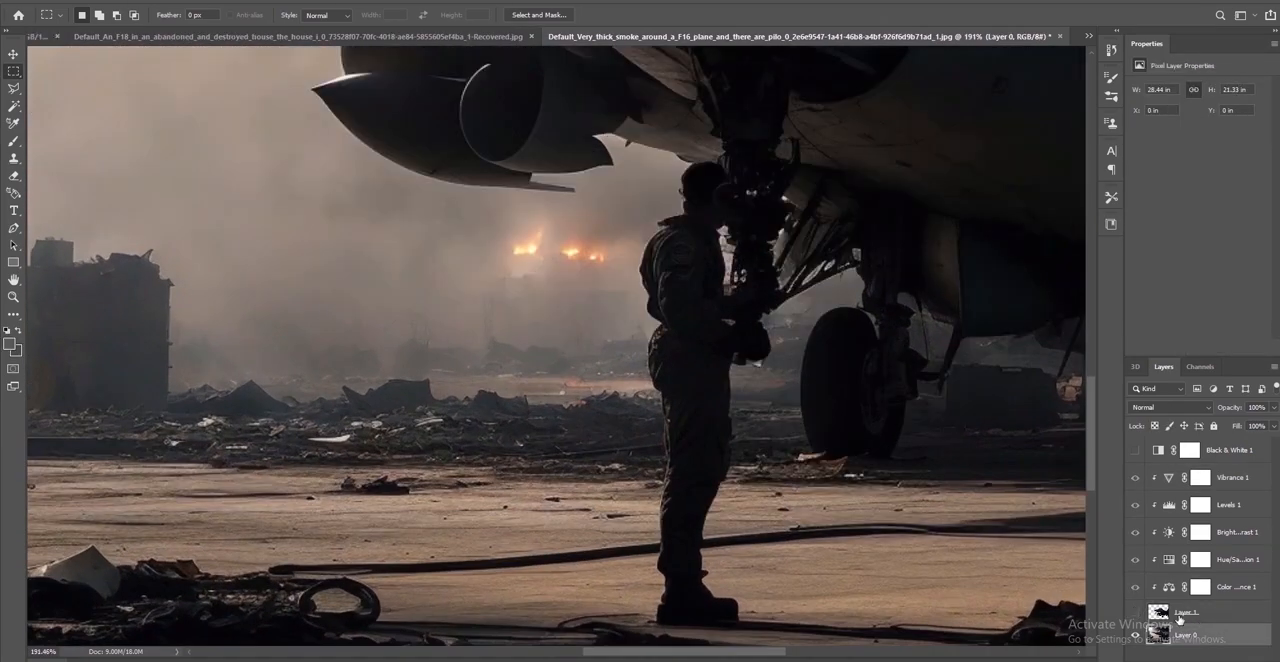
{"action": "left_click", "coordinate": [1135, 612]}
Select the F-16's Layer 1 and lower its opacity to 51% to see the pilot through it
{"action": "left_click", "coordinate": [1187, 612]}
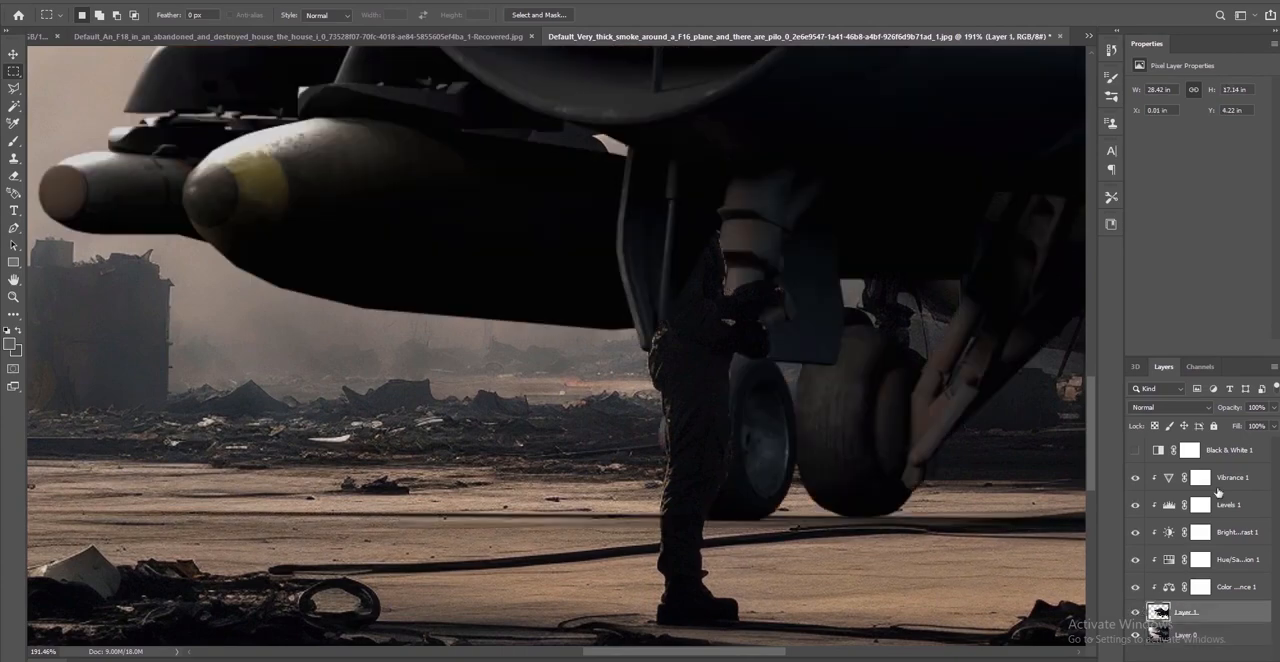
{"action": "left_click", "coordinate": [1273, 409]}
{"action": "left_click_drag", "start_coordinate": [1246, 427], "coordinate": [1243, 426]}
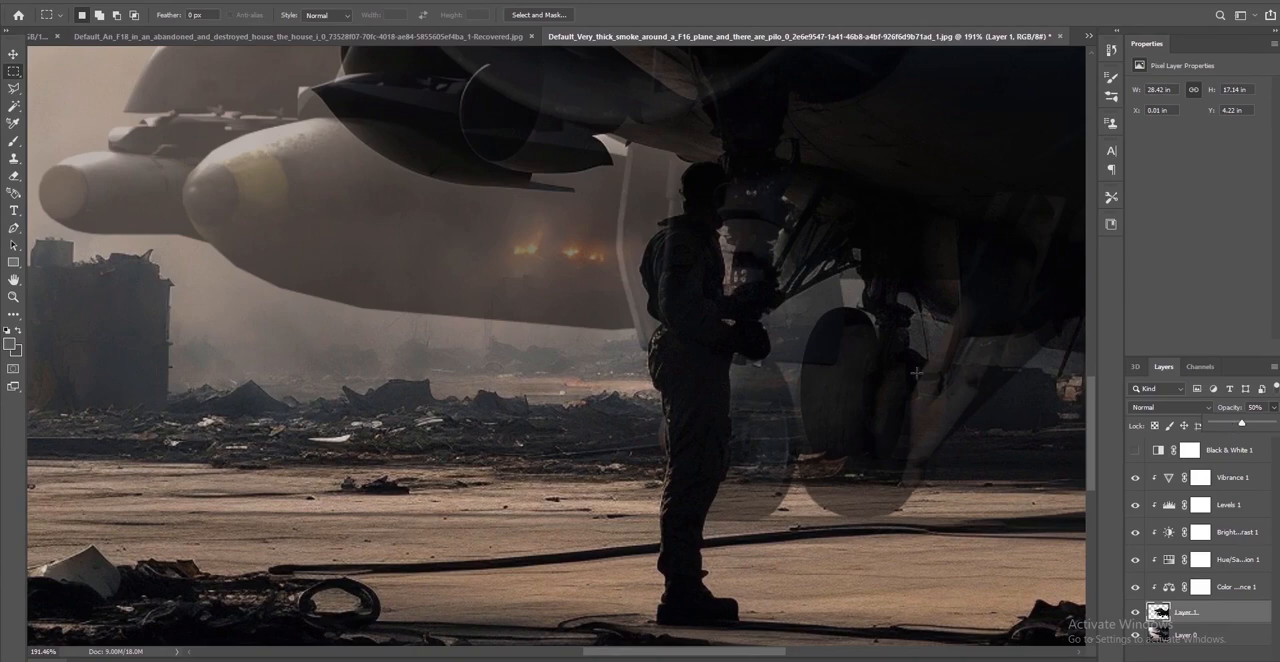
{"action": "left_click", "coordinate": [13, 88]}
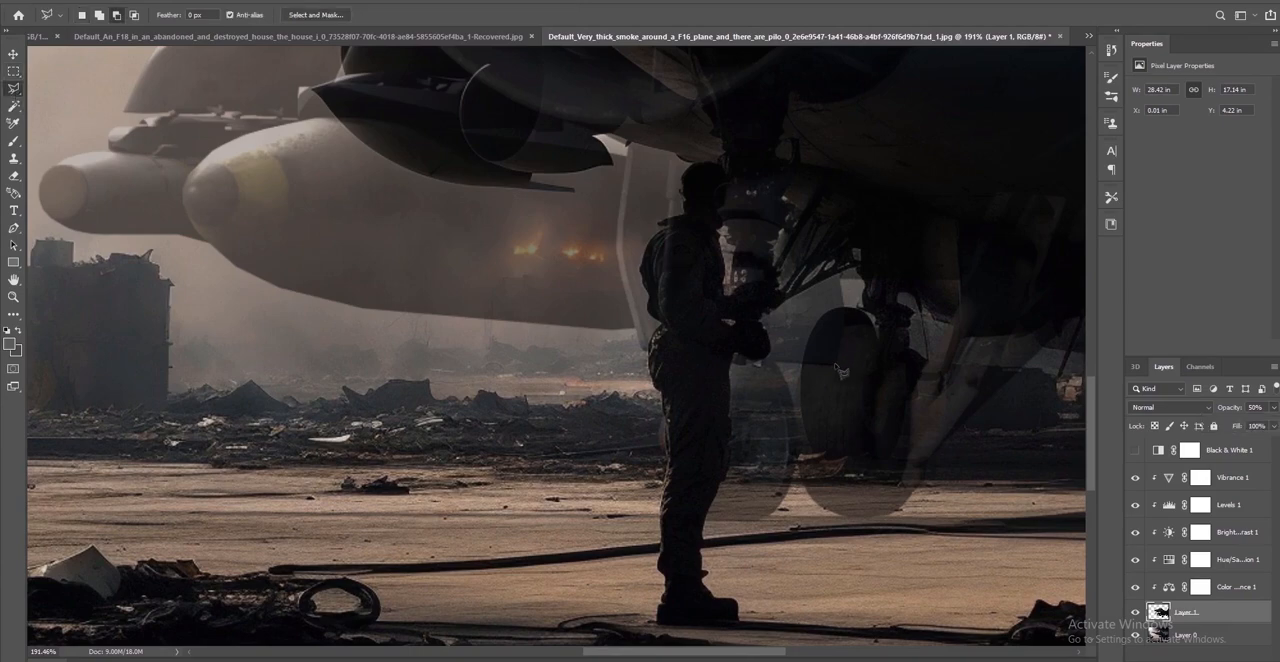
{"action": "scroll", "coordinate": [686, 260], "scroll_direction": "up", "scroll_amount": 3, "text": "alt"}
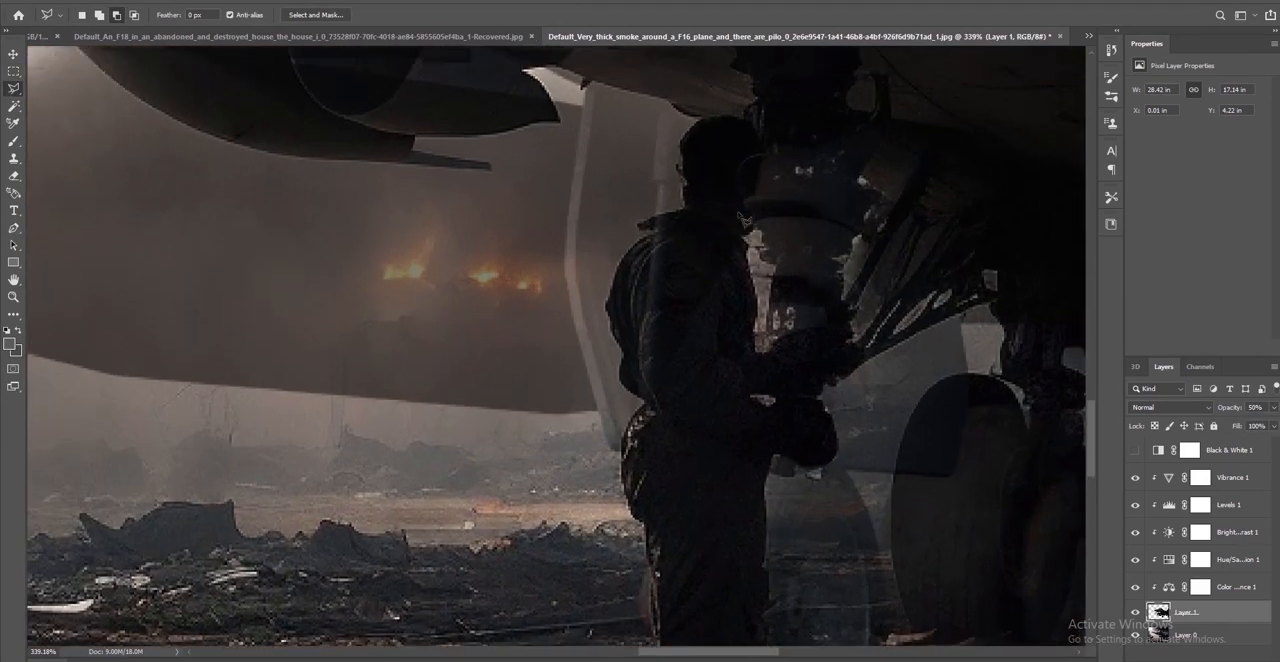
{"action": "scroll", "coordinate": [762, 222], "scroll_direction": "up", "scroll_amount": 1, "text": "alt"}
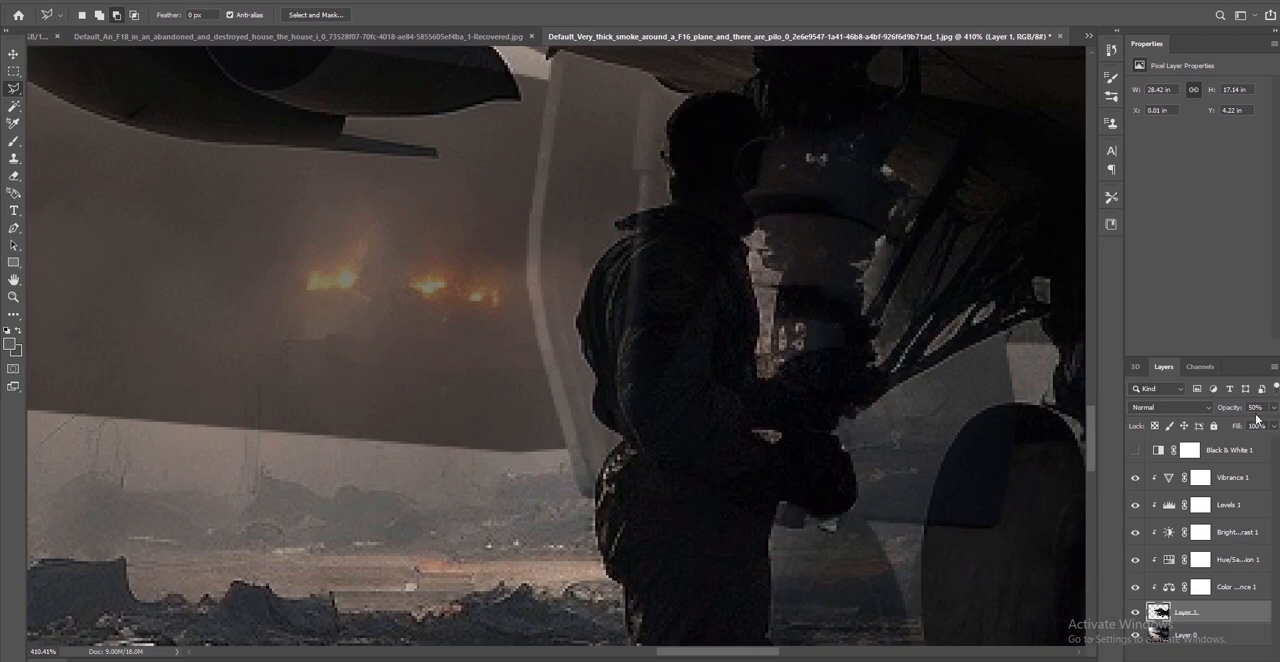
{"action": "left_click_drag", "start_coordinate": [1274, 410], "coordinate": [1242, 427]}
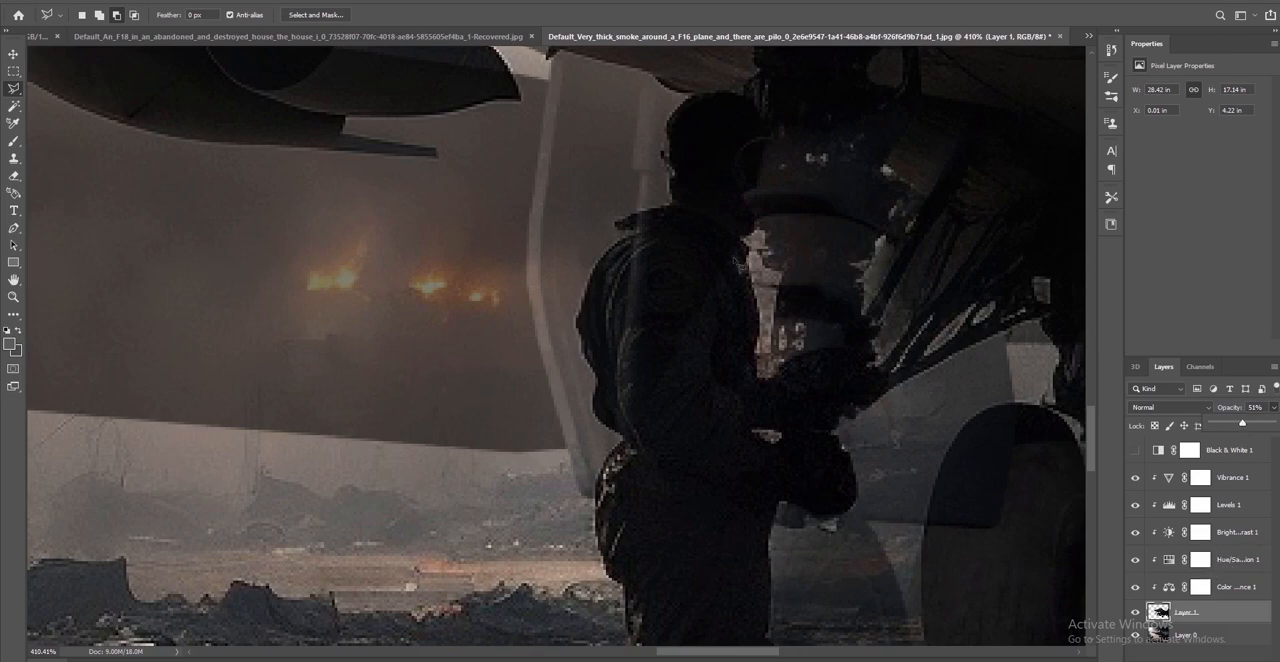
Outline the part of Layer 1 covering the landing-gear strut and the pilot's head with the Polygonal Lasso
{"action": "left_click", "coordinate": [748, 246]}
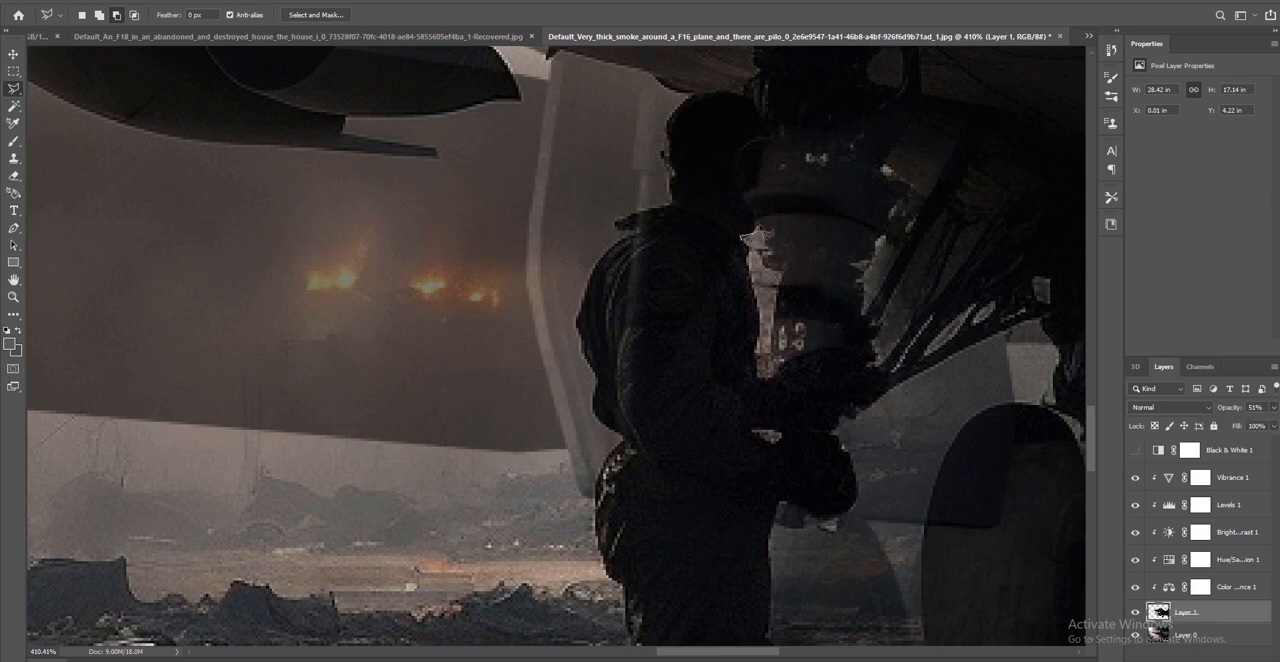
{"action": "left_click", "coordinate": [741, 237]}
{"action": "left_click", "coordinate": [880, 240]}
{"action": "left_click", "coordinate": [899, 206]}
{"action": "left_click", "coordinate": [886, 172]}
{"action": "left_click", "coordinate": [877, 153]}
{"action": "left_click", "coordinate": [858, 122]}
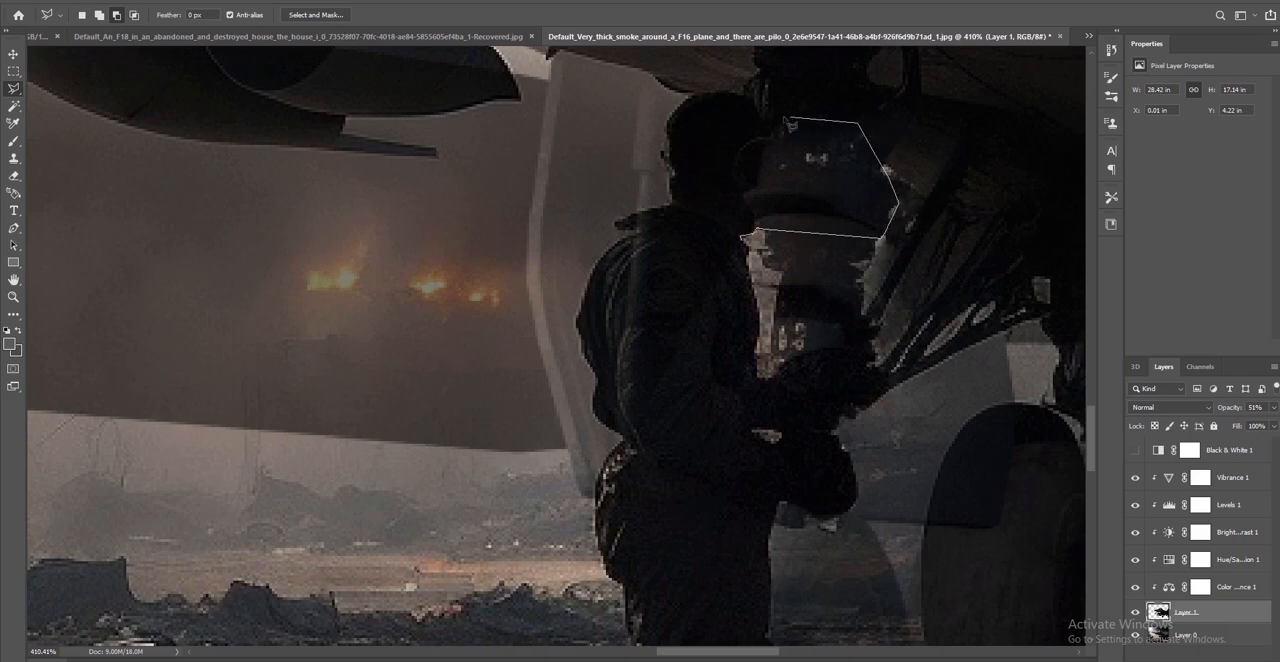
{"action": "left_click", "coordinate": [766, 118]}
{"action": "left_click", "coordinate": [756, 101]}
{"action": "left_click", "coordinate": [720, 92]}
{"action": "left_click", "coordinate": [699, 96]}
{"action": "left_click", "coordinate": [675, 107]}
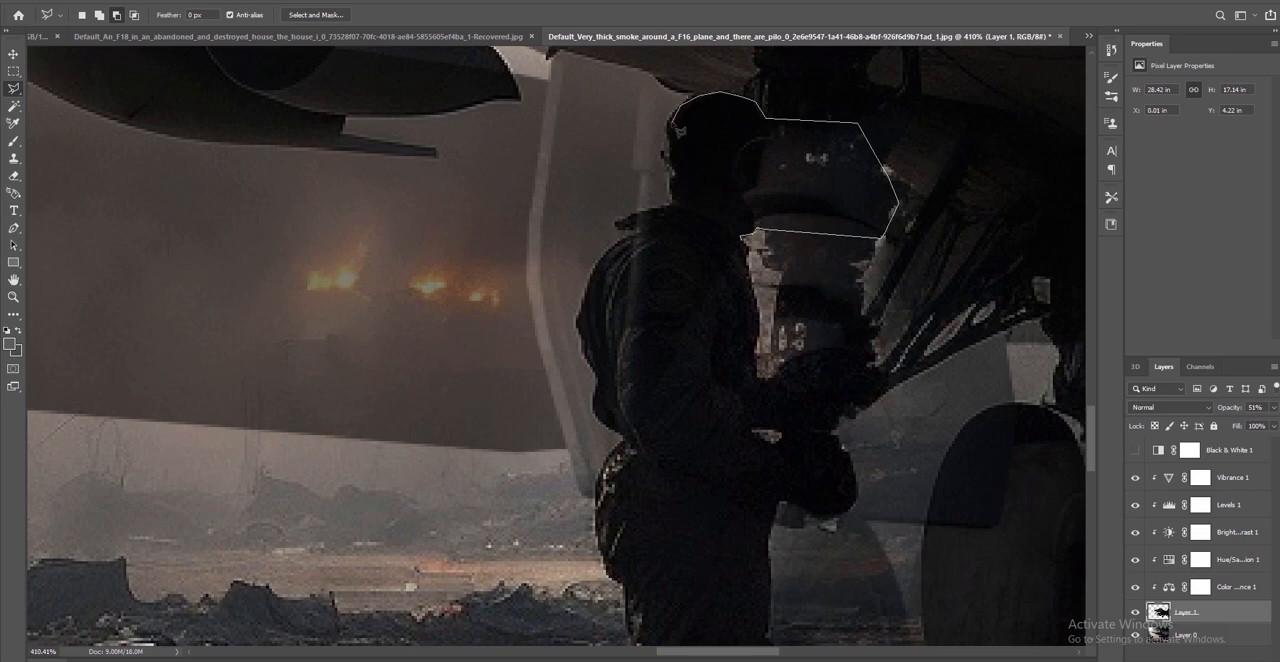
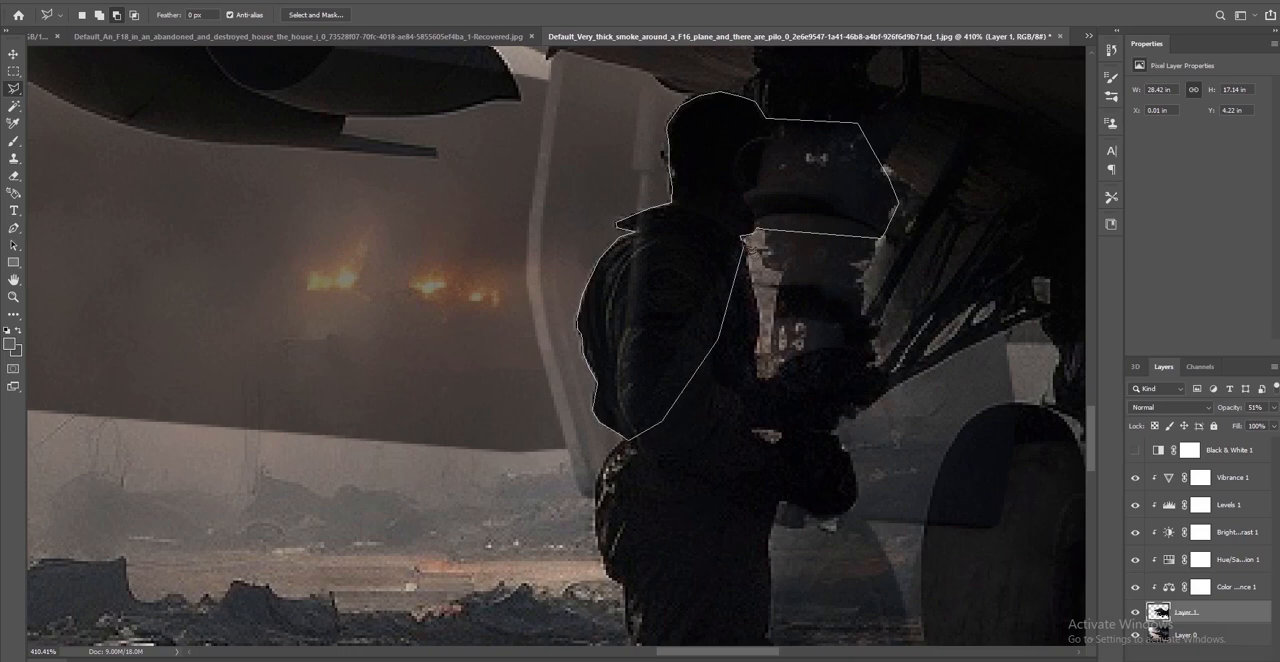
Close the polygonal selection around the pilot's head, shoulder and the neighbouring strut area on Layer 1
{"action": "left_click", "coordinate": [749, 246]}
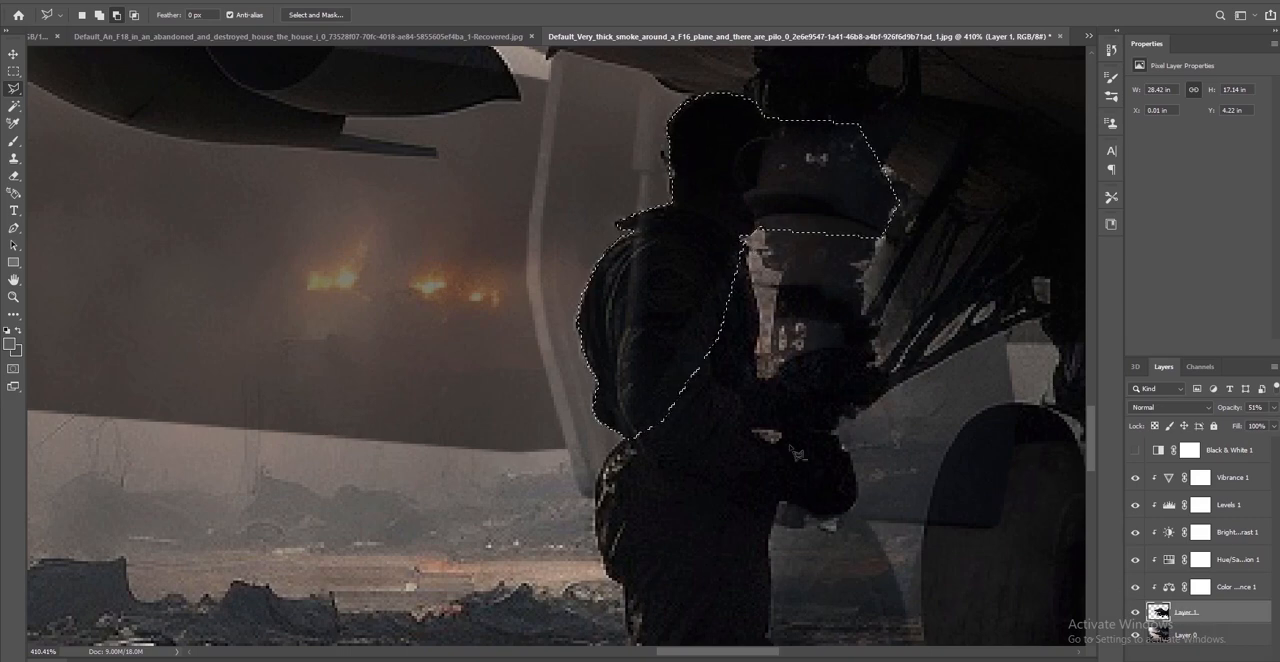
Delete the selected area from Layer 1, restore the layer's opacity to 100% and clear the selection
{"action": "key", "text": "Delete"}
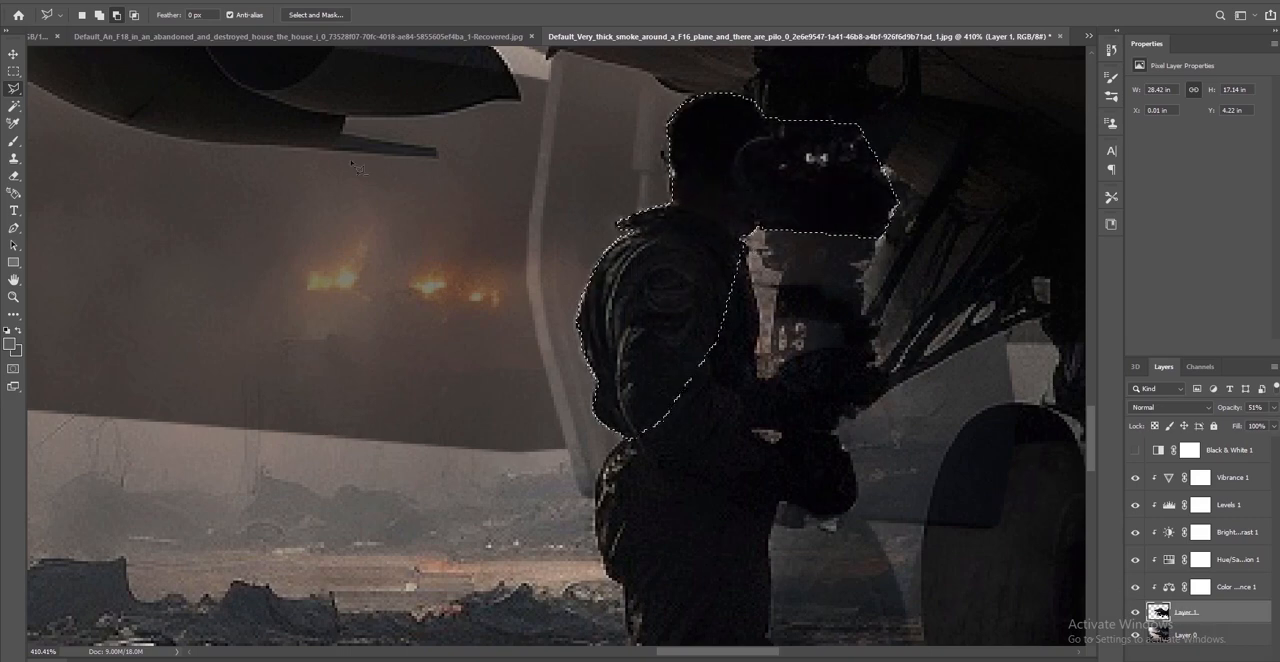
{"action": "key", "text": "m"}
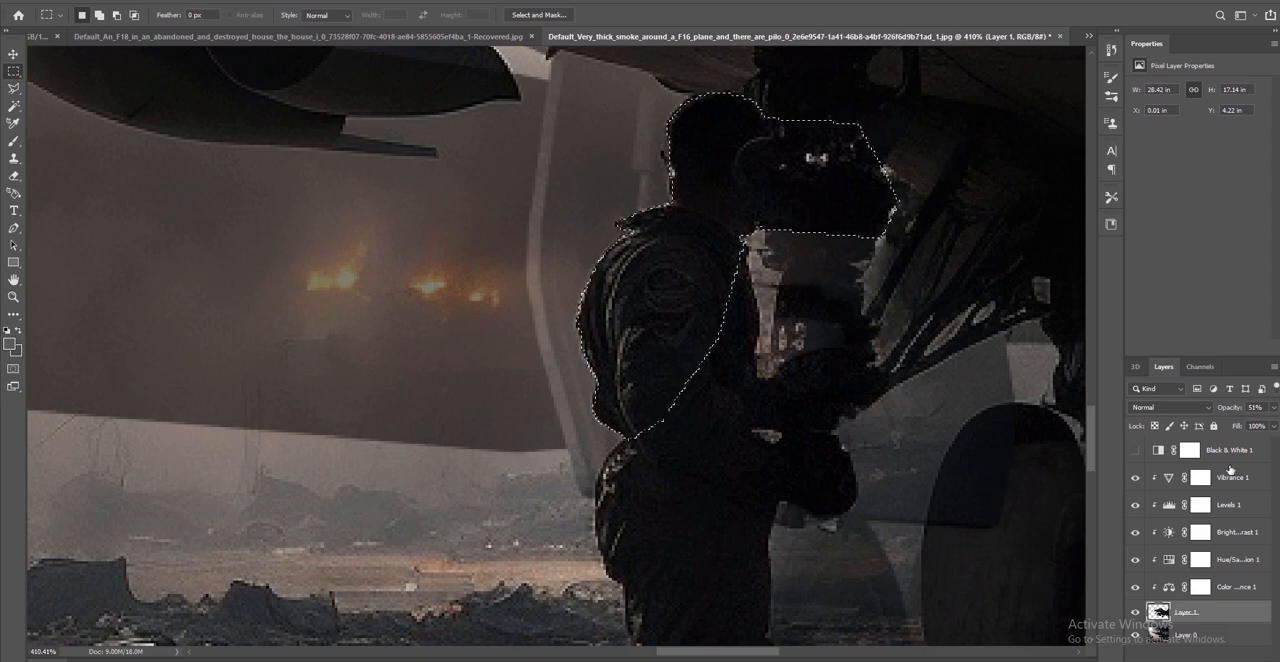
{"action": "left_click", "coordinate": [1273, 407]}
{"action": "left_click_drag", "start_coordinate": [1245, 425], "coordinate": [1278, 428]}
{"action": "left_click", "coordinate": [680, 280]}
{"action": "left_click", "coordinate": [680, 280]}
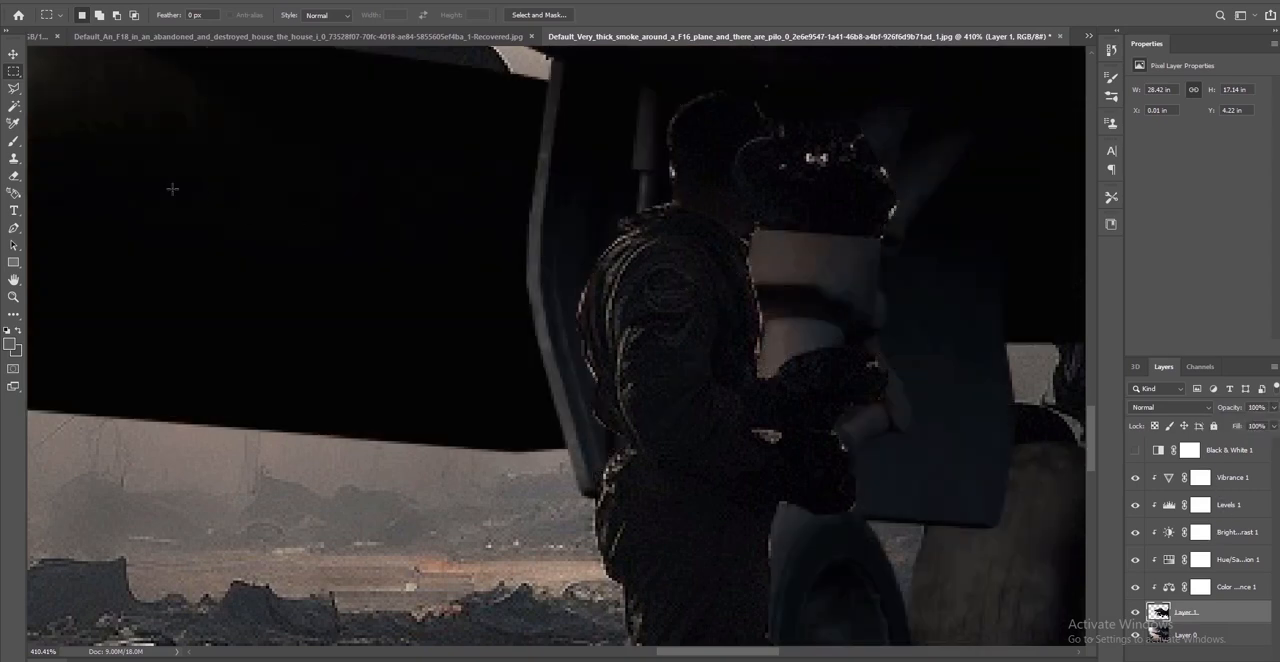
Try to erase the area beside the pilot's head on Layer 1 with a smaller Eraser brush, and undo the stroke
{"action": "left_click", "coordinate": [13, 53]}
{"action": "scroll", "coordinate": [779, 341], "scroll_direction": "down", "scroll_amount": 5, "text": "alt"}
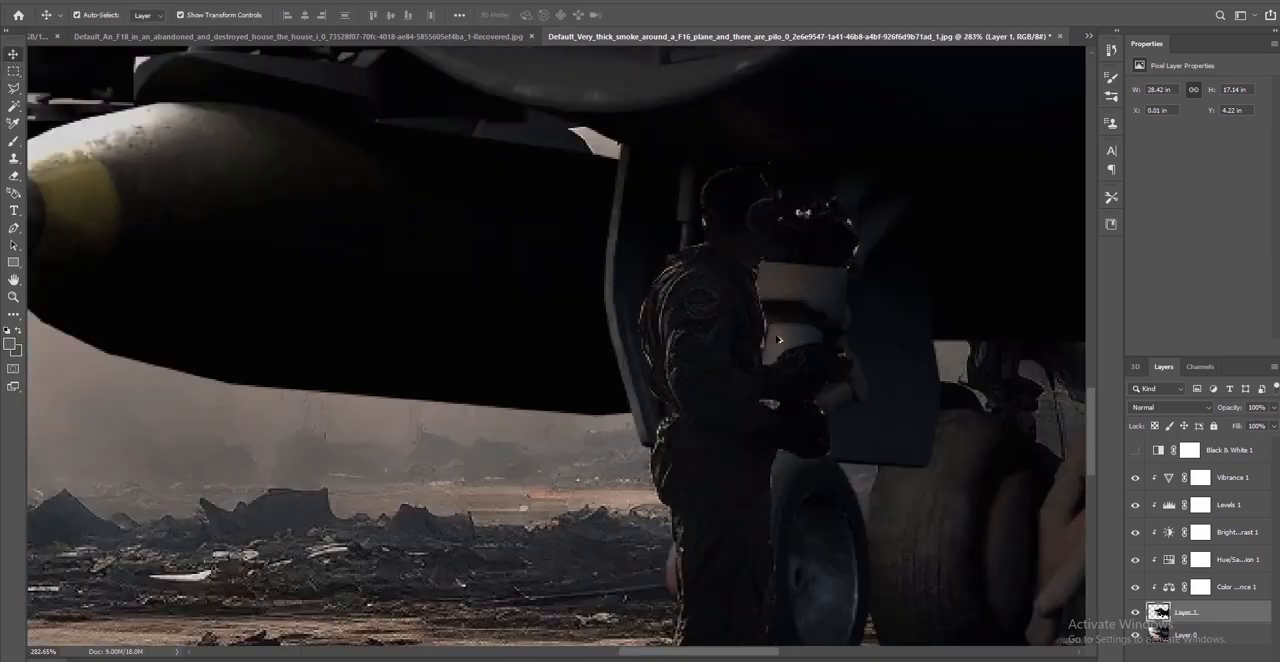
{"action": "scroll", "coordinate": [779, 341], "scroll_direction": "down", "scroll_amount": 4, "text": "alt"}
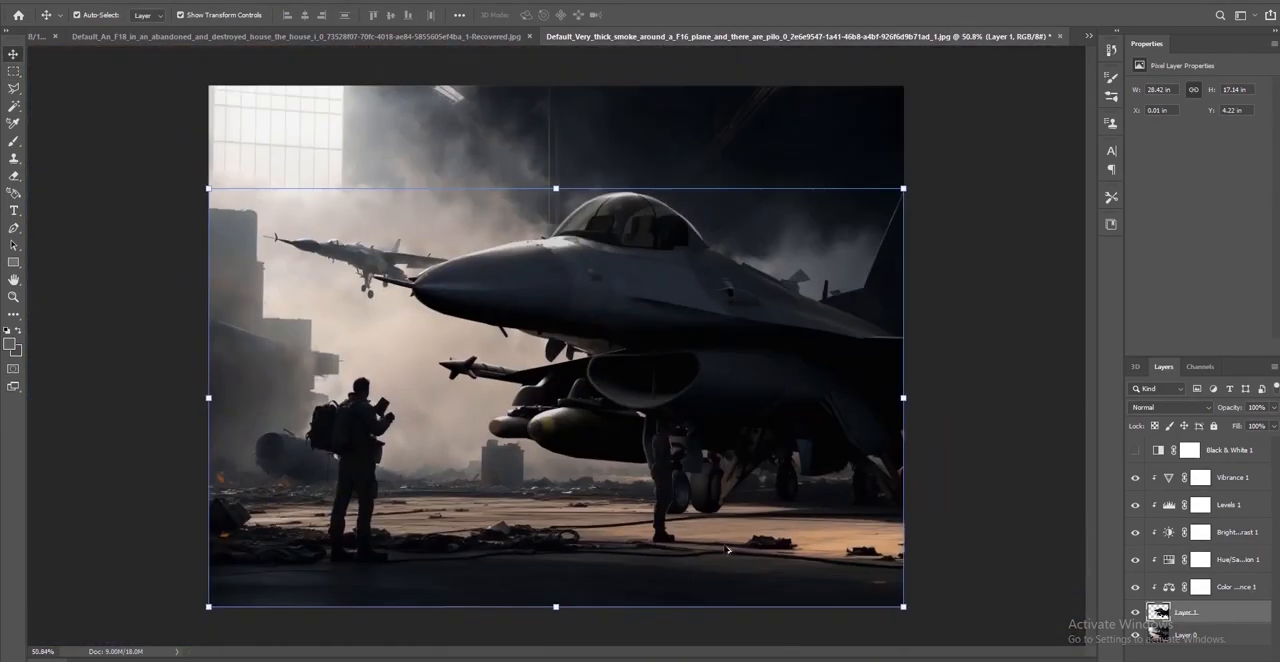
{"action": "scroll", "coordinate": [706, 412], "scroll_direction": "up", "scroll_amount": 1, "text": "alt"}
{"action": "scroll", "coordinate": [706, 412], "scroll_direction": "up", "scroll_amount": 4, "text": "alt"}
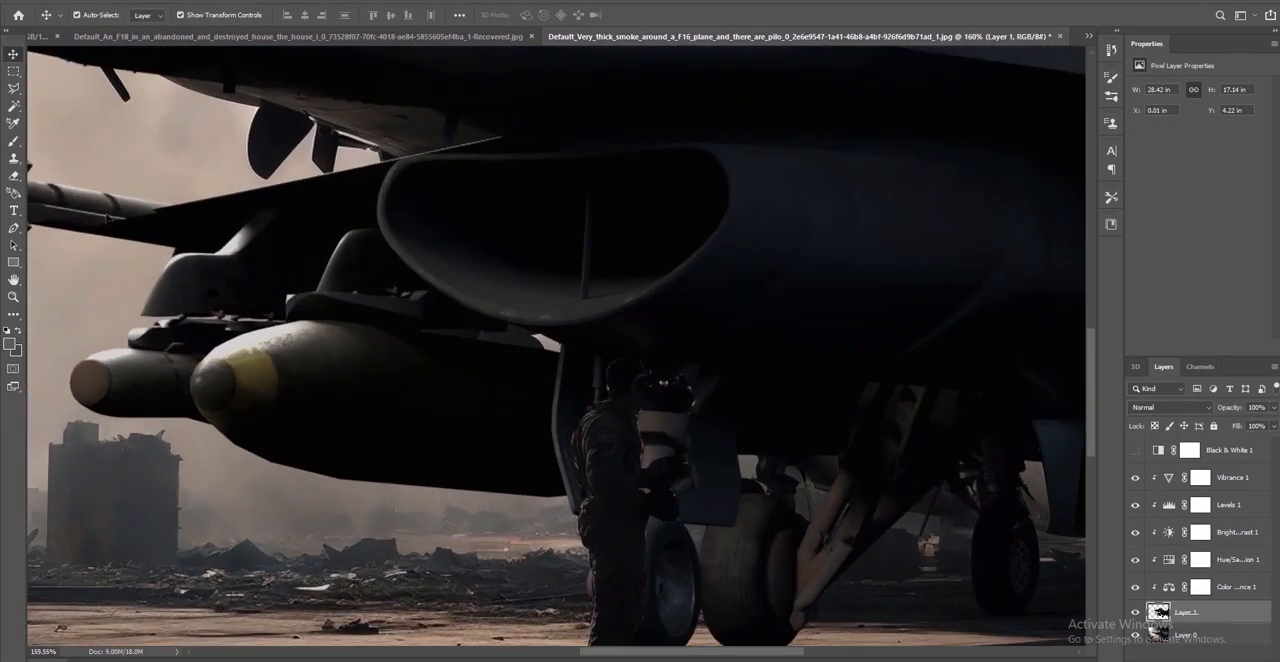
{"action": "left_click", "coordinate": [15, 184]}
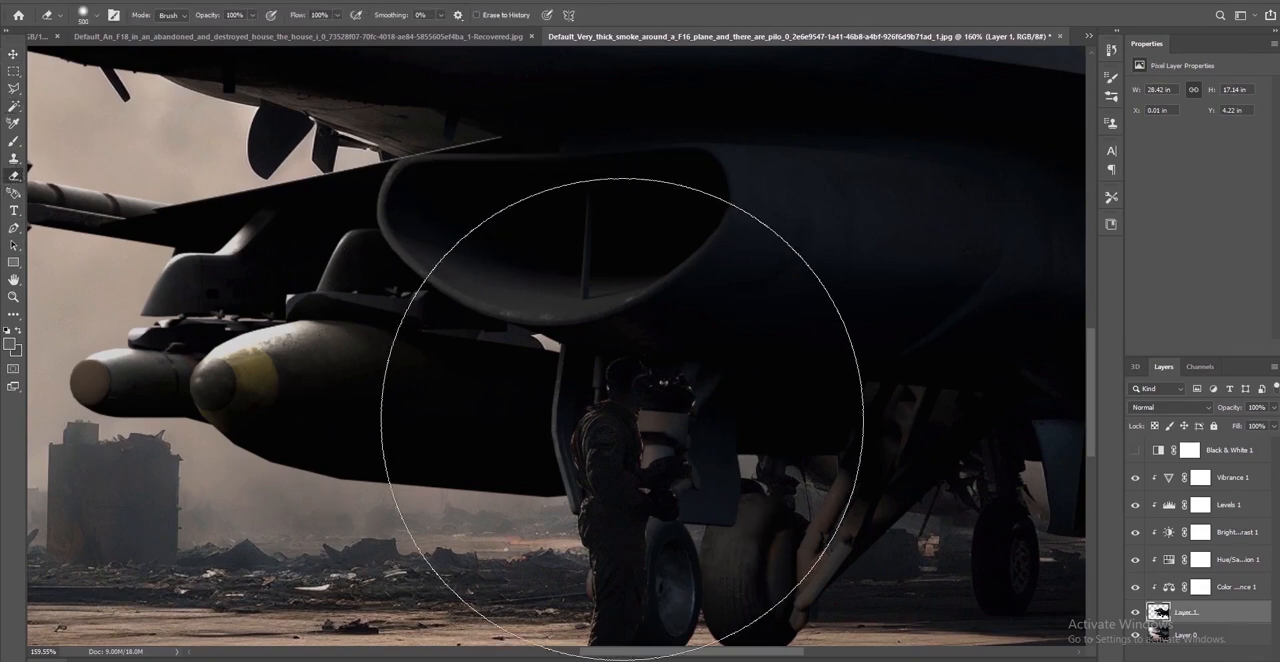
{"action": "key", "text": "bracketleft"}
{"action": "key", "text": "bracketleft"}
{"action": "key", "text": "bracketleft"}
{"action": "key", "text": "bracketleft"}
{"action": "key", "text": "bracketleft"}
{"action": "key", "text": "bracketleft"}
{"action": "key", "text": "bracketleft"}
{"action": "key", "text": "bracketleft"}
{"action": "key", "text": "bracketleft"}
{"action": "left_click_drag", "start_coordinate": [732, 388], "coordinate": [715, 394]}
{"action": "key", "text": "ctrl+z"}
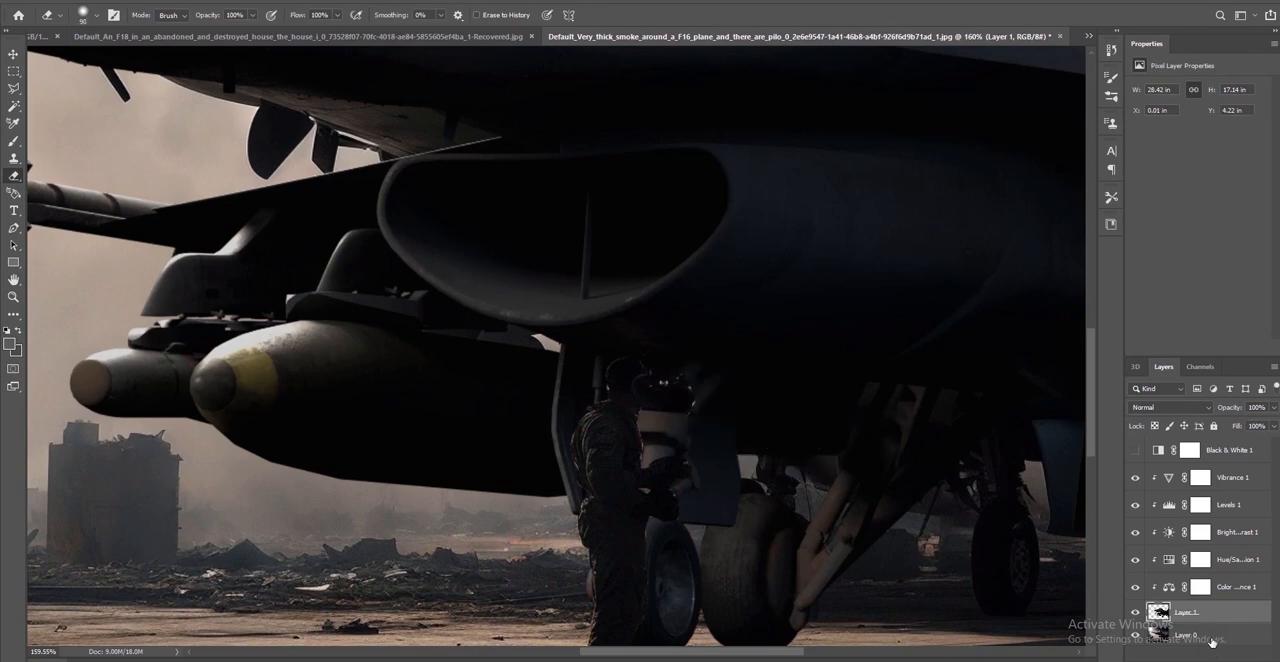
Try erasing the dark patch beside the pilot's head on Layer 0, and undo back to the selection before the deletion
{"action": "left_click", "coordinate": [1212, 637]}
{"action": "left_click_drag", "start_coordinate": [714, 405], "coordinate": [704, 402]}
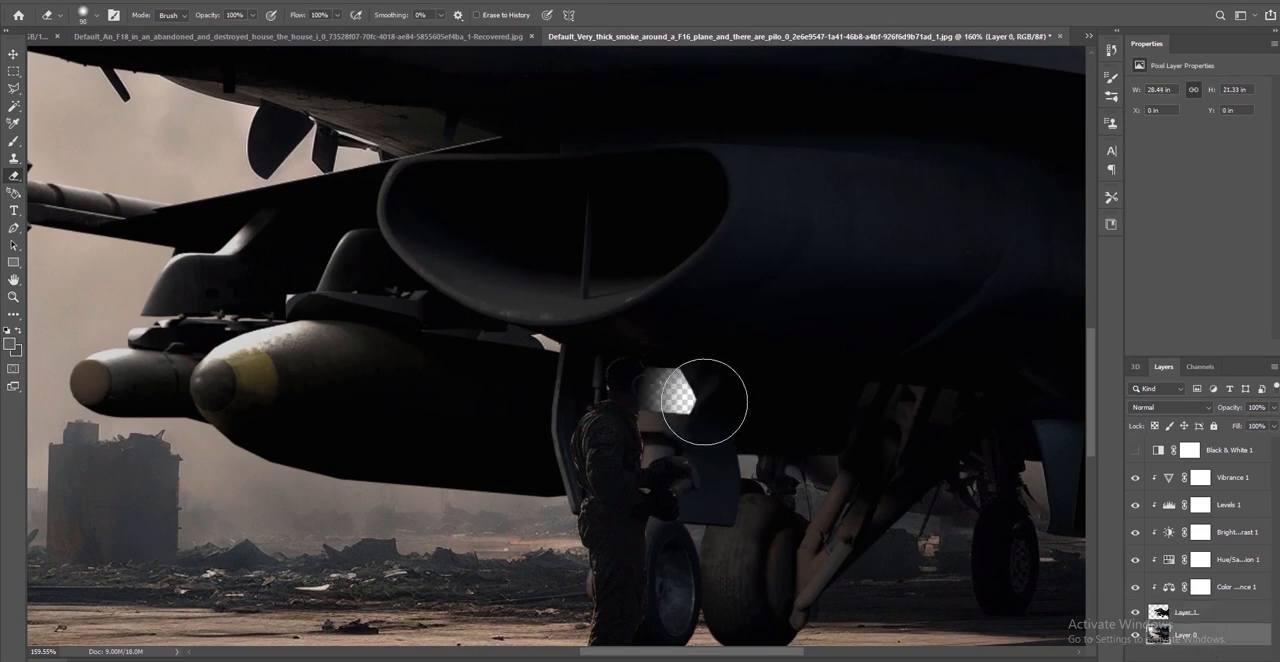
{"action": "key", "text": "ctrl+z"}
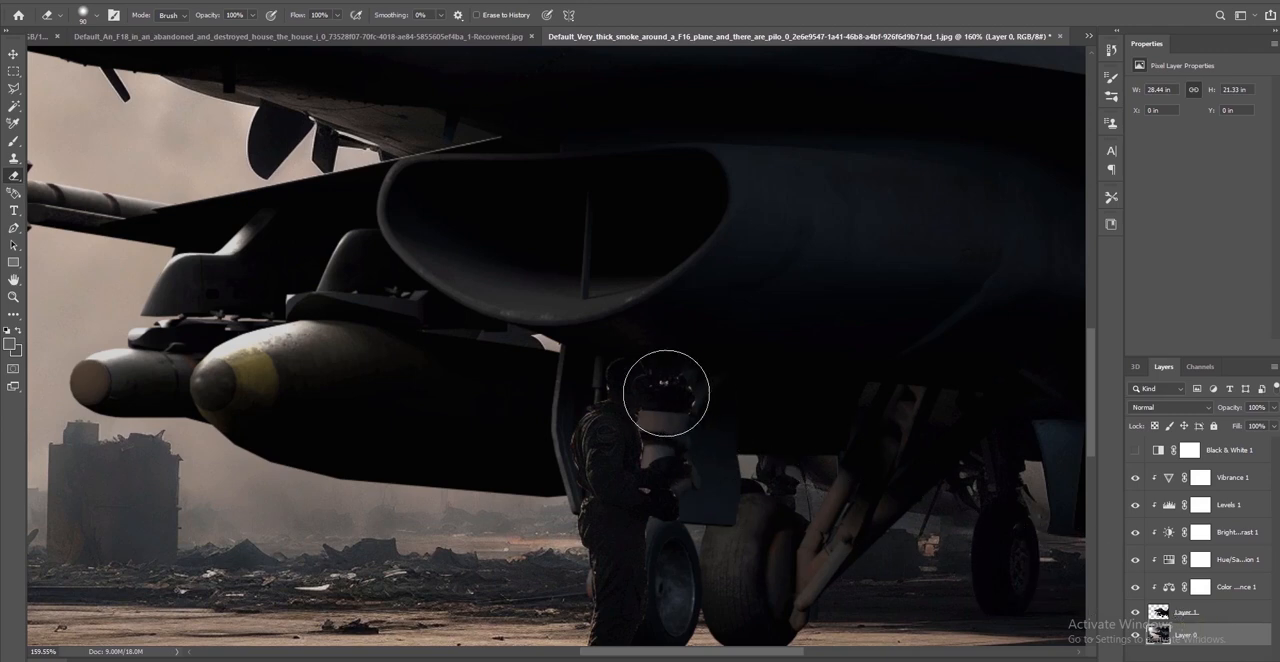
{"action": "key", "text": "ctrl+z"}
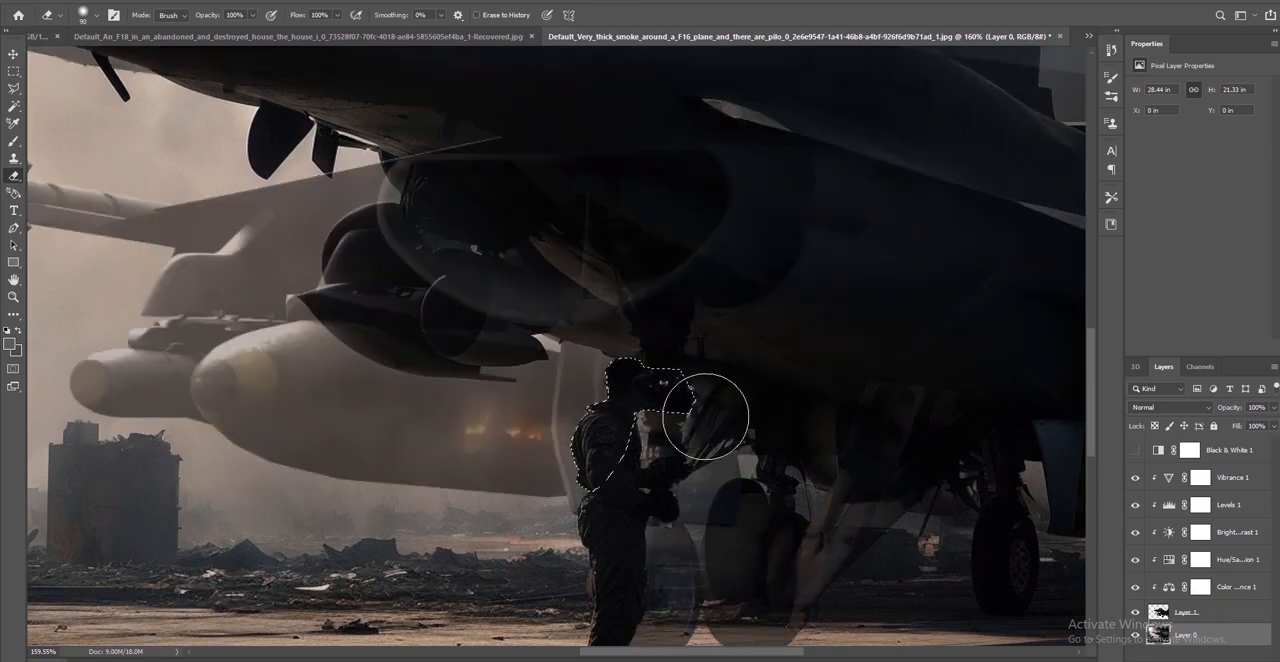
Subtract the strut area in front of the pilot's face from the selection with the Polygonal Lasso, keeping only the pilot's outline
{"action": "left_click", "coordinate": [14, 89]}
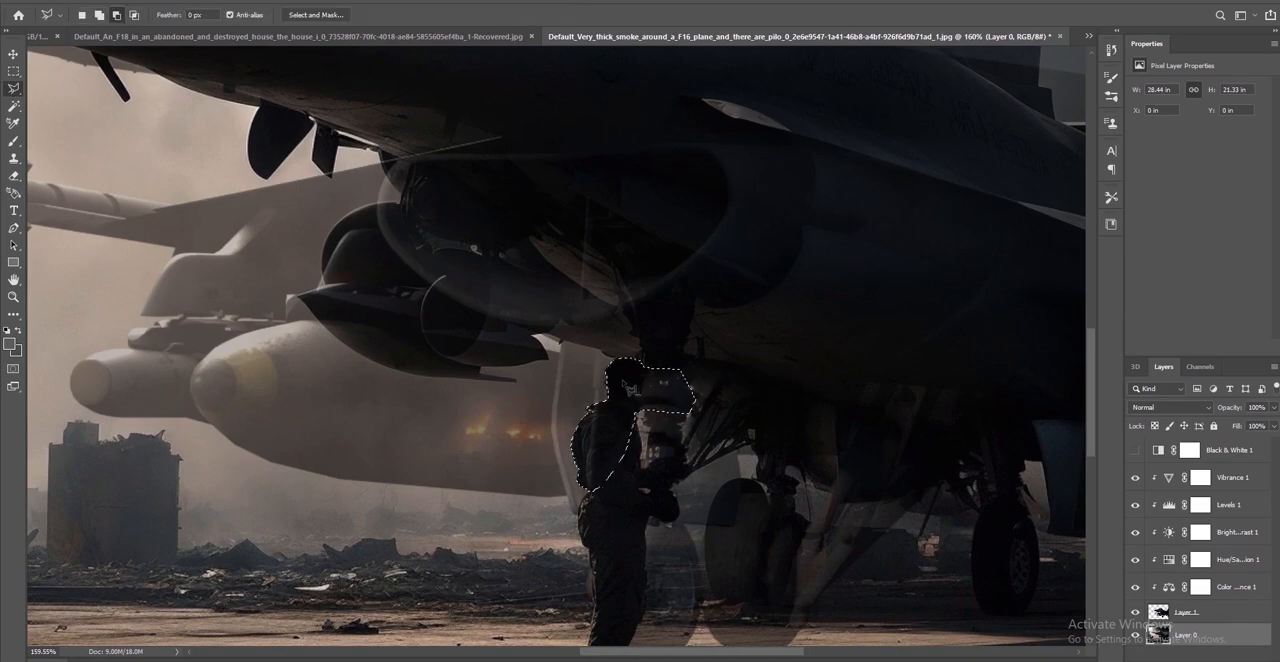
{"action": "scroll", "coordinate": [635, 401], "scroll_direction": "up", "scroll_amount": 11, "text": "alt"}
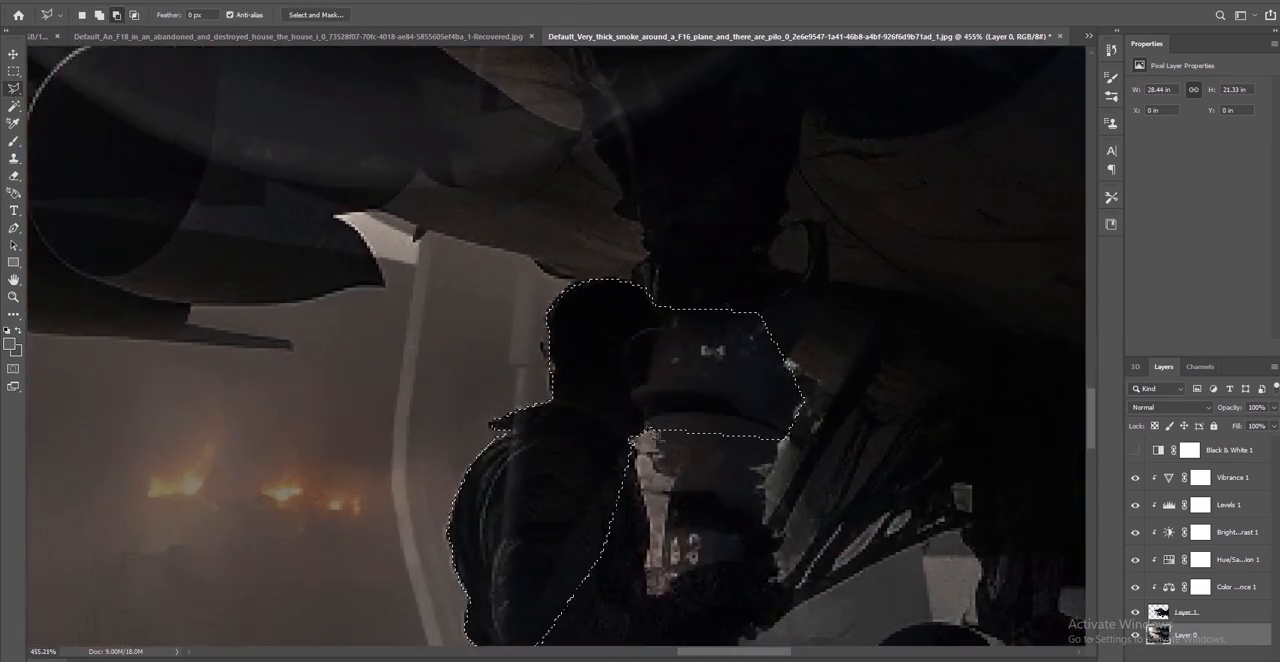
{"action": "left_click", "coordinate": [646, 428]}
{"action": "left_click", "coordinate": [635, 397]}
{"action": "left_click", "coordinate": [665, 308]}
{"action": "left_click", "coordinate": [770, 307]}
{"action": "left_click", "coordinate": [831, 389]}
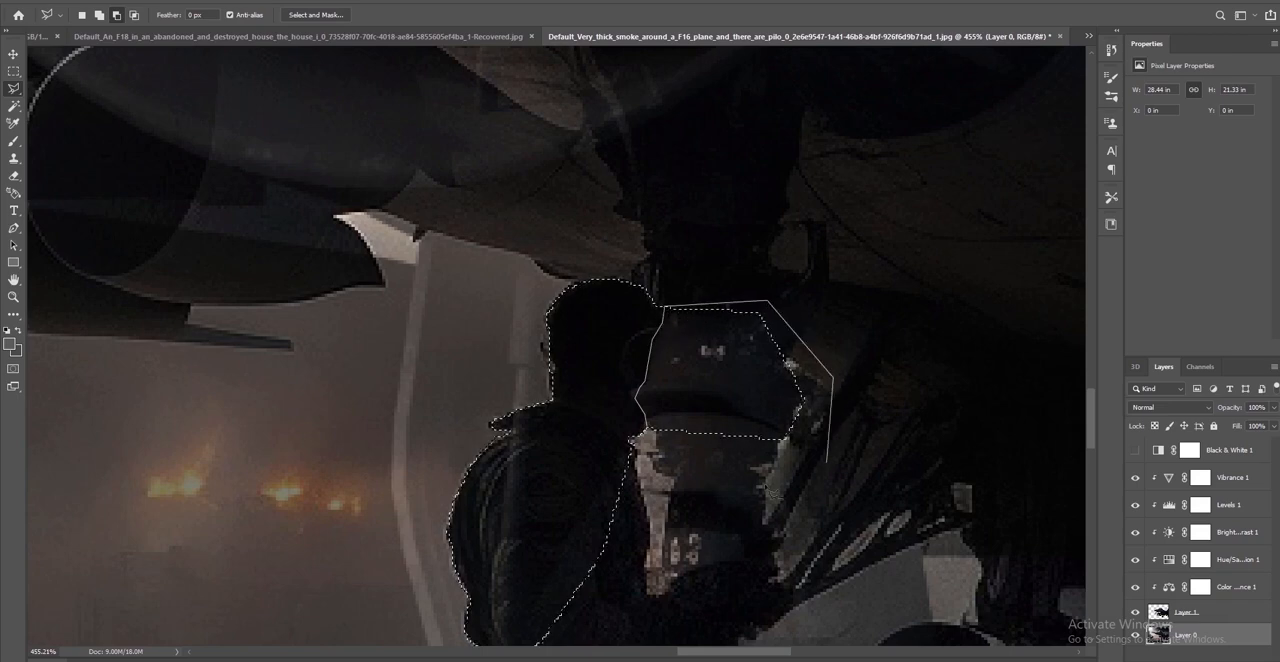
{"action": "left_click", "coordinate": [827, 464]}
{"action": "left_click", "coordinate": [695, 486]}
{"action": "left_click", "coordinate": [647, 430]}
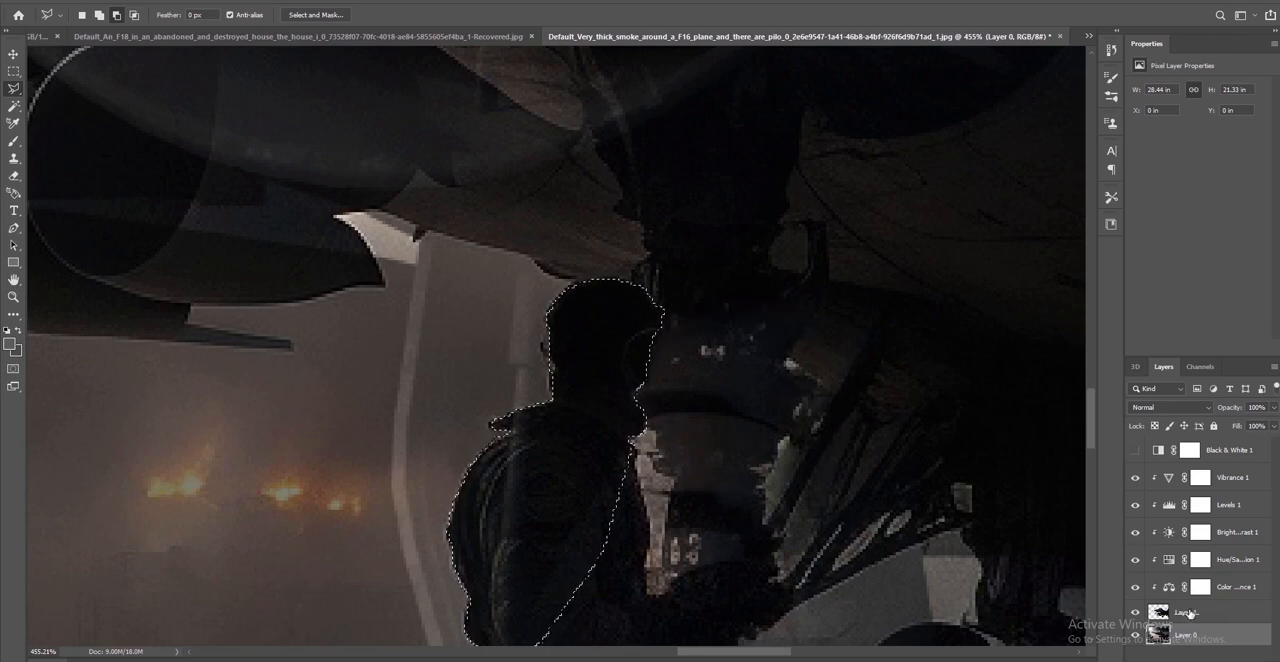
Delete the pilot-shaped selection from the F-16's Layer 1 and clear the selection
{"action": "left_click", "coordinate": [1160, 610]}
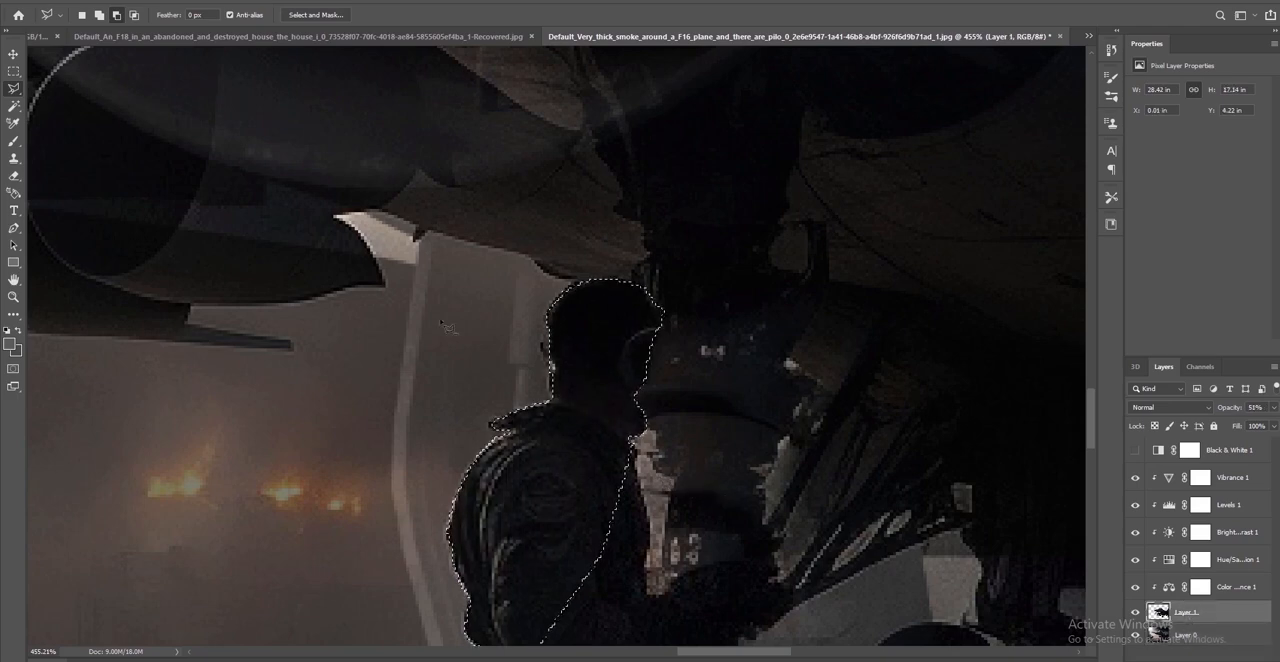
{"action": "key", "text": "m"}
{"action": "left_click", "coordinate": [358, 182]}
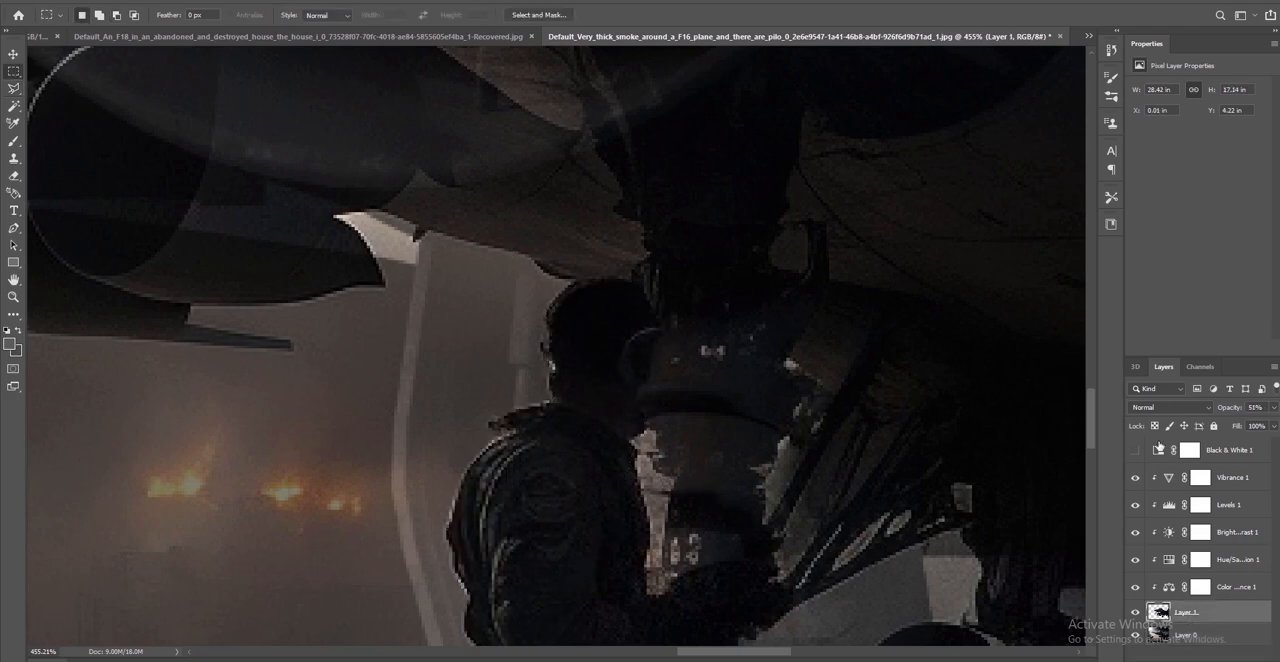
Set Layer 1's opacity back to 100% and check the pilot cut-out in the whole composite
{"action": "left_click", "coordinate": [1275, 407]}
{"action": "left_click_drag", "start_coordinate": [1241, 423], "coordinate": [1274, 423]}
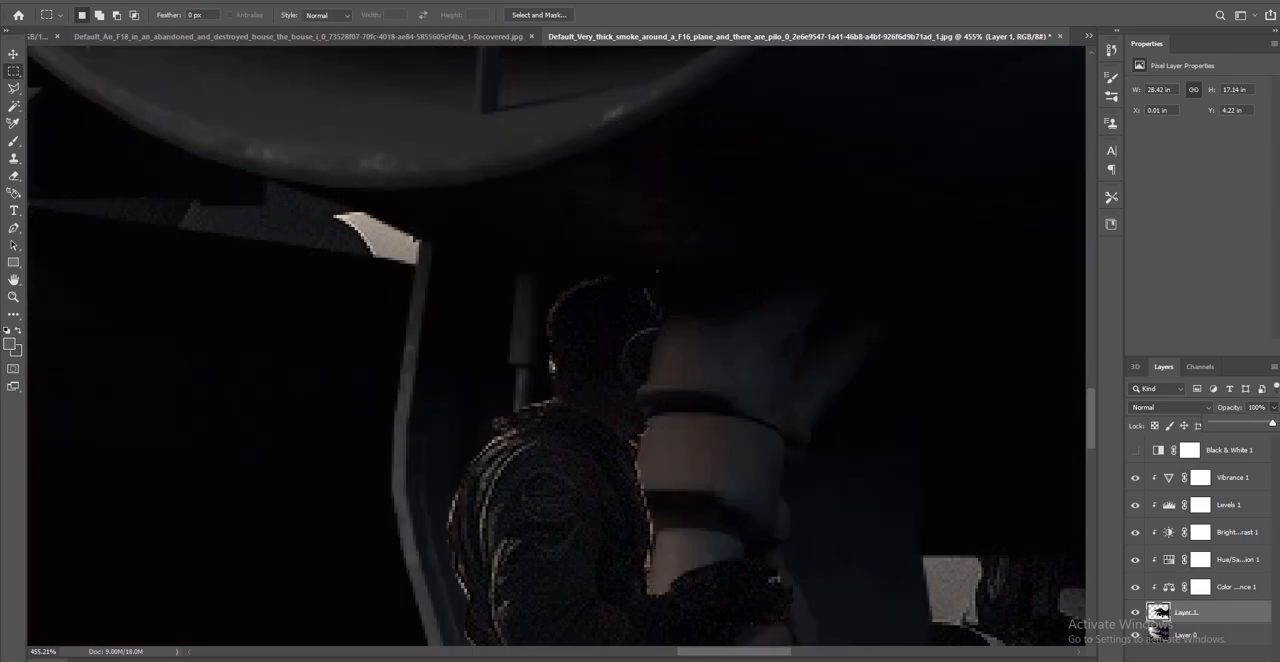
{"action": "key", "text": "ctrl+0"}
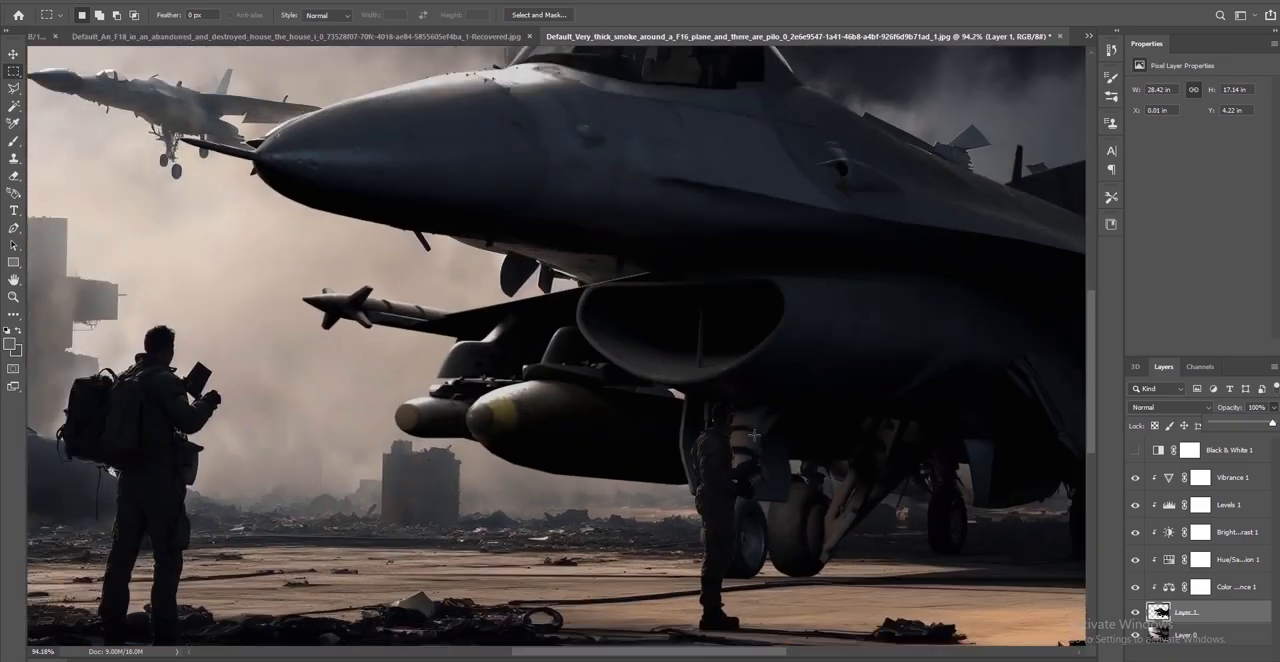
{"action": "scroll", "coordinate": [780, 478], "scroll_direction": "down", "scroll_amount": 2, "text": "alt"}
{"action": "scroll", "coordinate": [788, 496], "scroll_direction": "down", "scroll_amount": 2, "text": "alt"}
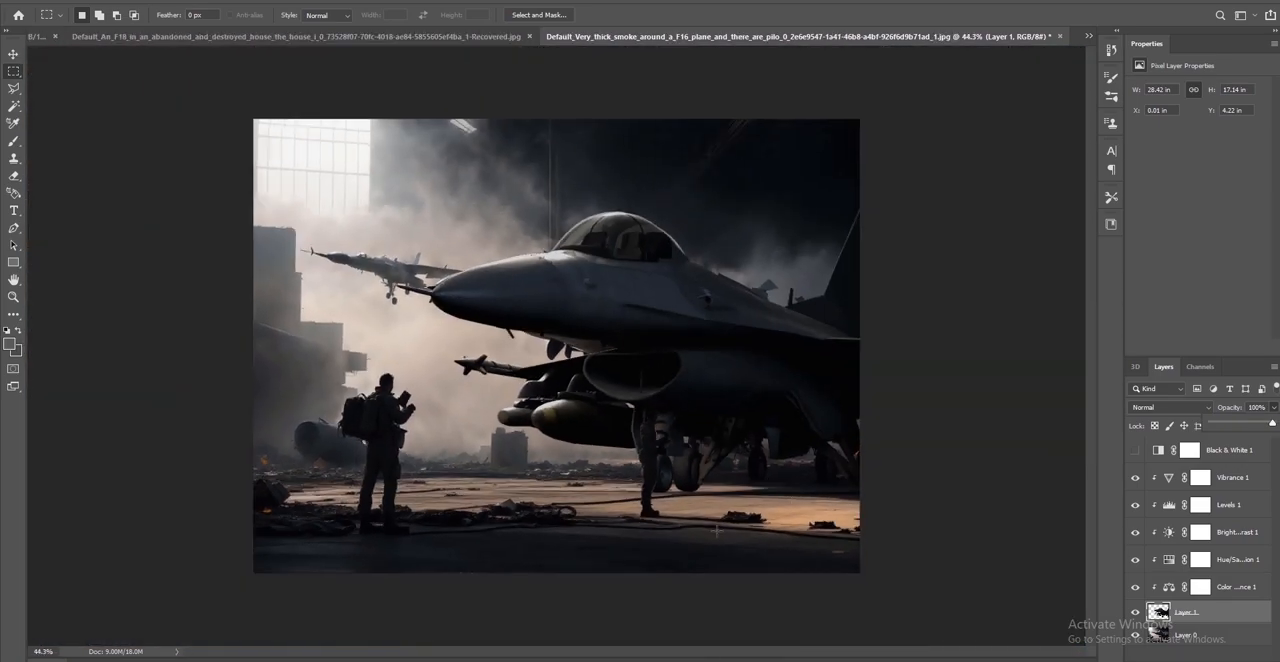
{"action": "scroll", "coordinate": [675, 513], "scroll_direction": "up", "scroll_amount": 5, "text": "alt"}
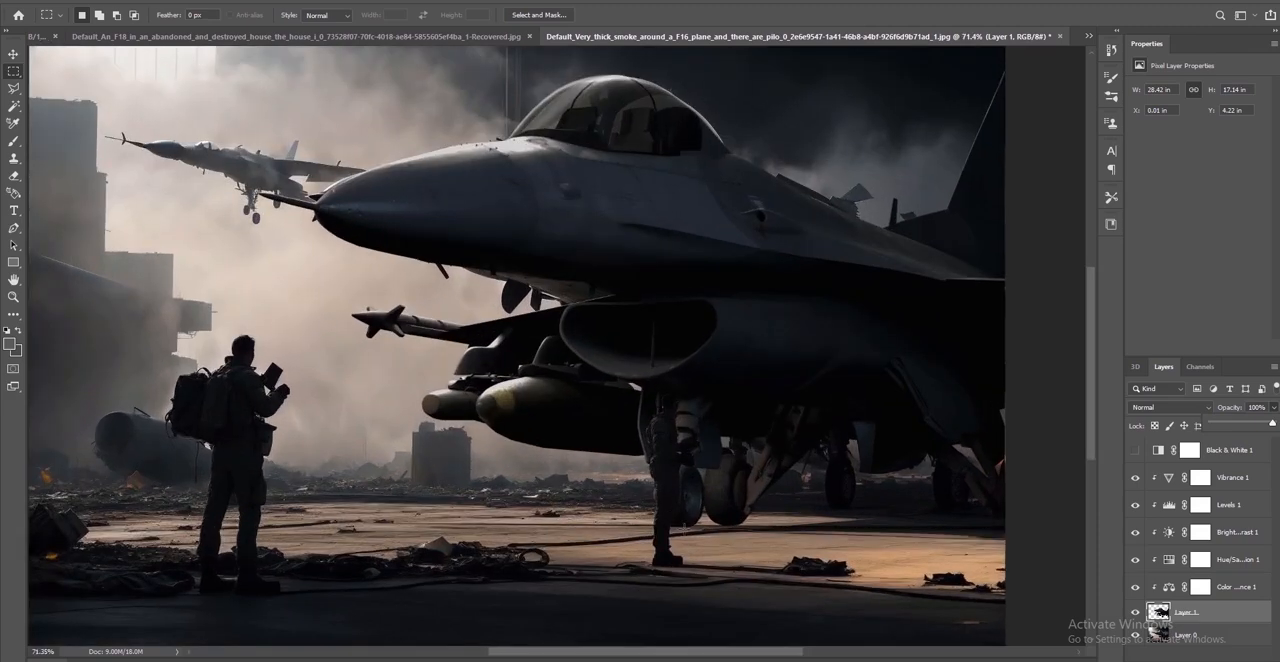
{"action": "scroll", "coordinate": [684, 530], "scroll_direction": "down", "scroll_amount": 5, "text": "alt"}
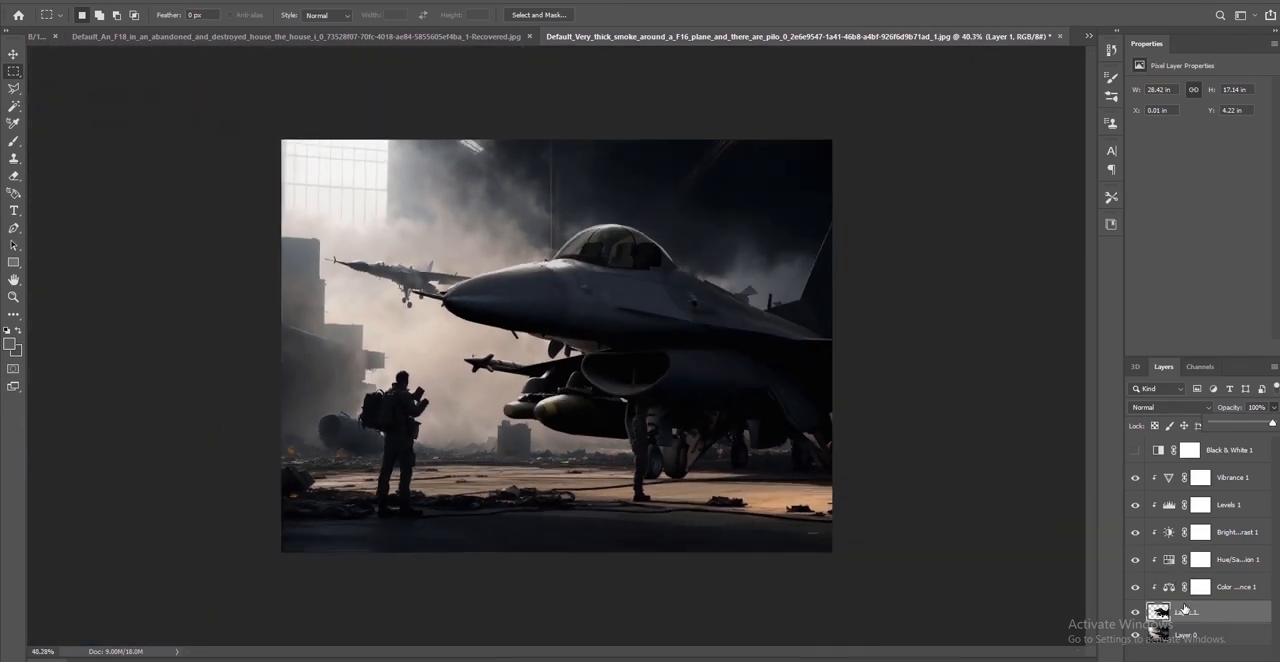
Clone smoke over the leftover aircraft parts behind the F-16's spine on Layer 0 with the Clone Stamp
{"action": "left_click", "coordinate": [1186, 636]}
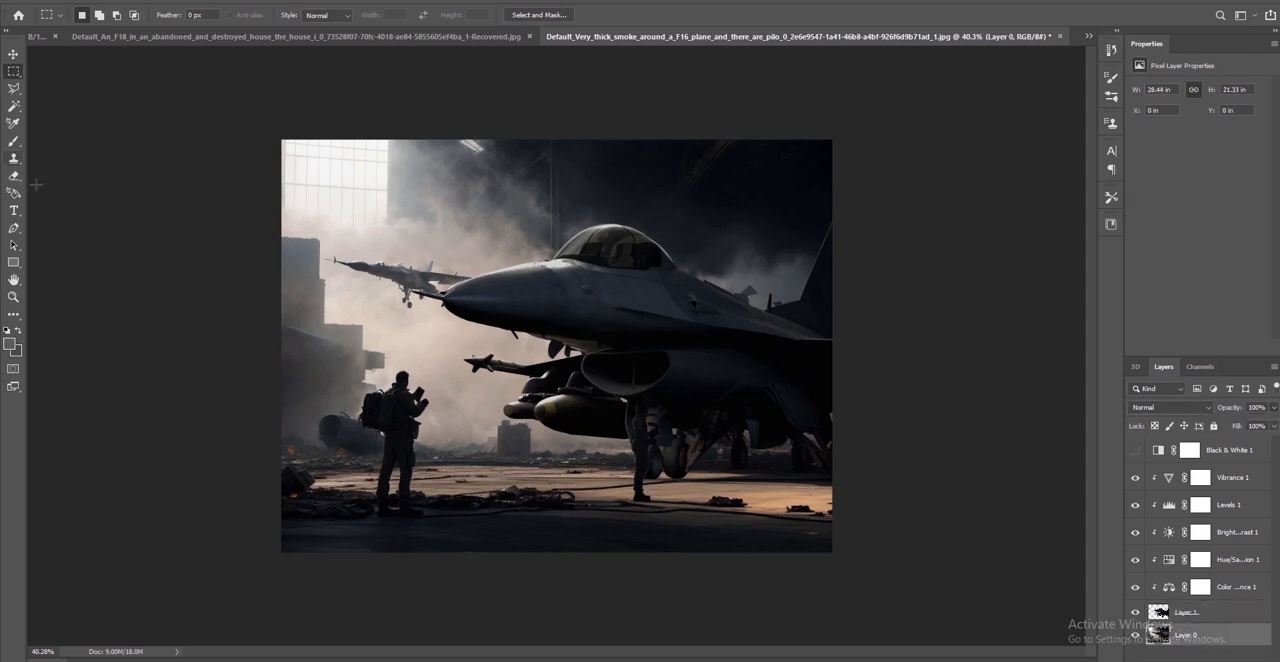
{"action": "left_click", "coordinate": [13, 160]}
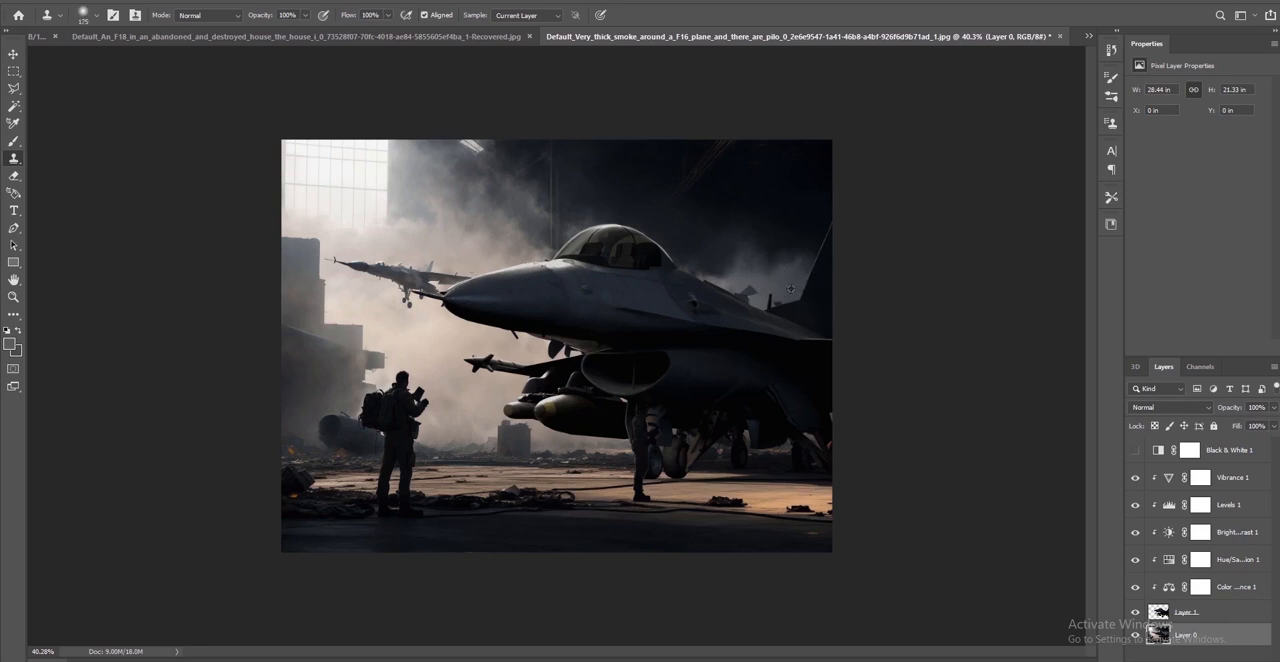
{"action": "mouse_move", "coordinate": [750, 288]}
{"action": "left_mouse_down"}
{"action": "mouse_move", "coordinate": [714, 285]}
{"action": "mouse_move", "coordinate": [761, 300]}
{"action": "left_mouse_up"}
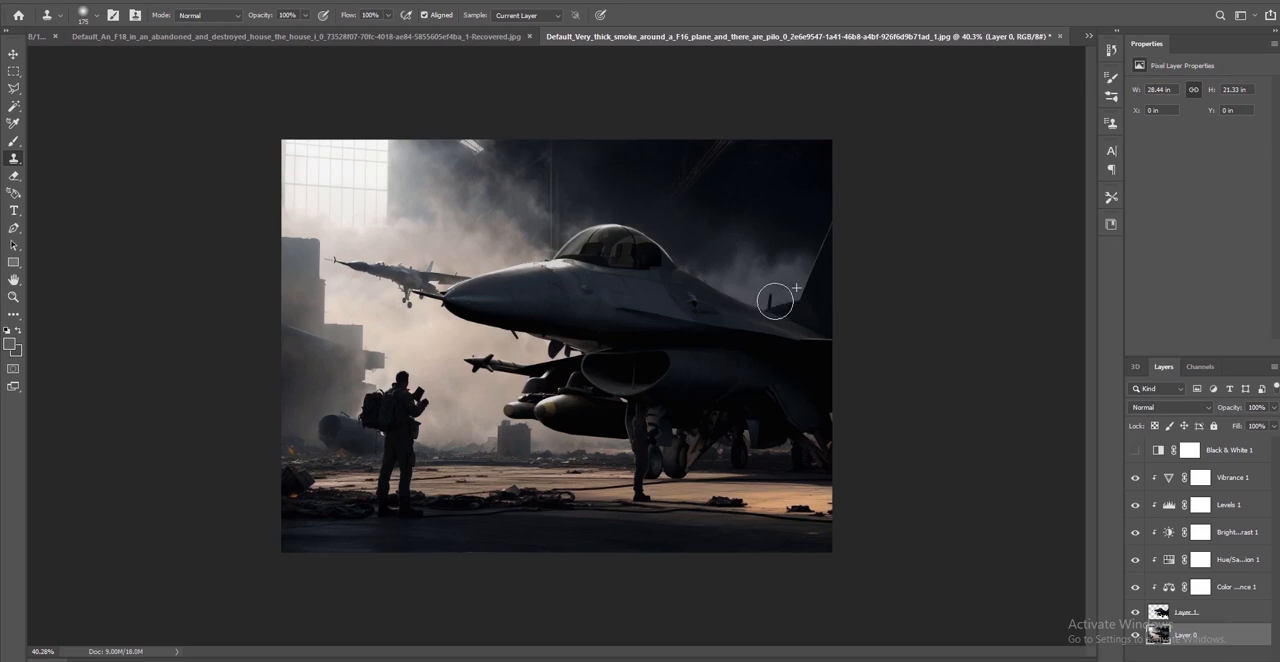
Clone the dark ground over the original aircraft's wheel beneath the F-16's rear fuselage on Layer 0
{"action": "mouse_move", "coordinate": [785, 452]}
{"action": "left_mouse_down"}
{"action": "mouse_move", "coordinate": [762, 462]}
{"action": "mouse_move", "coordinate": [735, 451]}
{"action": "mouse_move", "coordinate": [741, 440]}
{"action": "mouse_move", "coordinate": [715, 454]}
{"action": "left_mouse_up"}
{"action": "left_click", "coordinate": [761, 462], "text": "alt"}
{"action": "left_click", "coordinate": [765, 460], "text": "alt"}
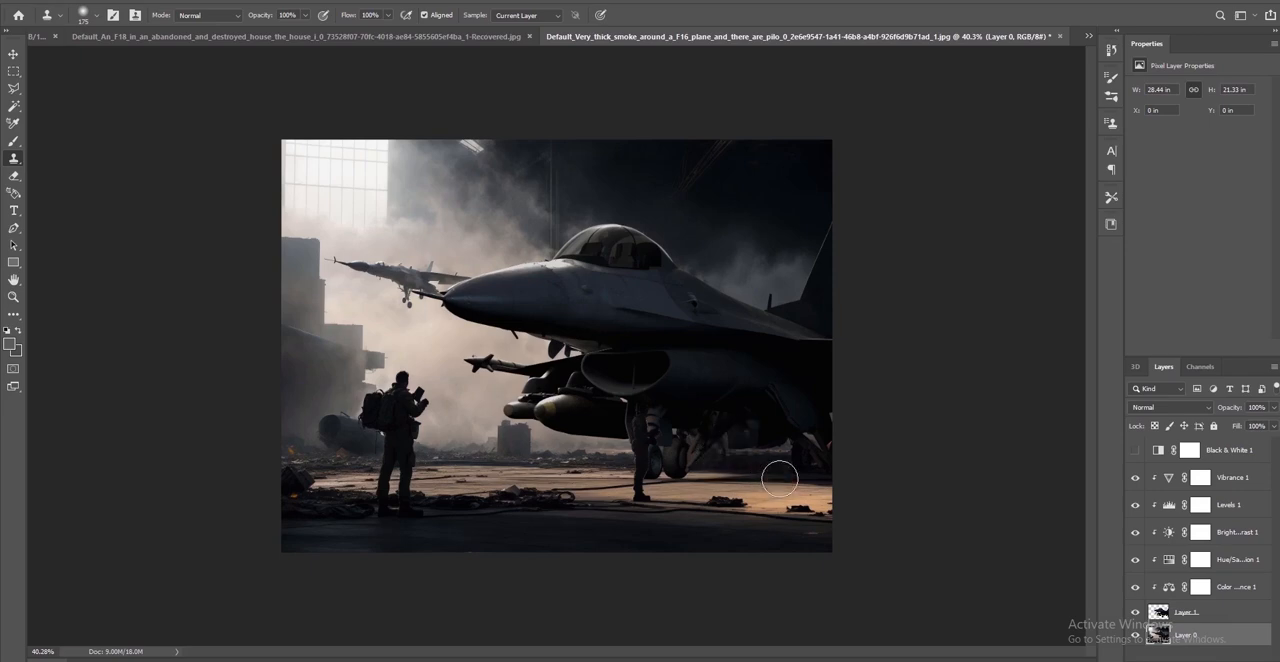
Reduce the Clone Stamp brush to 80 px and cover the remaining traces of the background wheel with ground debris
{"action": "scroll", "coordinate": [780, 479], "scroll_direction": "up", "scroll_amount": 6, "text": "alt"}
{"action": "scroll", "coordinate": [880, 530], "scroll_direction": "down", "scroll_amount": 1}
{"action": "scroll", "coordinate": [886, 520], "scroll_direction": "up", "scroll_amount": 3, "text": "alt"}
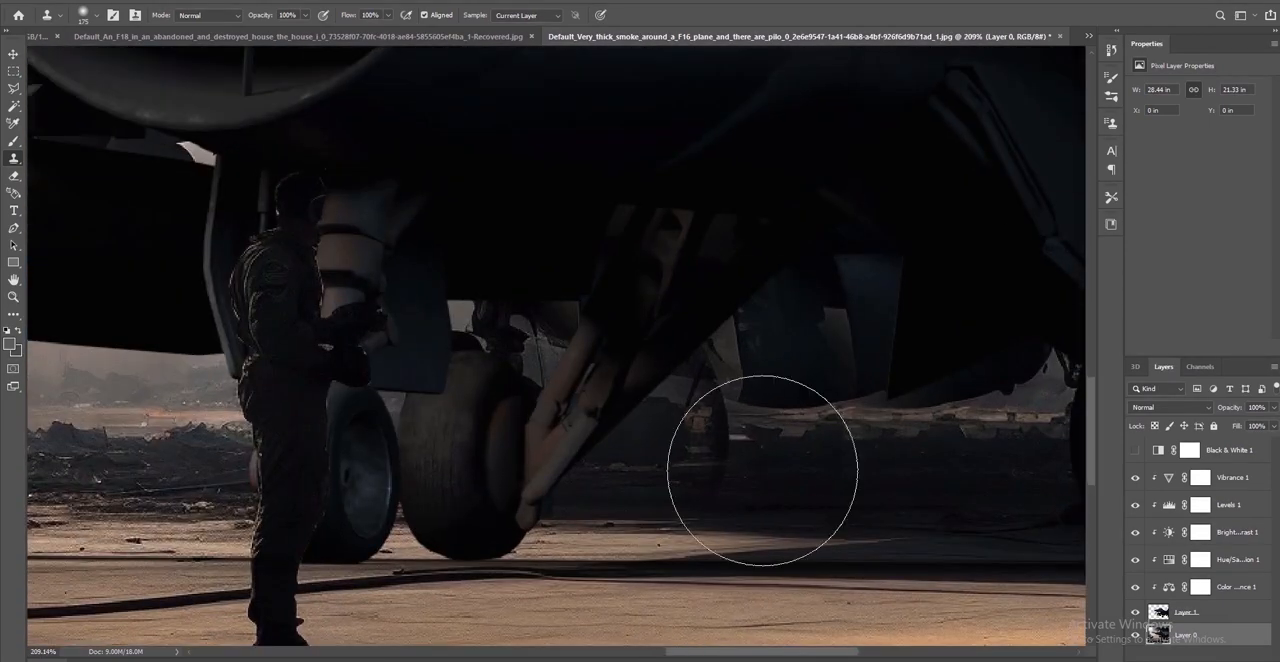
{"action": "key", "text": "bracketleft"}
{"action": "key", "text": "bracketleft"}
{"action": "key", "text": "bracketleft"}
{"action": "key", "text": "bracketleft"}
{"action": "key", "text": "bracketleft"}
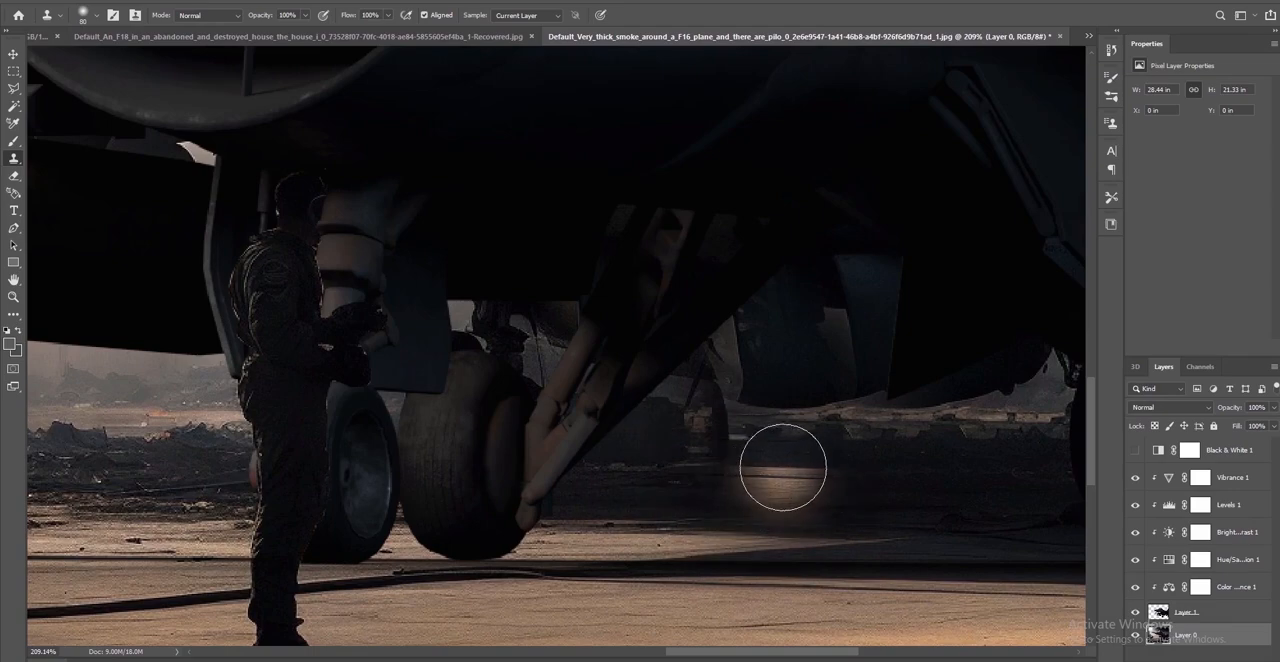
{"action": "mouse_move", "coordinate": [788, 460]}
{"action": "left_mouse_down"}
{"action": "mouse_move", "coordinate": [733, 477]}
{"action": "mouse_move", "coordinate": [702, 445]}
{"action": "mouse_move", "coordinate": [822, 476]}
{"action": "left_mouse_up"}
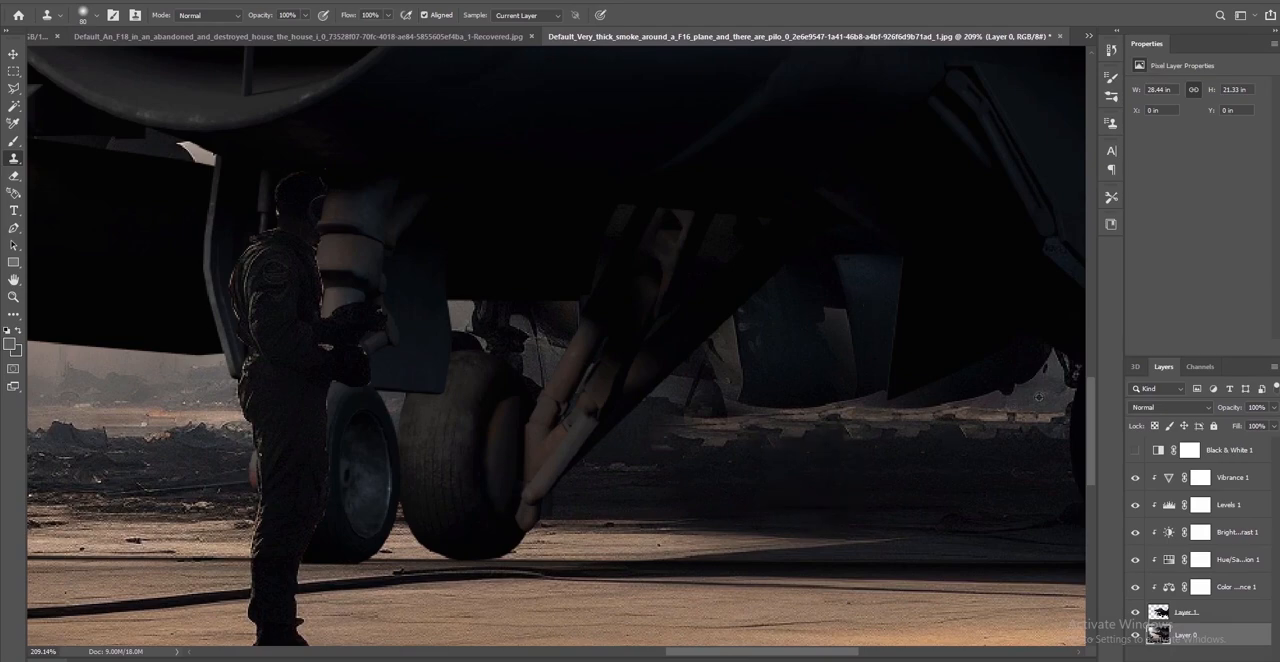
Try to clone over the leftover parts beneath the F-16's rear, and undo the last stroke
{"action": "mouse_move", "coordinate": [1007, 367]}
{"action": "left_mouse_down"}
{"action": "mouse_move", "coordinate": [660, 383]}
{"action": "mouse_move", "coordinate": [837, 414]}
{"action": "mouse_move", "coordinate": [720, 441]}
{"action": "mouse_move", "coordinate": [900, 429]}
{"action": "mouse_move", "coordinate": [1043, 457]}
{"action": "mouse_move", "coordinate": [689, 450]}
{"action": "mouse_move", "coordinate": [700, 463]}
{"action": "mouse_move", "coordinate": [966, 509]}
{"action": "mouse_move", "coordinate": [251, 482]}
{"action": "left_mouse_up"}
{"action": "key", "text": "ctrl+z"}
{"action": "scroll", "coordinate": [817, 450], "scroll_direction": "down", "scroll_amount": 9, "text": "alt"}
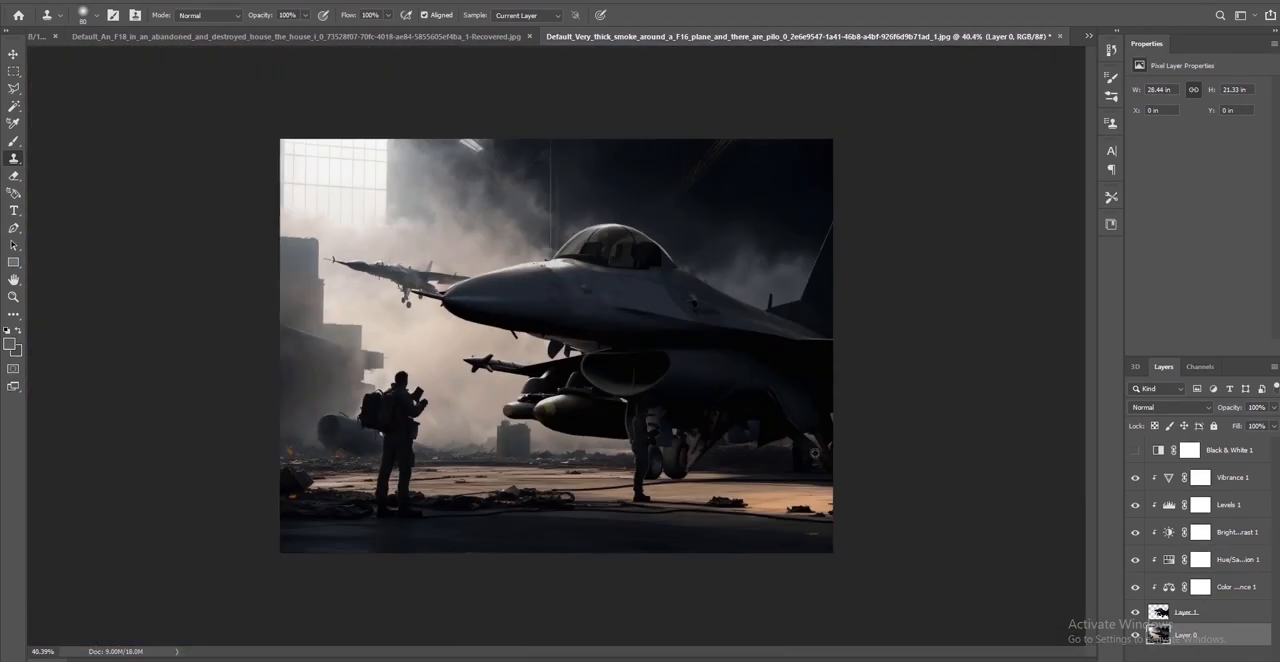
Compare the cleaned background with the F-16's Layer 1 hidden and shown
{"action": "scroll", "coordinate": [822, 453], "scroll_direction": "up", "scroll_amount": 2, "text": "alt"}
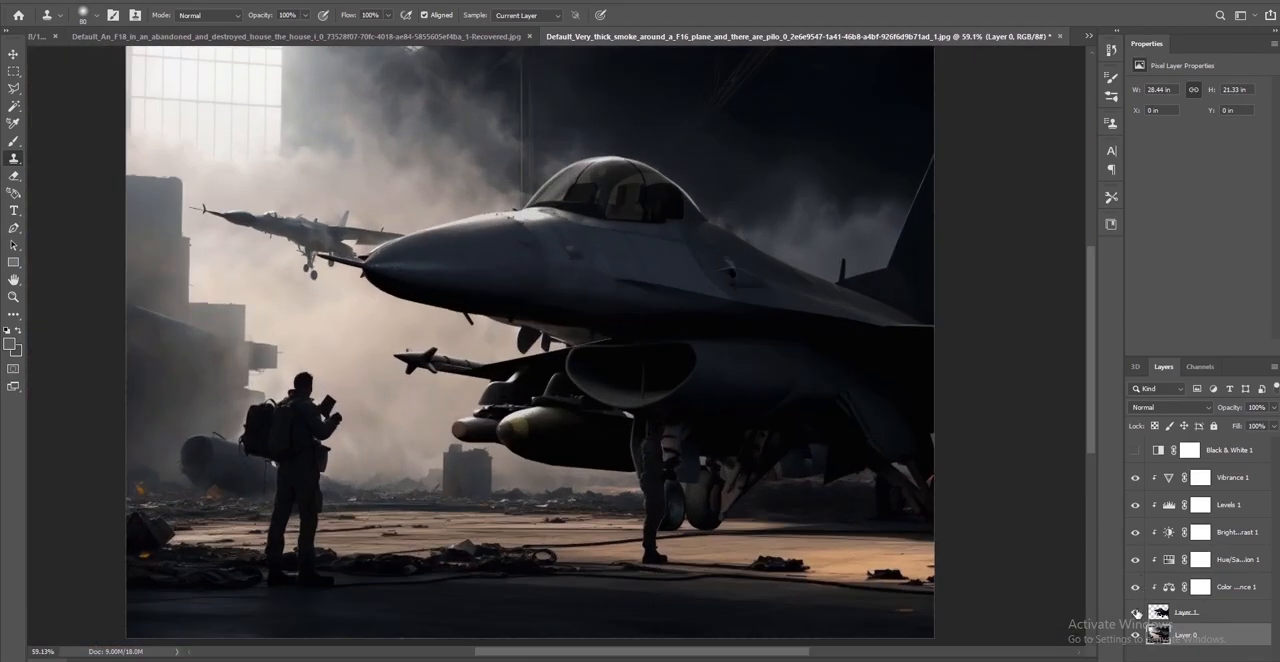
{"action": "left_click", "coordinate": [1135, 612]}
{"action": "left_click", "coordinate": [1135, 612]}
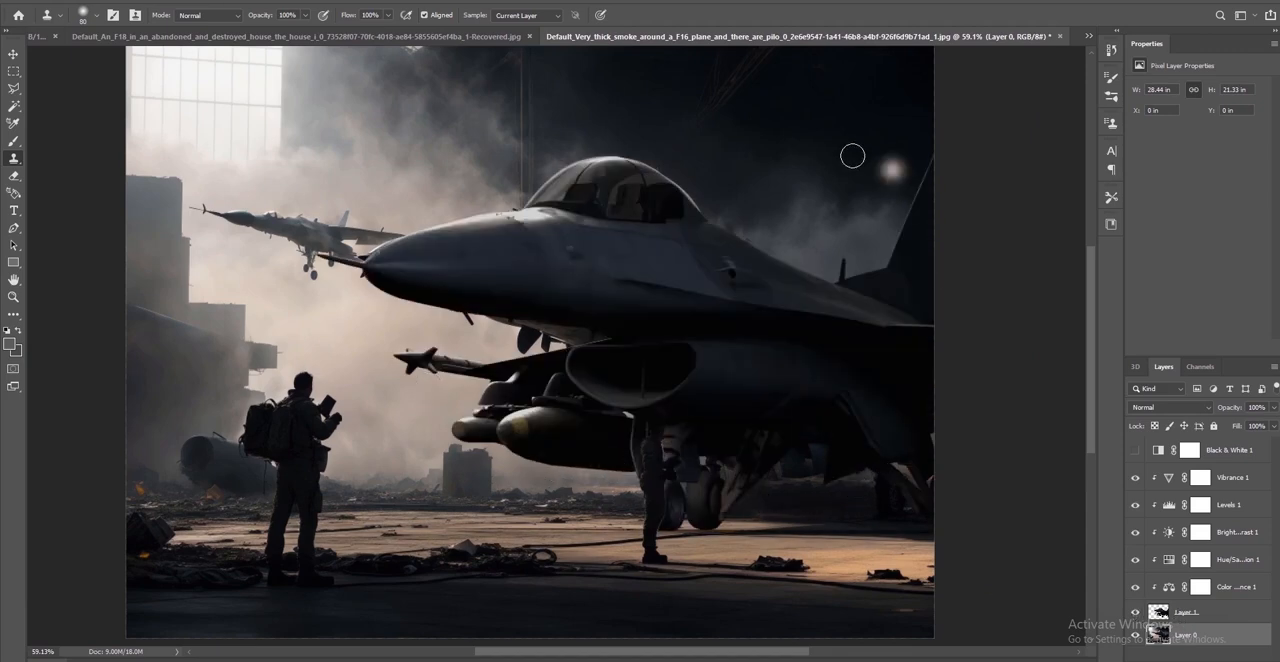
Clone dark ground over the leftover rear landing gear near the image's edge on Layer 0
{"action": "mouse_move", "coordinate": [823, 444]}
{"action": "left_mouse_down"}
{"action": "mouse_move", "coordinate": [797, 448]}
{"action": "mouse_move", "coordinate": [789, 465]}
{"action": "mouse_move", "coordinate": [853, 464]}
{"action": "mouse_move", "coordinate": [823, 451]}
{"action": "mouse_move", "coordinate": [878, 463]}
{"action": "mouse_move", "coordinate": [890, 492]}
{"action": "mouse_move", "coordinate": [876, 504]}
{"action": "mouse_move", "coordinate": [906, 485]}
{"action": "mouse_move", "coordinate": [861, 503]}
{"action": "mouse_move", "coordinate": [886, 494]}
{"action": "mouse_move", "coordinate": [878, 509]}
{"action": "mouse_move", "coordinate": [911, 509]}
{"action": "left_mouse_up"}
{"action": "left_click", "coordinate": [858, 504], "text": "alt"}
{"action": "scroll", "coordinate": [885, 494], "scroll_direction": "down", "scroll_amount": 3, "text": "alt"}
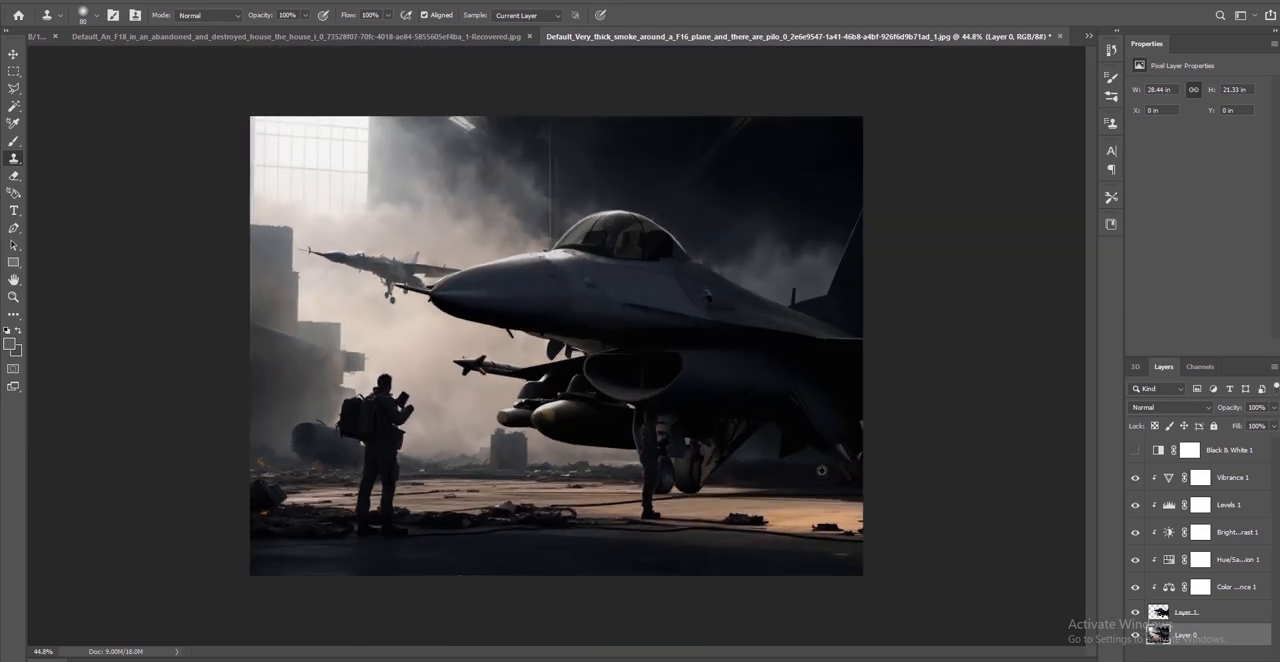
{"action": "scroll", "coordinate": [967, 413], "scroll_direction": "up", "scroll_amount": 2, "text": "alt"}
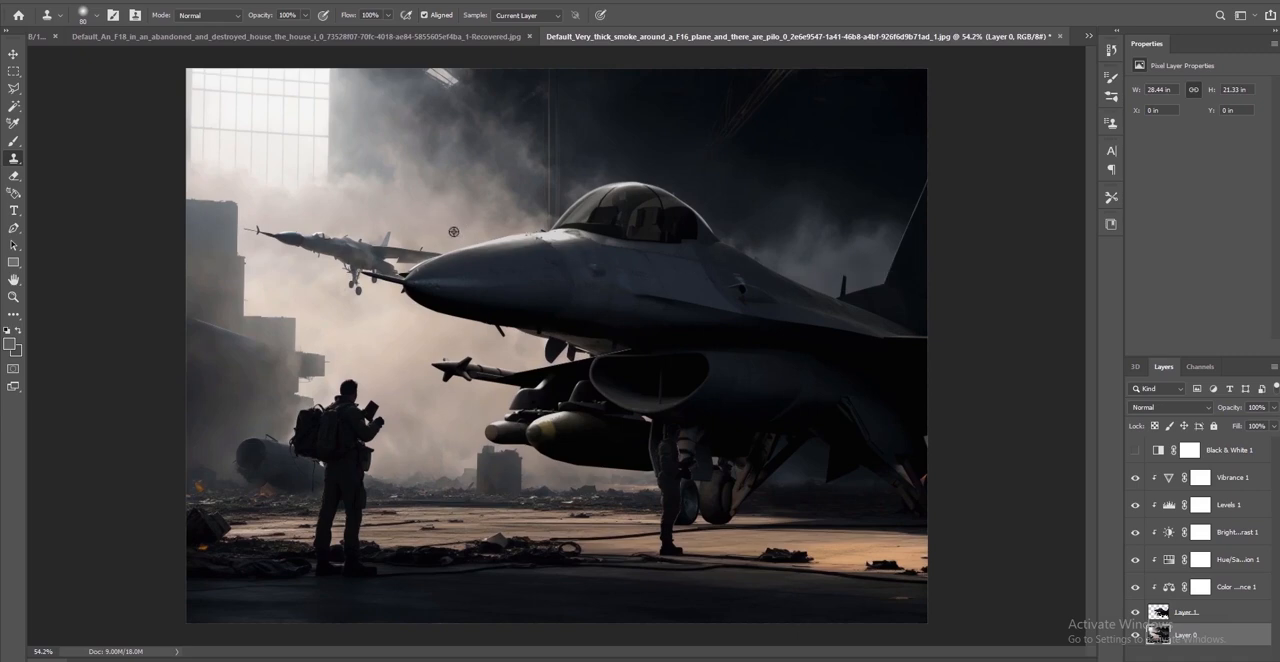
Clone nearby smoke over the wing of the small background jet beside the F-16's nose on Layer 0
{"action": "left_click", "coordinate": [426, 246], "text": "alt"}
{"action": "mouse_move", "coordinate": [412, 257]}
{"action": "left_mouse_down"}
{"action": "mouse_move", "coordinate": [433, 255]}
{"action": "mouse_move", "coordinate": [400, 251]}
{"action": "mouse_move", "coordinate": [388, 272]}
{"action": "mouse_move", "coordinate": [406, 276]}
{"action": "mouse_move", "coordinate": [368, 285]}
{"action": "left_mouse_up"}
{"action": "left_click", "coordinate": [377, 327], "text": "alt"}
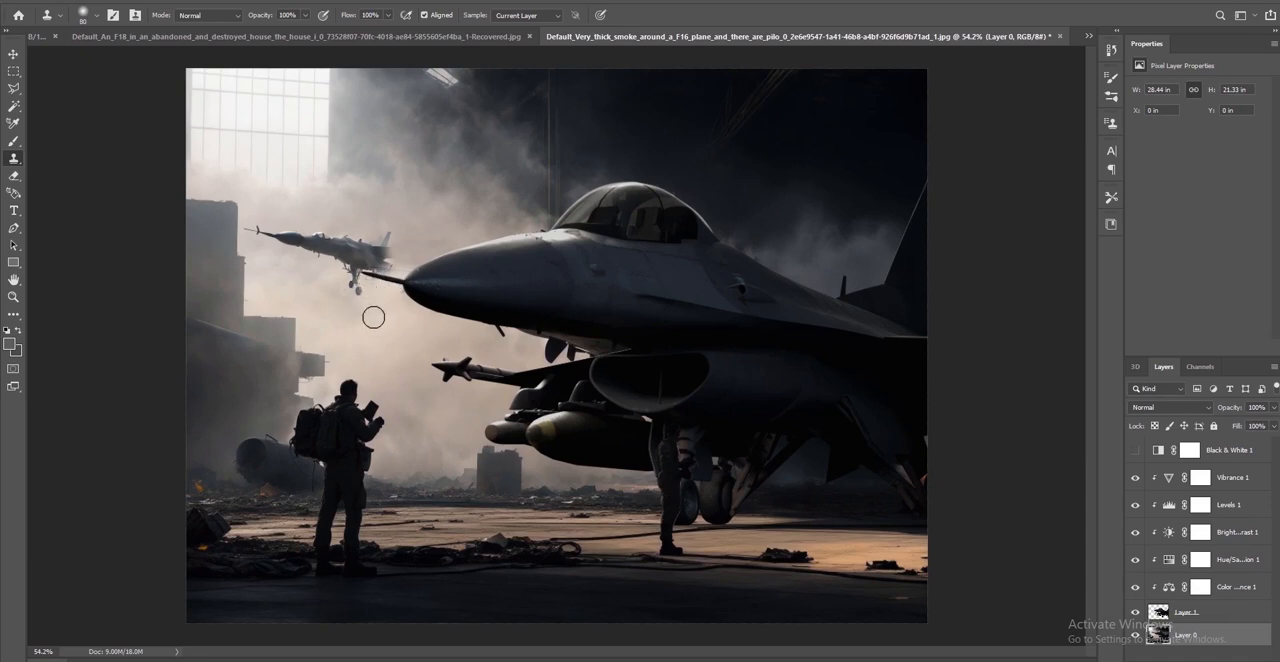
{"action": "key", "text": "bracketright"}
{"action": "key", "text": "bracketright"}
{"action": "left_click_drag", "start_coordinate": [374, 317], "coordinate": [391, 346]}
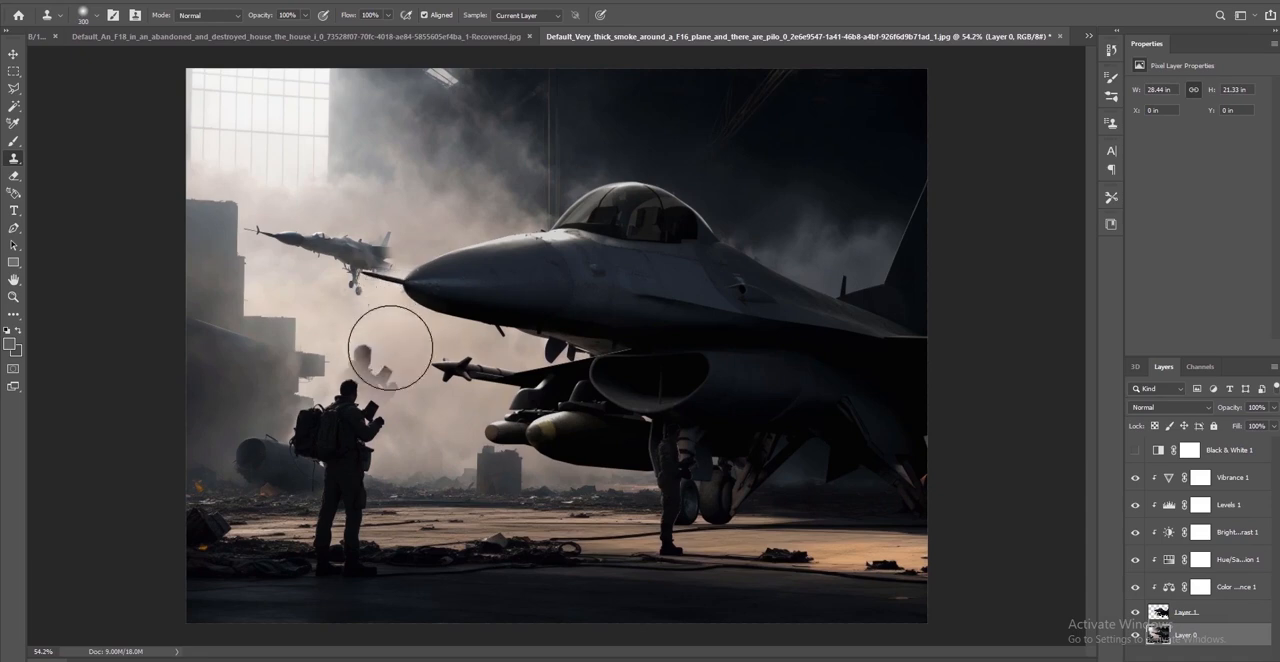
{"action": "key", "text": "ctrl+alt+z"}
Reduce the Clone Stamp brush to 150 px and clone smoke over the body of the small background jet
{"action": "key", "text": "ctrl+alt+z"}
{"action": "key", "text": "bracketleft"}
{"action": "key", "text": "bracketleft"}
{"action": "key", "text": "bracketleft"}
{"action": "key", "text": "bracketleft"}
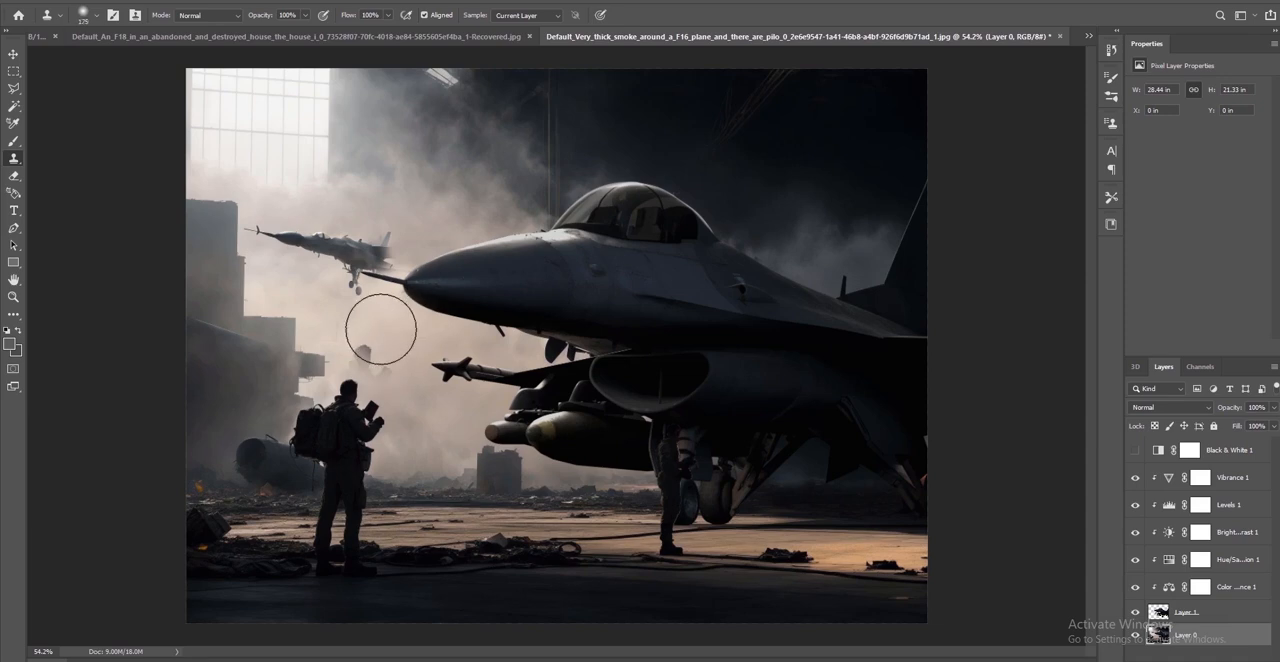
{"action": "key", "text": "ctrl+alt+z"}
{"action": "left_click_drag", "start_coordinate": [358, 265], "coordinate": [371, 250]}
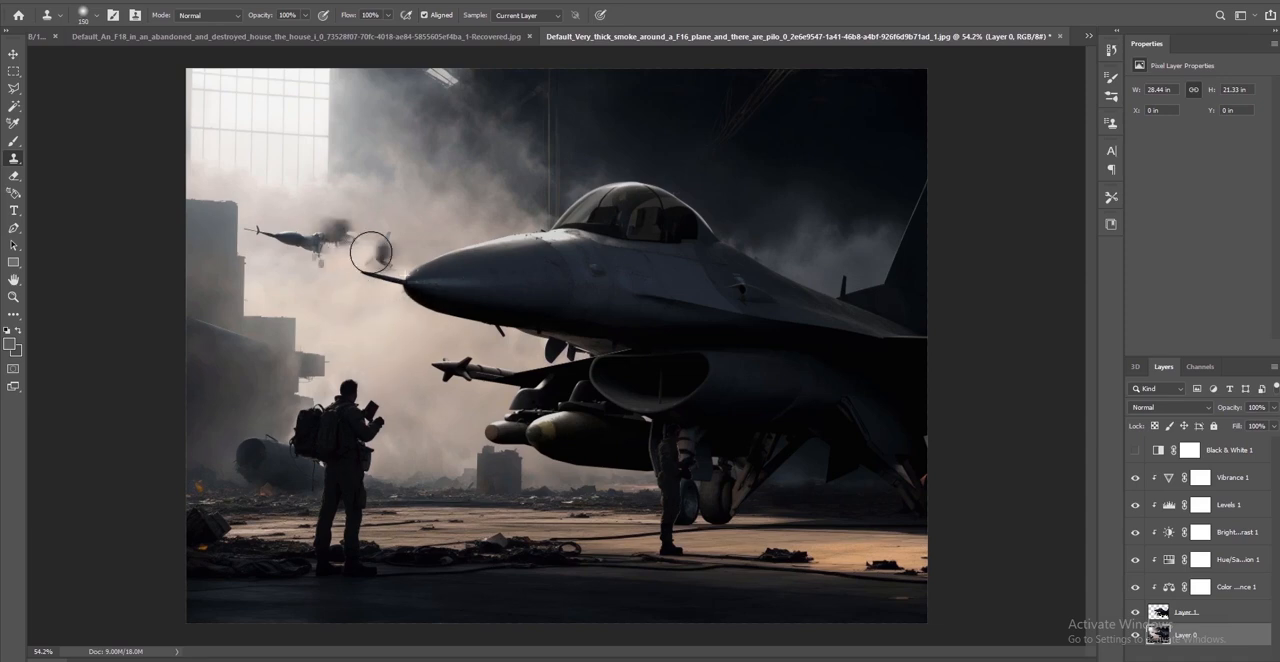
{"action": "mouse_move", "coordinate": [292, 243]}
{"action": "left_mouse_down"}
{"action": "mouse_move", "coordinate": [330, 234]}
{"action": "mouse_move", "coordinate": [363, 251]}
{"action": "mouse_move", "coordinate": [345, 249]}
{"action": "left_mouse_up"}
{"action": "left_click", "coordinate": [428, 235], "text": "alt"}
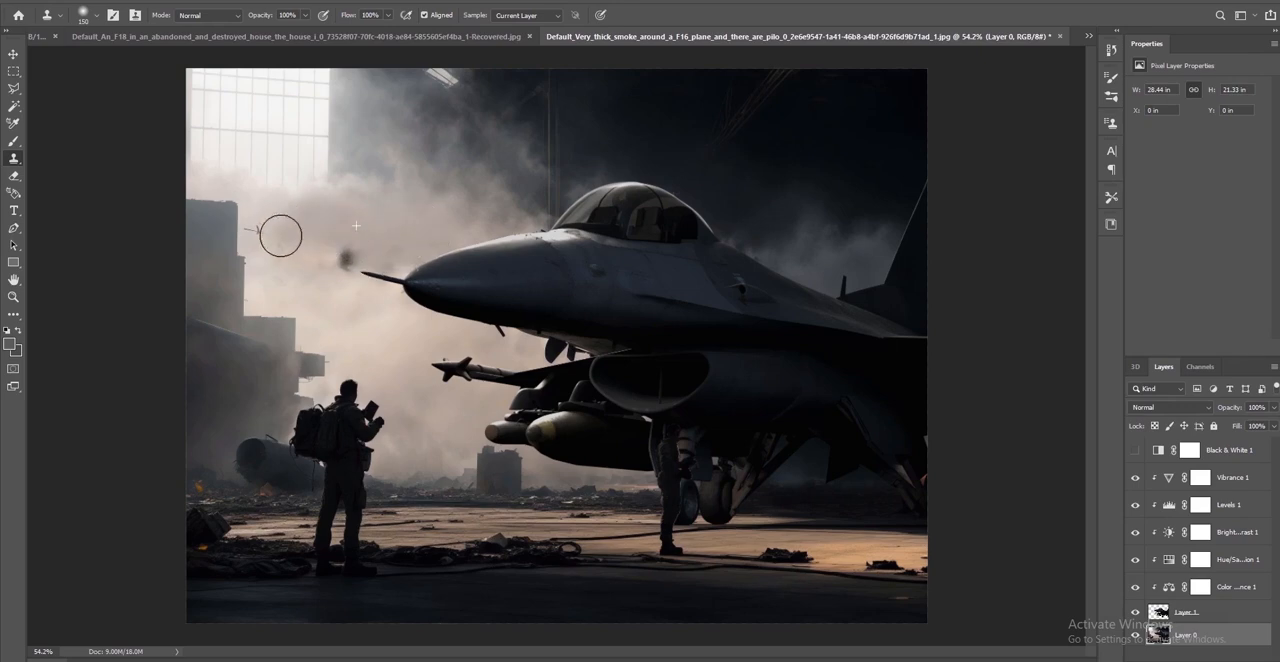
Clone surrounding smoke over the dark smudge, the thin streak and the nose tip left from the small background jet
{"action": "left_click", "coordinate": [399, 223], "text": "alt"}
{"action": "mouse_move", "coordinate": [352, 255]}
{"action": "left_mouse_down"}
{"action": "mouse_move", "coordinate": [386, 251]}
{"action": "mouse_move", "coordinate": [395, 301]}
{"action": "mouse_move", "coordinate": [373, 299]}
{"action": "left_mouse_up"}
{"action": "left_click", "coordinate": [332, 306], "text": "alt"}
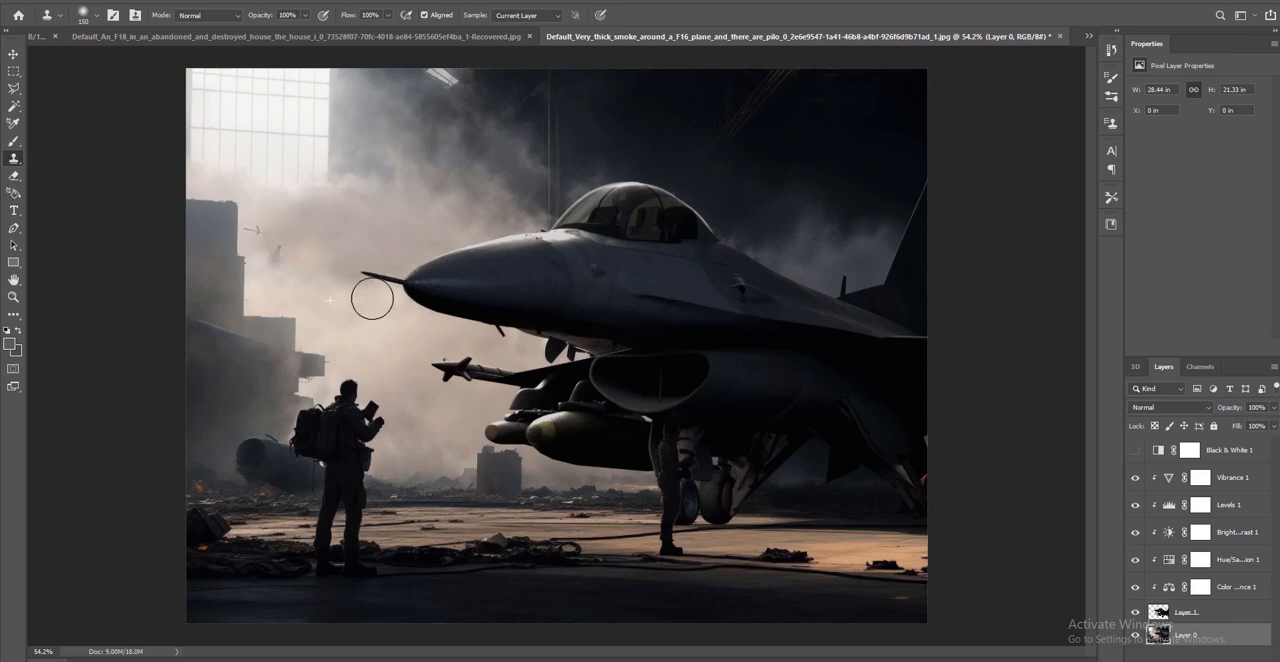
{"action": "left_click", "coordinate": [315, 238], "text": "alt"}
{"action": "left_click_drag", "start_coordinate": [276, 256], "coordinate": [284, 280]}
{"action": "left_click", "coordinate": [308, 291], "text": "alt"}
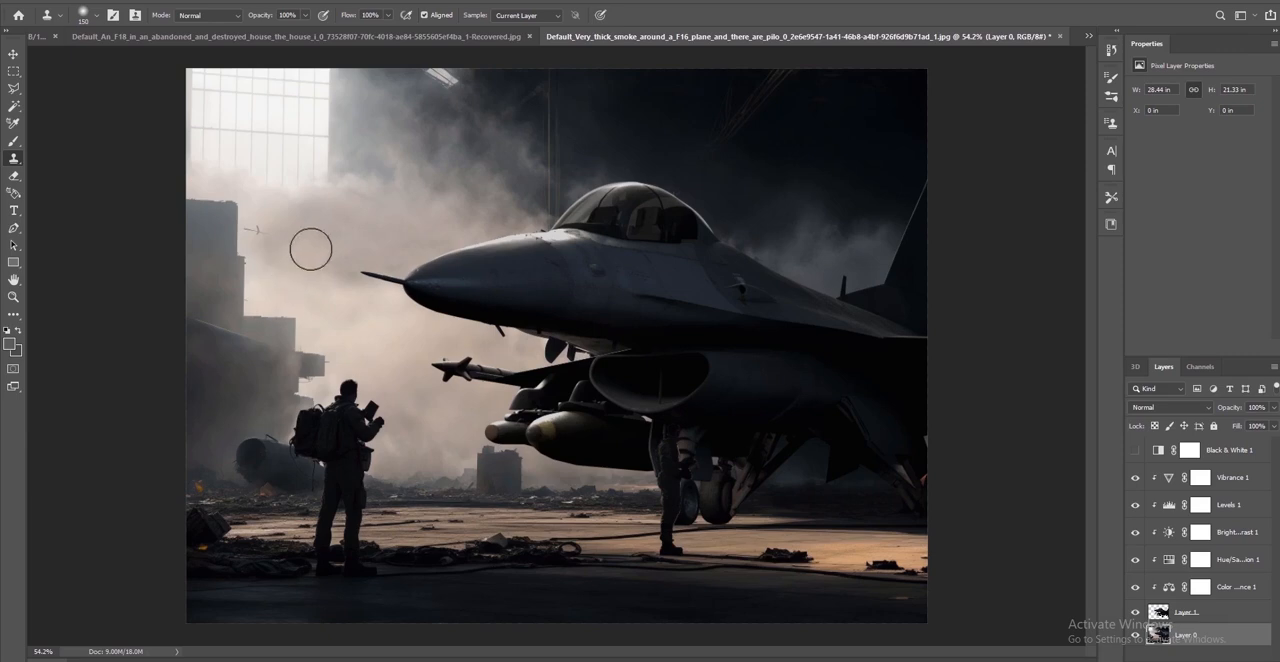
{"action": "left_click", "coordinate": [295, 223], "text": "alt"}
{"action": "left_click_drag", "start_coordinate": [255, 231], "coordinate": [257, 232]}
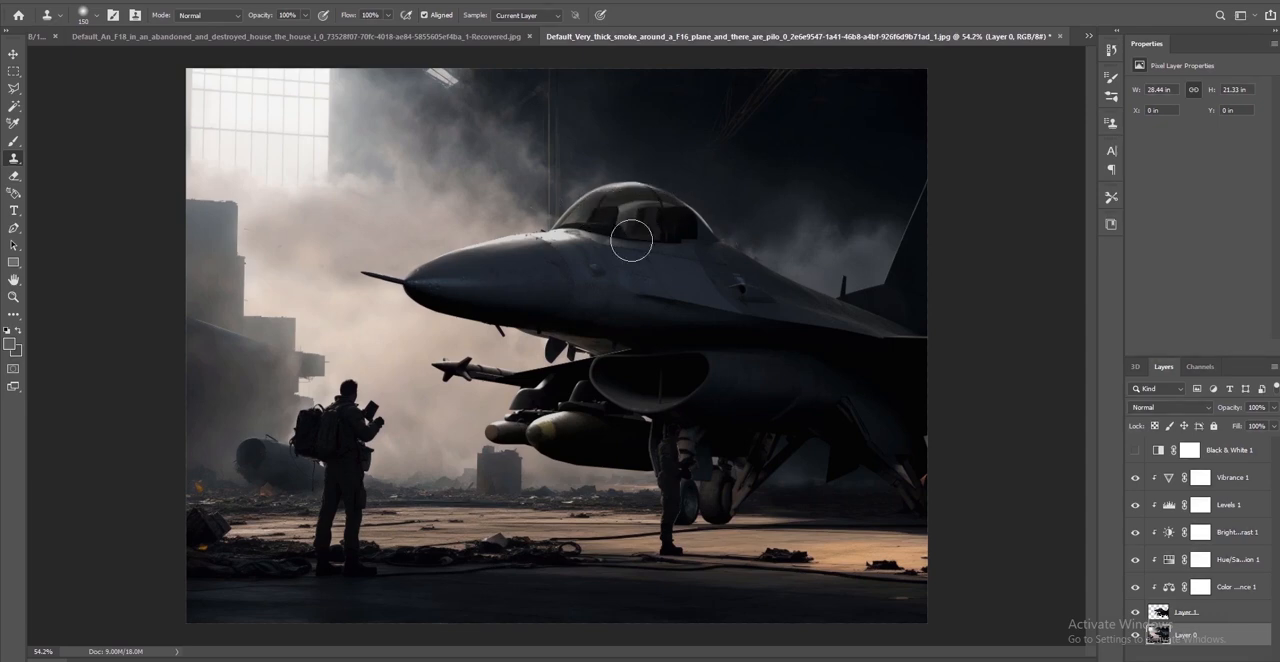
Clone dark smoke on Layer 0 over the original aircraft's traces showing through the F-16's canopy
{"action": "mouse_move", "coordinate": [631, 241]}
{"action": "left_mouse_down"}
{"action": "mouse_move", "coordinate": [620, 213]}
{"action": "mouse_move", "coordinate": [660, 211]}
{"action": "mouse_move", "coordinate": [593, 212]}
{"action": "mouse_move", "coordinate": [620, 209]}
{"action": "left_mouse_up"}
{"action": "key", "text": "ctrl+z"}
{"action": "left_click", "coordinate": [726, 230], "text": "alt"}
{"action": "left_click_drag", "start_coordinate": [619, 237], "coordinate": [673, 215]}
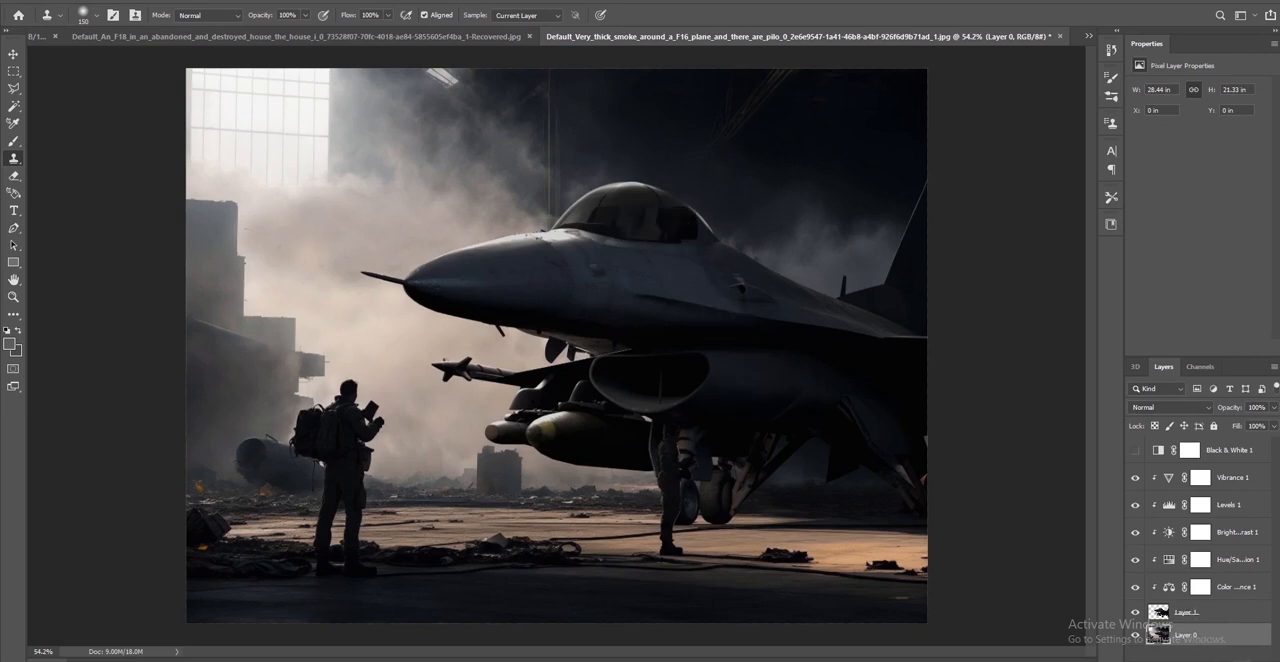
Create a new empty layer and place it directly above the Vibrance 1 adjustment
{"action": "key", "text": "ctrl+shift+alt+n"}
{"action": "left_click_drag", "start_coordinate": [1207, 628], "coordinate": [1208, 471]}
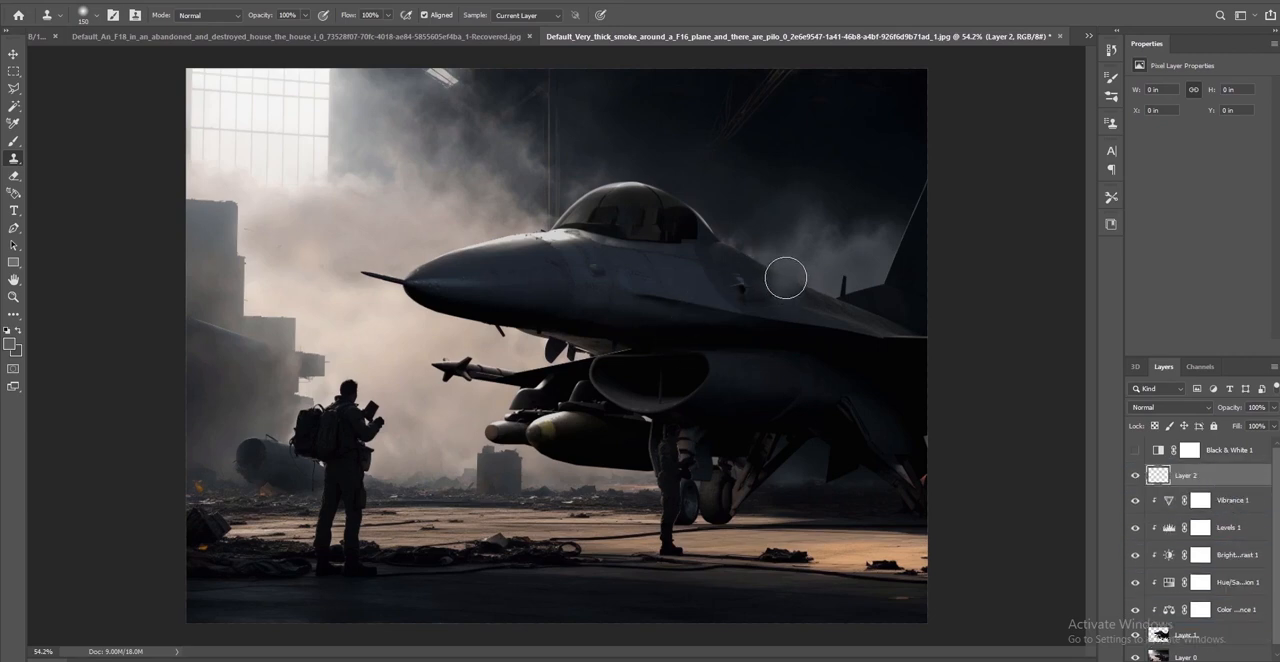
{"action": "mouse_move", "coordinate": [786, 278]}
{"action": "left_mouse_down"}
{"action": "mouse_move", "coordinate": [800, 296]}
{"action": "mouse_move", "coordinate": [797, 280]}
{"action": "mouse_move", "coordinate": [847, 290]}
{"action": "mouse_move", "coordinate": [823, 287]}
{"action": "left_mouse_up"}
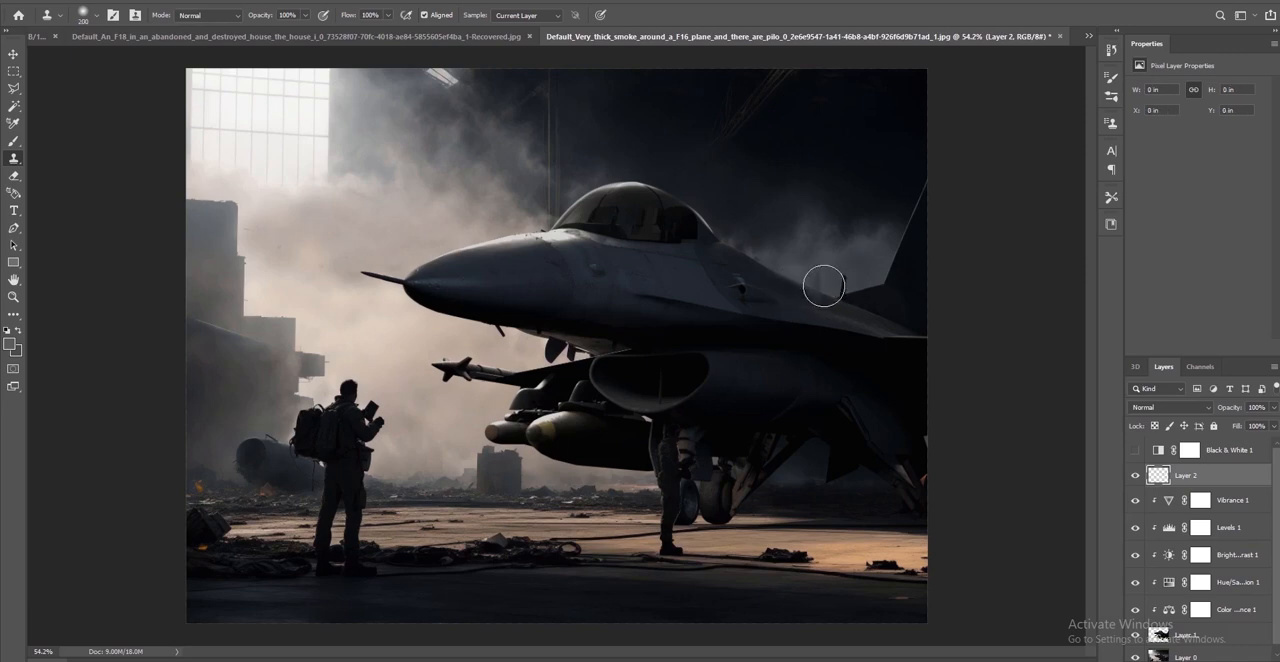
Sample smoke from Layer 0 and clone it on Layer 2 over the F-16's tail and rear spine with a 150 px brush
{"action": "key", "text": "bracketright"}
{"action": "key", "text": "bracketright"}
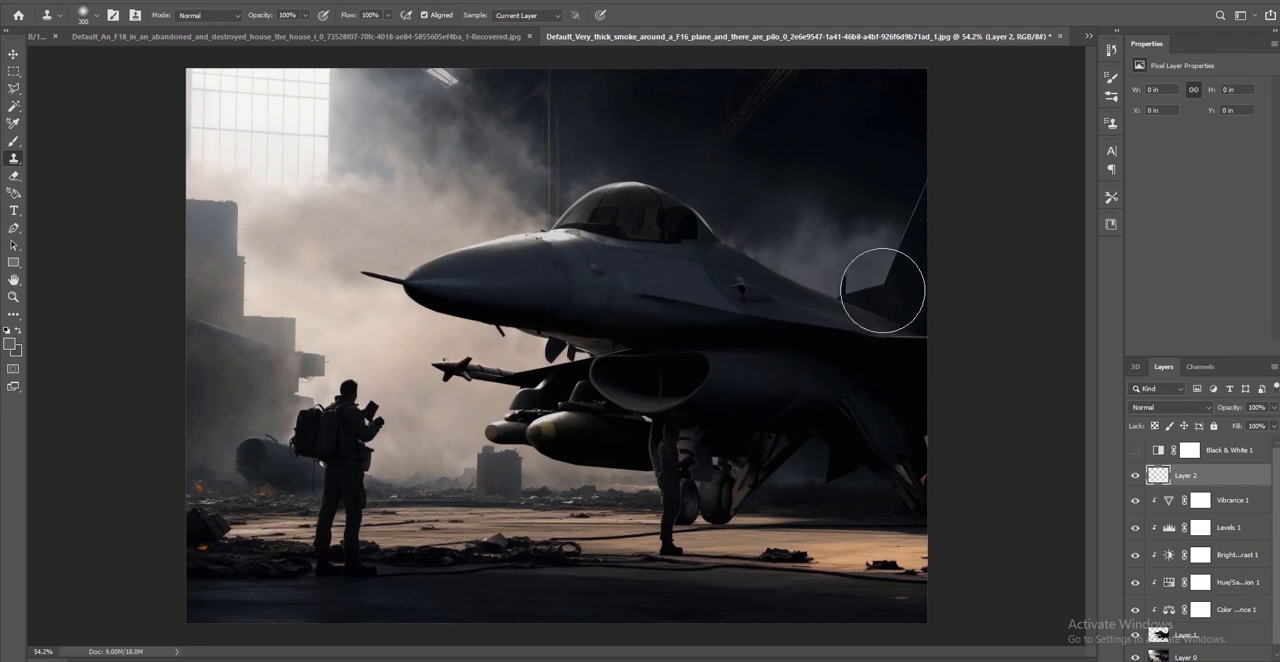
{"action": "left_click", "coordinate": [1185, 657]}
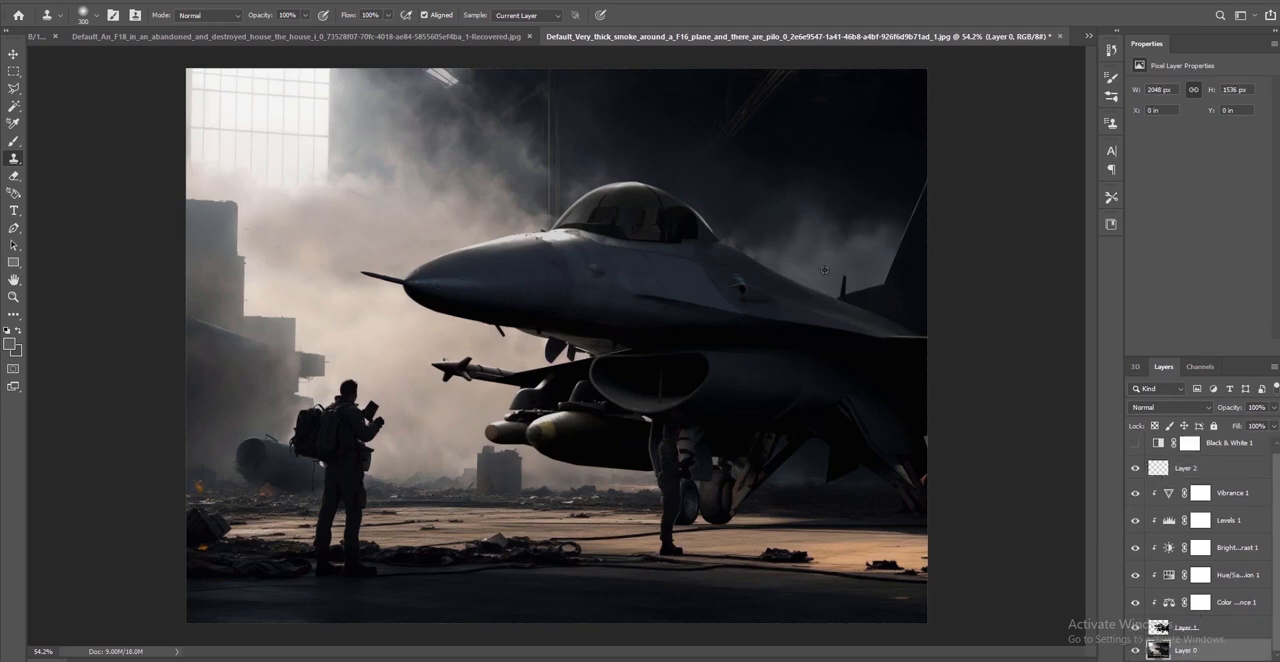
{"action": "left_click", "coordinate": [1163, 467]}
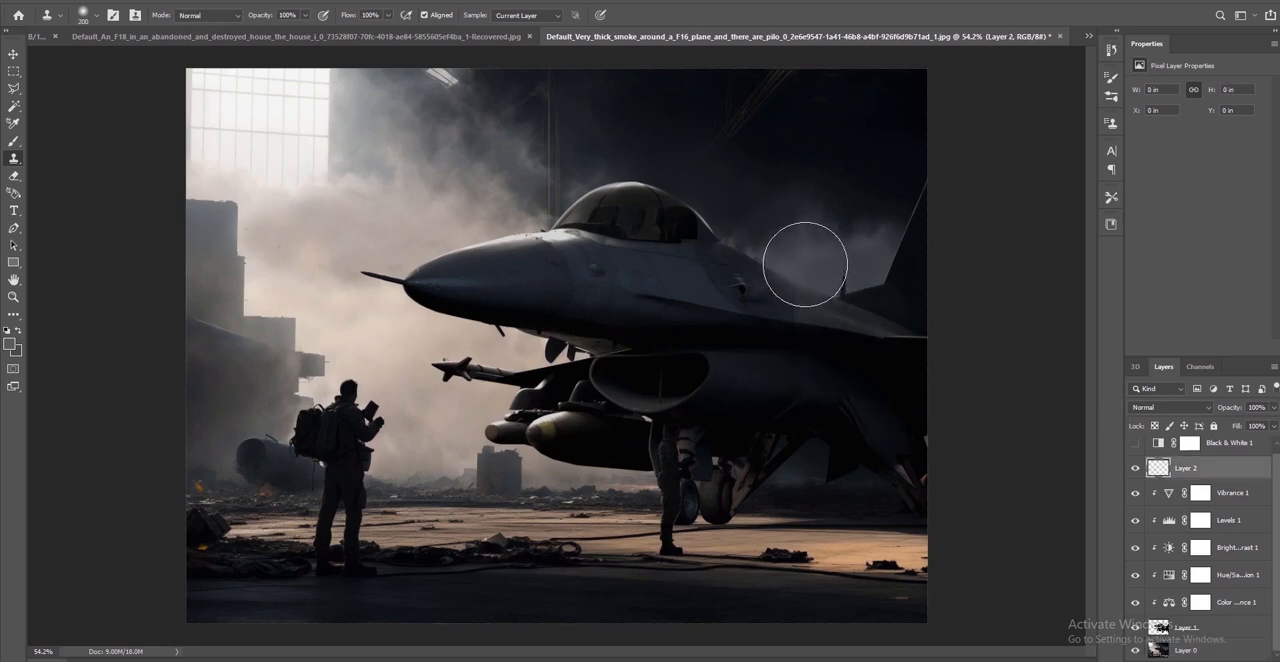
{"action": "key", "text": "bracketleft"}
{"action": "mouse_move", "coordinate": [806, 266]}
{"action": "left_mouse_down"}
{"action": "mouse_move", "coordinate": [794, 271]}
{"action": "mouse_move", "coordinate": [854, 283]}
{"action": "mouse_move", "coordinate": [889, 260]}
{"action": "mouse_move", "coordinate": [897, 249]}
{"action": "mouse_move", "coordinate": [875, 260]}
{"action": "mouse_move", "coordinate": [900, 228]}
{"action": "mouse_move", "coordinate": [842, 272]}
{"action": "mouse_move", "coordinate": [897, 260]}
{"action": "mouse_move", "coordinate": [911, 274]}
{"action": "mouse_move", "coordinate": [894, 263]}
{"action": "mouse_move", "coordinate": [848, 287]}
{"action": "left_mouse_up"}
{"action": "left_click", "coordinate": [848, 287], "text": "alt"}
{"action": "mouse_move", "coordinate": [886, 251]}
{"action": "left_mouse_down"}
{"action": "mouse_move", "coordinate": [931, 194]}
{"action": "mouse_move", "coordinate": [926, 214]}
{"action": "left_mouse_up"}
{"action": "left_click", "coordinate": [875, 281], "text": "alt"}
{"action": "left_click_drag", "start_coordinate": [914, 291], "coordinate": [928, 296]}
{"action": "mouse_move", "coordinate": [921, 216]}
{"action": "left_mouse_down"}
{"action": "mouse_move", "coordinate": [934, 186]}
{"action": "mouse_move", "coordinate": [917, 212]}
{"action": "left_mouse_up"}
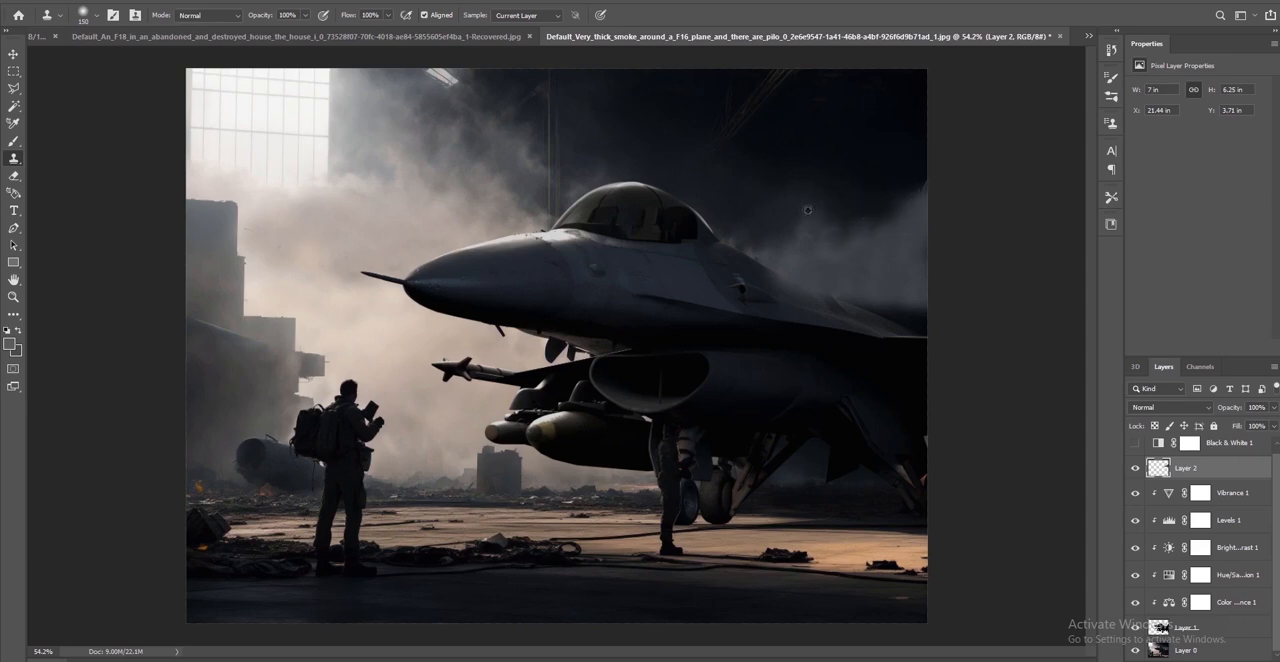
Extend the tail smoke on Layer 2 with another sample from Layer 0, and set Layer 2's opacity to 53%
{"action": "left_click", "coordinate": [1172, 647]}
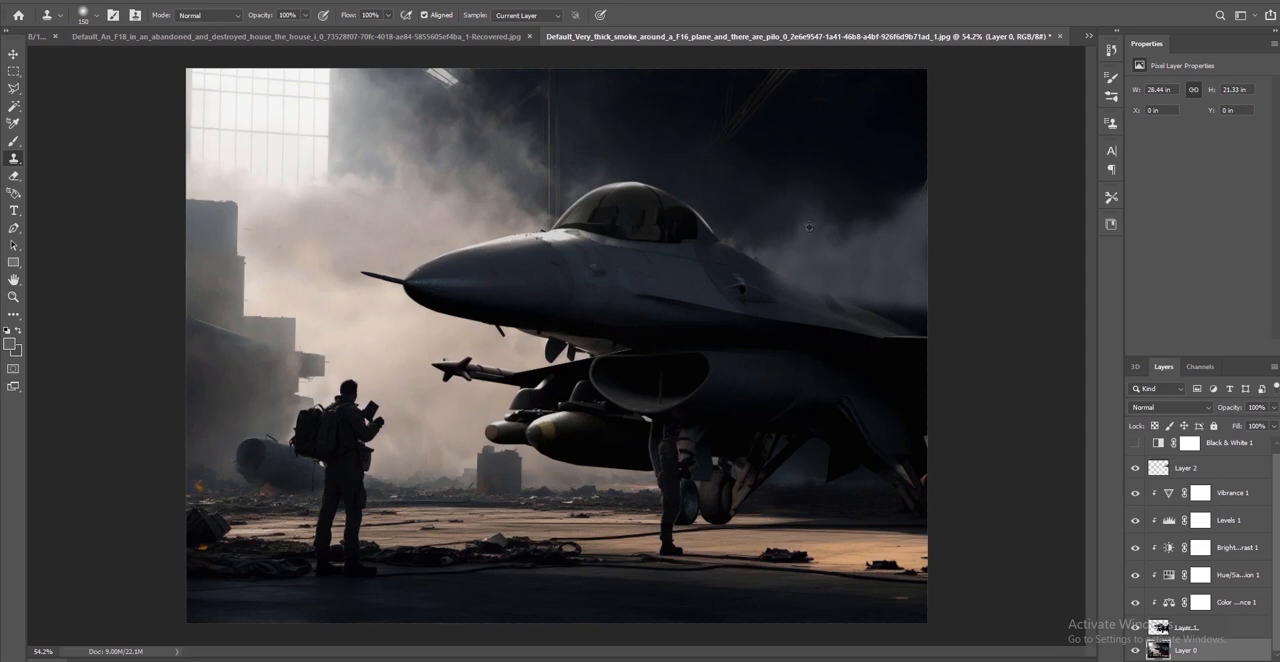
{"action": "left_click", "coordinate": [1163, 462]}
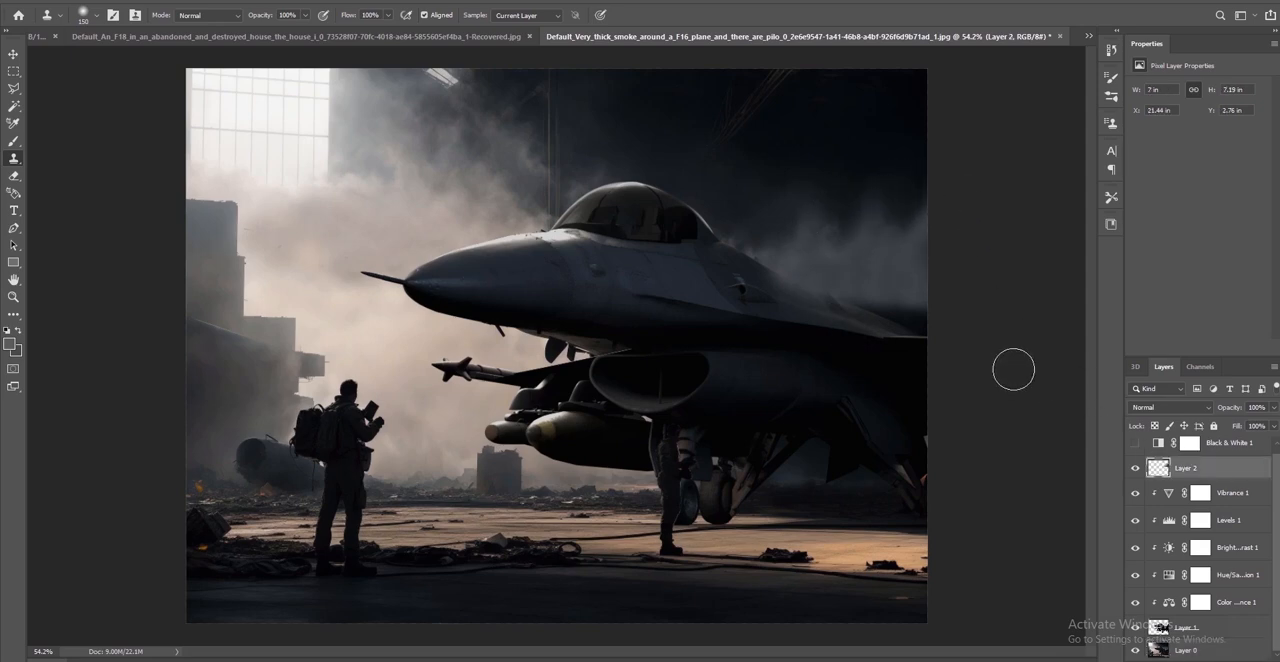
{"action": "left_click", "coordinate": [1273, 409]}
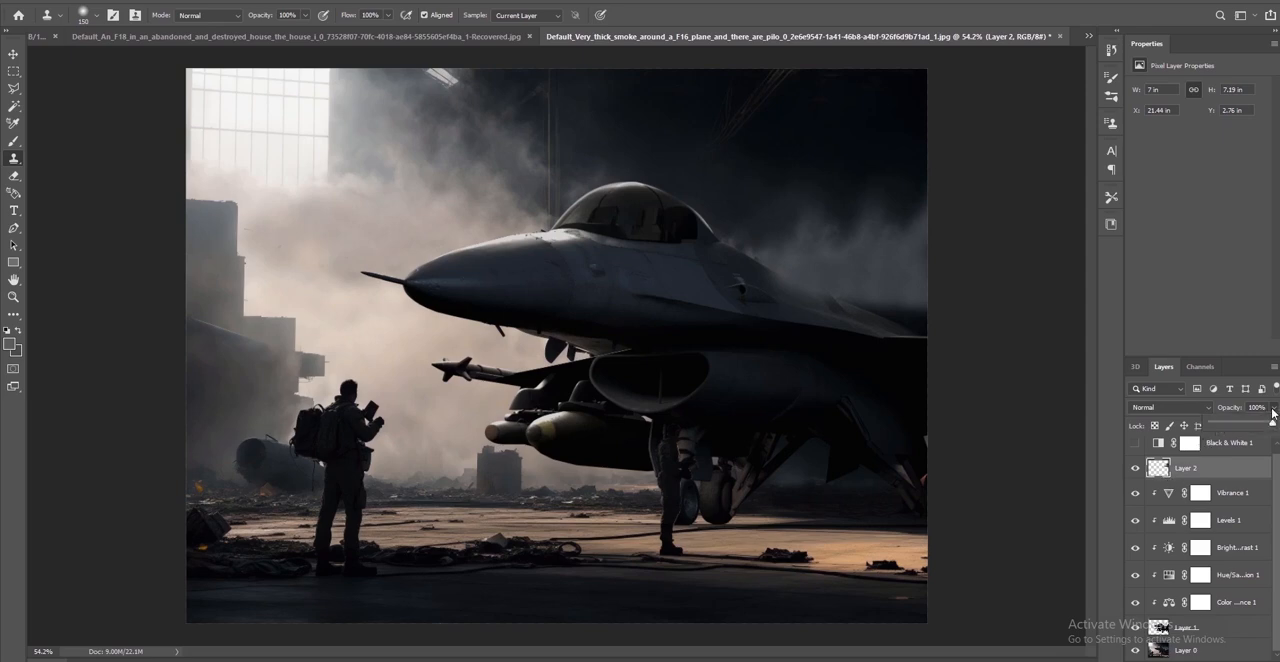
{"action": "left_click_drag", "start_coordinate": [1272, 423], "coordinate": [1241, 426]}
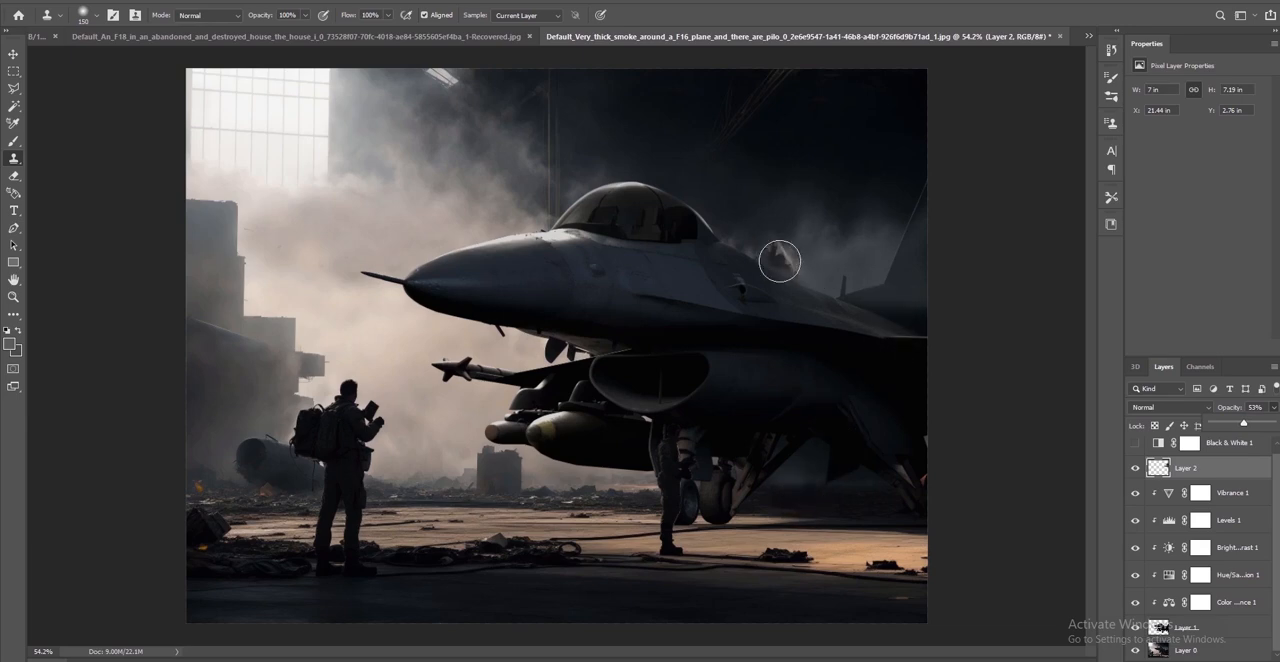
Compare the composite with the F-16's Layer 1 hidden and shown
{"action": "left_click", "coordinate": [1137, 628]}
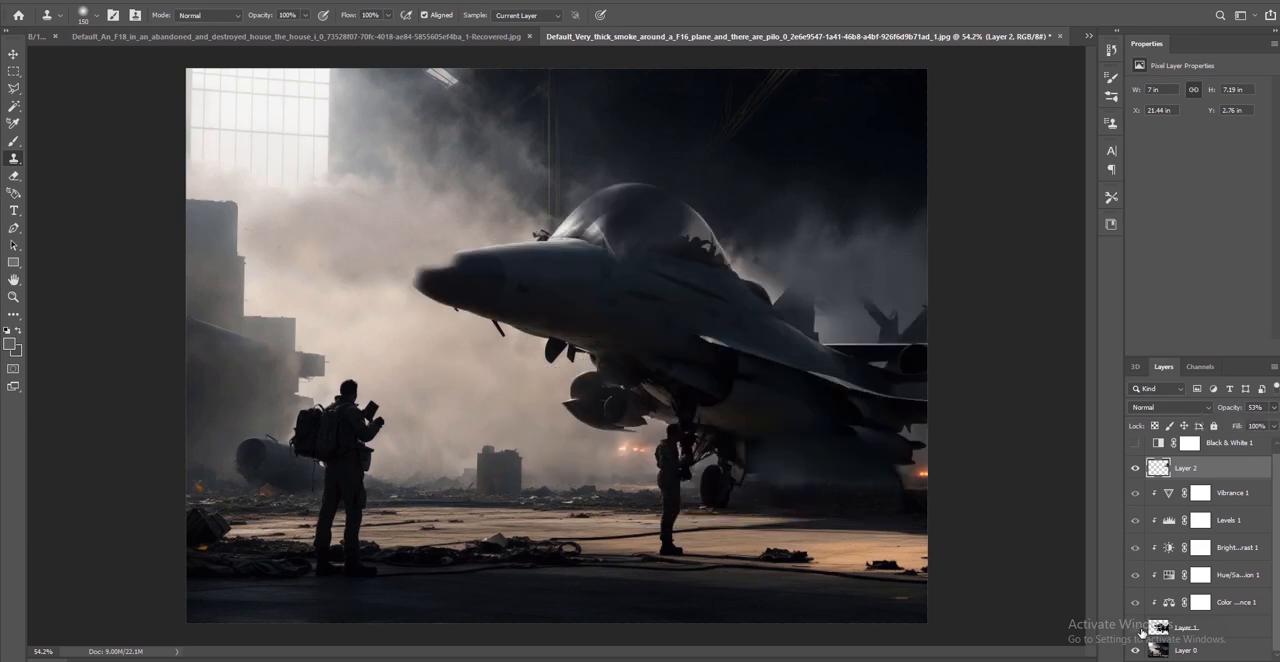
{"action": "left_click", "coordinate": [1137, 628]}
{"action": "left_click", "coordinate": [1137, 628]}
{"action": "left_click", "coordinate": [1137, 628]}
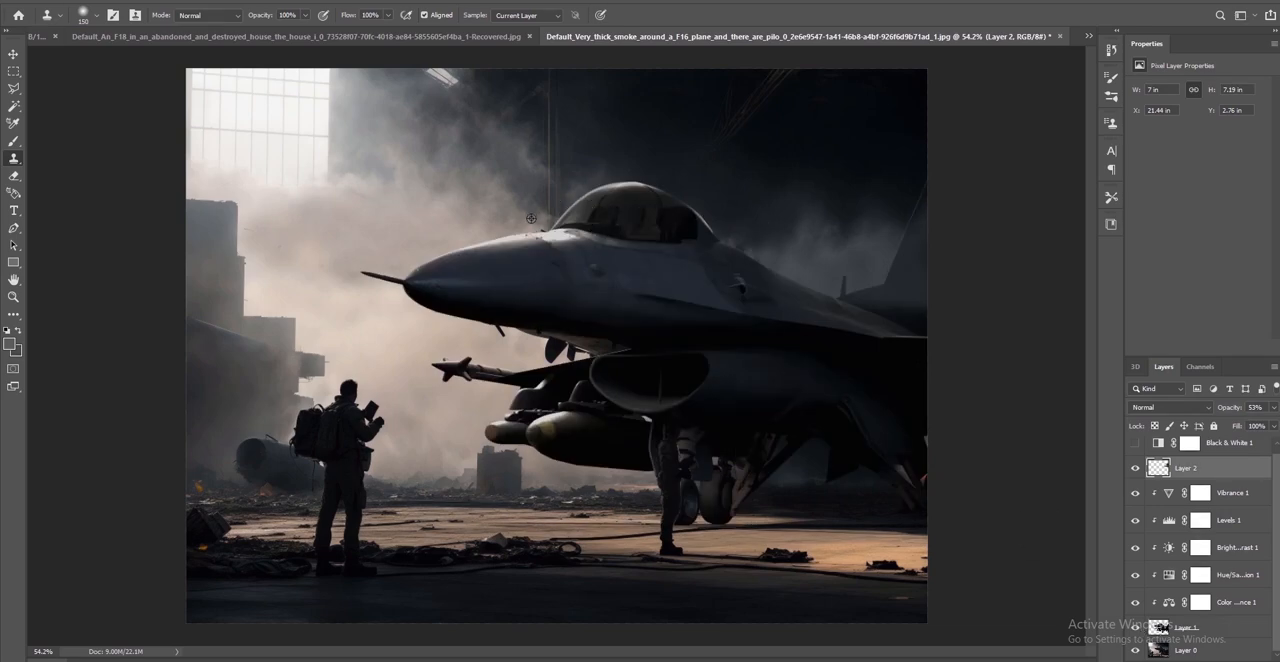
Sample smoke from Layer 0 and clone it on Layer 2 along the upper edge of the F-16's nose
{"action": "left_click", "coordinate": [1163, 650]}
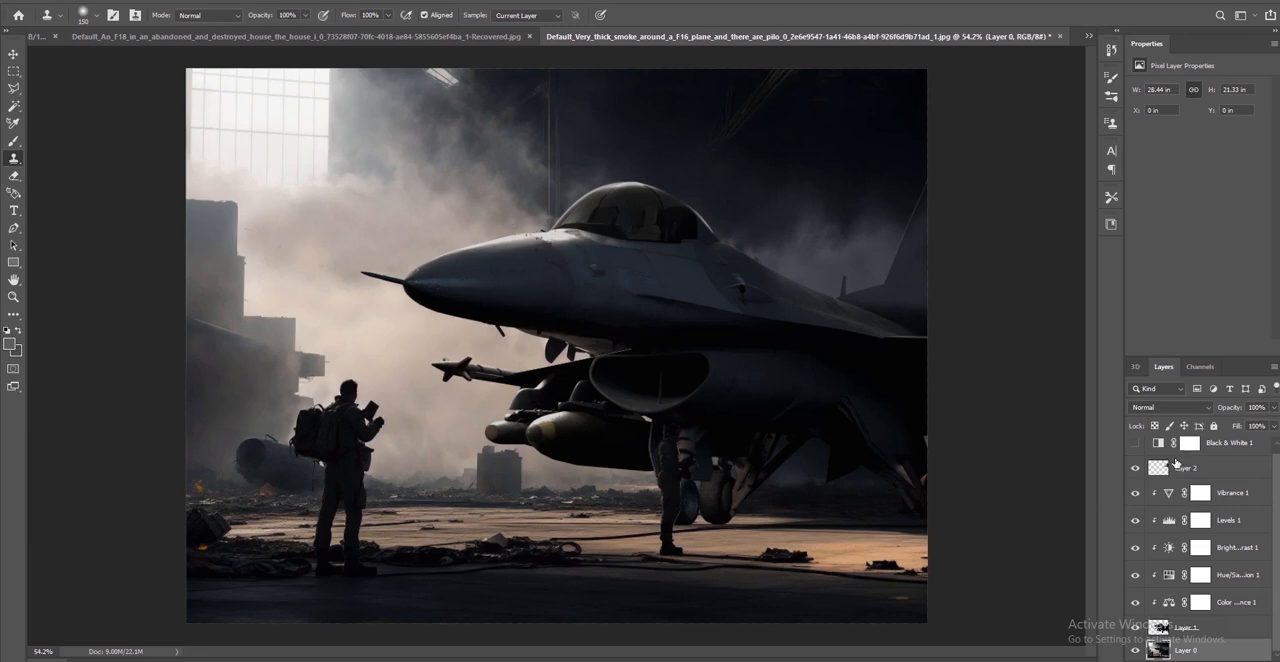
{"action": "left_click", "coordinate": [1186, 445]}
{"action": "left_click", "coordinate": [1178, 474]}
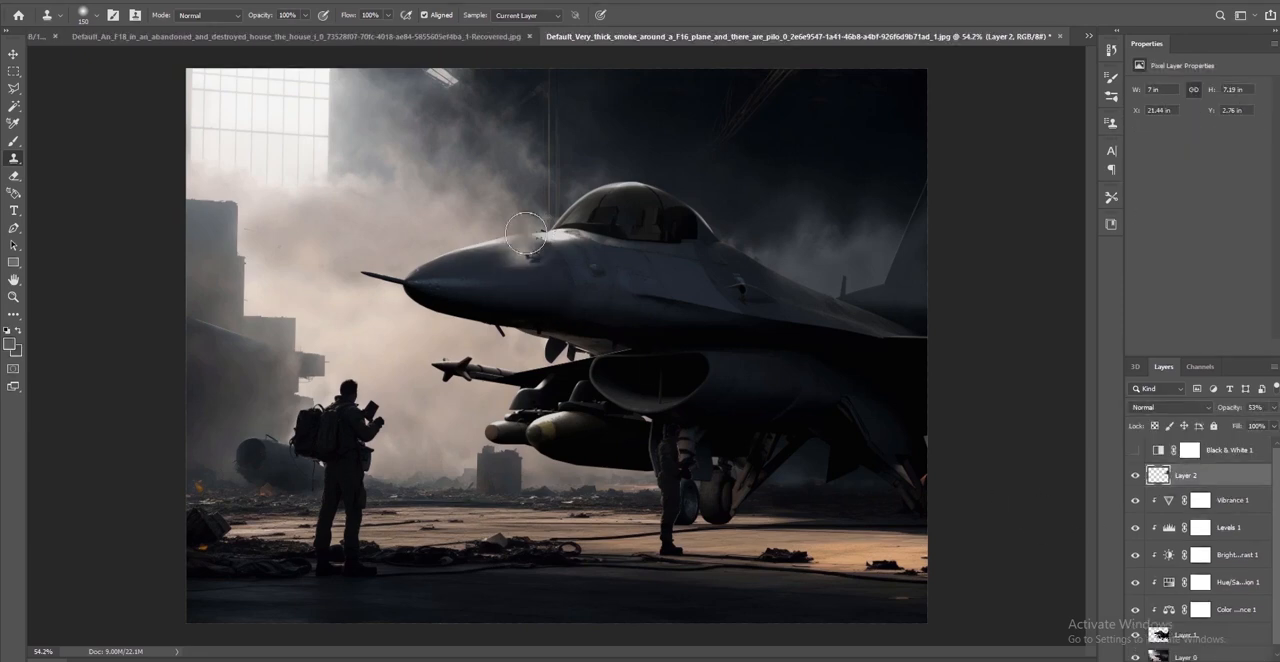
{"action": "mouse_move", "coordinate": [478, 237]}
{"action": "left_mouse_down"}
{"action": "mouse_move", "coordinate": [374, 257]}
{"action": "mouse_move", "coordinate": [412, 281]}
{"action": "left_mouse_up"}
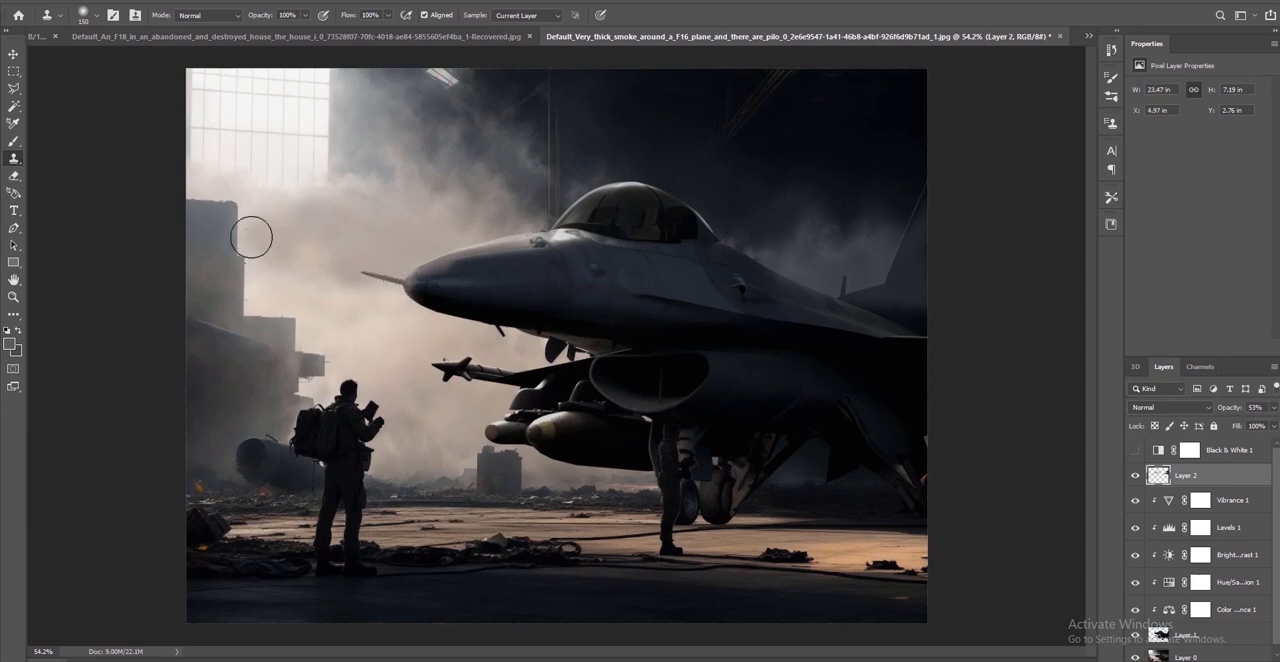
Erase the excess cloned smoke and marks from the F-16's nose on Layer 2
{"action": "left_click", "coordinate": [13, 176]}
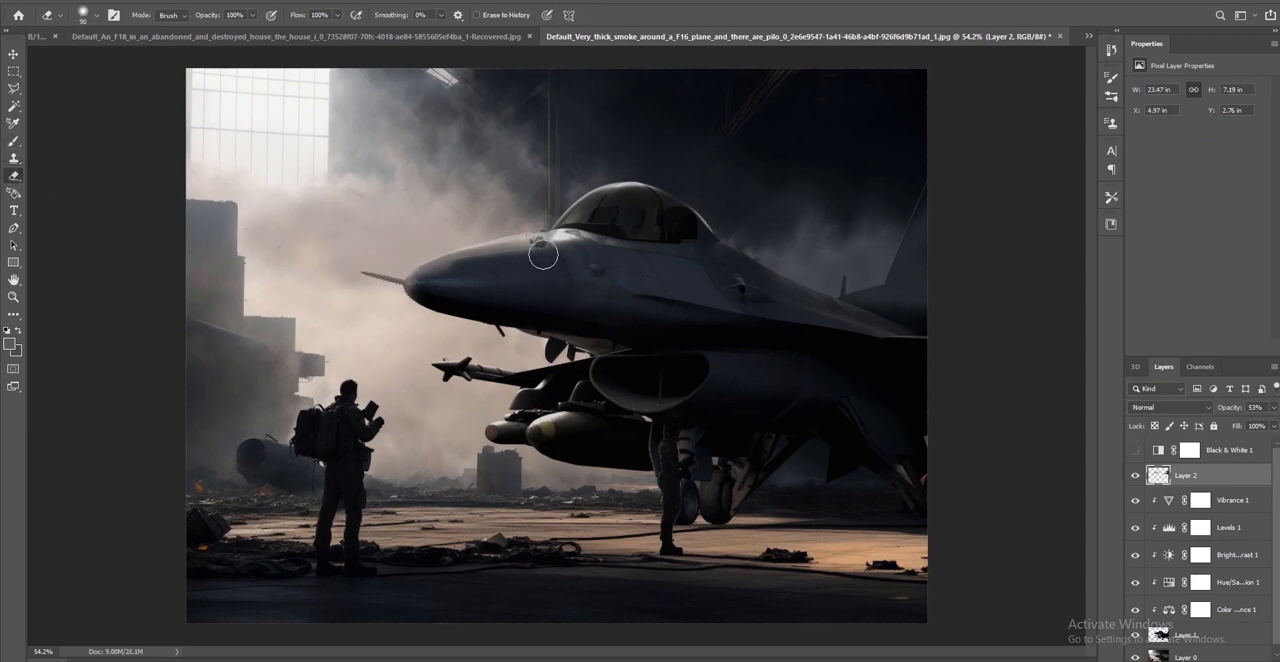
{"action": "mouse_move", "coordinate": [543, 255]}
{"action": "left_mouse_down"}
{"action": "mouse_move", "coordinate": [462, 264]}
{"action": "mouse_move", "coordinate": [419, 290]}
{"action": "left_mouse_up"}
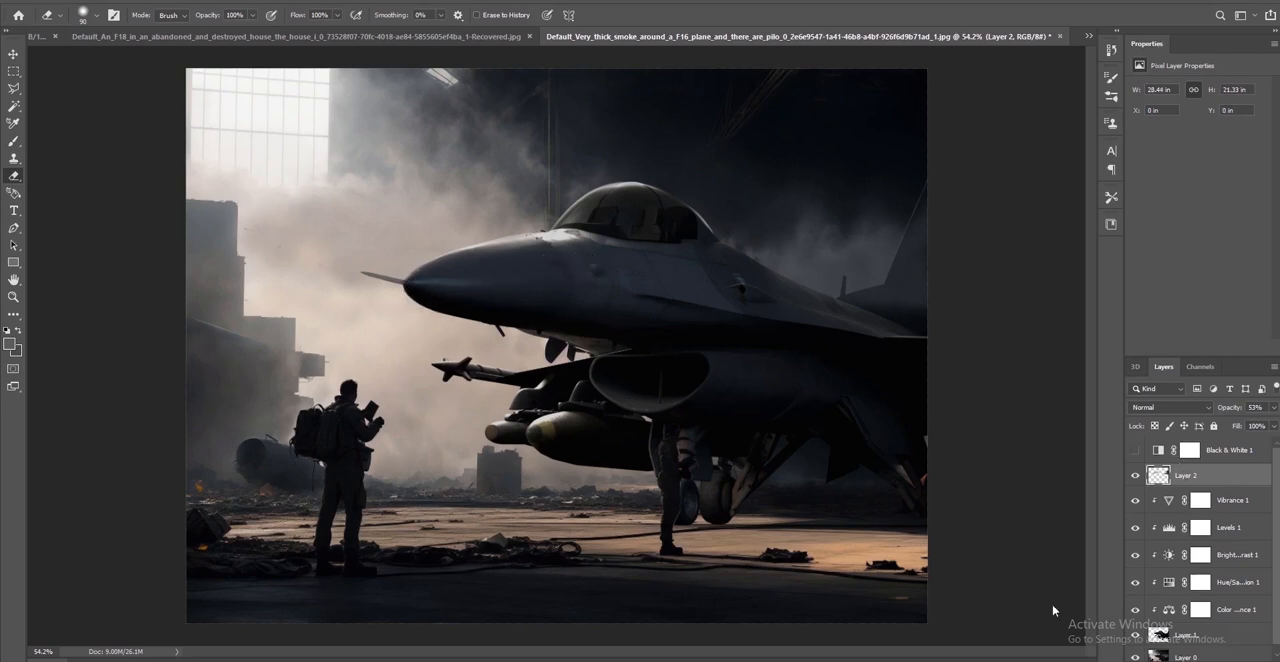
{"action": "left_click", "coordinate": [1187, 656]}
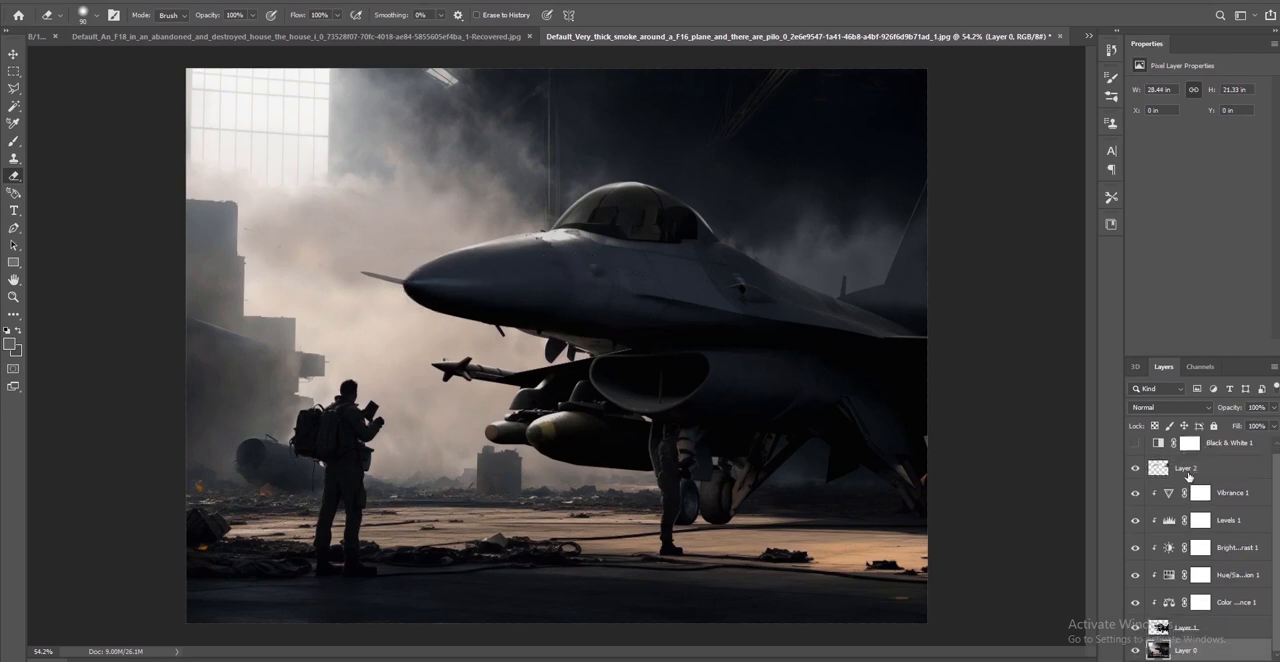
{"action": "left_click", "coordinate": [1187, 470]}
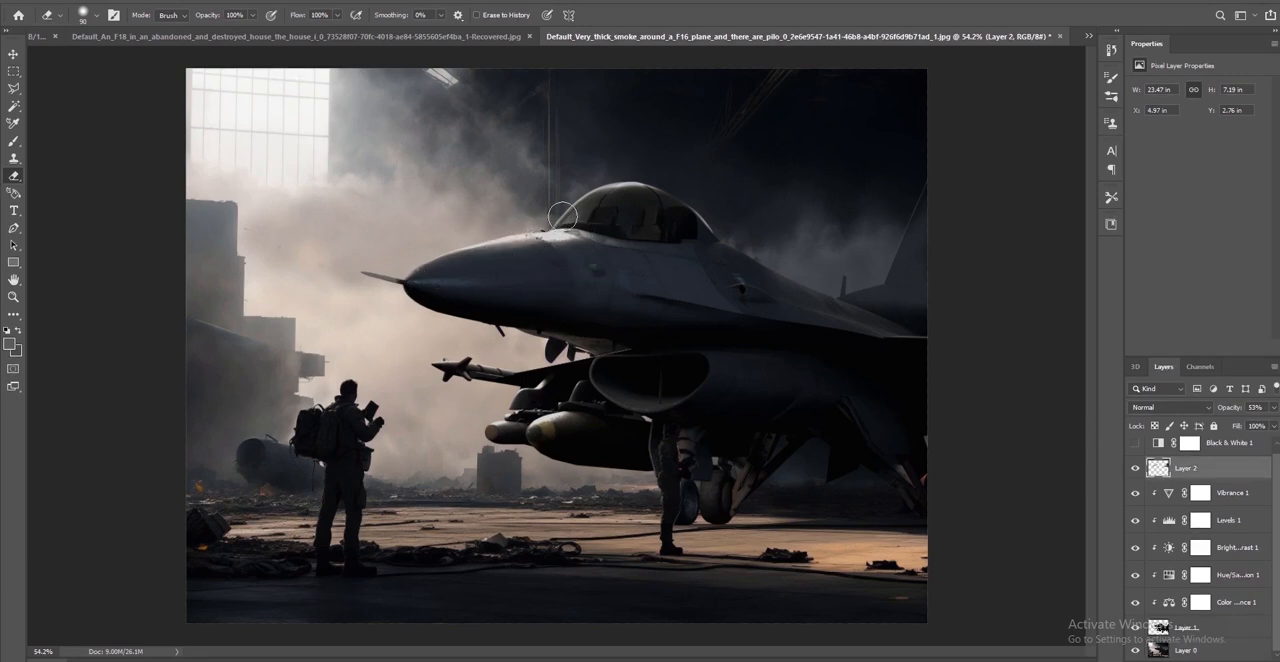
Clone smoke sampled from Layer 0 onto Layer 2 around the F-16's nose and over the canopy edge
{"action": "left_click", "coordinate": [14, 158]}
{"action": "left_click", "coordinate": [1170, 648]}
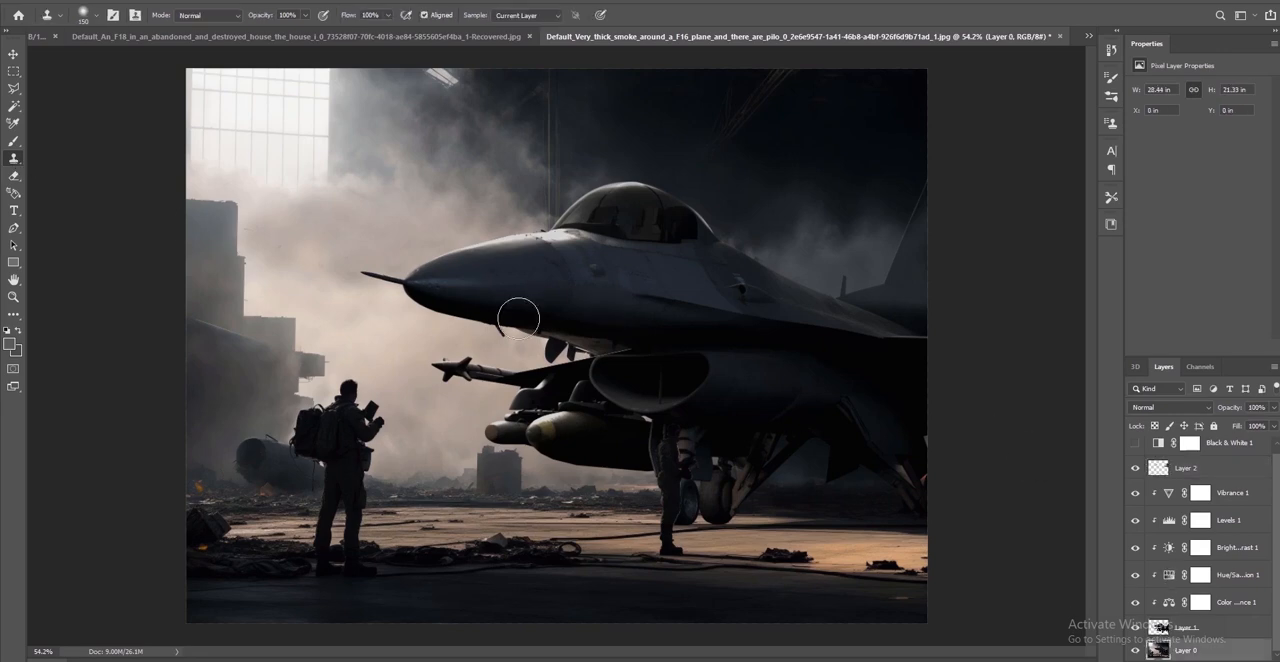
{"action": "left_click", "coordinate": [1163, 469]}
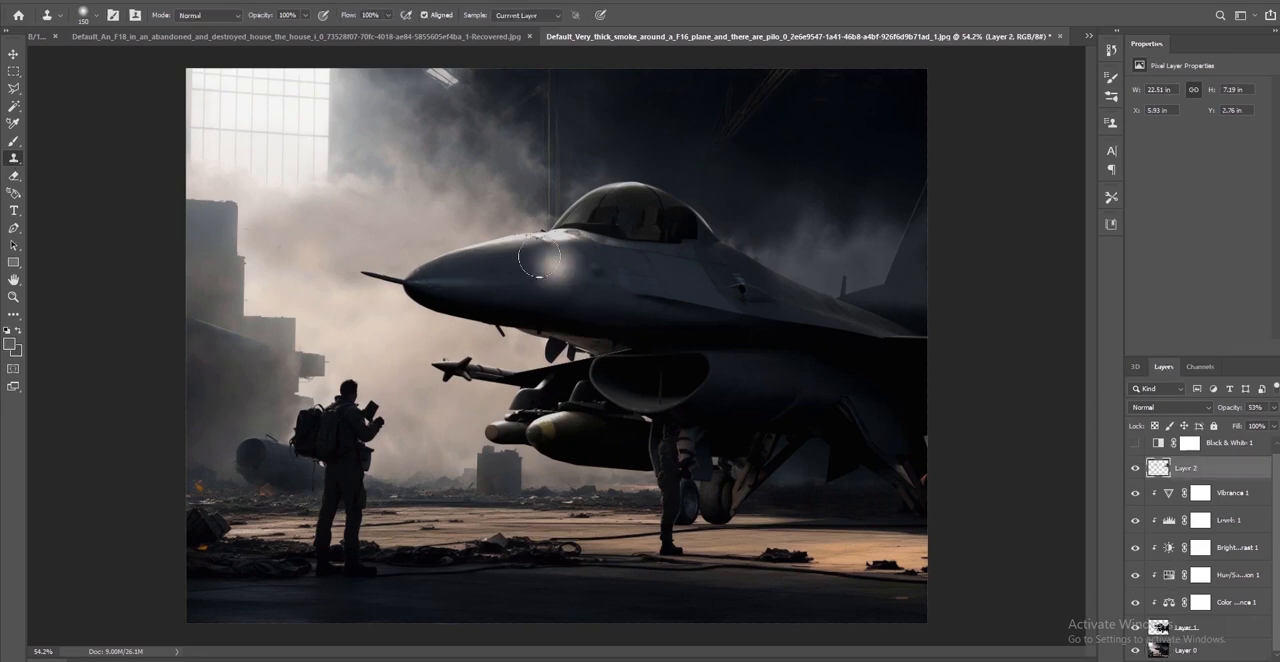
{"action": "mouse_move", "coordinate": [485, 246]}
{"action": "left_mouse_down"}
{"action": "mouse_move", "coordinate": [390, 265]}
{"action": "mouse_move", "coordinate": [560, 200]}
{"action": "mouse_move", "coordinate": [597, 169]}
{"action": "mouse_move", "coordinate": [718, 208]}
{"action": "left_mouse_up"}
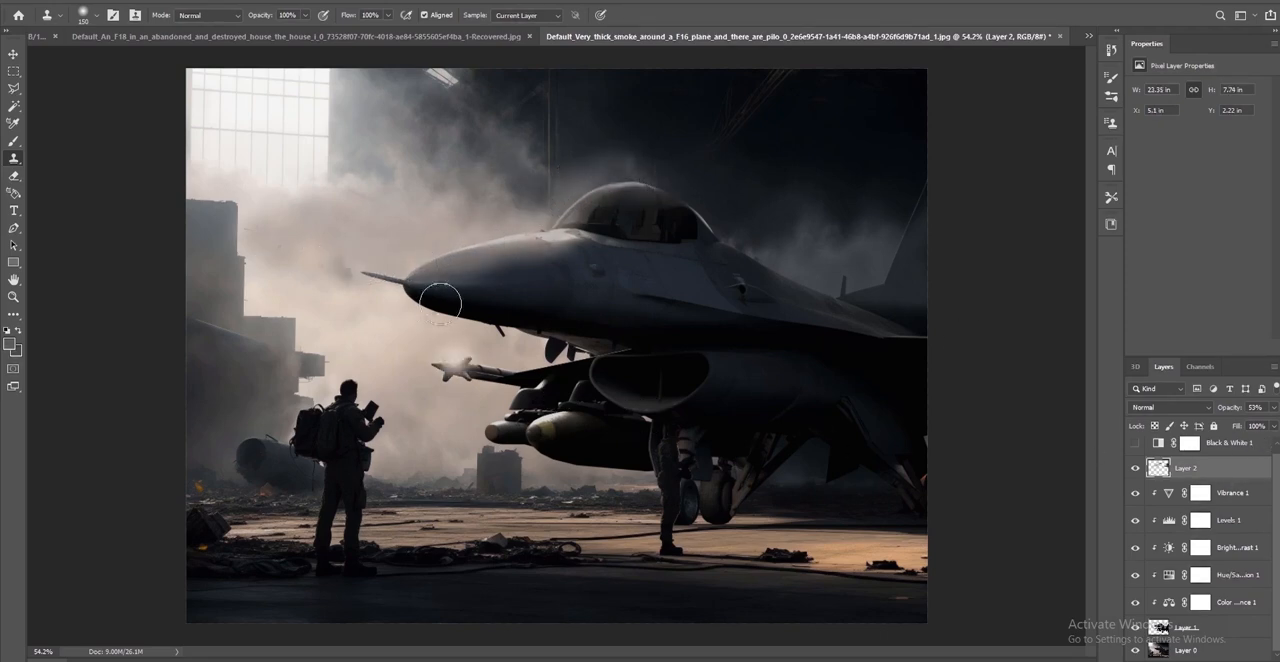
Erase surplus smoke on Layer 2 from the F-16's nose and cockpit area, enlarging the eraser to 300 px
{"action": "left_click", "coordinate": [14, 175]}
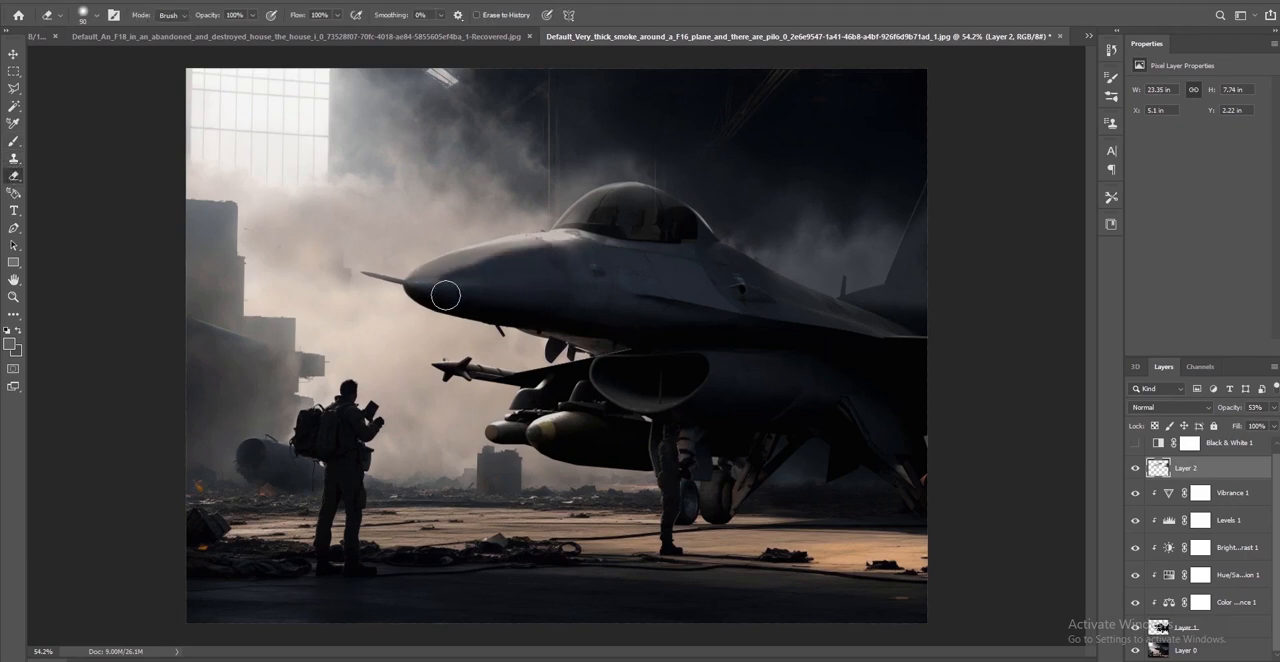
{"action": "left_click_drag", "start_coordinate": [509, 299], "coordinate": [529, 296]}
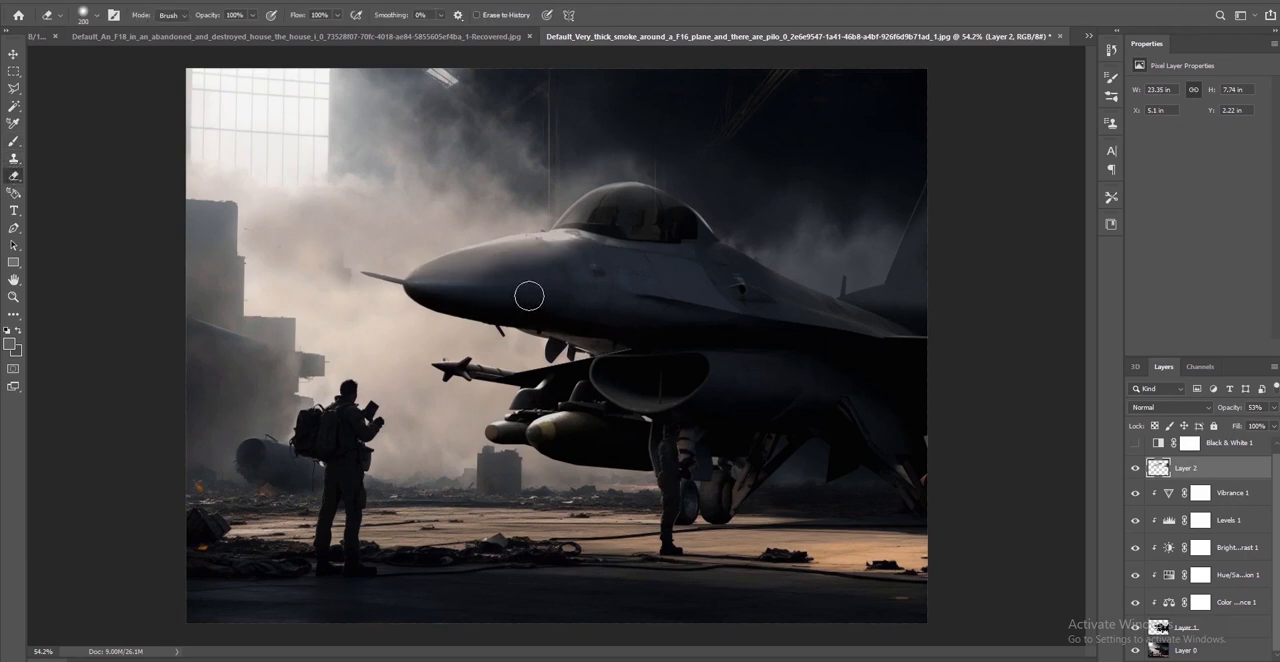
{"action": "key", "text": "bracketright"}
{"action": "key", "text": "bracketright"}
{"action": "left_click", "coordinate": [486, 283]}
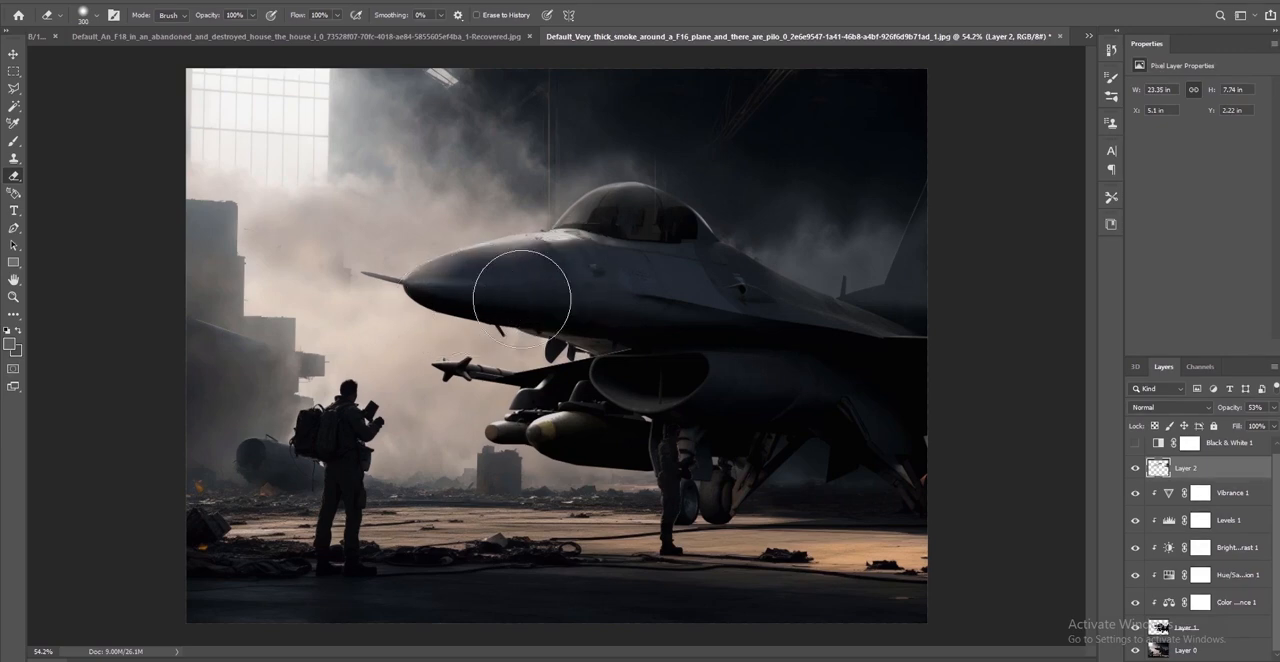
{"action": "left_click", "coordinate": [622, 231]}
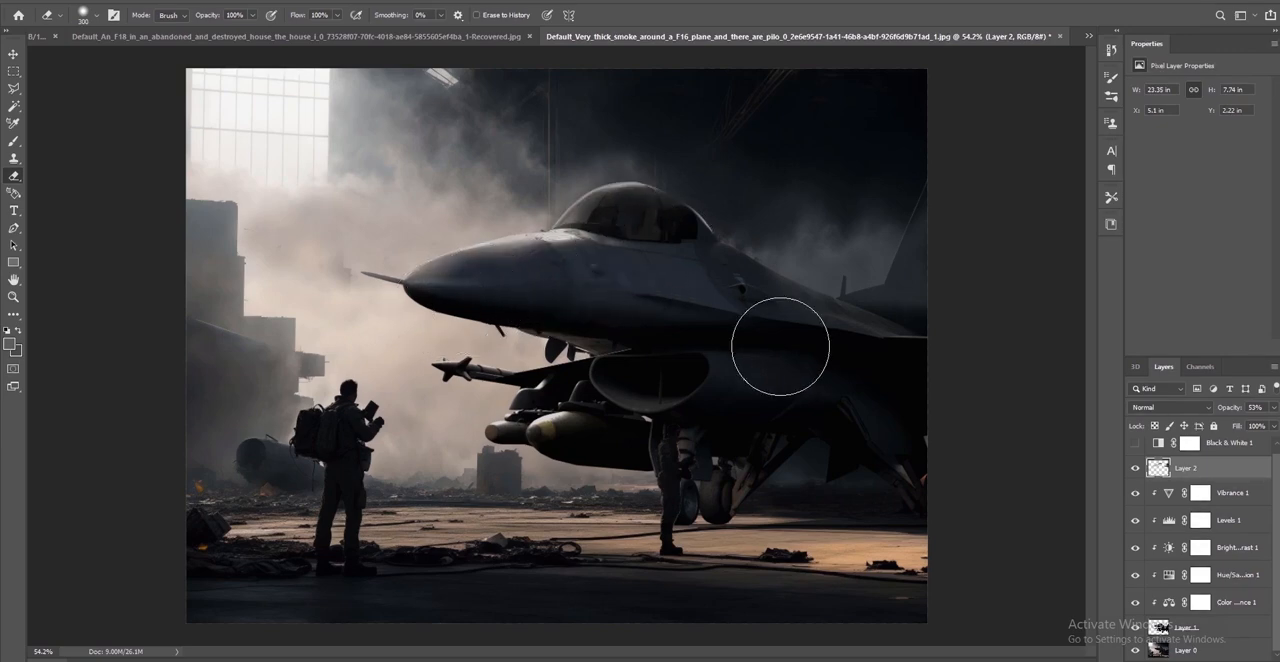
Sample smoke from Layer 0 and clone it on Layer 2 over the F-16's rear fuselage and tail with a 300 px brush
{"action": "left_click", "coordinate": [806, 457]}
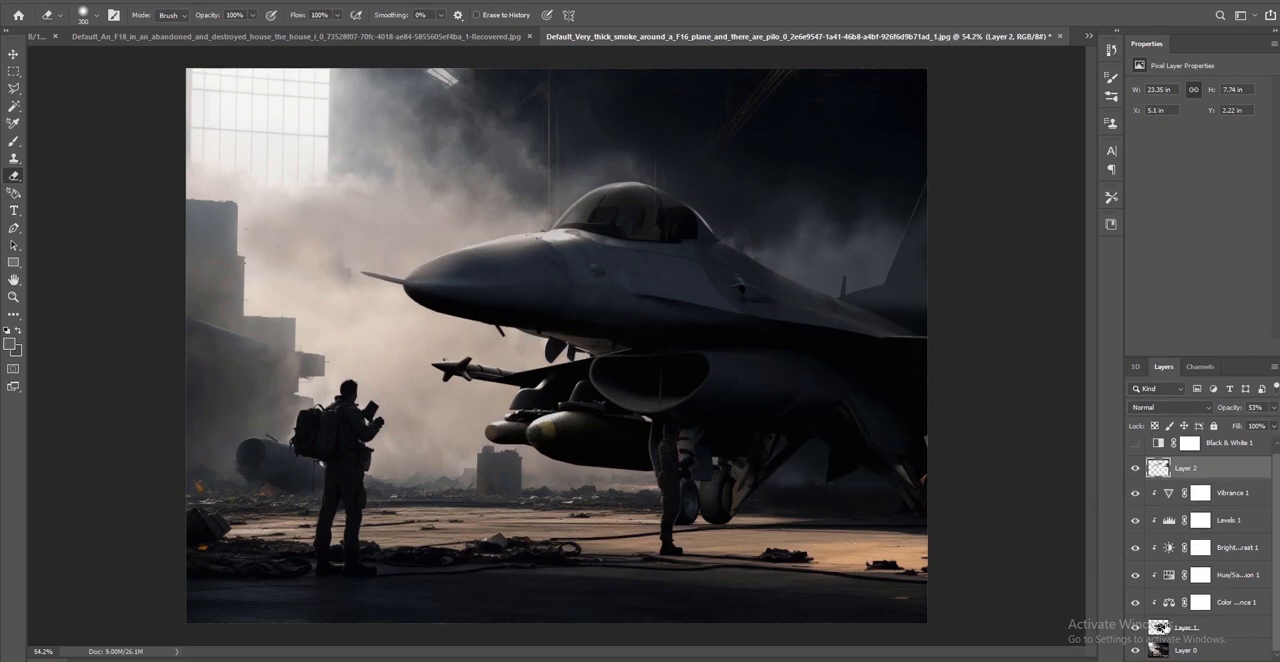
{"action": "left_click", "coordinate": [1185, 650]}
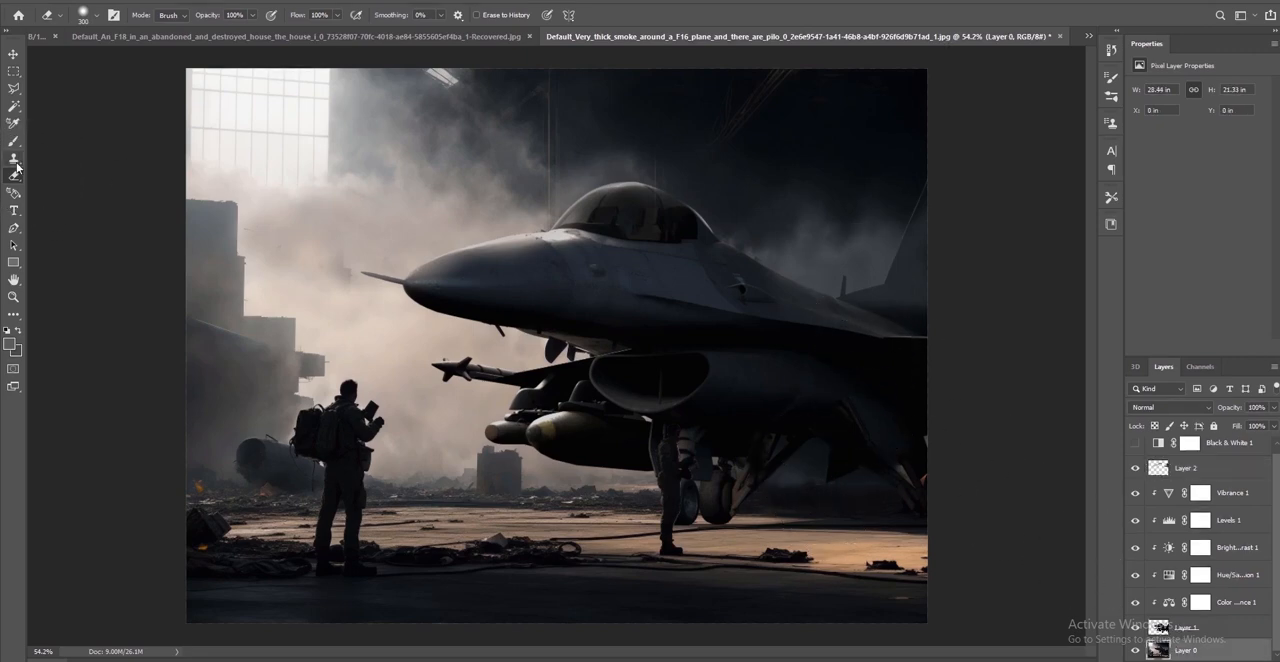
{"action": "left_click", "coordinate": [13, 159]}
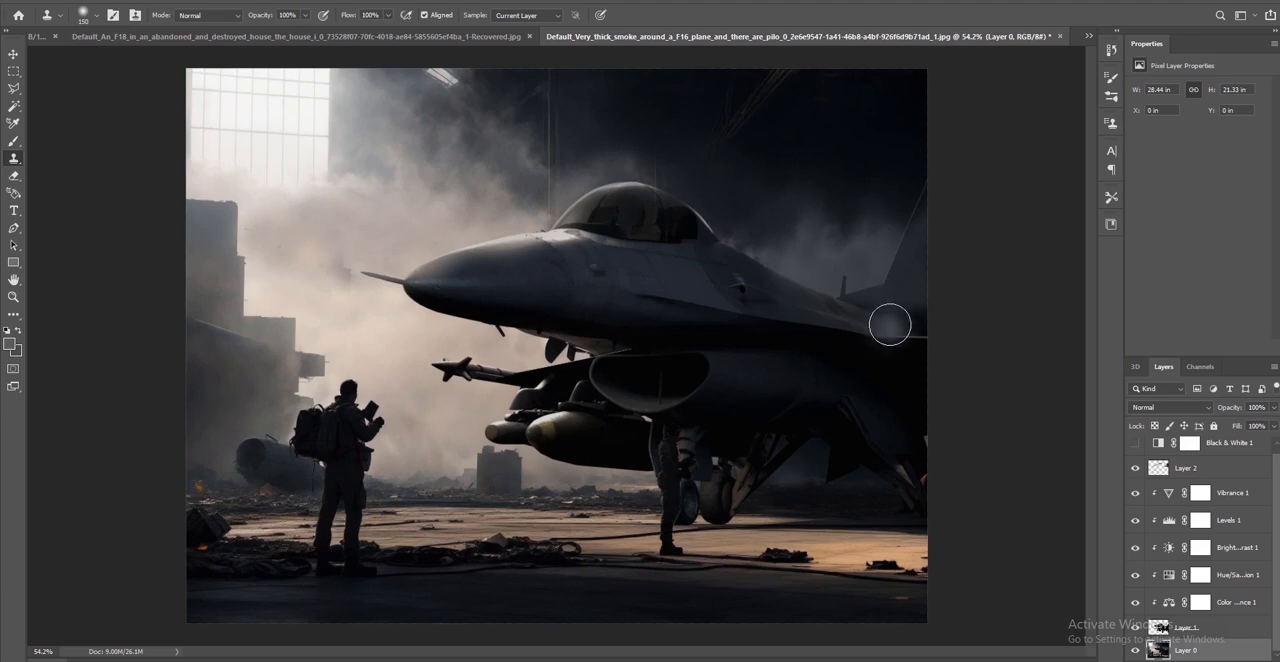
{"action": "left_click_drag", "start_coordinate": [876, 354], "coordinate": [889, 326]}
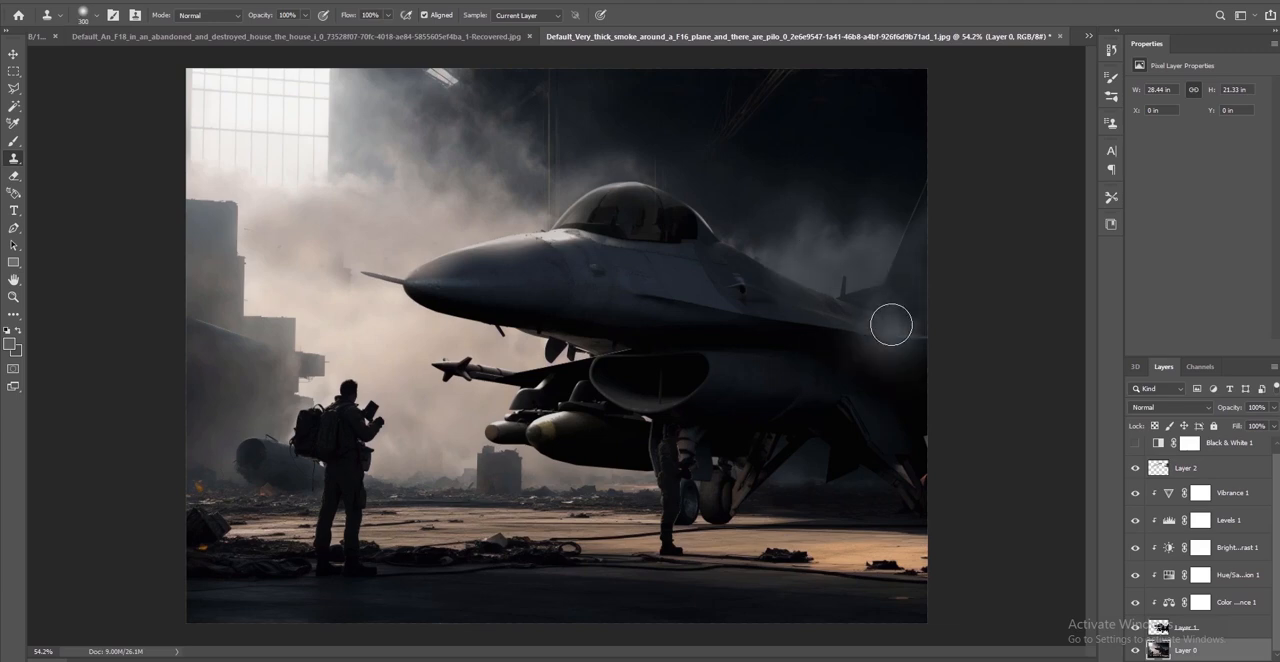
{"action": "key", "text": "]"}
{"action": "left_click", "coordinate": [1190, 468]}
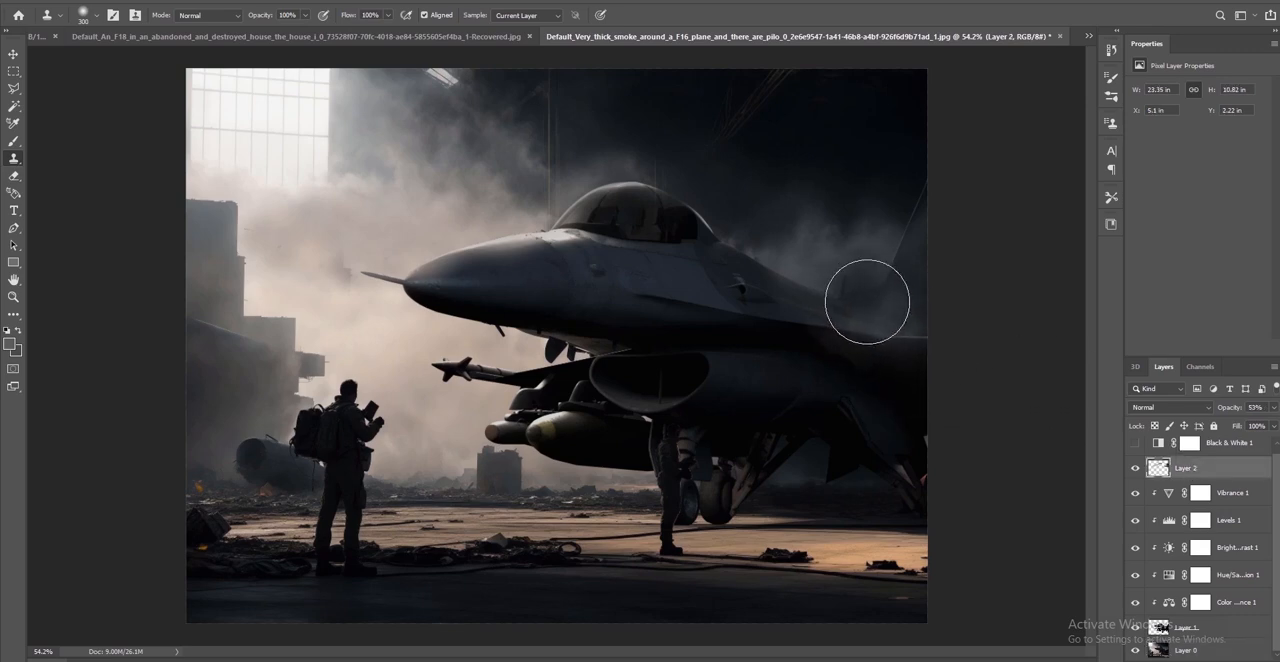
{"action": "left_click", "coordinate": [816, 234], "text": "alt"}
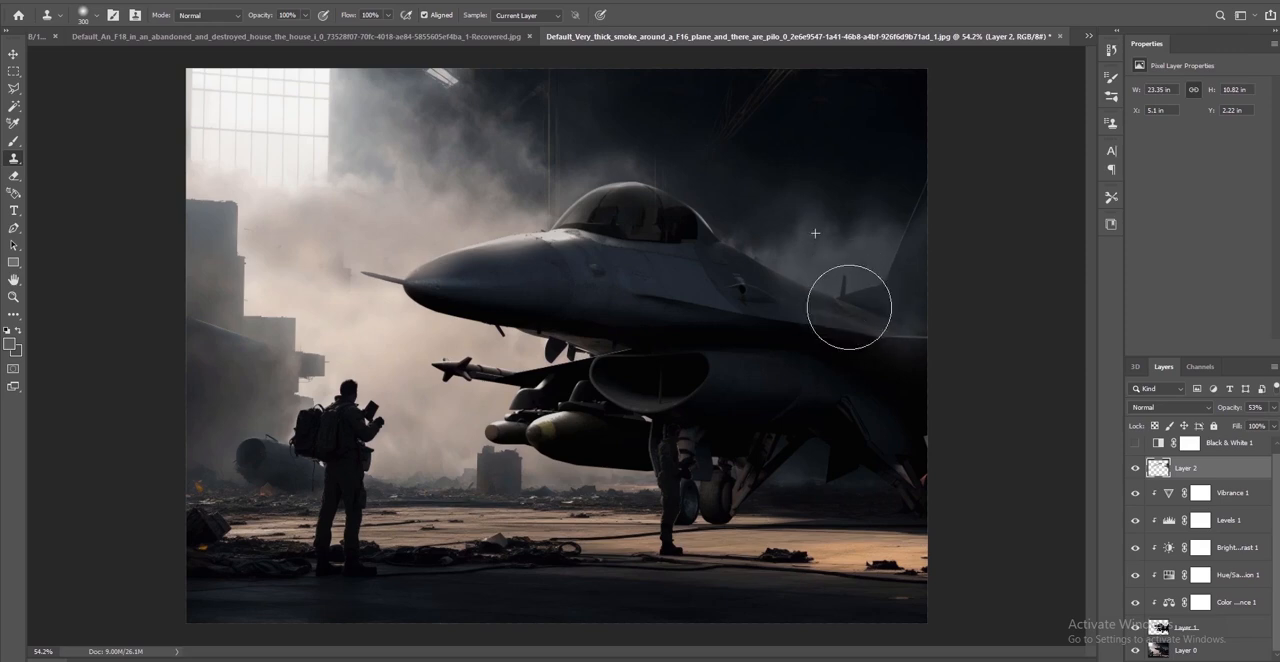
{"action": "mouse_move", "coordinate": [851, 303]}
{"action": "left_mouse_down"}
{"action": "mouse_move", "coordinate": [908, 360]}
{"action": "mouse_move", "coordinate": [951, 437]}
{"action": "mouse_move", "coordinate": [891, 379]}
{"action": "mouse_move", "coordinate": [960, 479]}
{"action": "left_mouse_up"}
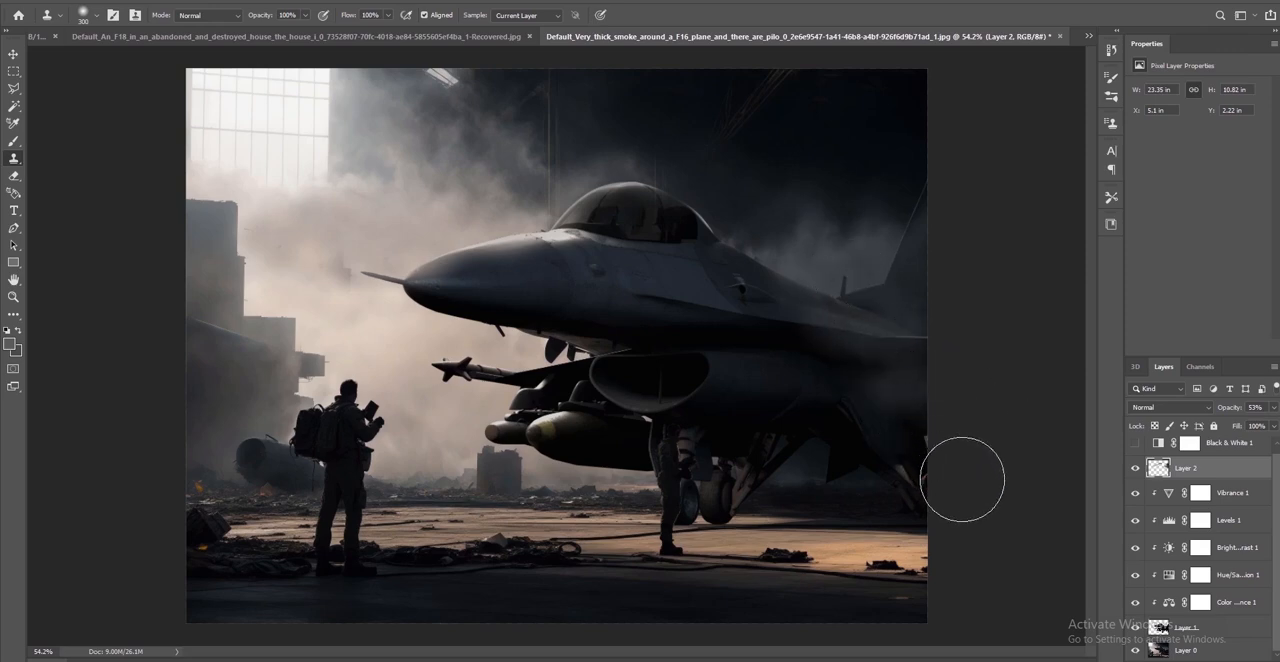
{"action": "key", "text": "ctrl+z"}
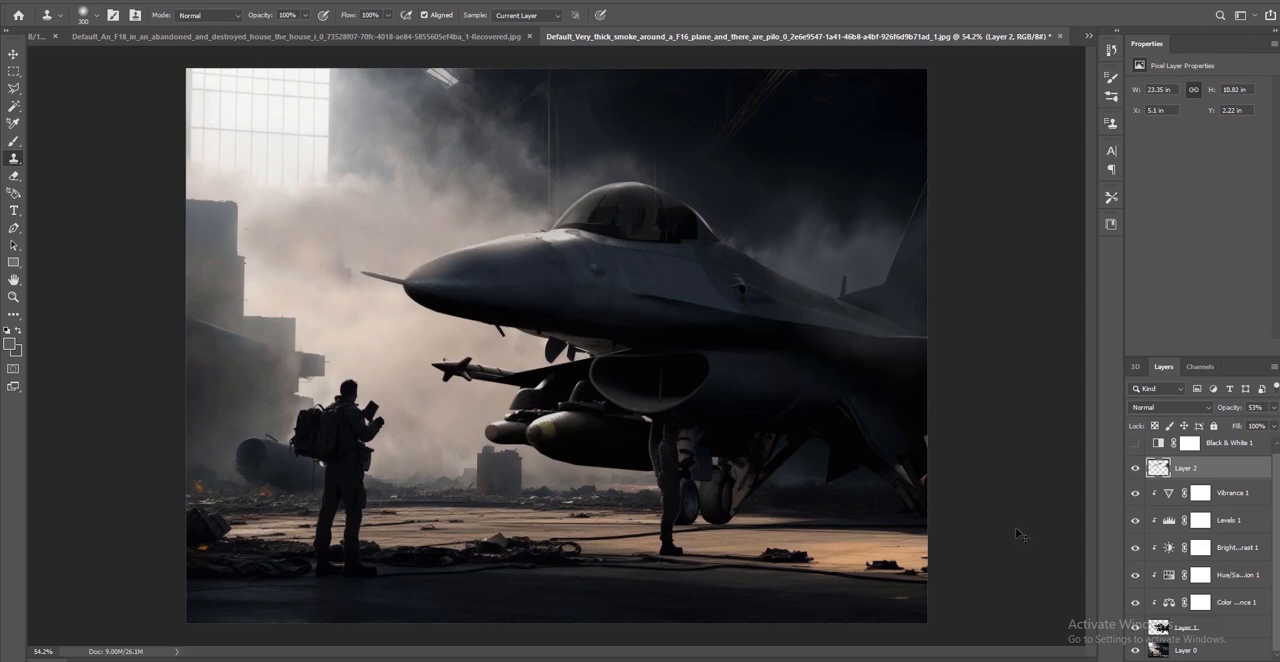
Try to erase the cloned smoke on Layer 2 below the F-16's rear fuselage
{"action": "left_click", "coordinate": [14, 176]}
{"action": "mouse_move", "coordinate": [814, 380]}
{"action": "left_mouse_down"}
{"action": "mouse_move", "coordinate": [909, 371]}
{"action": "mouse_move", "coordinate": [944, 422]}
{"action": "left_mouse_up"}
{"action": "key", "text": "ctrl+z"}
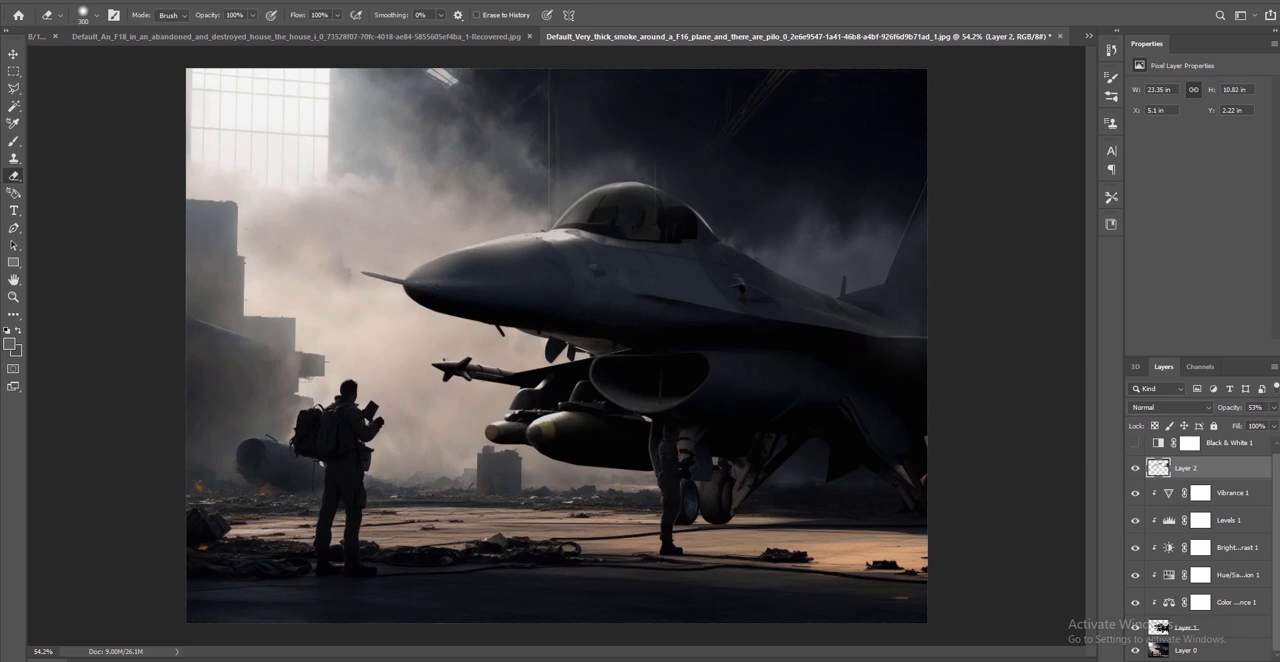
Try to clone smoke sampled from Layer 0 over the F-16's tail fin on Layer 2
{"action": "left_click", "coordinate": [1178, 627]}
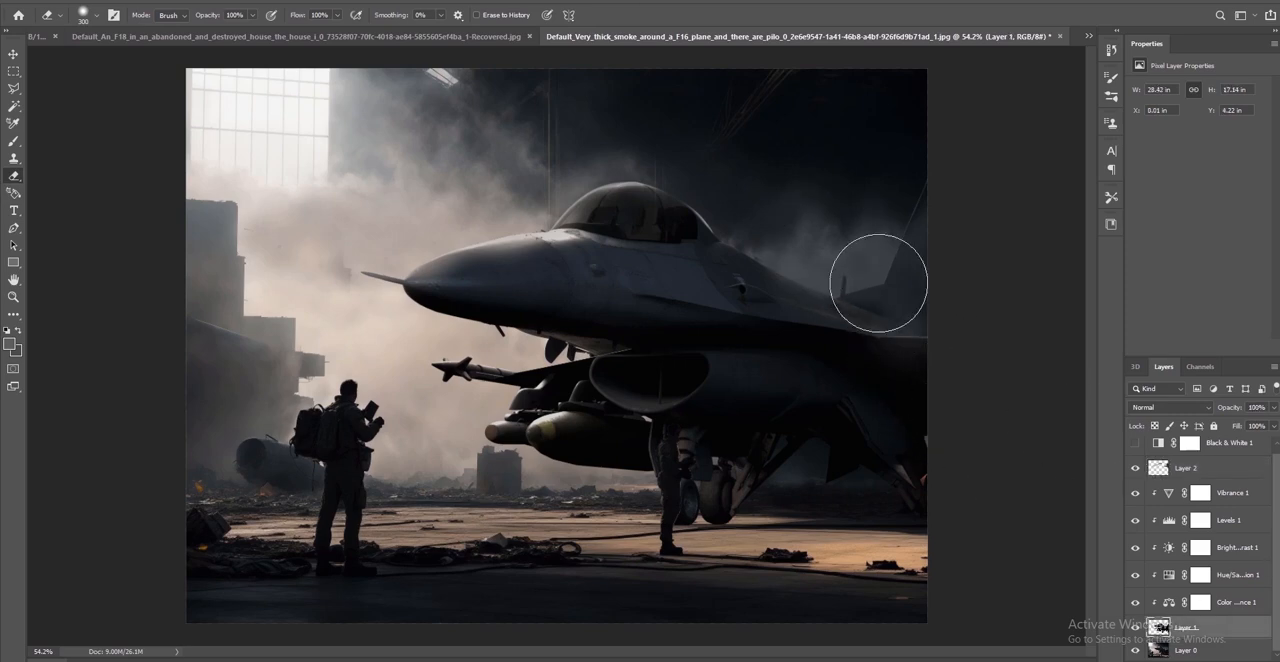
{"action": "left_click", "coordinate": [1168, 652]}
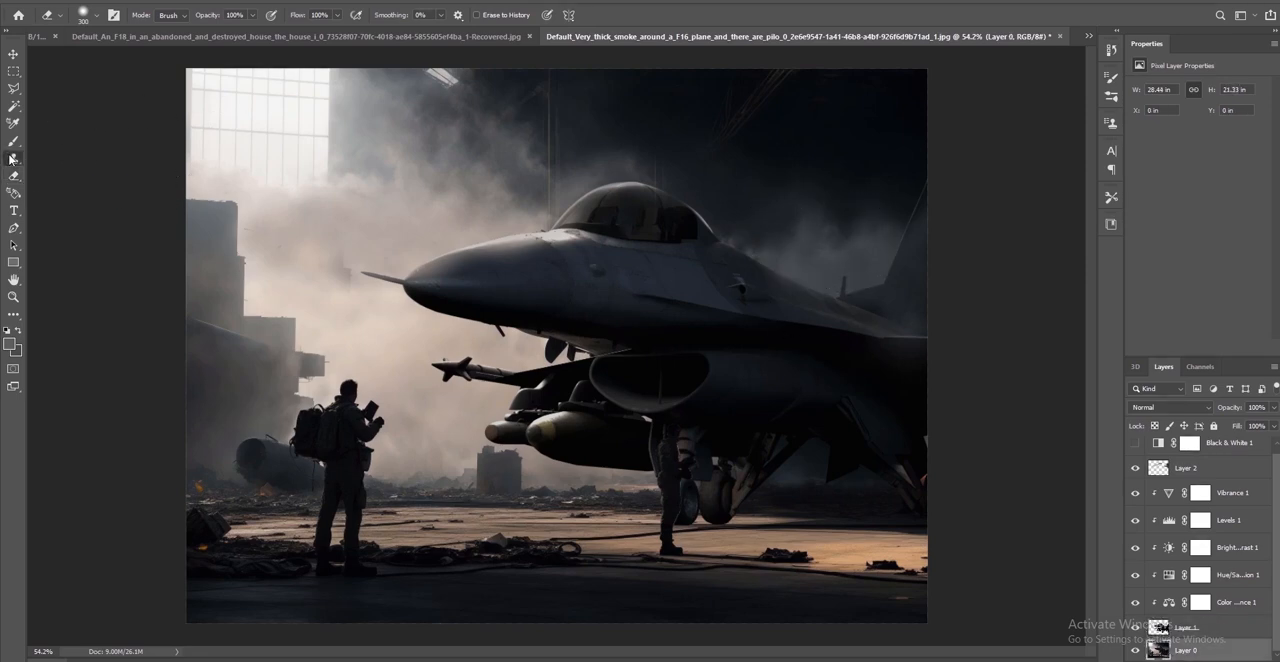
{"action": "left_click", "coordinate": [12, 158]}
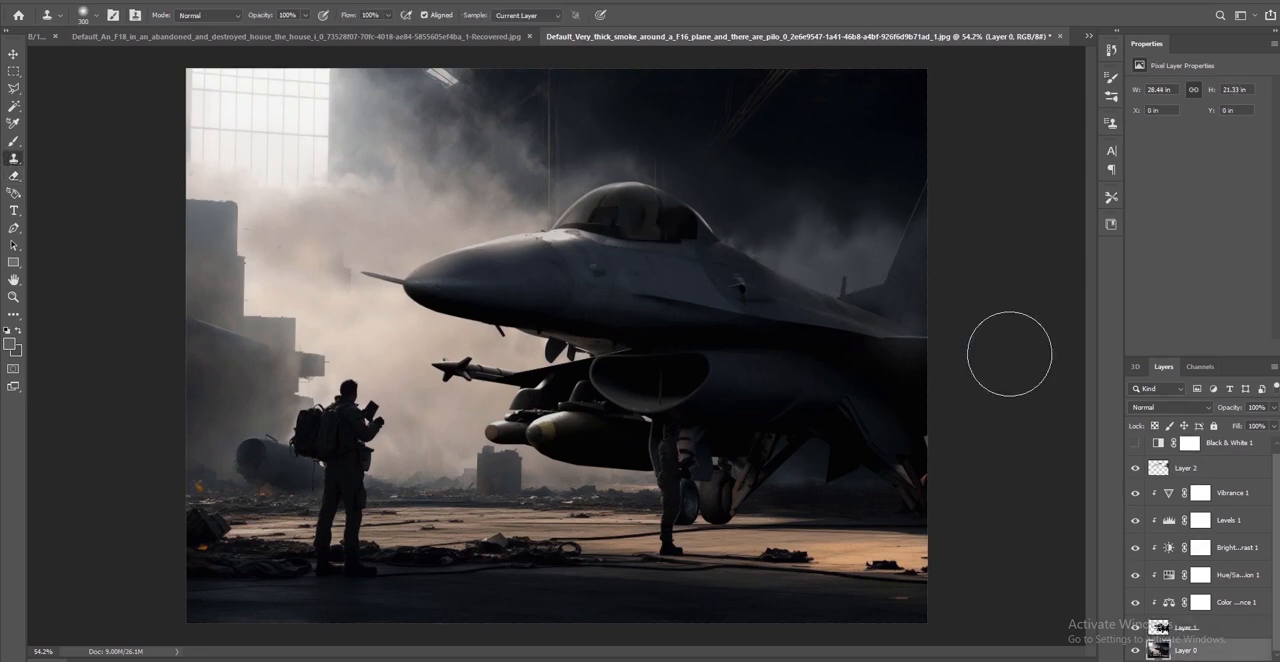
{"action": "left_click", "coordinate": [1185, 468]}
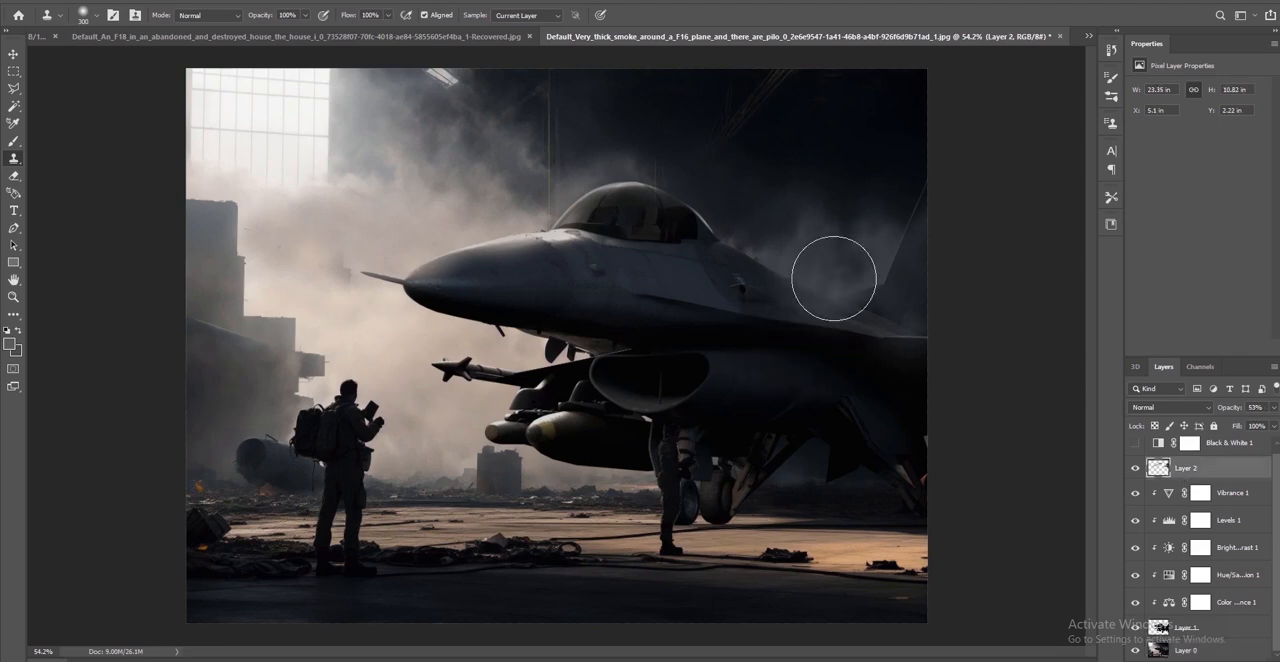
{"action": "mouse_move", "coordinate": [834, 277]}
{"action": "left_mouse_down"}
{"action": "mouse_move", "coordinate": [885, 291]}
{"action": "mouse_move", "coordinate": [857, 295]}
{"action": "mouse_move", "coordinate": [912, 333]}
{"action": "mouse_move", "coordinate": [886, 346]}
{"action": "mouse_move", "coordinate": [840, 277]}
{"action": "mouse_move", "coordinate": [886, 251]}
{"action": "mouse_move", "coordinate": [912, 197]}
{"action": "left_mouse_up"}
{"action": "key", "text": "ctrl+z"}
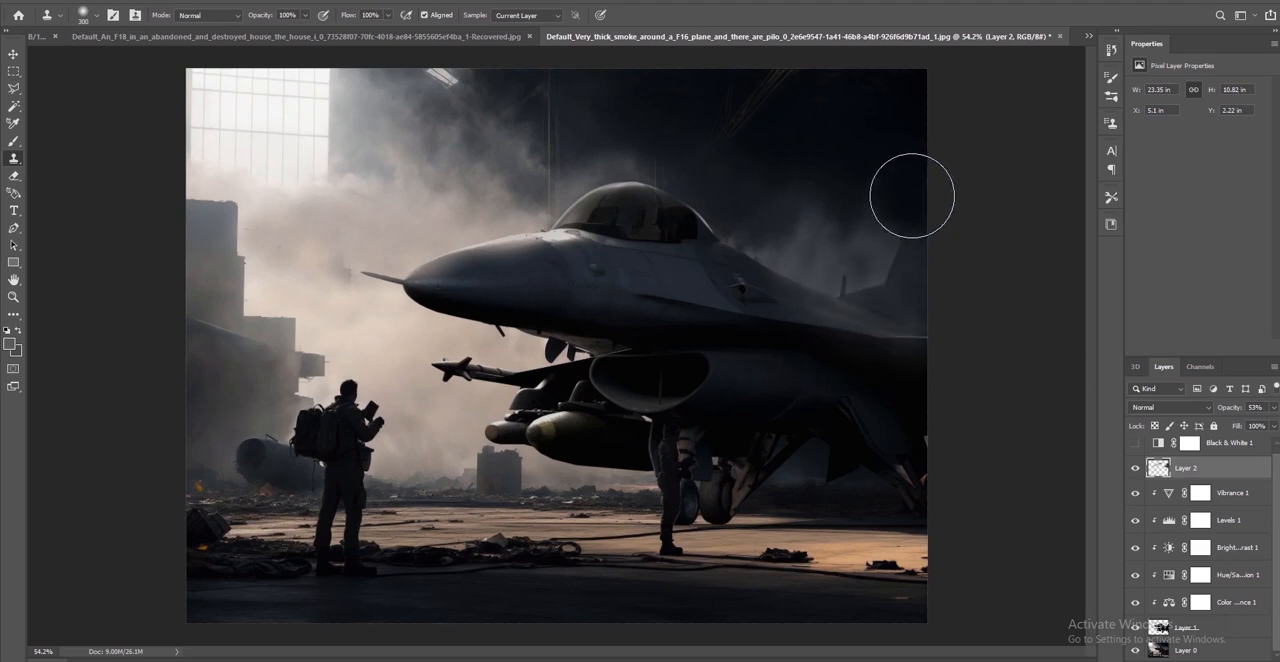
{"action": "key", "text": "ctrl+z"}
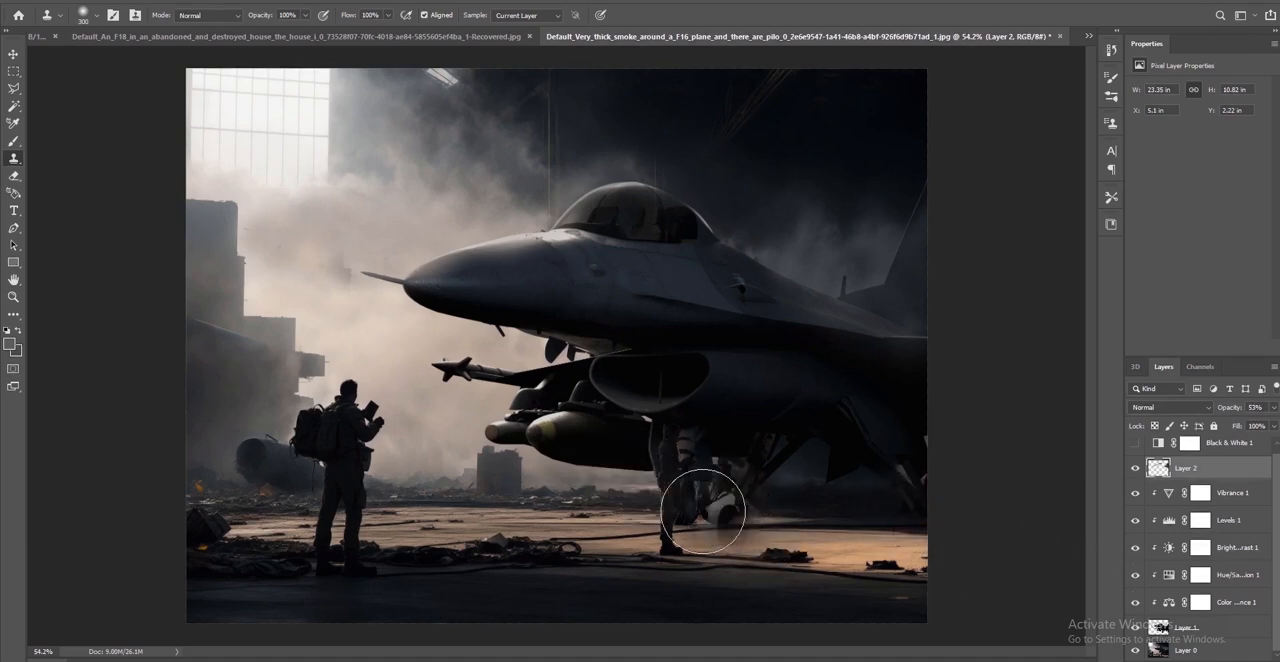
Try to clone sampled pixels on Layer 2 over the ground near the F-16's landing gear, undoing the strokes
{"action": "left_click_drag", "start_coordinate": [820, 550], "coordinate": [936, 582]}
{"action": "key", "text": "ctrl+z"}
{"action": "left_click", "coordinate": [869, 549]}
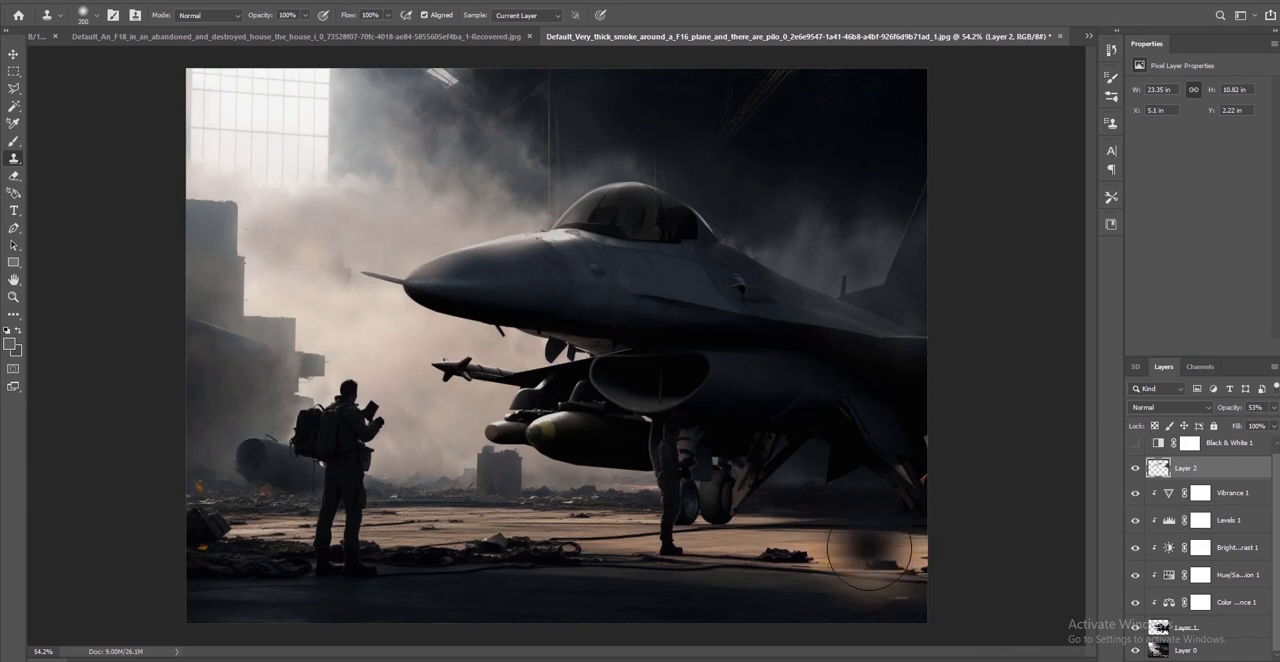
{"action": "key", "text": "ctrl+z"}
{"action": "key", "text": "bracketleft"}
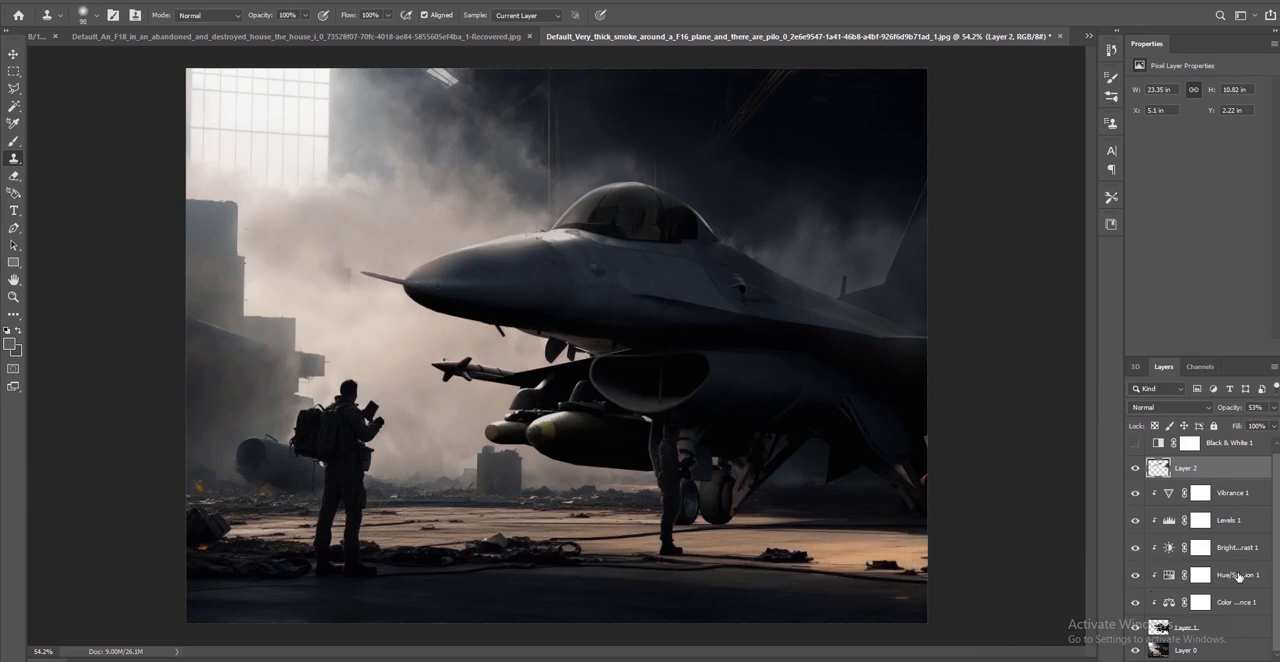
Merge the F-16's Layer 1 with its five clipped adjustment layers, from Color Balance 1 up to Vibrance 1, into one layer
{"action": "left_click", "coordinate": [1232, 497]}
{"action": "left_click", "coordinate": [1227, 628], "text": "shift"}
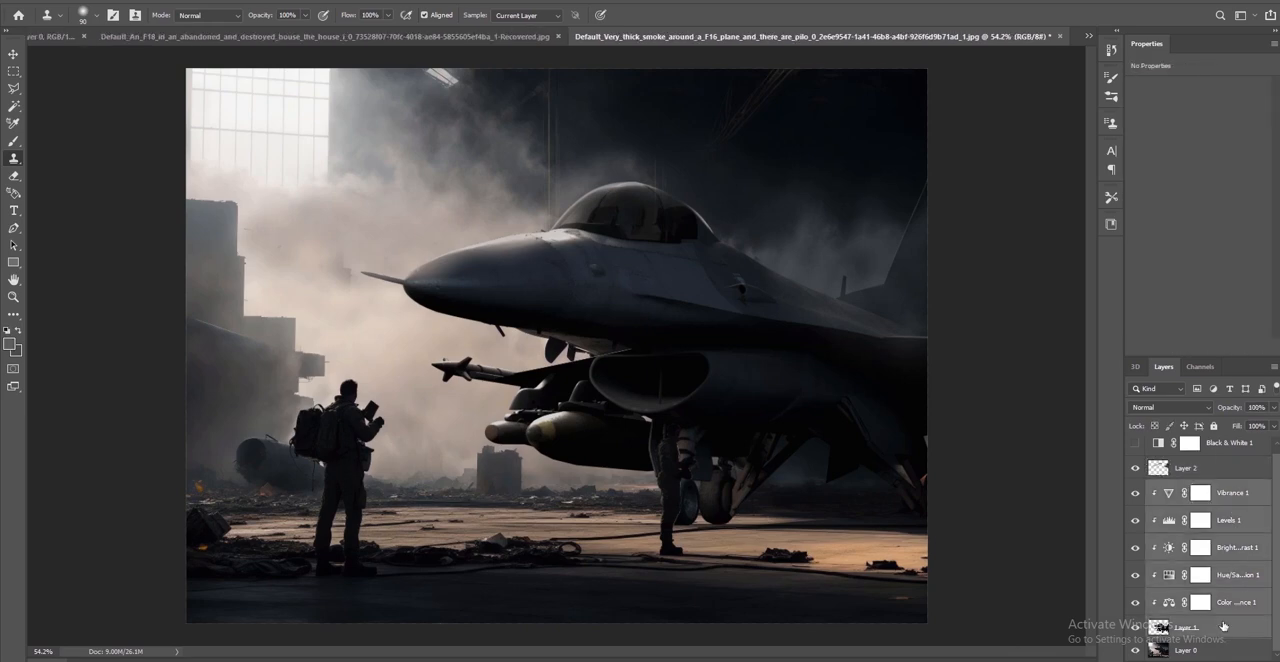
{"action": "left_click_drag", "start_coordinate": [1124, 500], "coordinate": [1052, 448]}
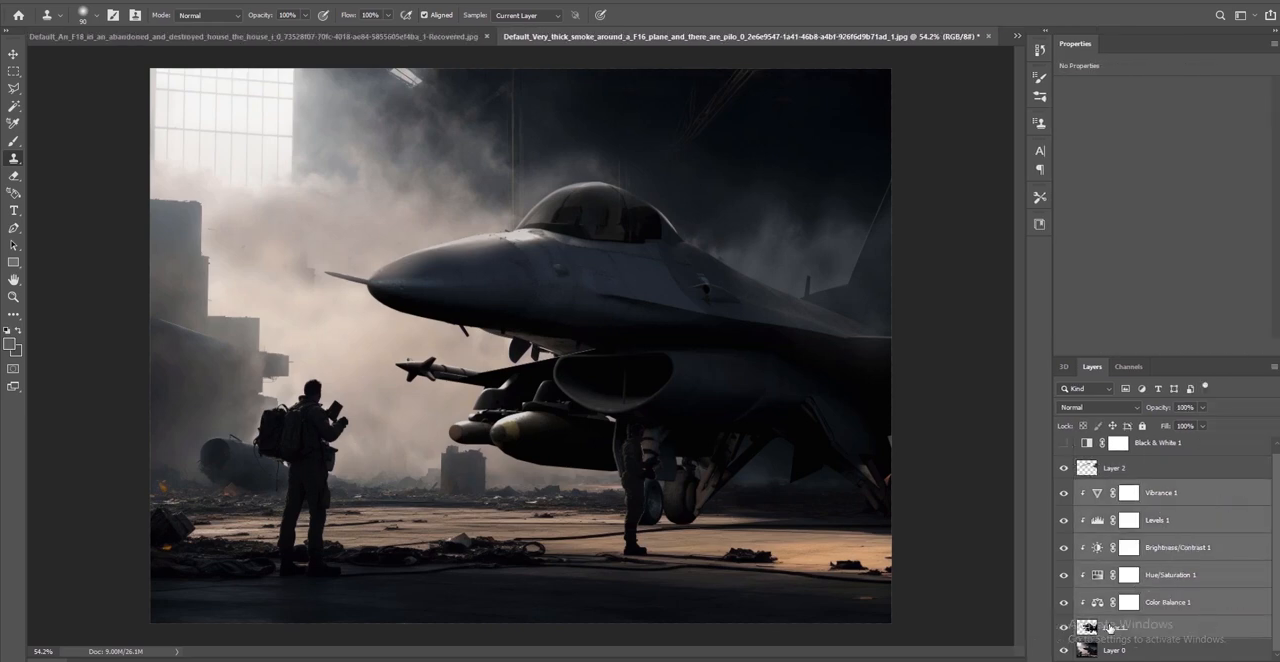
{"action": "right_click", "coordinate": [1108, 627]}
{"action": "left_click", "coordinate": [1097, 627]}
{"action": "right_click", "coordinate": [1167, 497]}
{"action": "left_click", "coordinate": [1110, 510]}
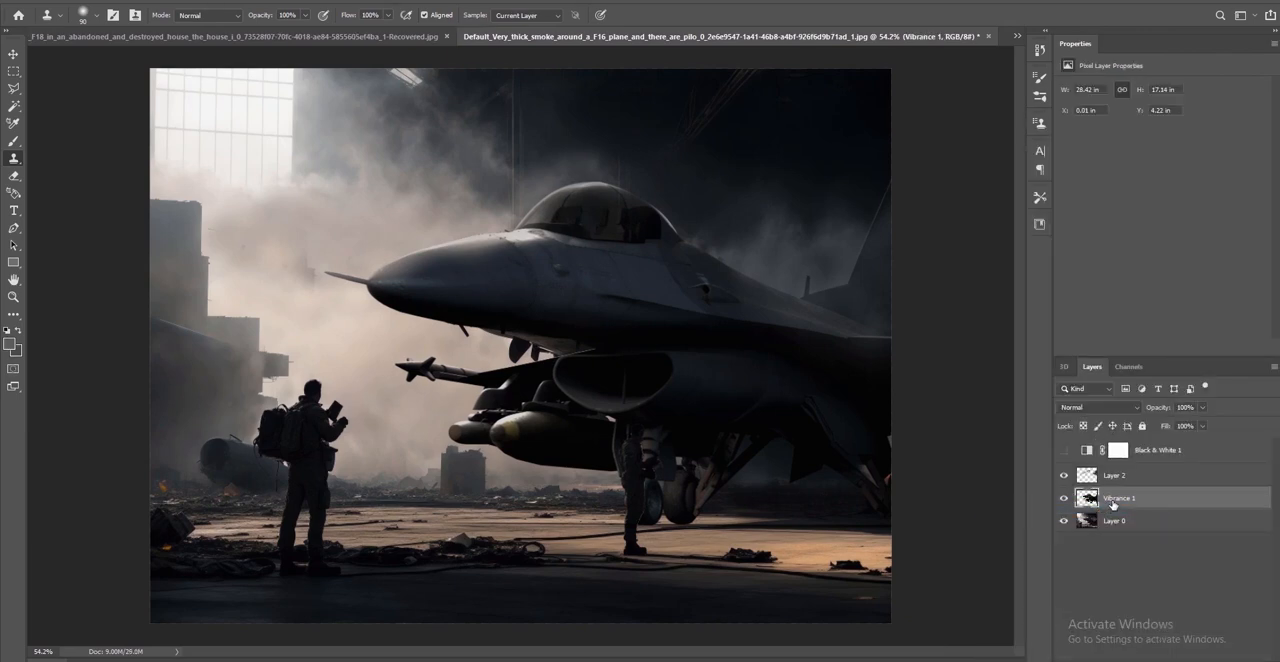
Examine the F-16's bombs, nose and the surrounding smoke, rubble and figures up close for how well they match
{"action": "left_click", "coordinate": [188, 2]}
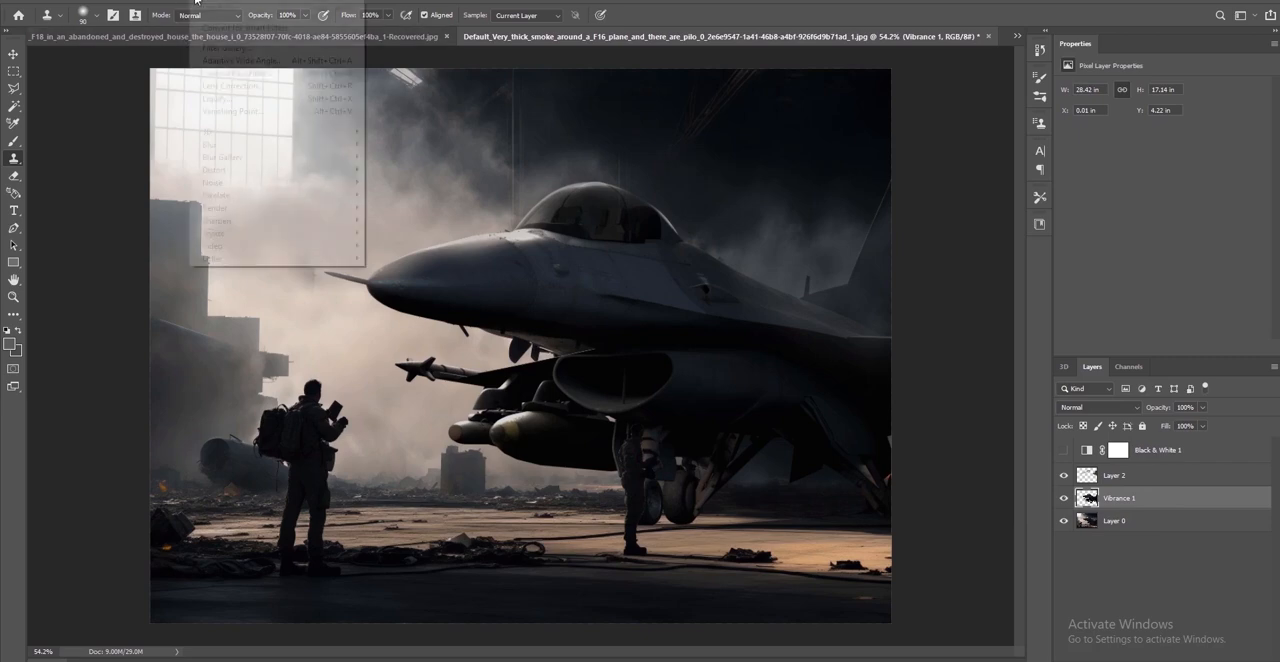
{"action": "left_click", "coordinate": [527, 445]}
{"action": "scroll", "coordinate": [527, 445], "scroll_direction": "up", "scroll_amount": 10, "text": "alt"}
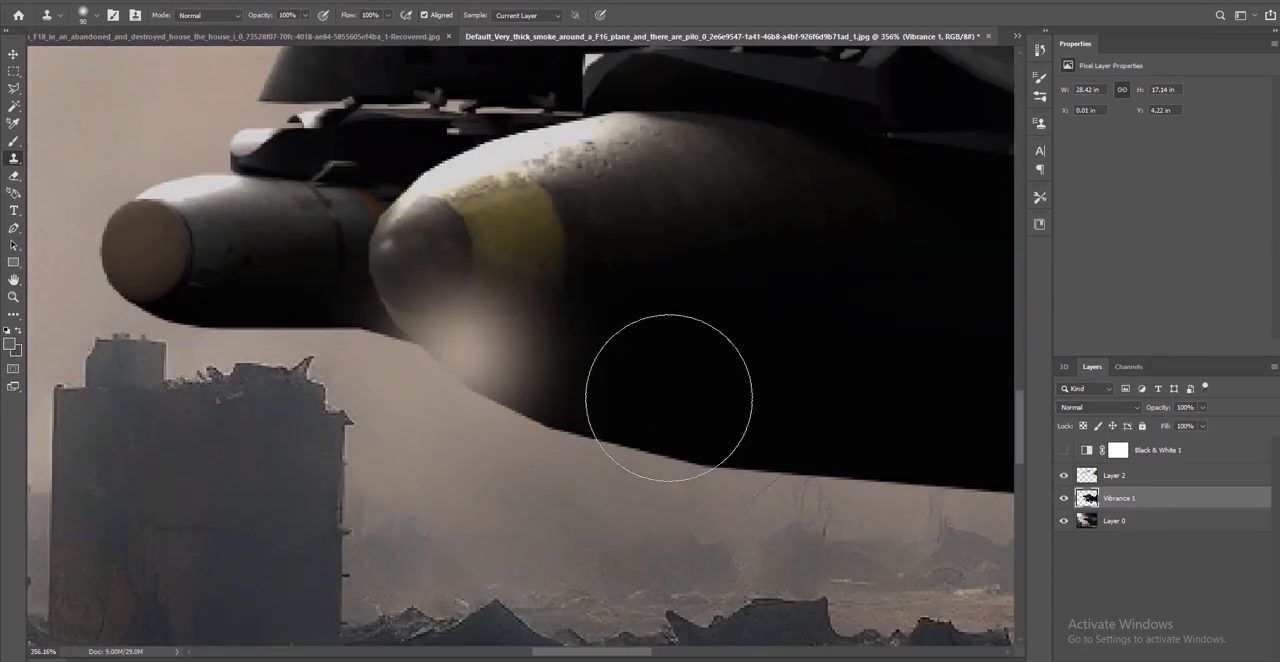
{"action": "left_click", "coordinate": [18, 145]}
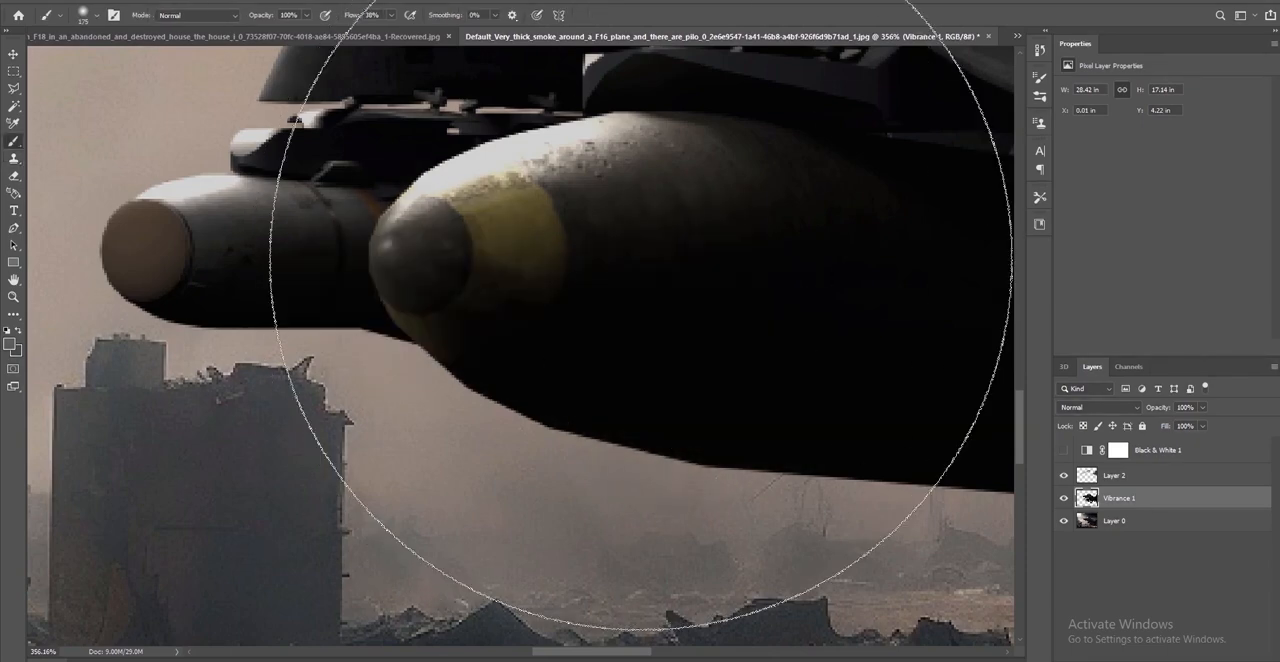
{"action": "key", "text": "bracketleft"}
{"action": "key", "text": "bracketleft"}
{"action": "scroll", "coordinate": [658, 292], "scroll_direction": "down", "scroll_amount": 3}
{"action": "scroll", "coordinate": [663, 296], "scroll_direction": "down", "scroll_amount": 1, "text": "alt"}
{"action": "scroll", "coordinate": [720, 508], "scroll_direction": "up", "scroll_amount": 2, "text": "alt"}
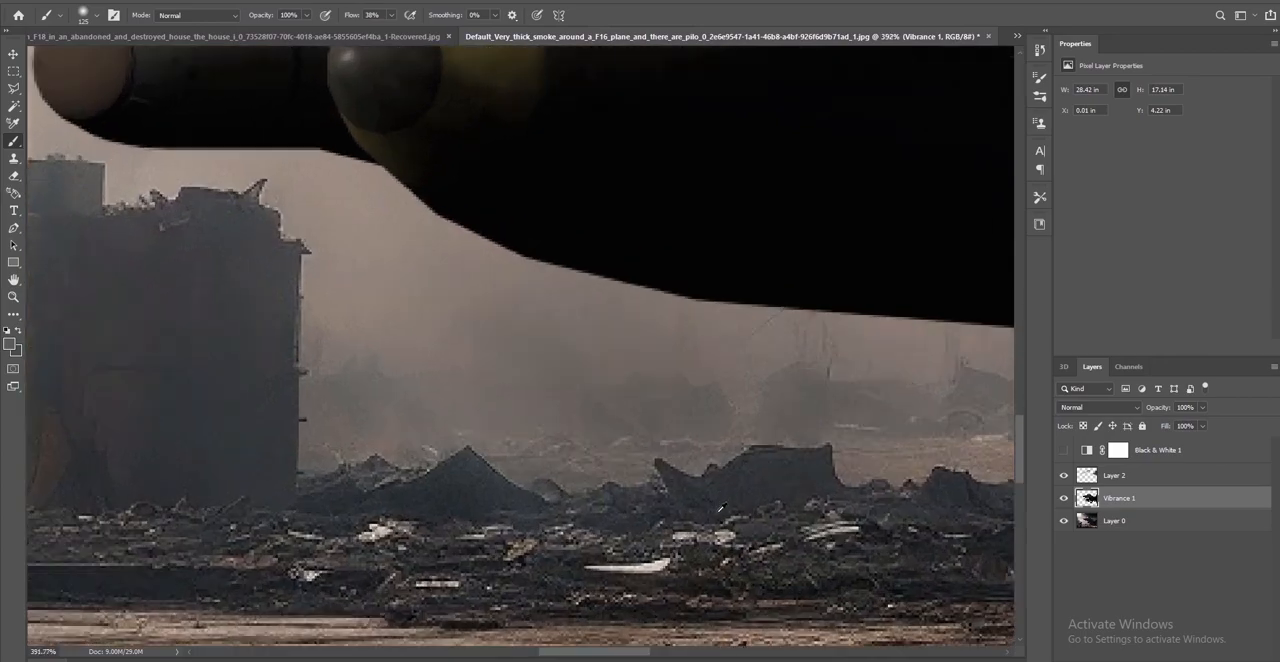
{"action": "scroll", "coordinate": [700, 470], "scroll_direction": "down", "scroll_amount": 2, "text": "alt"}
{"action": "scroll", "coordinate": [651, 360], "scroll_direction": "down", "scroll_amount": 2, "text": "alt"}
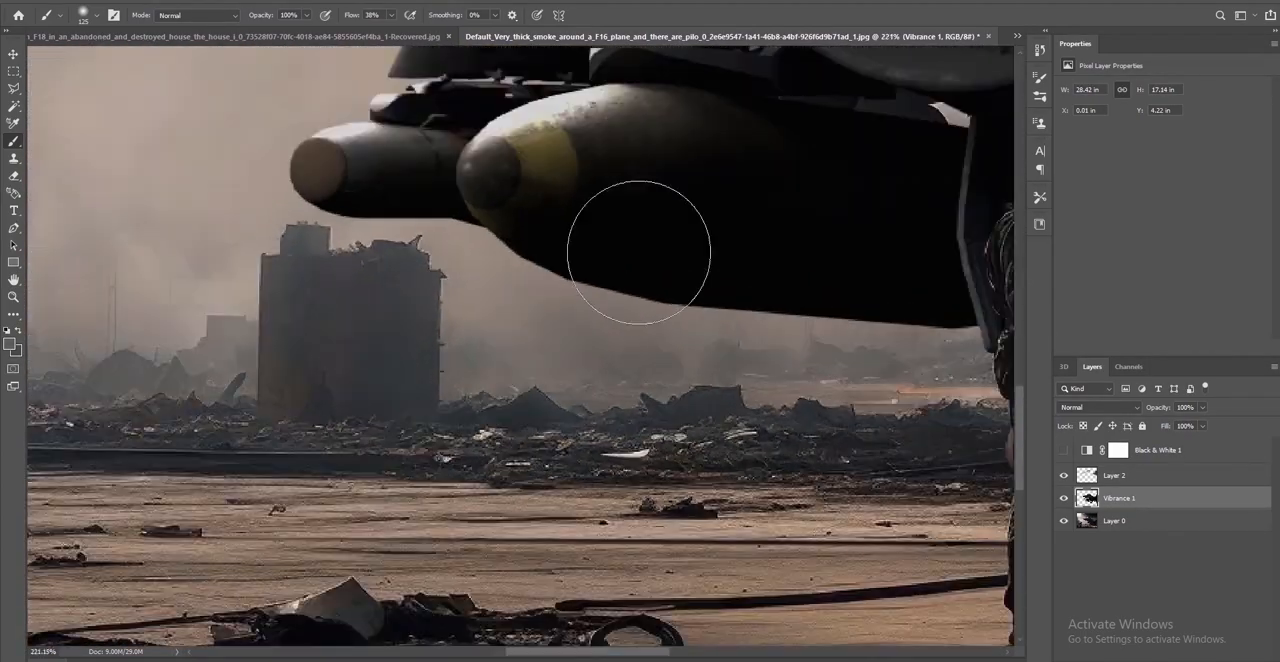
{"action": "scroll", "coordinate": [650, 400], "scroll_direction": "down", "scroll_amount": 3, "text": "alt"}
{"action": "scroll", "coordinate": [900, 500], "scroll_direction": "up", "scroll_amount": 2, "text": "alt"}
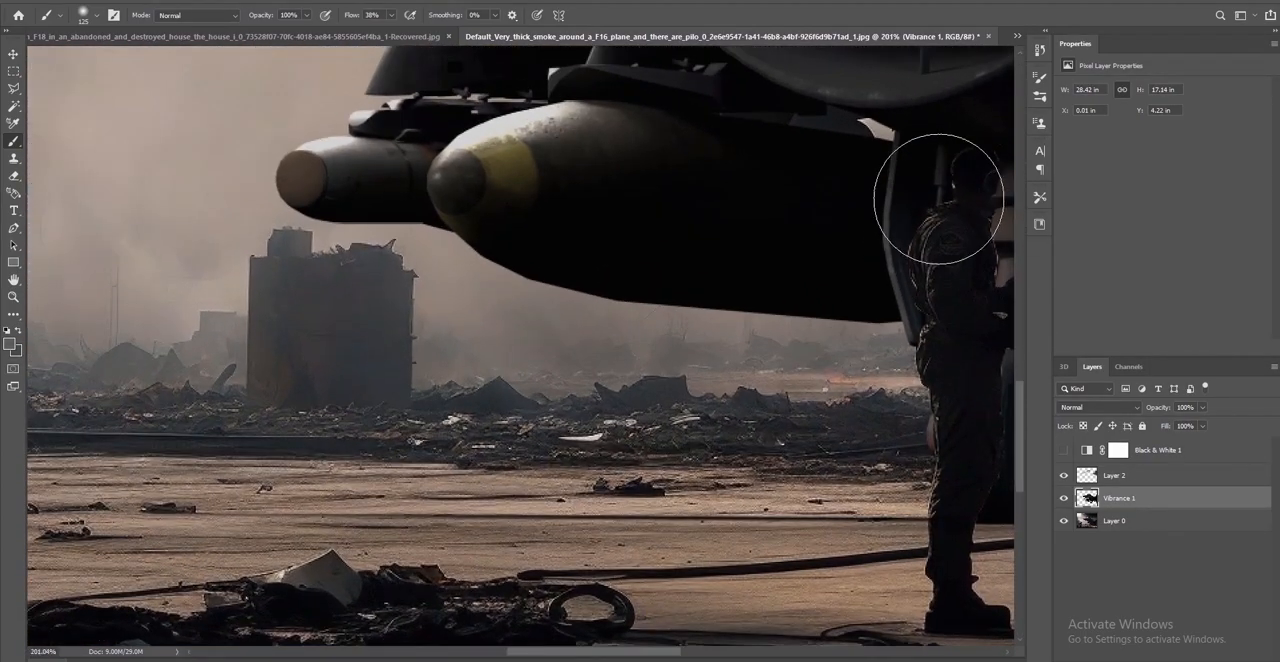
{"action": "scroll", "coordinate": [951, 251], "scroll_direction": "down", "scroll_amount": 2, "text": "alt"}
{"action": "scroll", "coordinate": [951, 251], "scroll_direction": "up", "scroll_amount": 2, "text": "alt"}
{"action": "scroll", "coordinate": [951, 245], "scroll_direction": "down", "scroll_amount": 2, "text": "alt"}
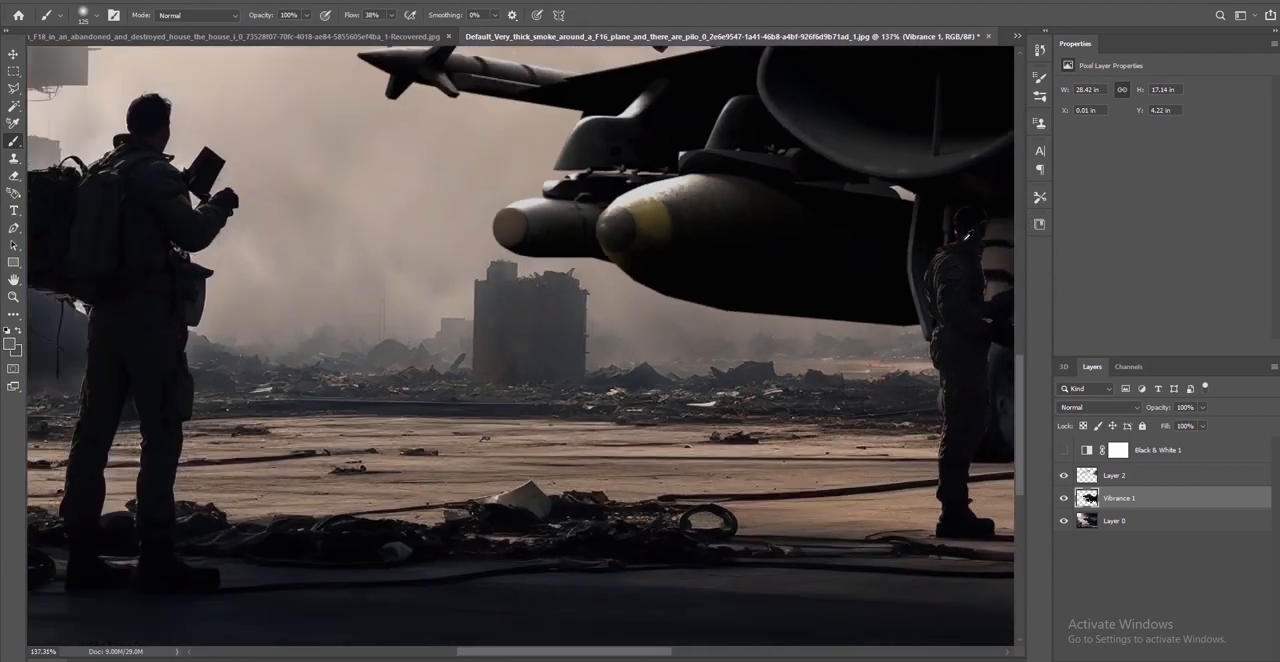
{"action": "scroll", "coordinate": [990, 245], "scroll_direction": "down", "scroll_amount": 2, "text": "alt"}
{"action": "scroll", "coordinate": [990, 245], "scroll_direction": "up", "scroll_amount": 2}
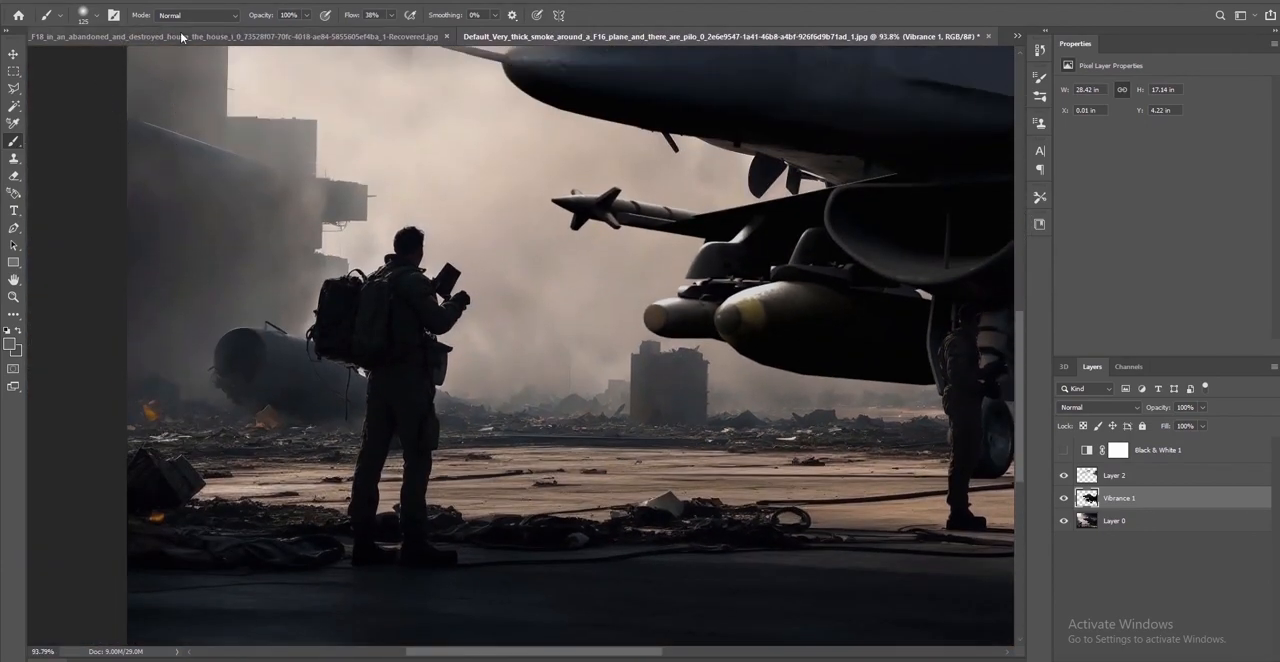
{"action": "scroll", "coordinate": [823, 314], "scroll_direction": "up", "scroll_amount": 3}
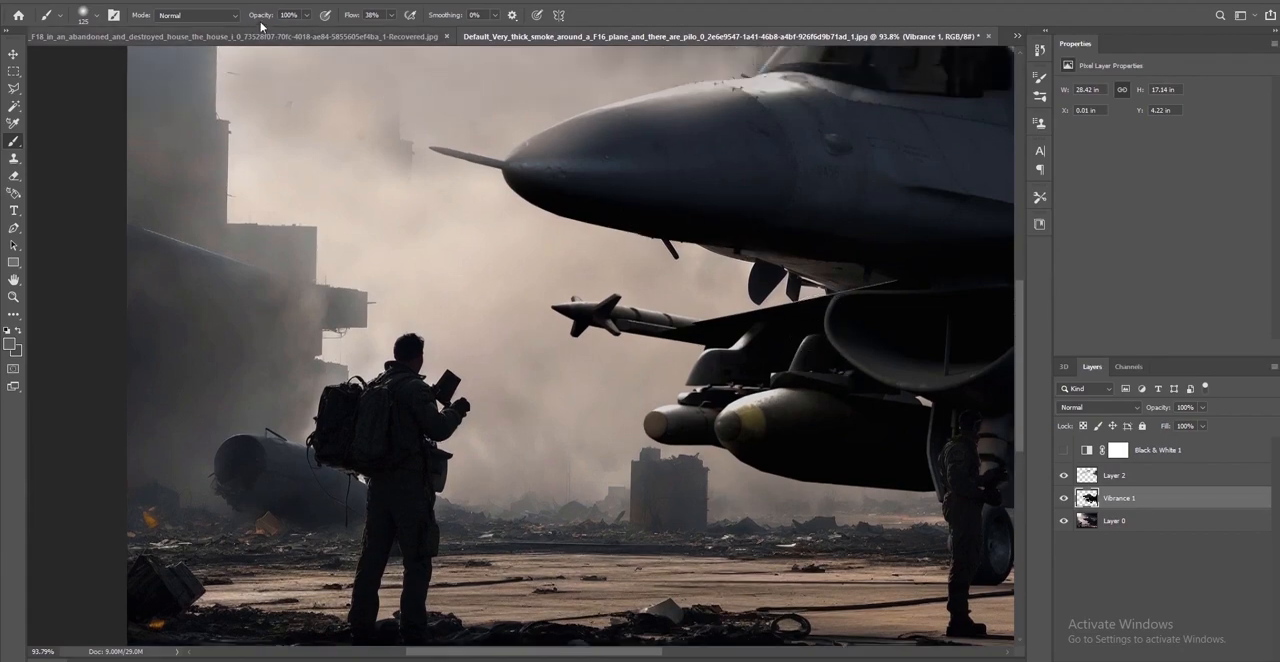
Apply the Add Noise filter with Uniform distribution to the merged F-16 layer, Vibrance 1, adjusting the amount against the preview
{"action": "left_click", "coordinate": [205, 1]}
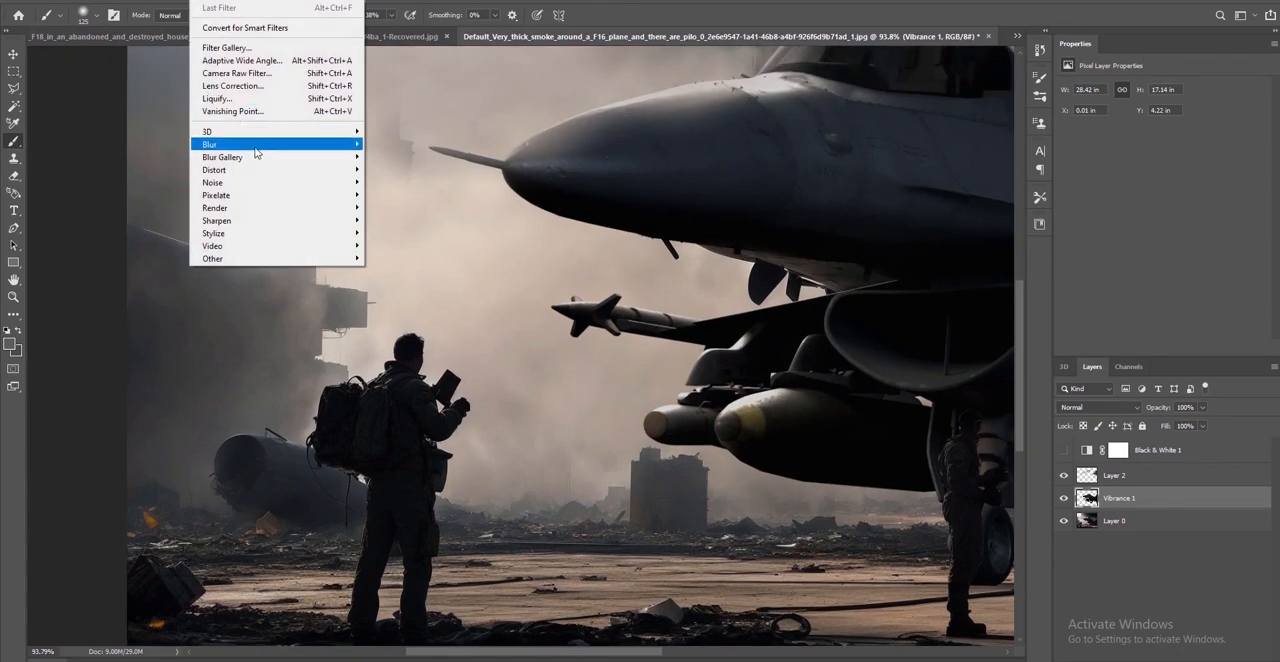
{"action": "mouse_move", "coordinate": [266, 184]}
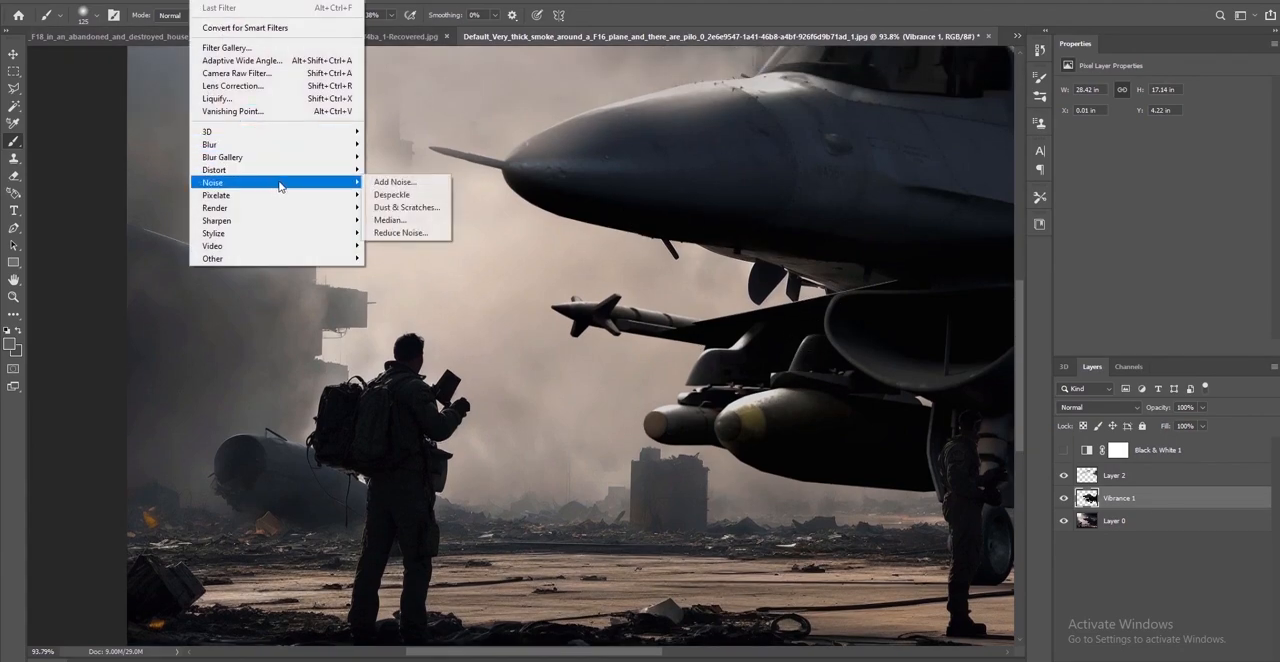
{"action": "left_click", "coordinate": [400, 183]}
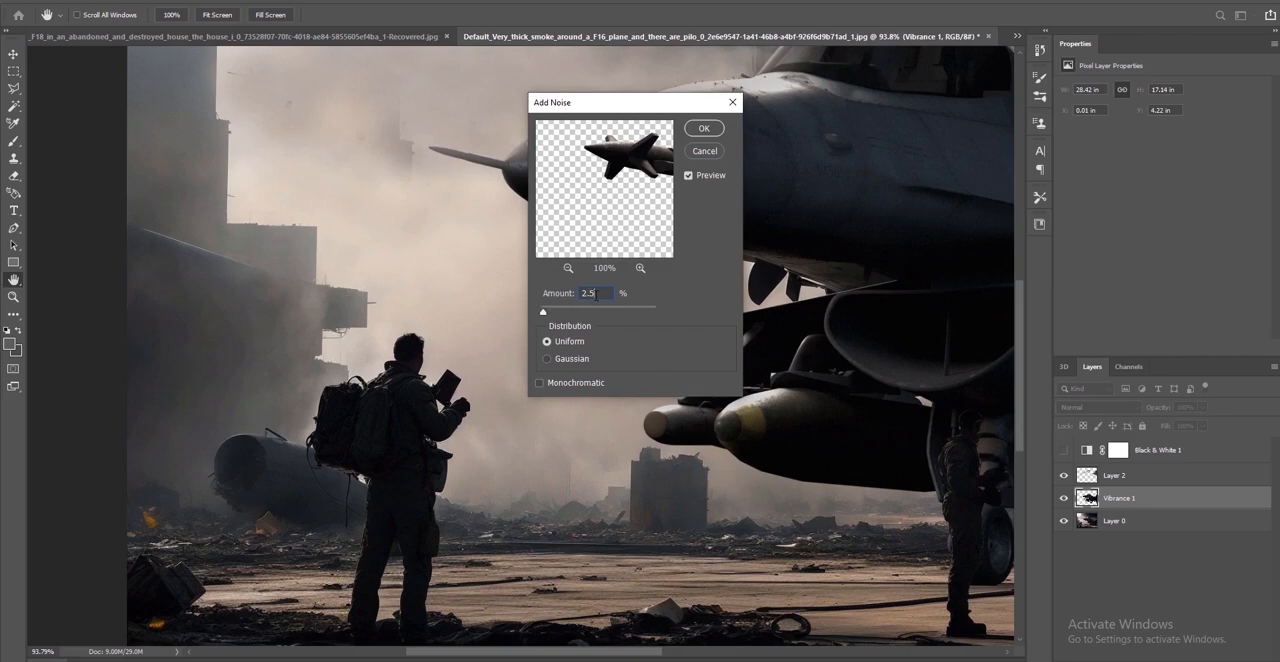
{"action": "left_click_drag", "start_coordinate": [633, 157], "coordinate": [641, 189]}
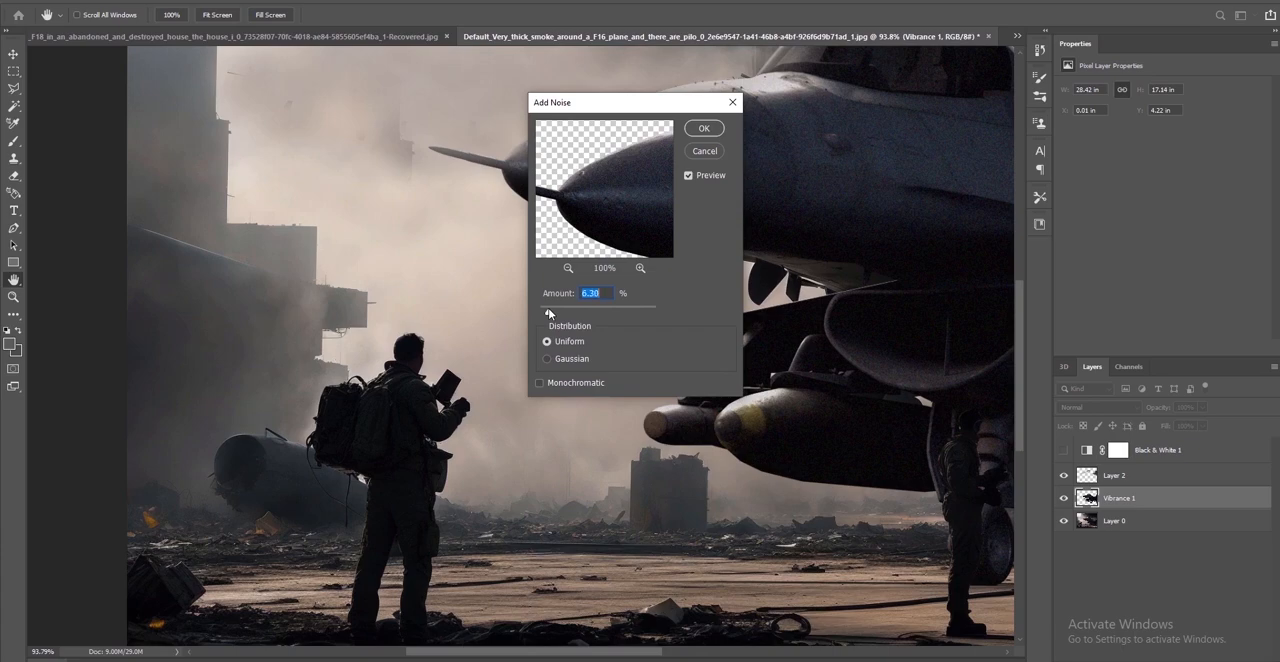
{"action": "left_click_drag", "start_coordinate": [548, 308], "coordinate": [547, 308]}
{"action": "left_click", "coordinate": [704, 130]}
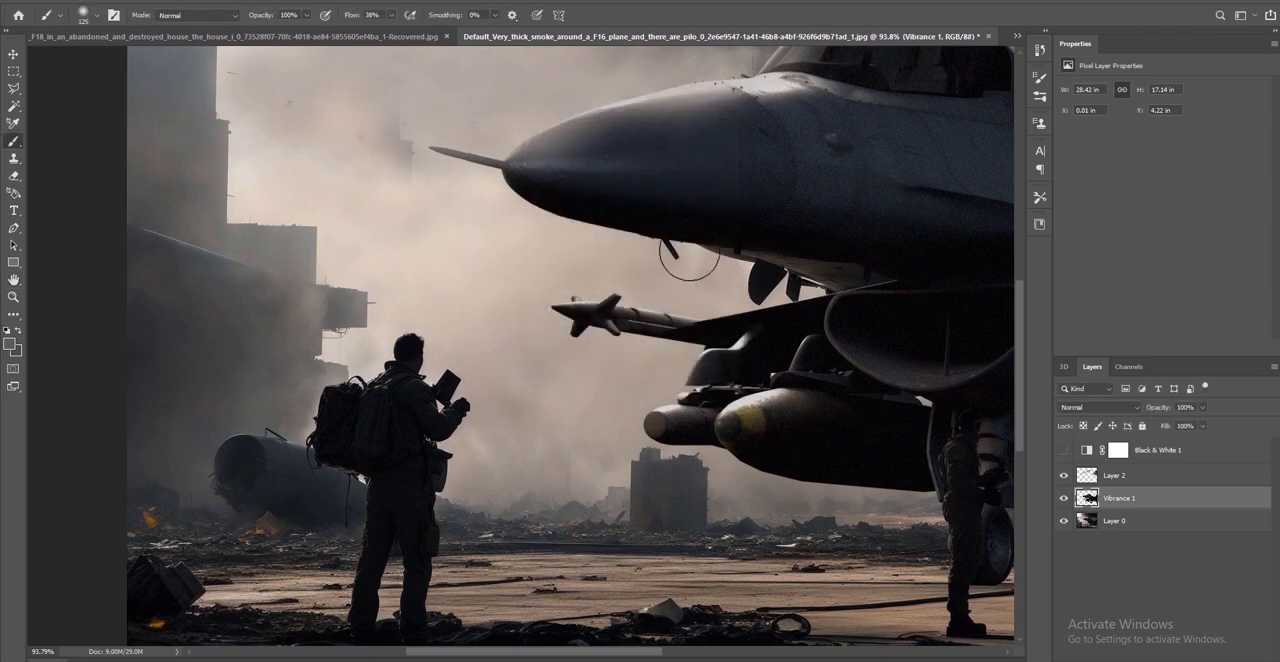
Lighten the landing gear, rear underside and air intake edge on the Vibrance 1 layer with the Dodge tool, using Midtones range at 100% exposure
{"action": "key", "text": "ctrl+0"}
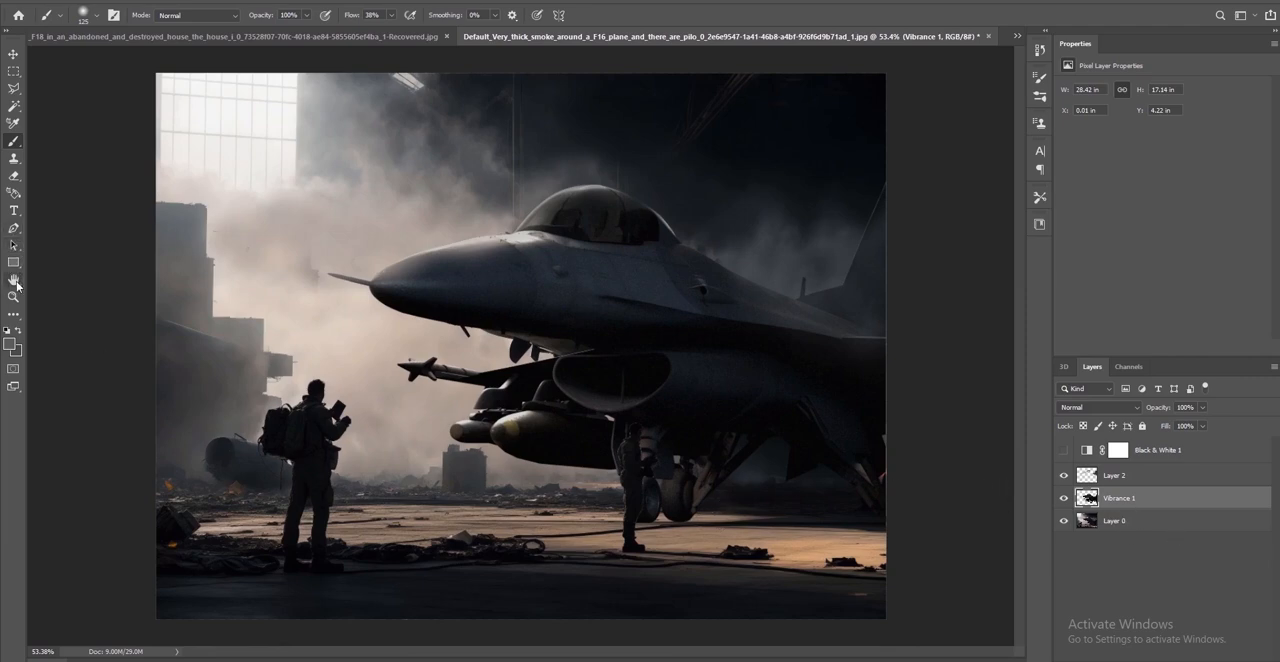
{"action": "left_click", "coordinate": [10, 317]}
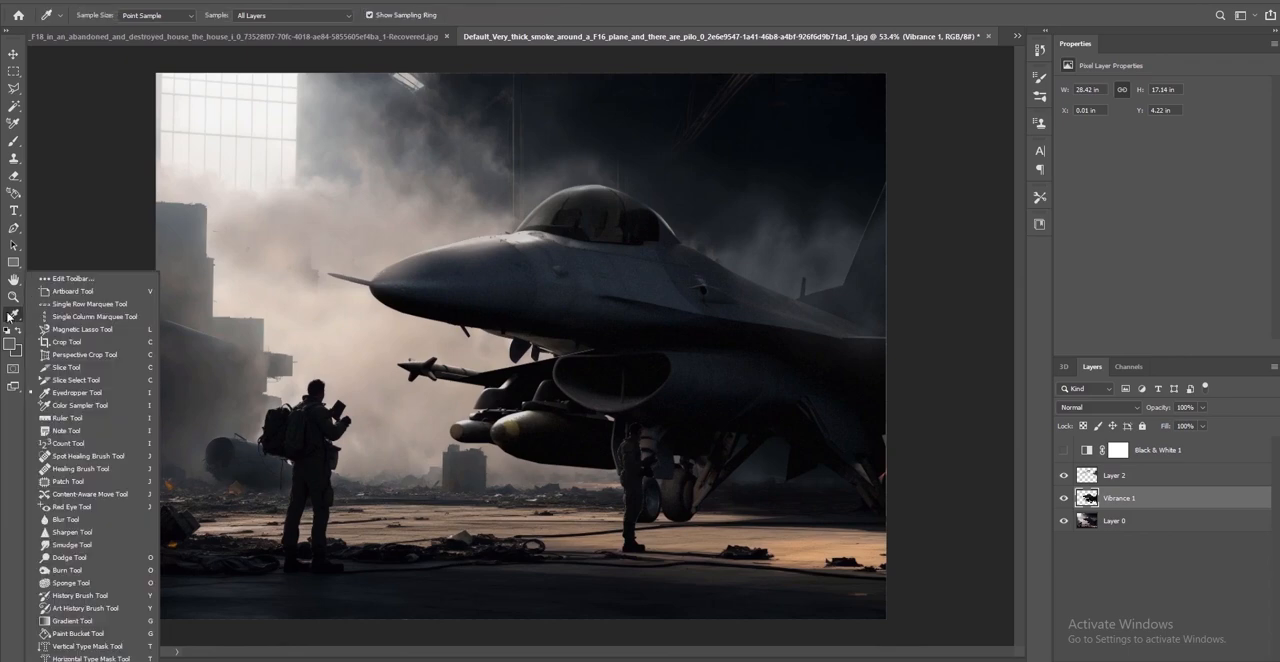
{"action": "left_click", "coordinate": [70, 557]}
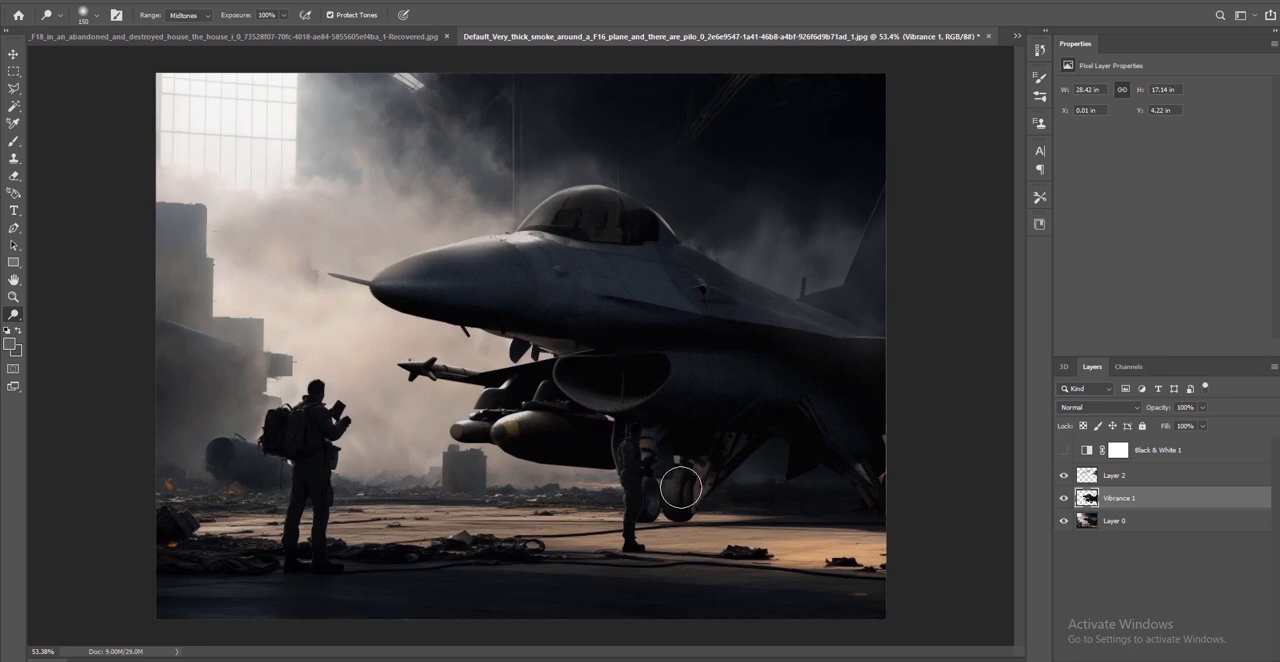
{"action": "mouse_move", "coordinate": [681, 487]}
{"action": "left_mouse_down"}
{"action": "mouse_move", "coordinate": [688, 511]}
{"action": "mouse_move", "coordinate": [687, 486]}
{"action": "left_mouse_up"}
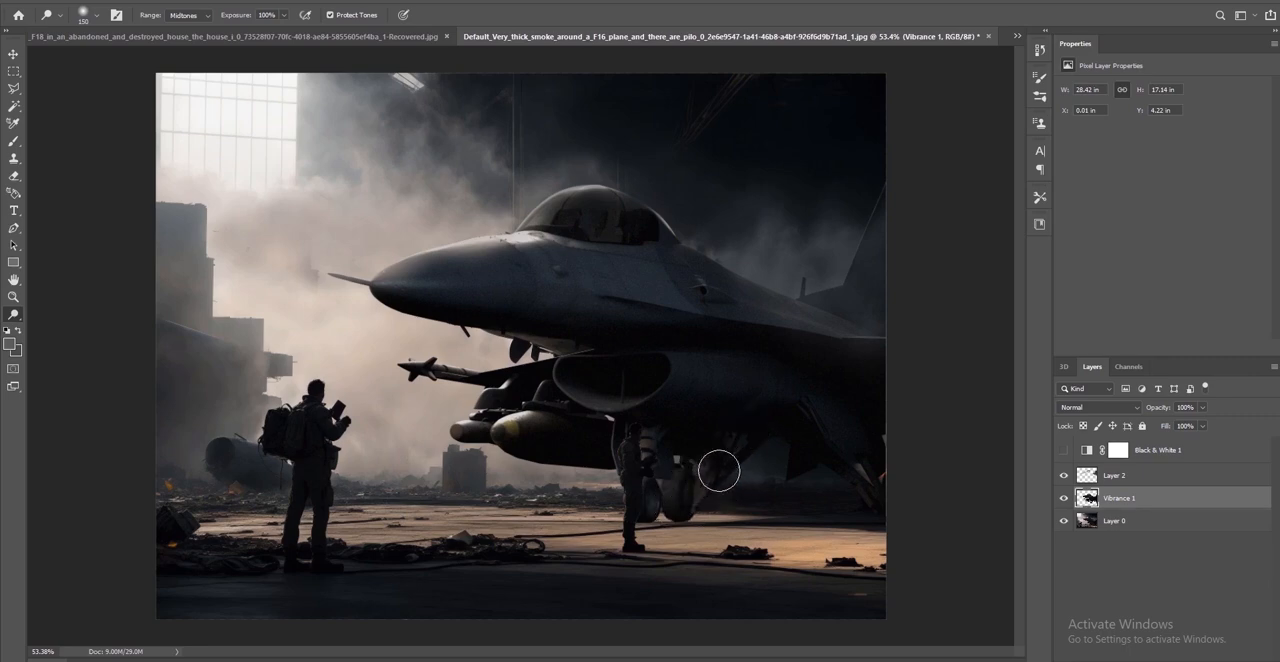
{"action": "mouse_move", "coordinate": [884, 470]}
{"action": "left_mouse_down"}
{"action": "mouse_move", "coordinate": [878, 479]}
{"action": "mouse_move", "coordinate": [868, 451]}
{"action": "mouse_move", "coordinate": [870, 500]}
{"action": "left_mouse_up"}
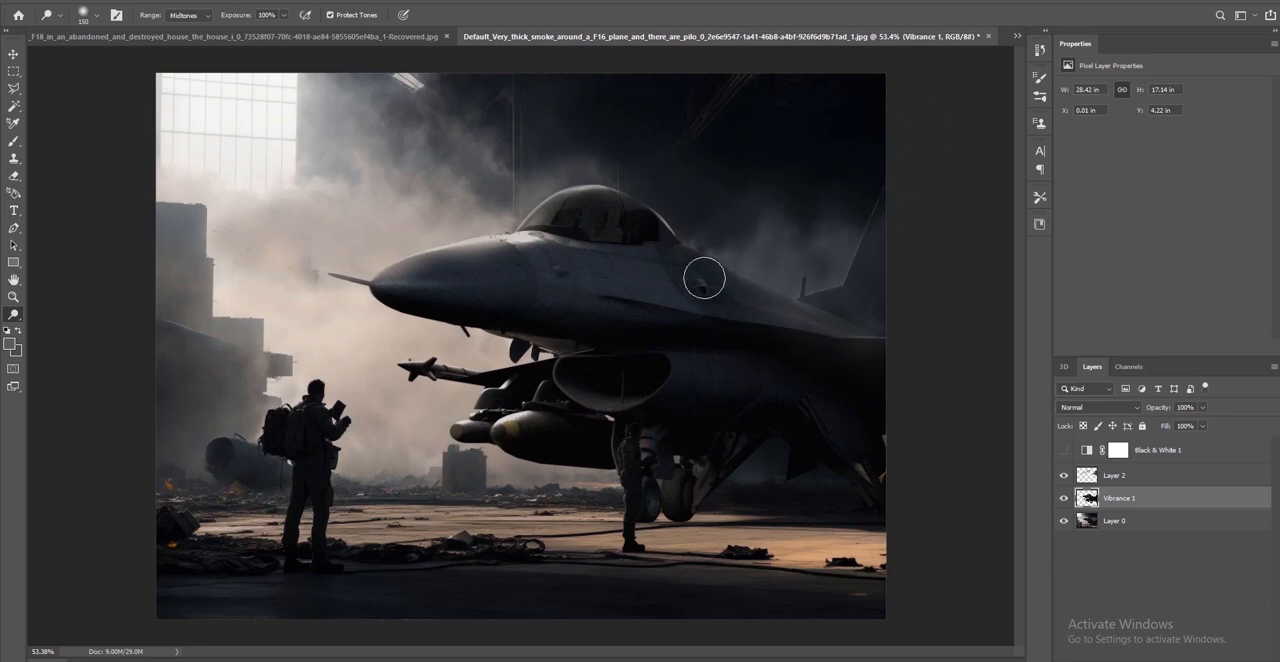
{"action": "mouse_move", "coordinate": [555, 360]}
{"action": "left_mouse_down"}
{"action": "mouse_move", "coordinate": [557, 383]}
{"action": "mouse_move", "coordinate": [556, 367]}
{"action": "left_mouse_up"}
{"action": "scroll", "coordinate": [654, 512], "scroll_direction": "up", "scroll_amount": 4, "text": "alt"}
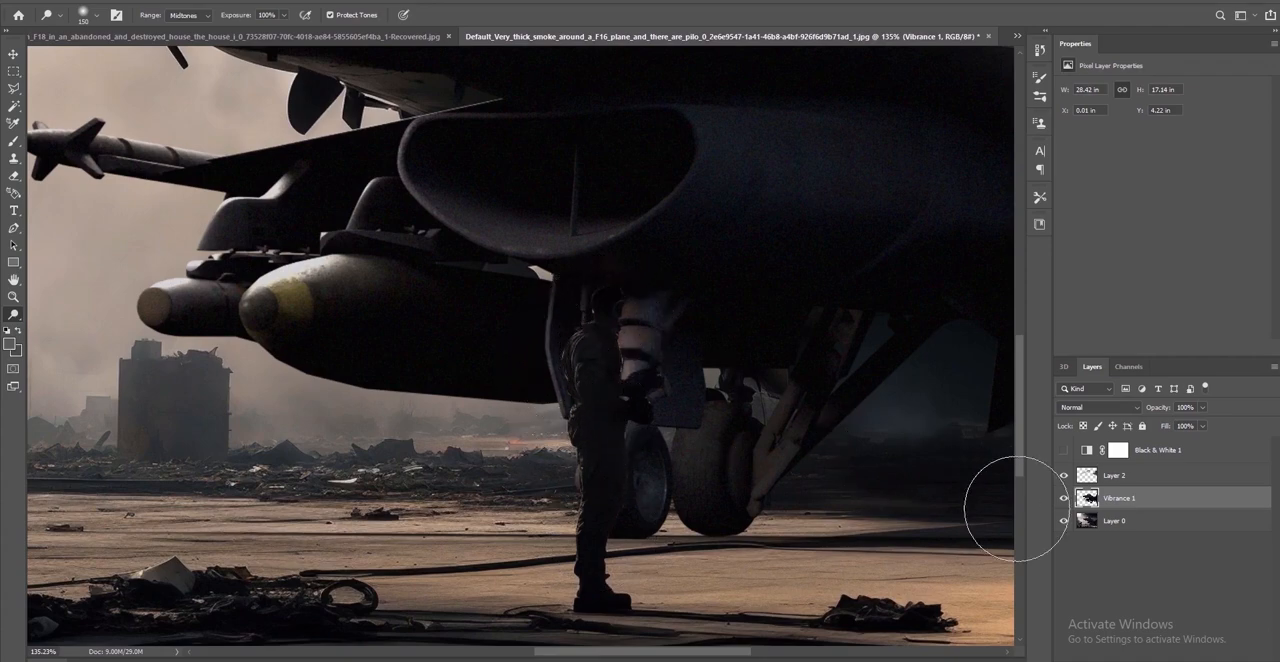
Merge Layer 0, Vibrance 1 and Layer 2 into a single layer
{"action": "left_click", "coordinate": [1092, 521]}
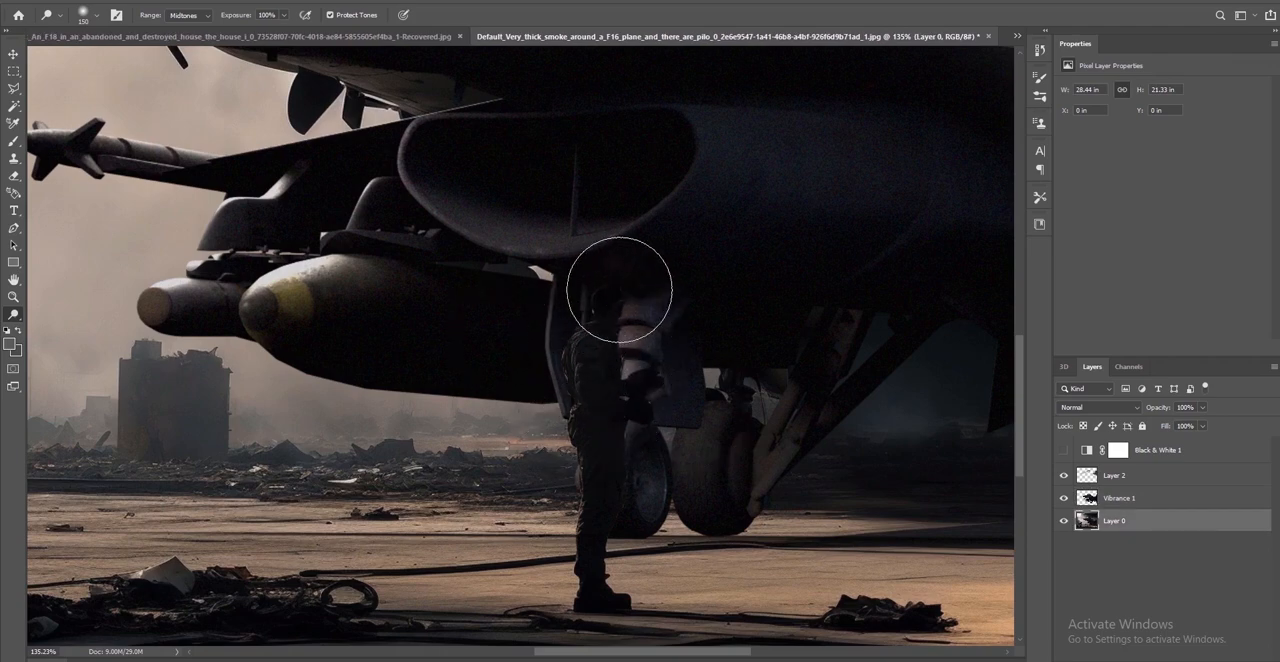
{"action": "scroll", "coordinate": [715, 402], "scroll_direction": "down", "scroll_amount": 2, "text": "alt"}
{"action": "scroll", "coordinate": [715, 402], "scroll_direction": "down", "scroll_amount": 2, "text": "alt"}
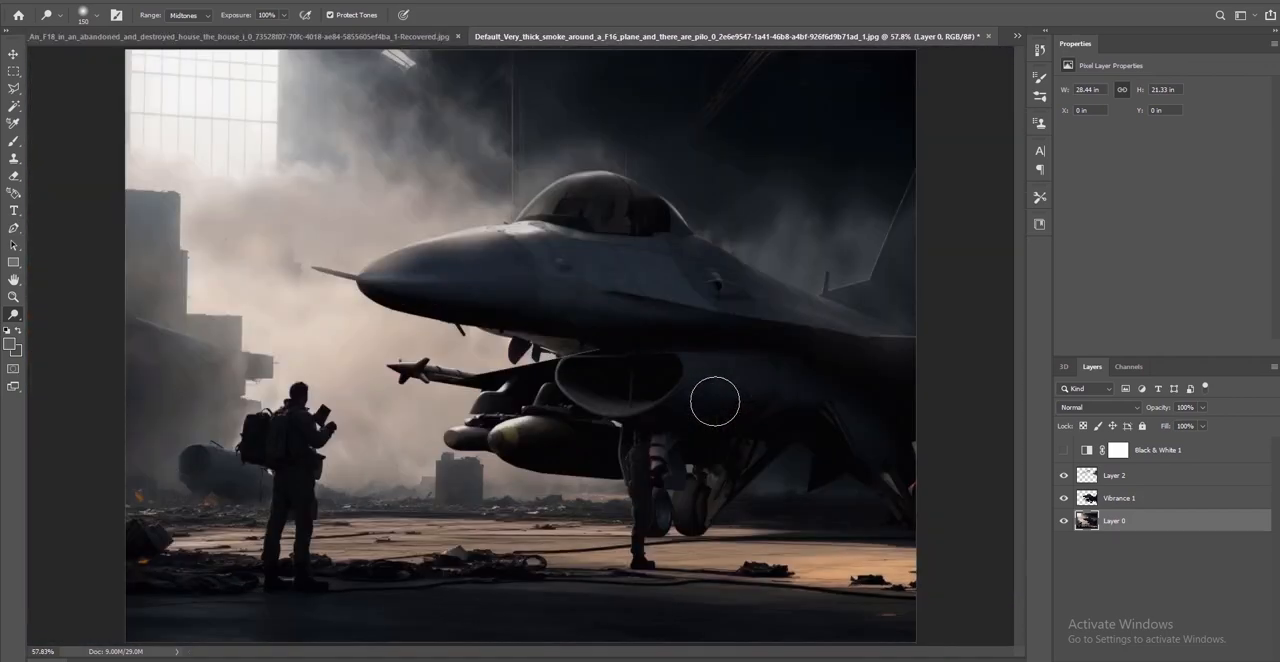
{"action": "left_click", "coordinate": [1154, 483], "text": "shift"}
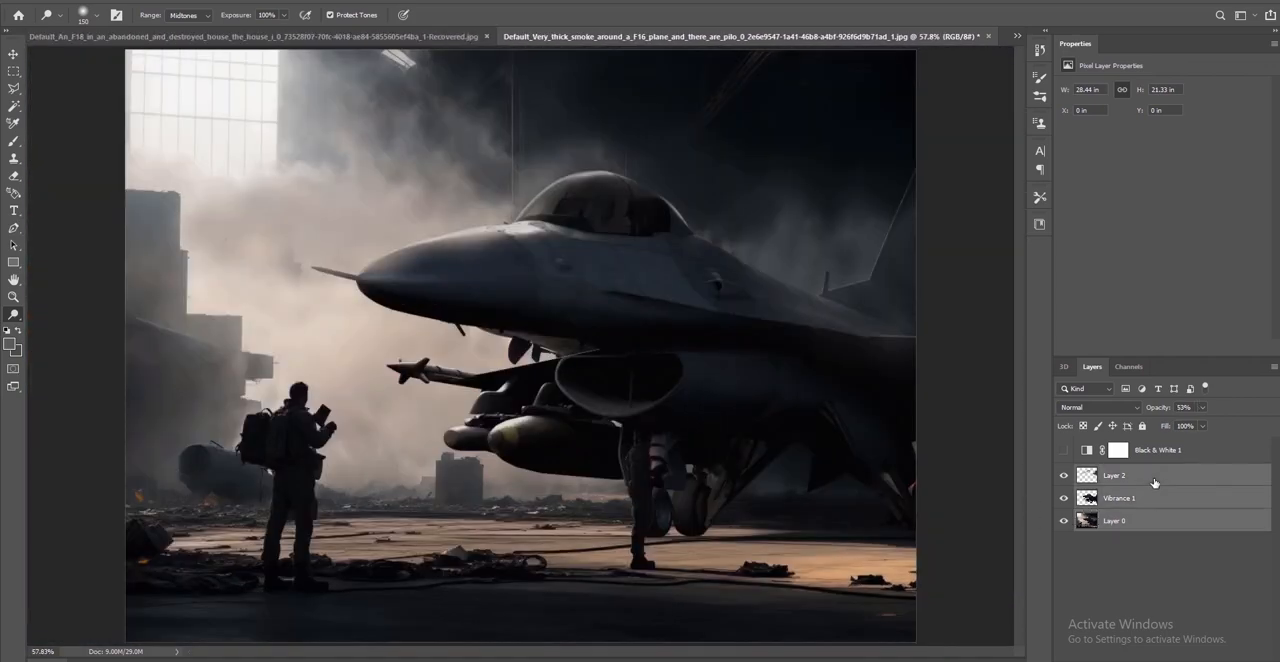
{"action": "right_click", "coordinate": [1154, 480]}
{"action": "left_click", "coordinate": [1058, 512]}
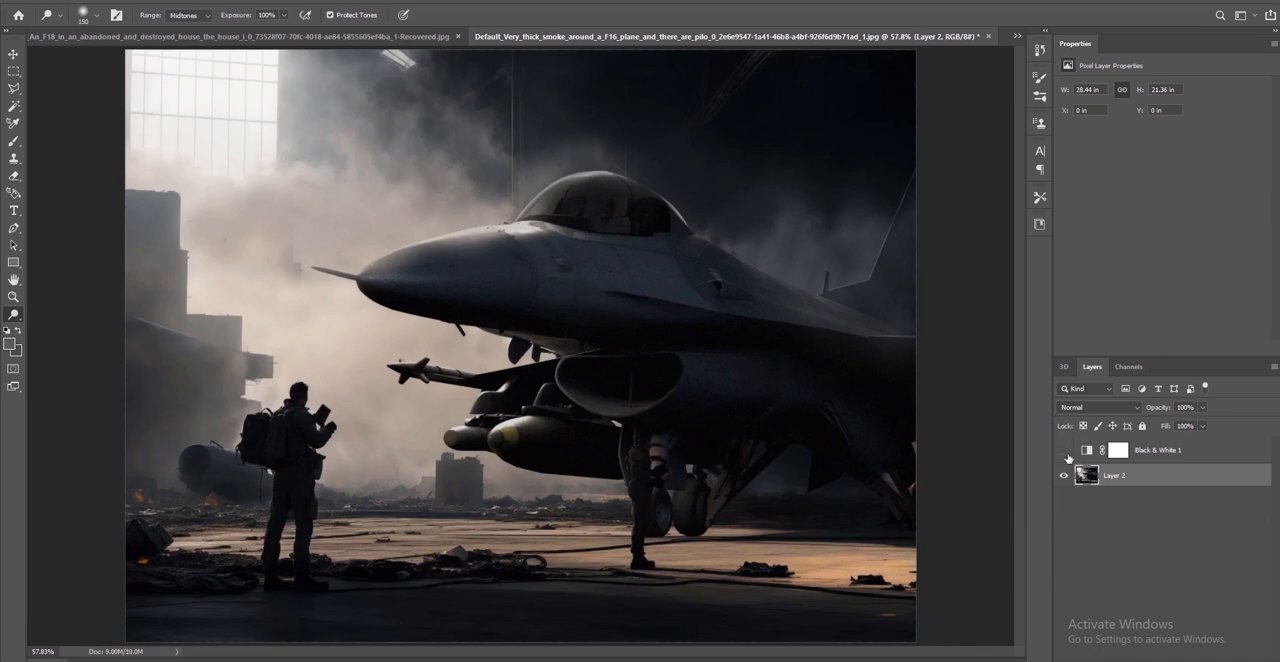
Delete the Black & White 1 adjustment layer together with its layer mask
{"action": "left_click", "coordinate": [1167, 452]}
{"action": "key", "text": "Delete"}
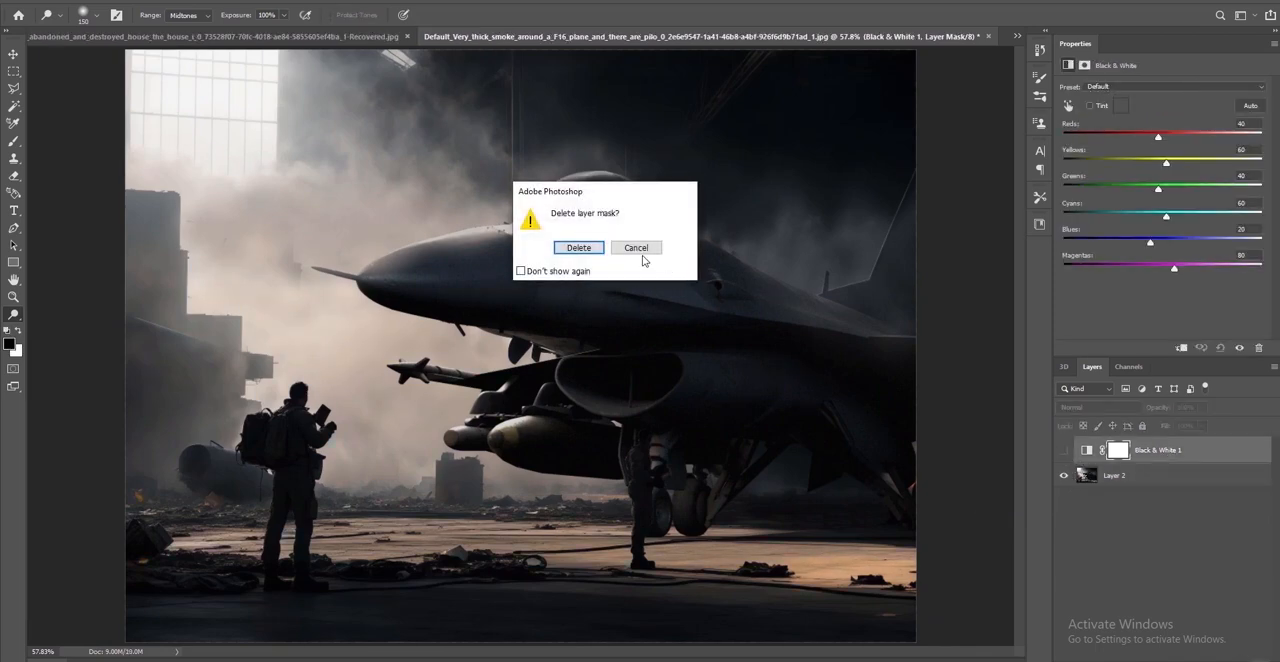
{"action": "left_click", "coordinate": [600, 252]}
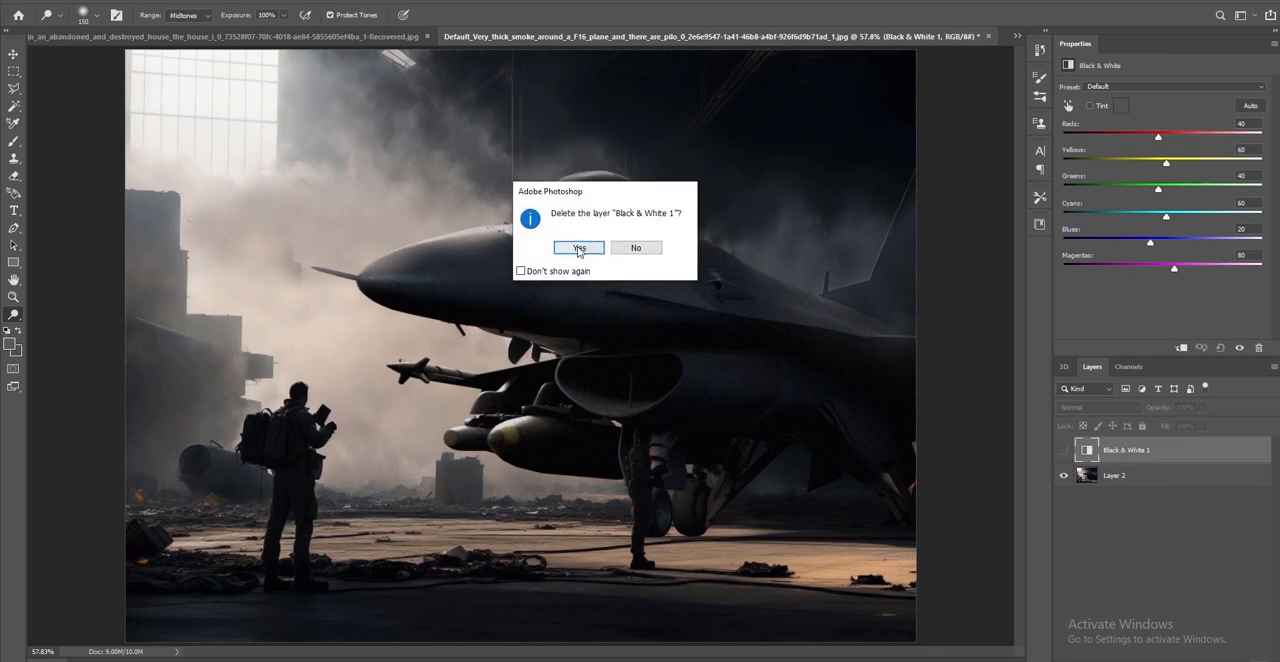
{"action": "left_click", "coordinate": [583, 247]}
{"action": "scroll", "coordinate": [730, 465], "scroll_direction": "down", "scroll_amount": 1, "text": "alt"}
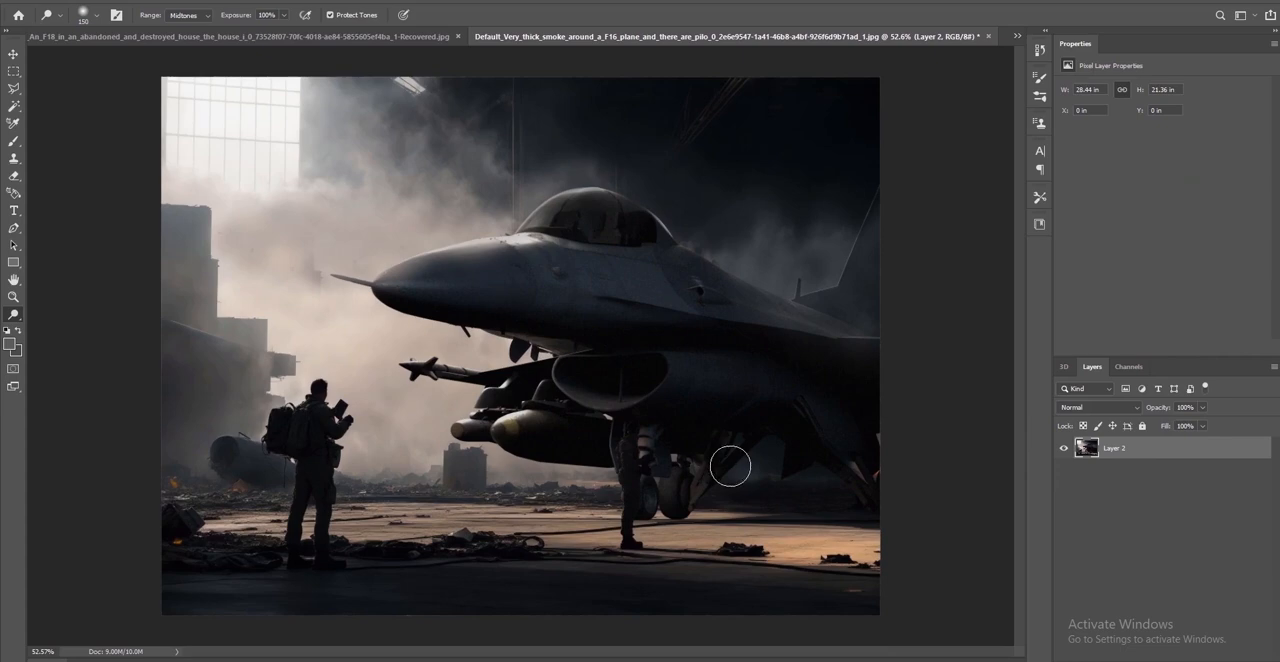
Open the Camera Raw Filter on the merged Layer 2 and set Temperature to +1 and Texture to +11, leaving Exposure at 0
{"action": "left_click", "coordinate": [201, 1]}
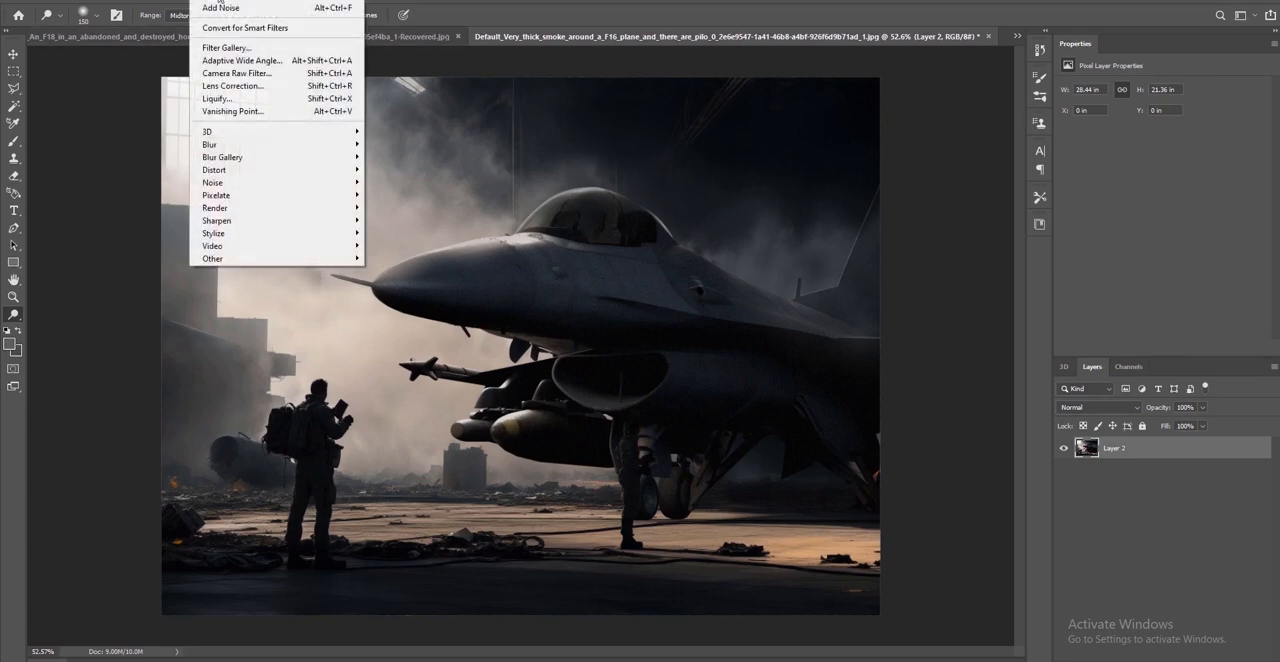
{"action": "left_click", "coordinate": [232, 73]}
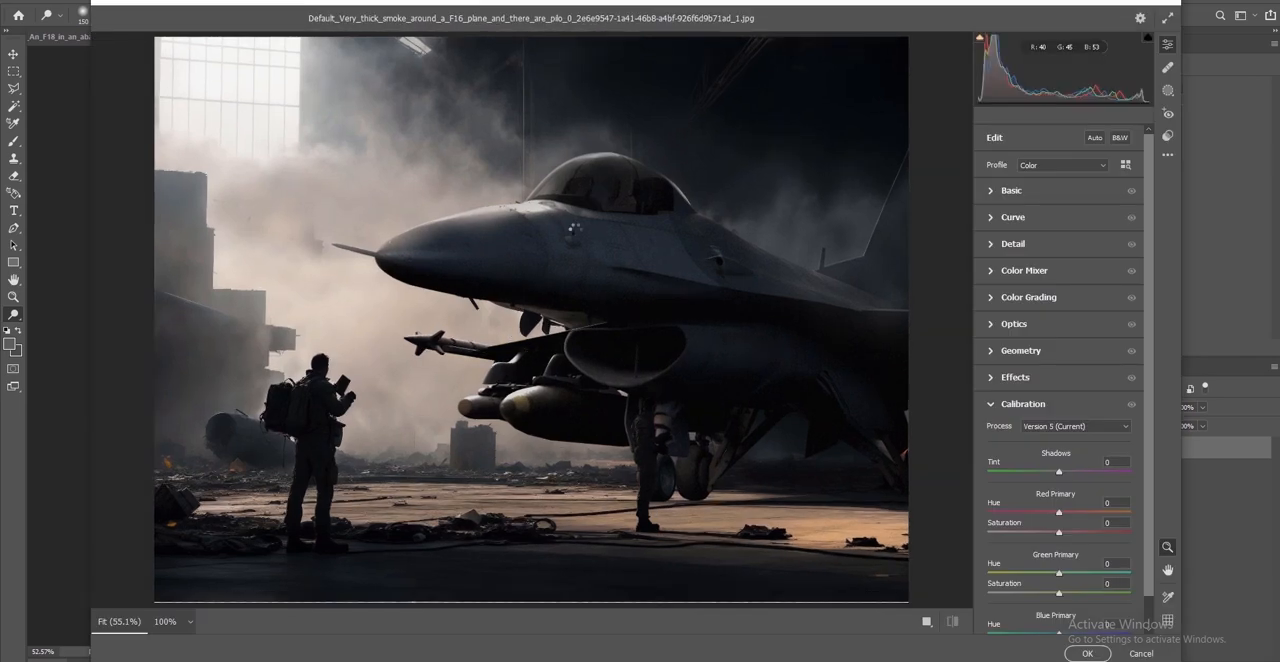
{"action": "left_click", "coordinate": [995, 190]}
{"action": "left_click_drag", "start_coordinate": [1059, 245], "coordinate": [1057, 247]}
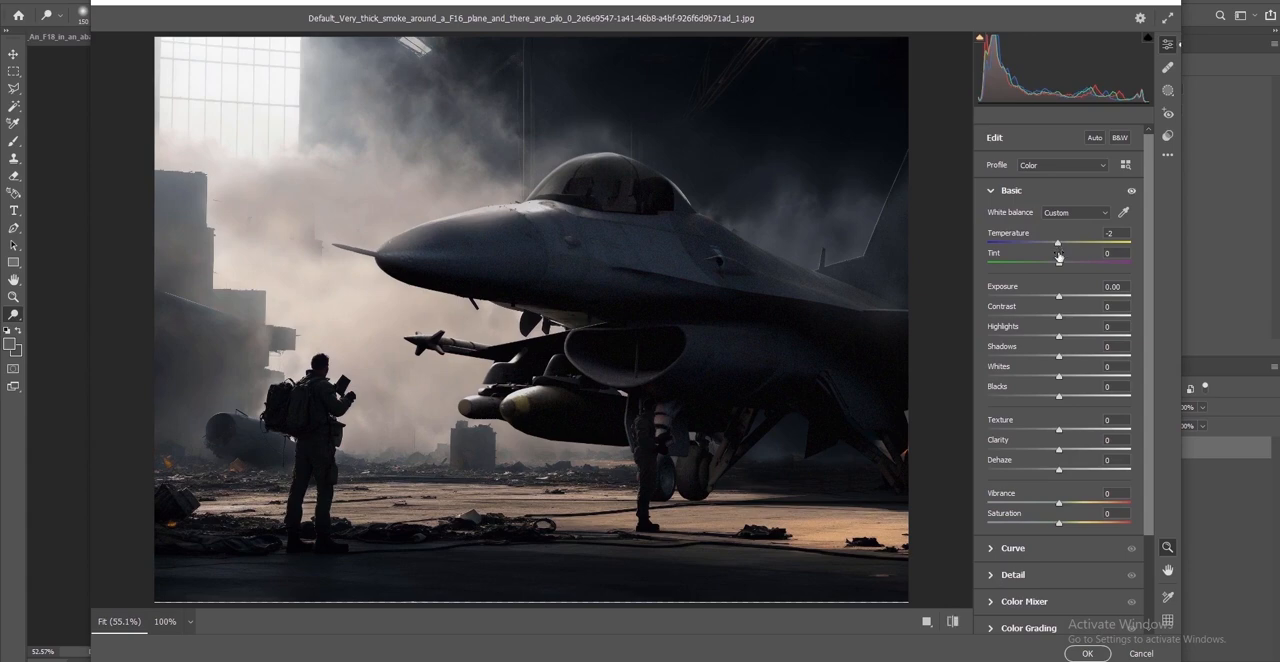
{"action": "left_click_drag", "start_coordinate": [1059, 299], "coordinate": [1065, 299]}
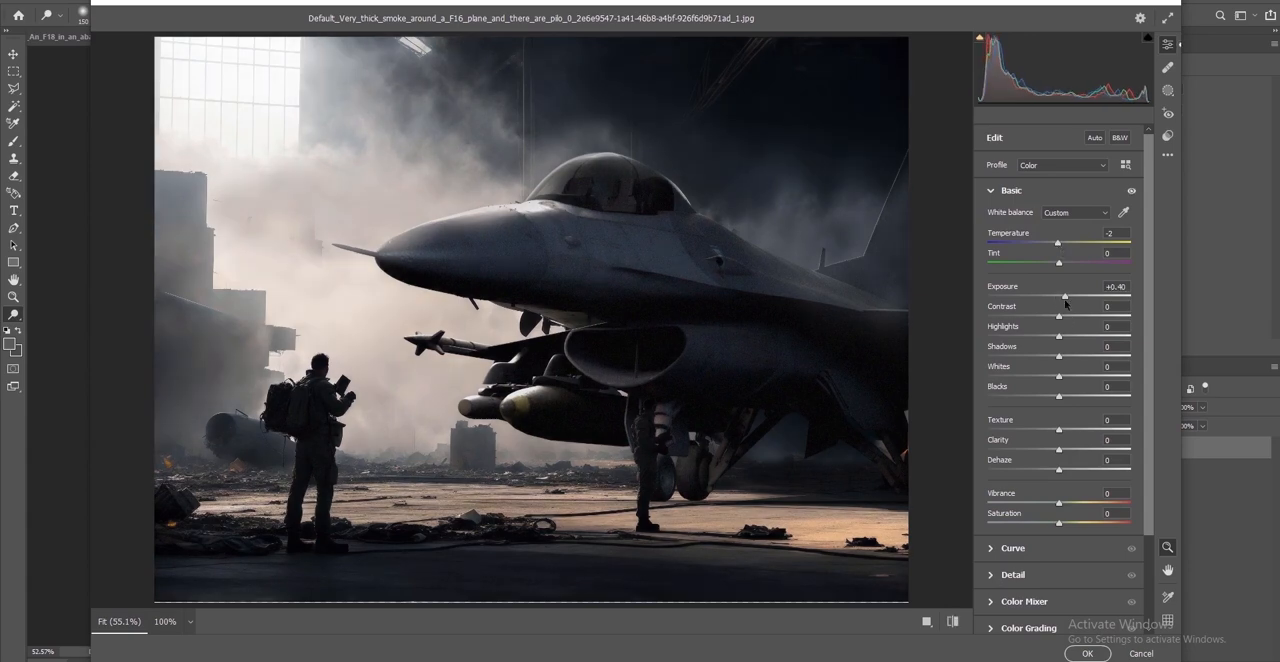
{"action": "double_click", "coordinate": [1064, 297]}
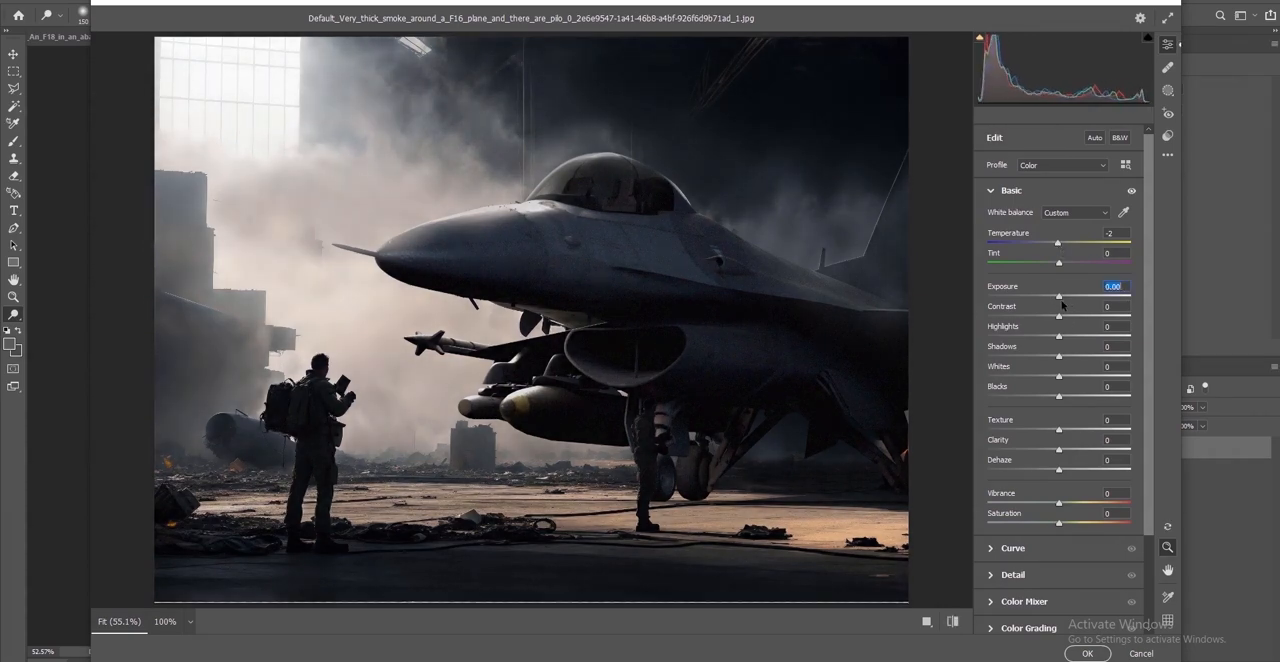
{"action": "left_click_drag", "start_coordinate": [1059, 430], "coordinate": [1074, 453]}
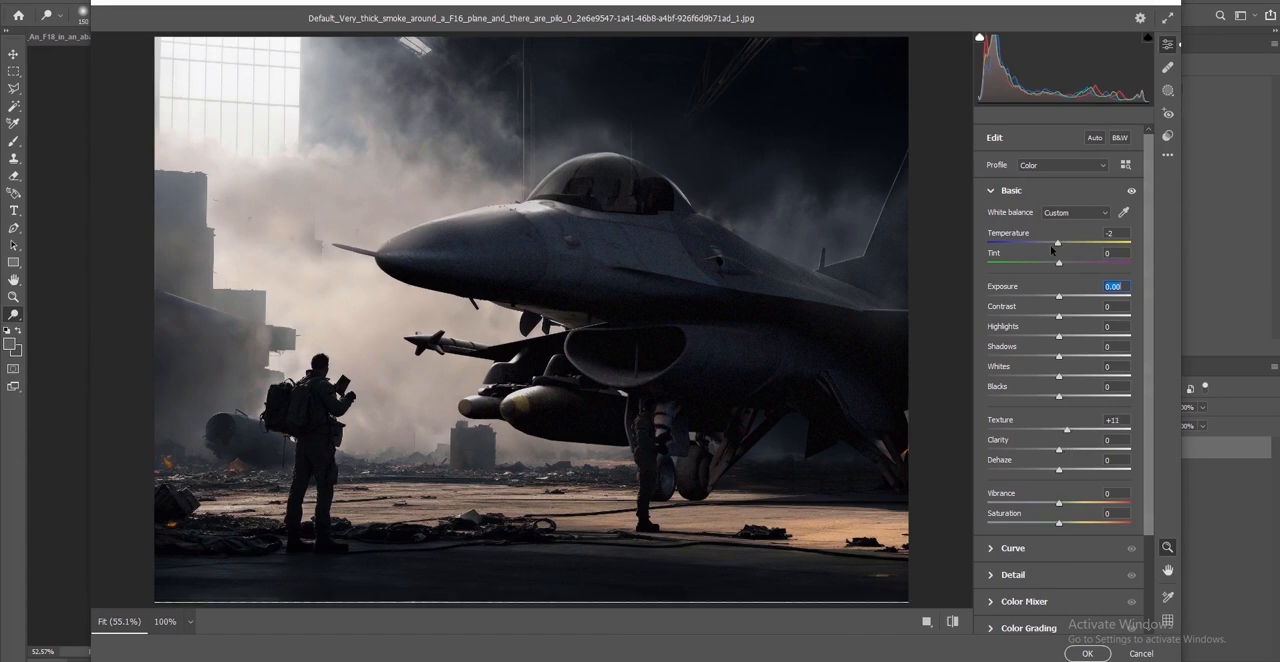
{"action": "mouse_move", "coordinate": [1062, 264]}
{"action": "left_mouse_down"}
{"action": "mouse_move", "coordinate": [1045, 264]}
{"action": "mouse_move", "coordinate": [1061, 248]}
{"action": "left_mouse_up"}
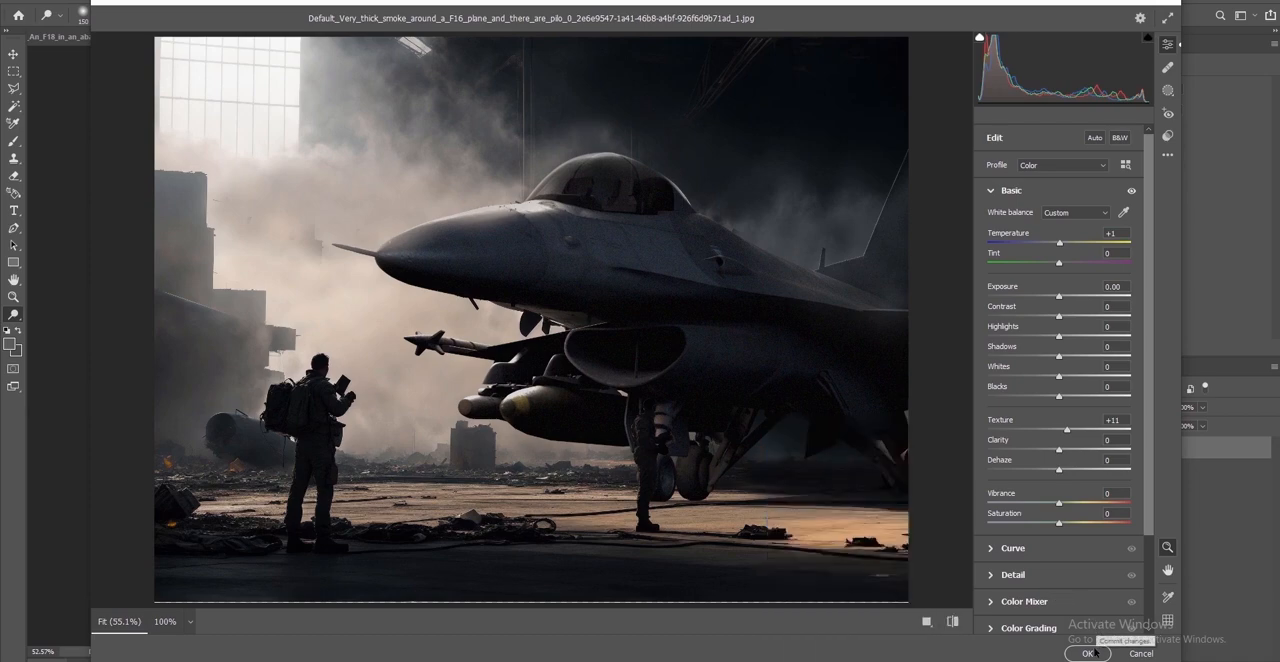
Color grade the image with slightly yellow midtones and highlights at hue 243, keeping the shadows neutral
{"action": "scroll", "coordinate": [995, 545], "scroll_direction": "down", "scroll_amount": 3}
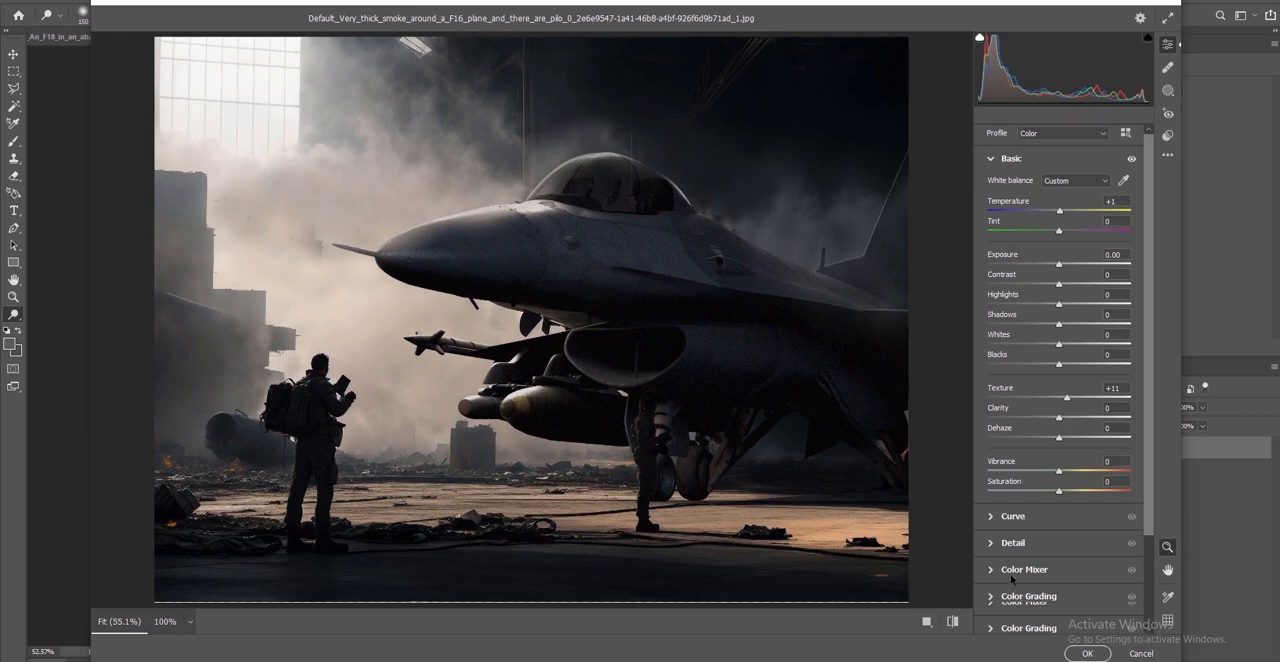
{"action": "left_click", "coordinate": [992, 532]}
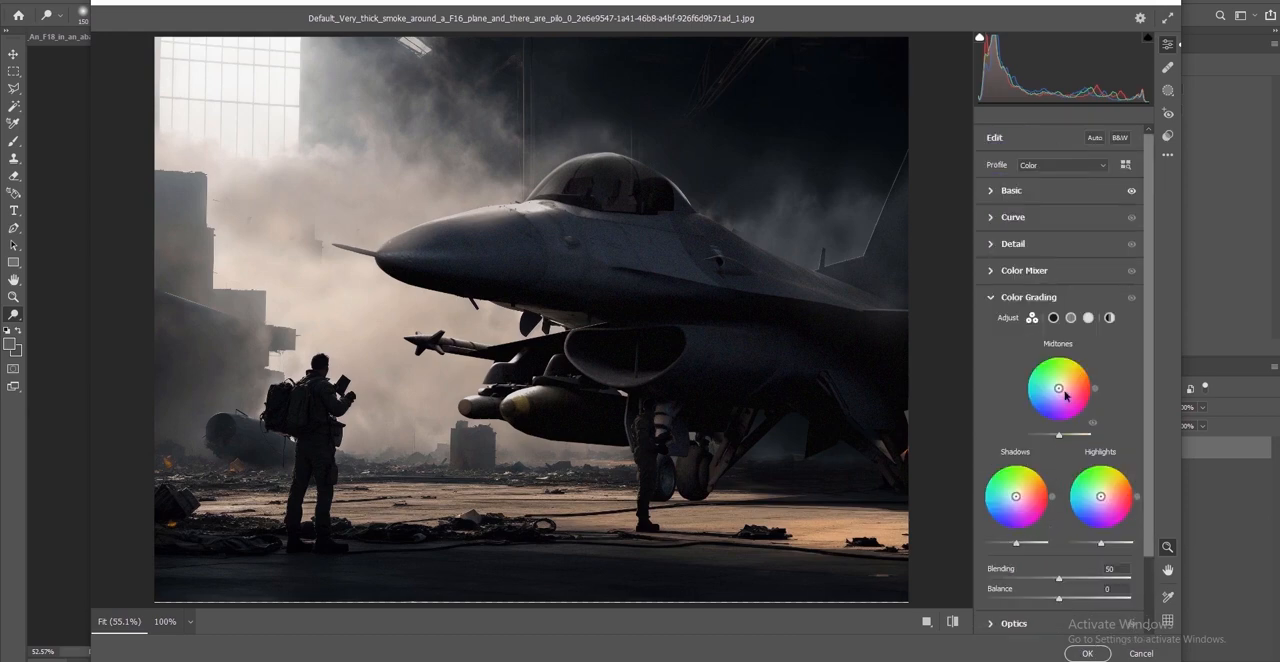
{"action": "left_click_drag", "start_coordinate": [1060, 389], "coordinate": [1060, 385]}
{"action": "left_click_drag", "start_coordinate": [1101, 500], "coordinate": [1099, 498]}
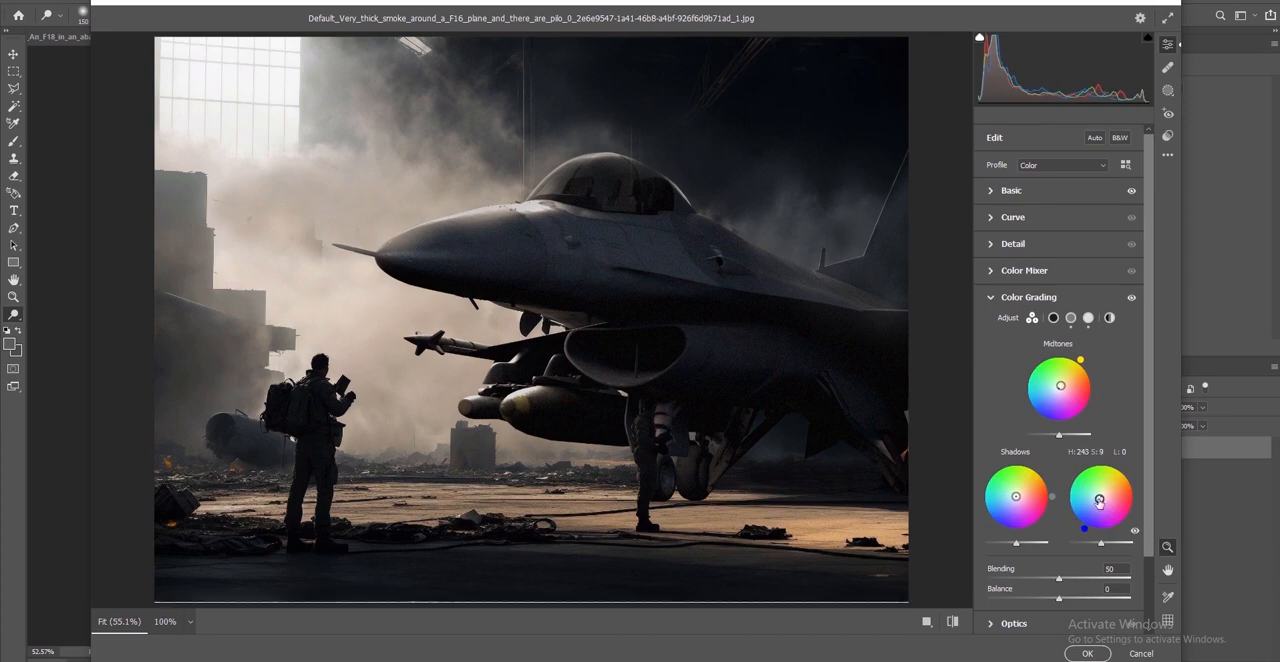
{"action": "left_click_drag", "start_coordinate": [1016, 498], "coordinate": [1015, 499]}
{"action": "double_click", "coordinate": [1019, 506]}
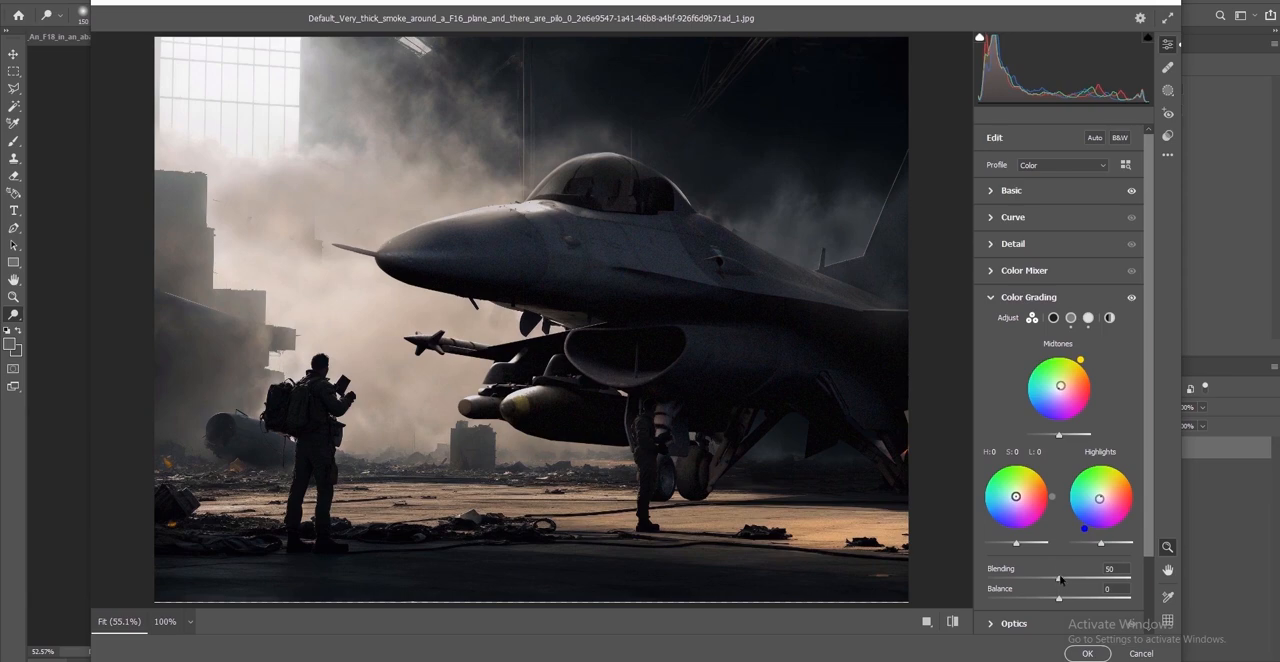
Fine-tune the Basic vibrance and saturation and apply the Camera Raw Filter
{"action": "scroll", "coordinate": [1061, 580], "scroll_direction": "down", "scroll_amount": 3}
{"action": "left_click", "coordinate": [991, 567]}
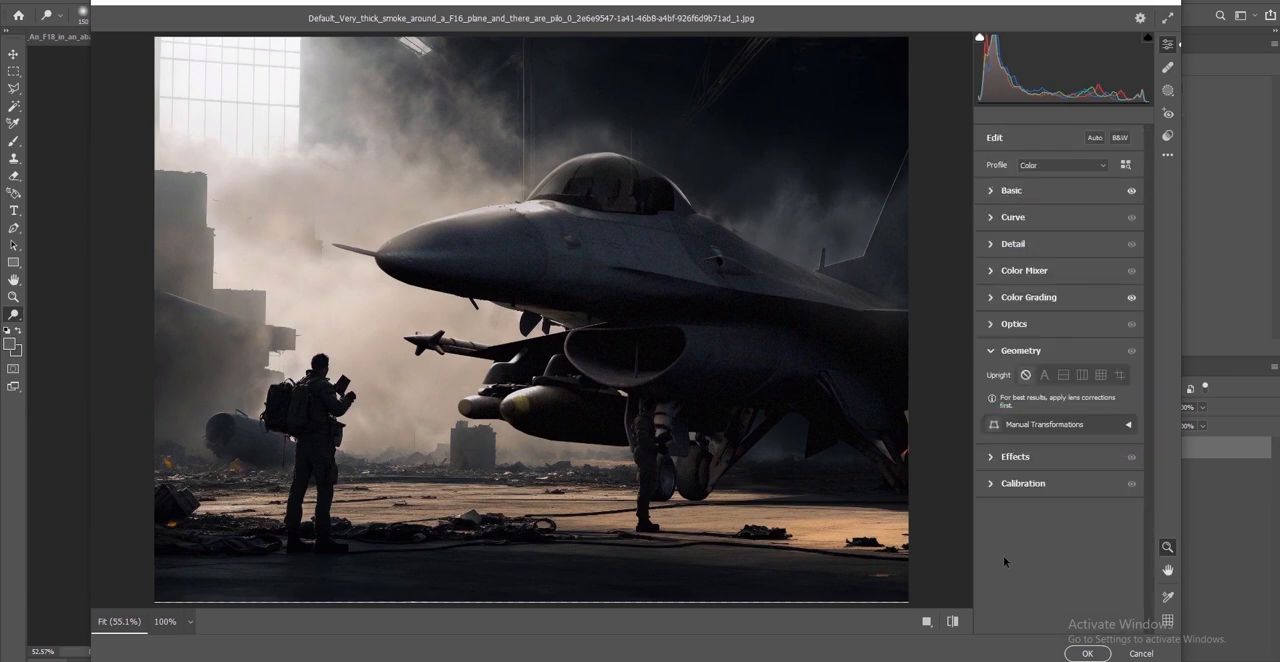
{"action": "left_click", "coordinate": [996, 458]}
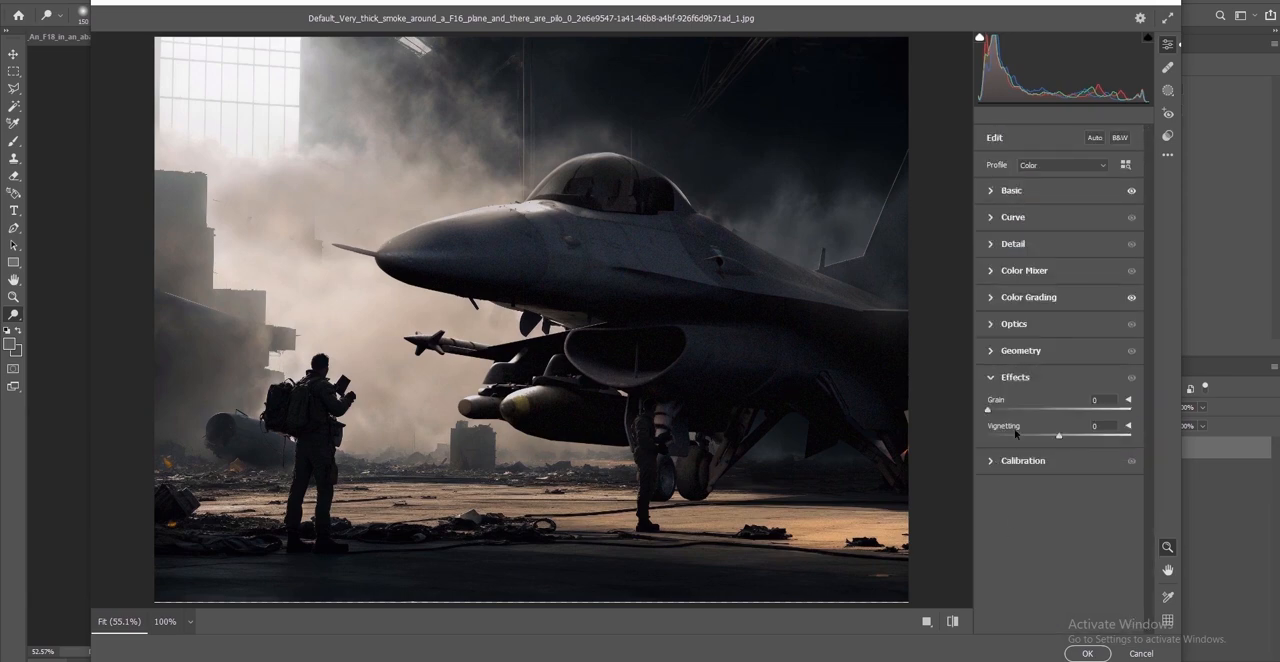
{"action": "left_click", "coordinate": [991, 194]}
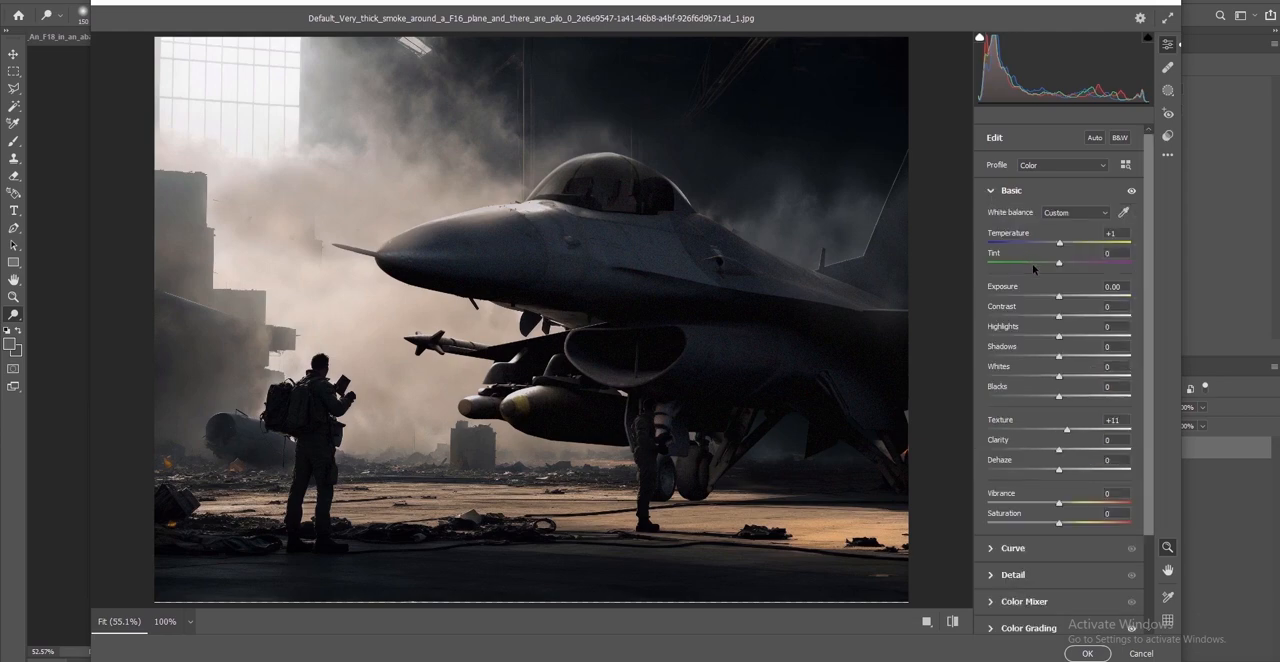
{"action": "mouse_move", "coordinate": [1060, 507]}
{"action": "left_mouse_down"}
{"action": "mouse_move", "coordinate": [1081, 526]}
{"action": "mouse_move", "coordinate": [1060, 507]}
{"action": "left_mouse_up"}
{"action": "left_click", "coordinate": [1072, 523]}
{"action": "left_click", "coordinate": [1087, 653]}
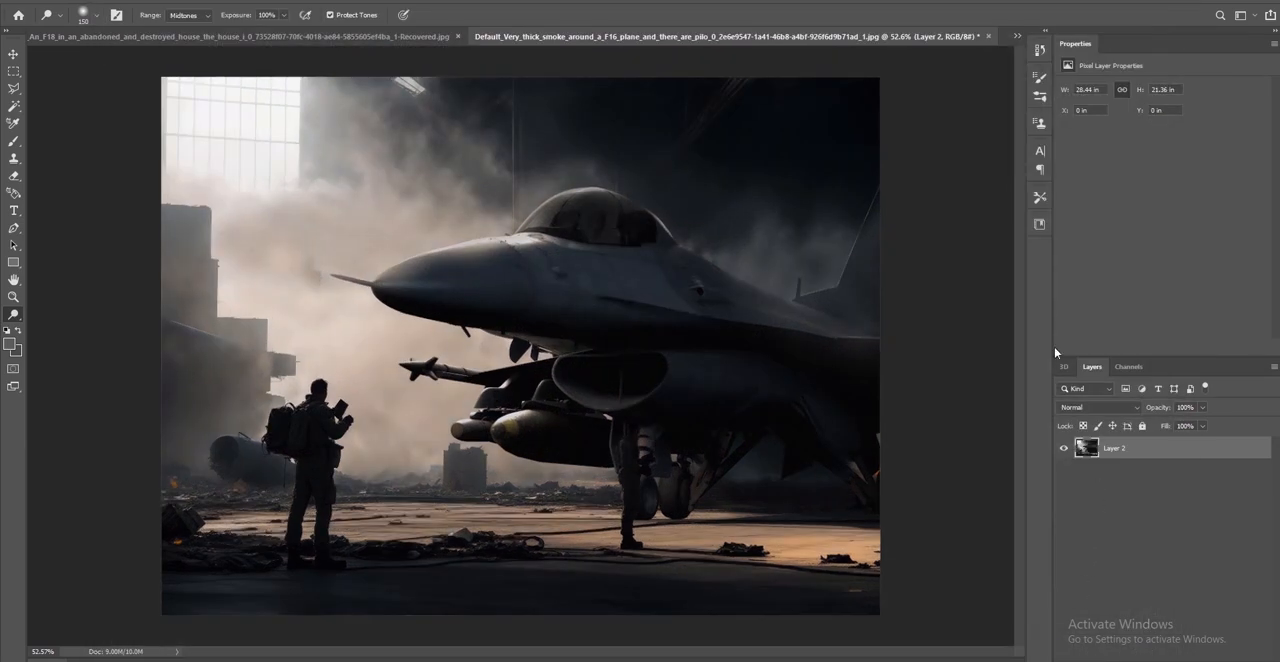
Compare the image before and after the Camera Raw Filter using the history states
{"action": "left_click", "coordinate": [1039, 48]}
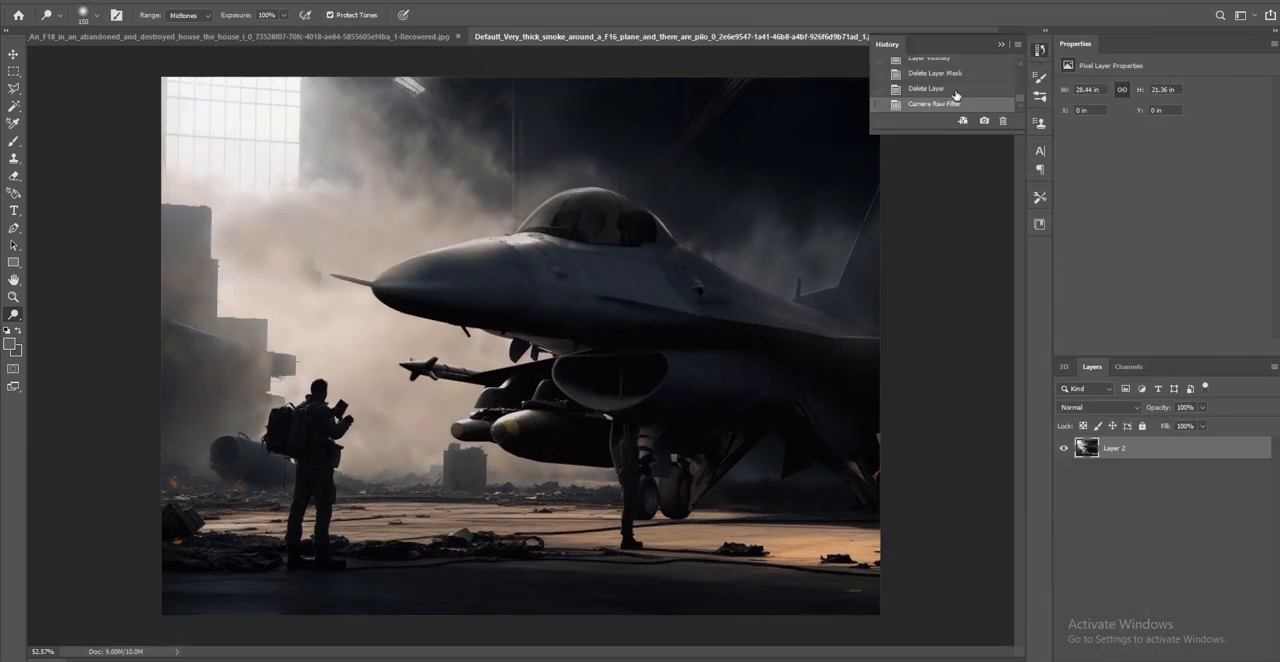
{"action": "left_click", "coordinate": [954, 95]}
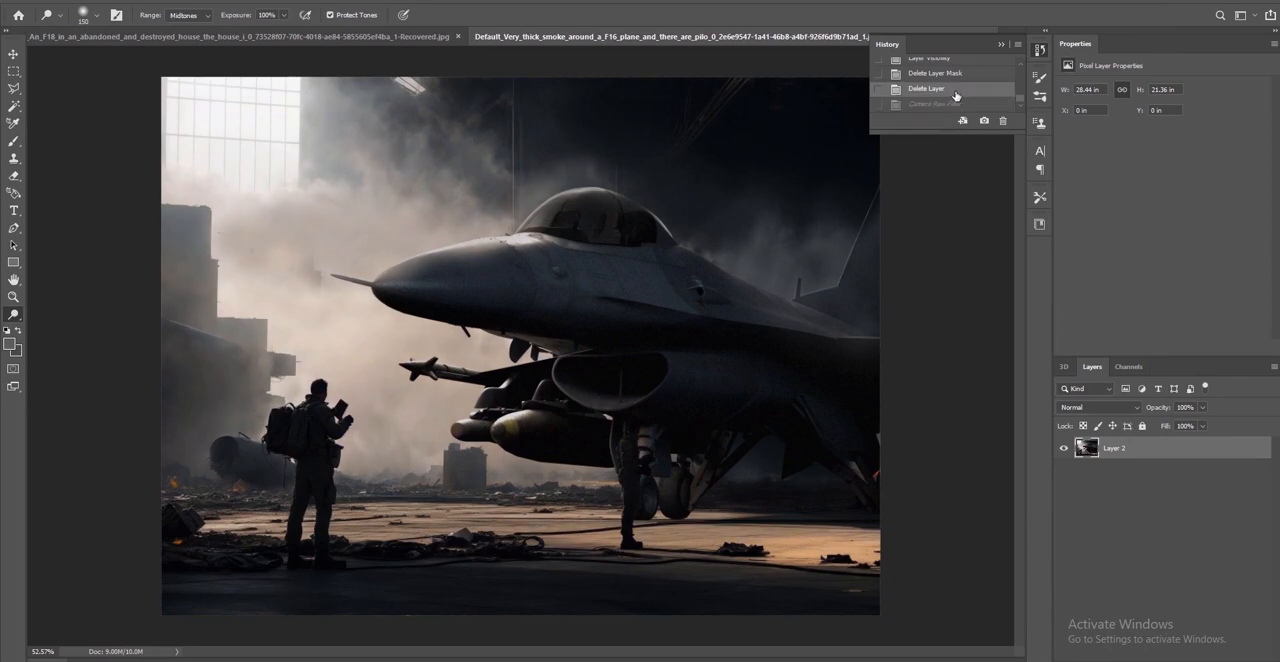
{"action": "left_click", "coordinate": [956, 104]}
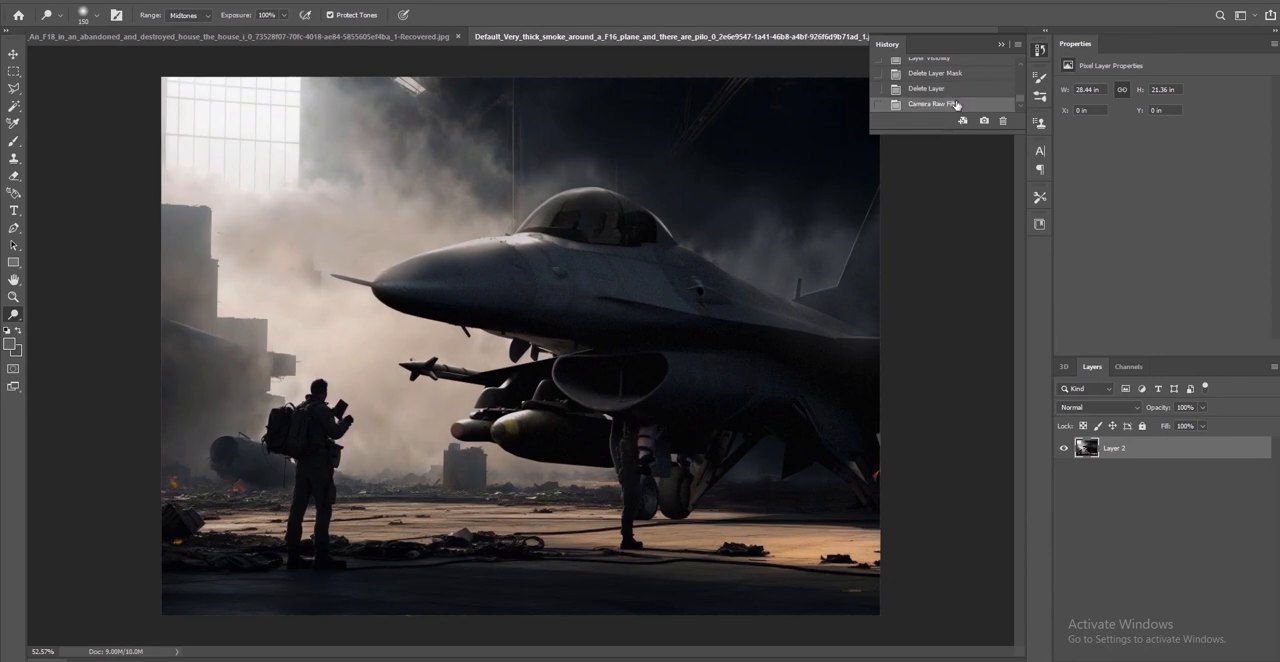
Clone sampled smoke on Layer 2 over the area between the ruined buildings and the F-16's nose
{"action": "left_click", "coordinate": [1101, 496]}
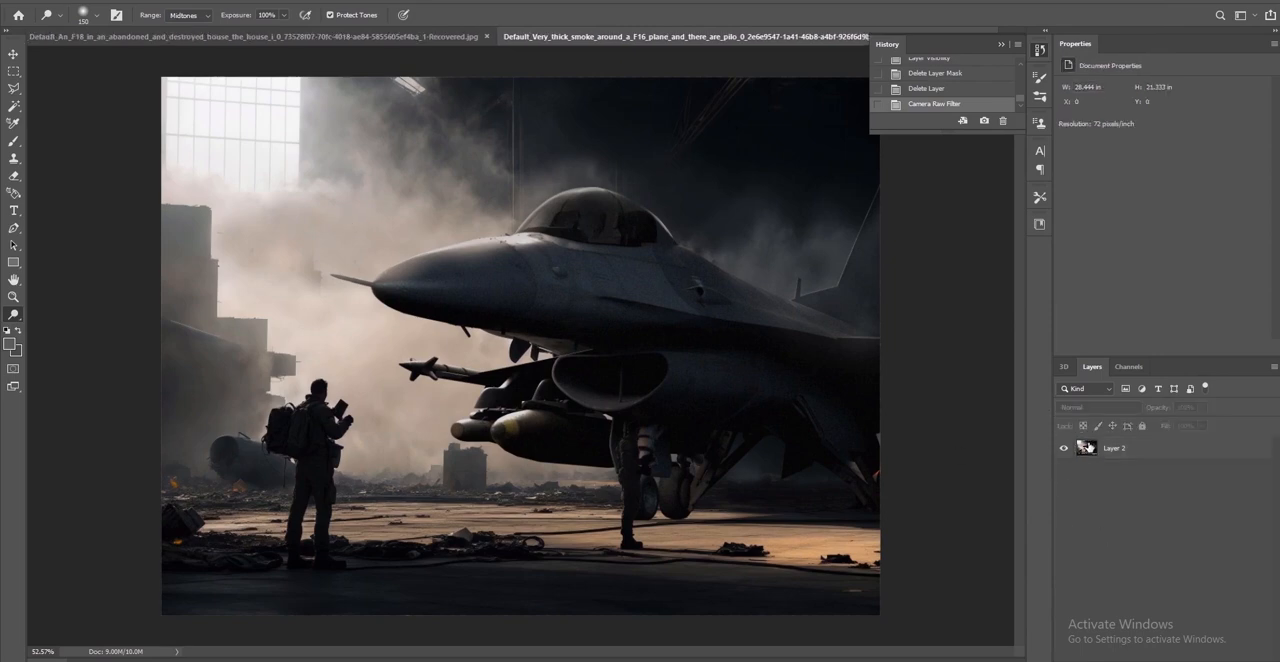
{"action": "left_click", "coordinate": [1087, 447]}
{"action": "key", "text": "s"}
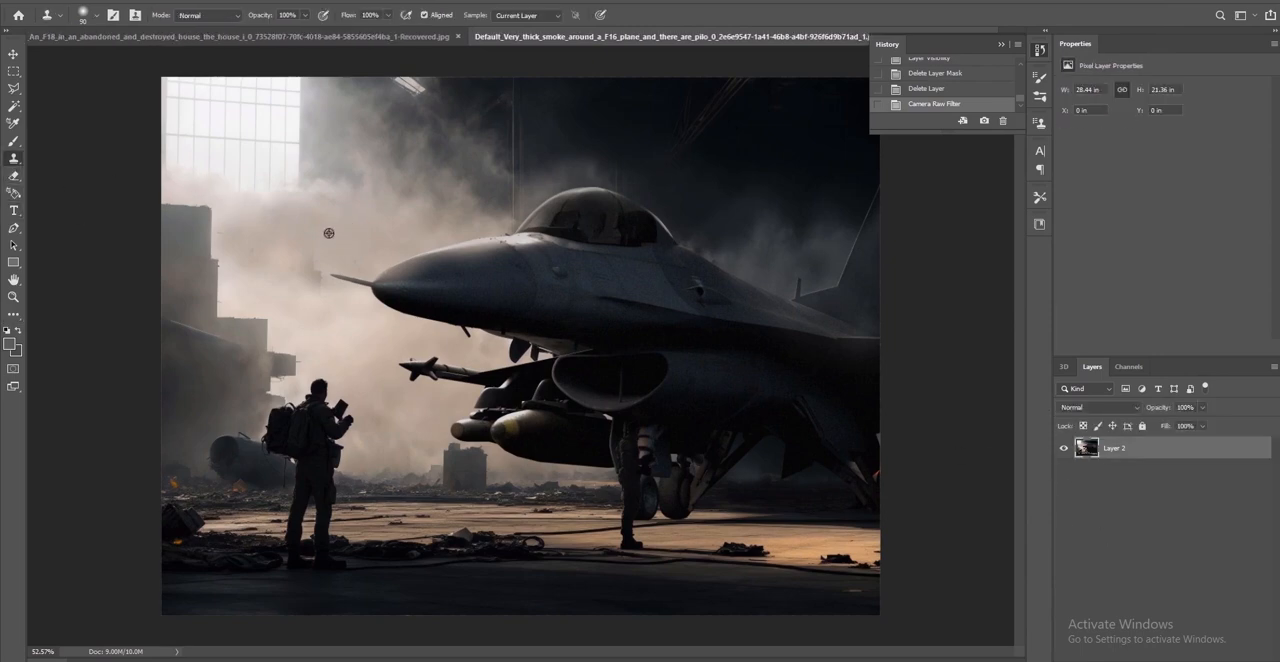
{"action": "left_click", "coordinate": [311, 230], "text": "alt"}
{"action": "mouse_move", "coordinate": [307, 277]}
{"action": "left_mouse_down"}
{"action": "mouse_move", "coordinate": [307, 257]}
{"action": "mouse_move", "coordinate": [290, 286]}
{"action": "left_mouse_up"}
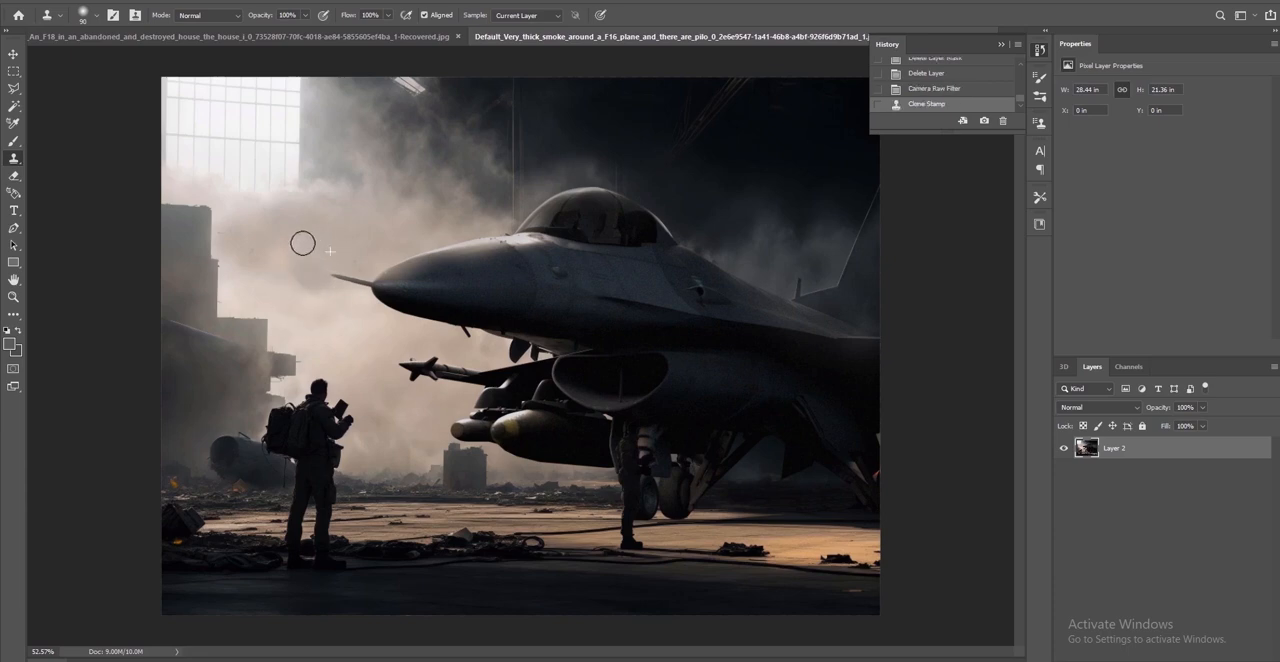
{"action": "left_click_drag", "start_coordinate": [303, 243], "coordinate": [288, 268]}
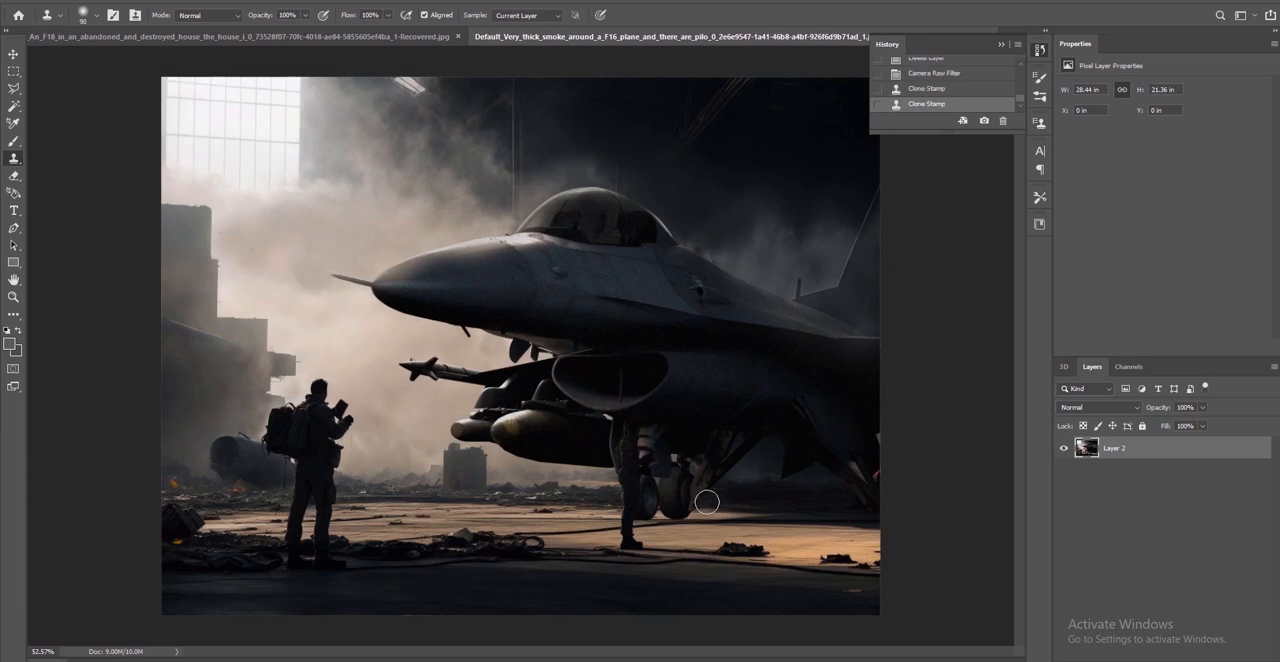
{"action": "scroll", "coordinate": [720, 268], "scroll_direction": "up", "scroll_amount": 4, "text": "alt"}
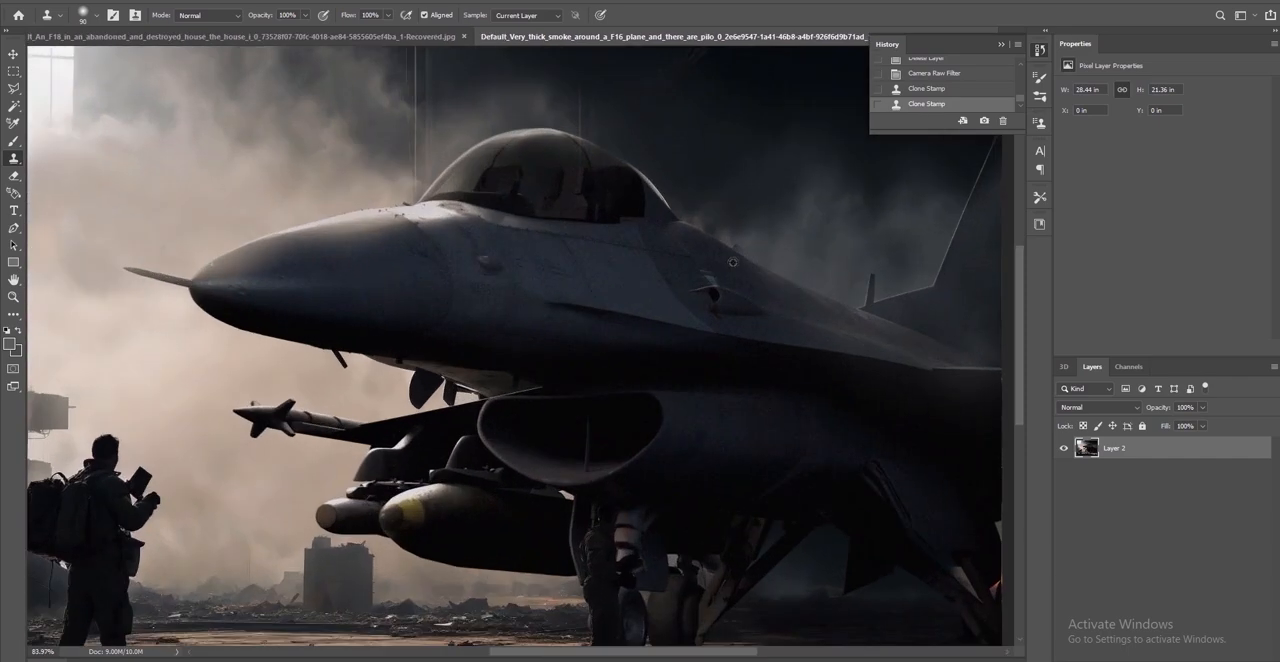
{"action": "left_click", "coordinate": [792, 245], "text": "alt"}
{"action": "left_click_drag", "start_coordinate": [766, 244], "coordinate": [750, 239]}
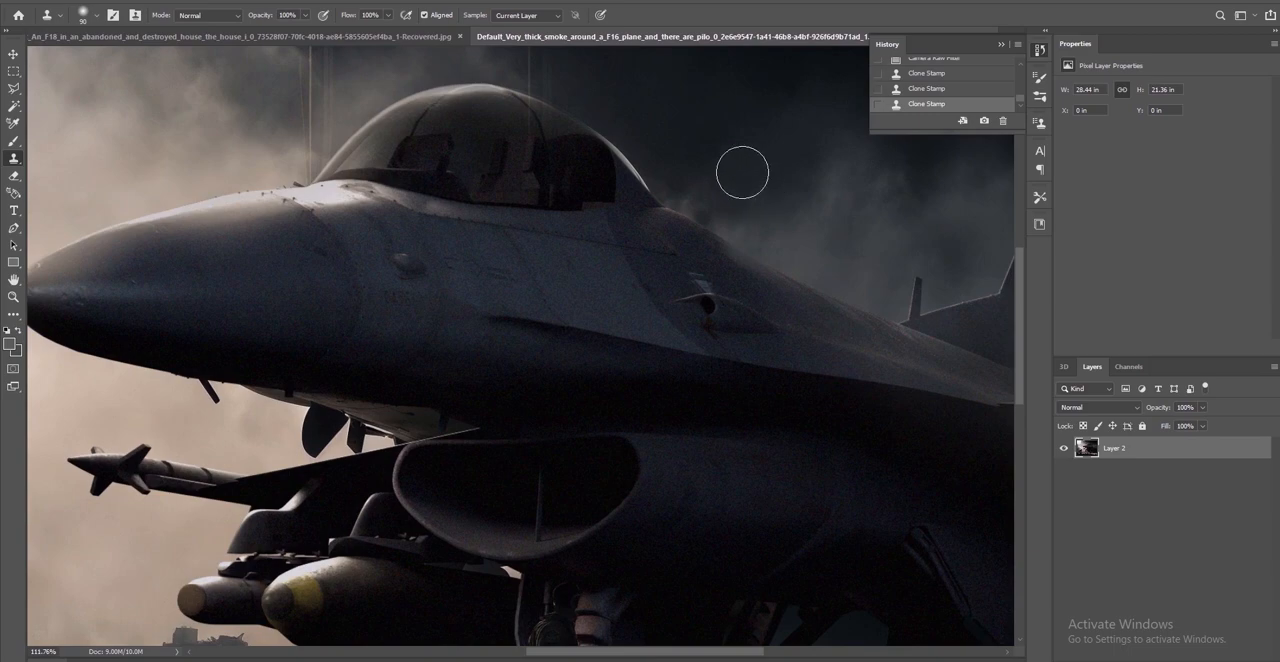
{"action": "scroll", "coordinate": [732, 160], "scroll_direction": "down", "scroll_amount": 4, "text": "alt"}
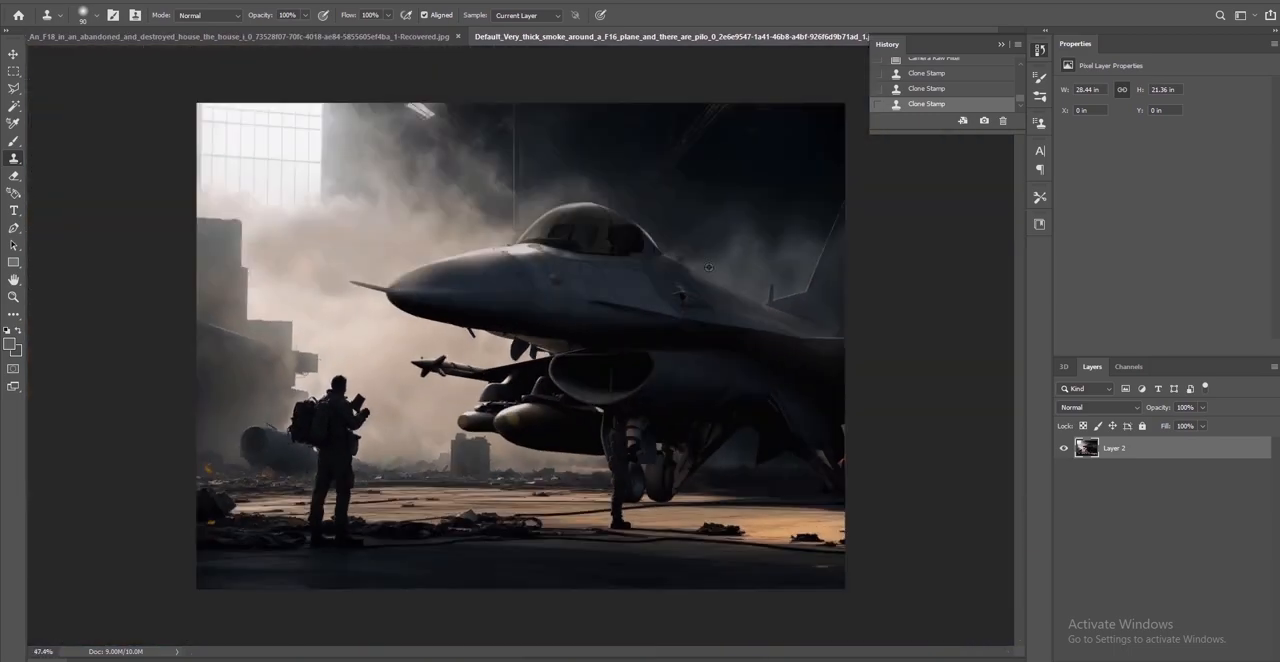
{"action": "key", "text": "ctrl+z"}
Clone sampled dark smoke on Layer 2 over the small protrusion on the F-16's spine behind the canopy
{"action": "scroll", "coordinate": [730, 265], "scroll_direction": "up", "scroll_amount": 2, "text": "alt"}
{"action": "scroll", "coordinate": [728, 263], "scroll_direction": "up", "scroll_amount": 3, "text": "alt"}
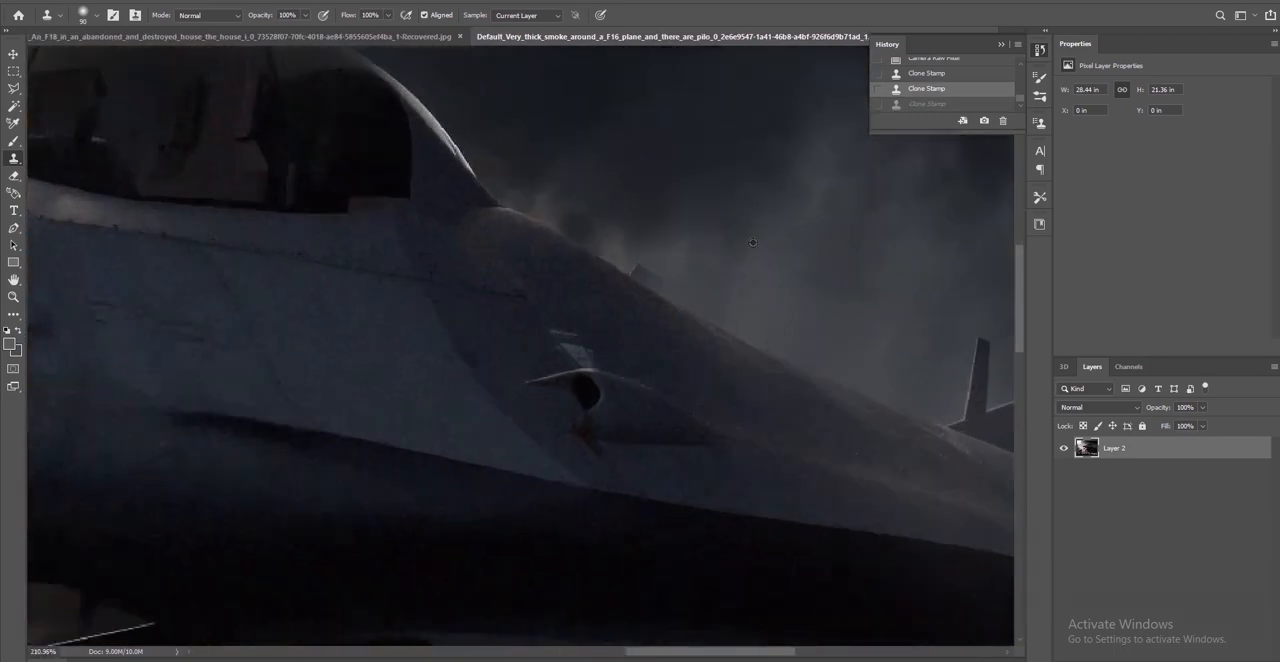
{"action": "left_click", "coordinate": [687, 207], "text": "alt"}
{"action": "left_click", "coordinate": [660, 241]}
{"action": "key", "text": "ctrl+z"}
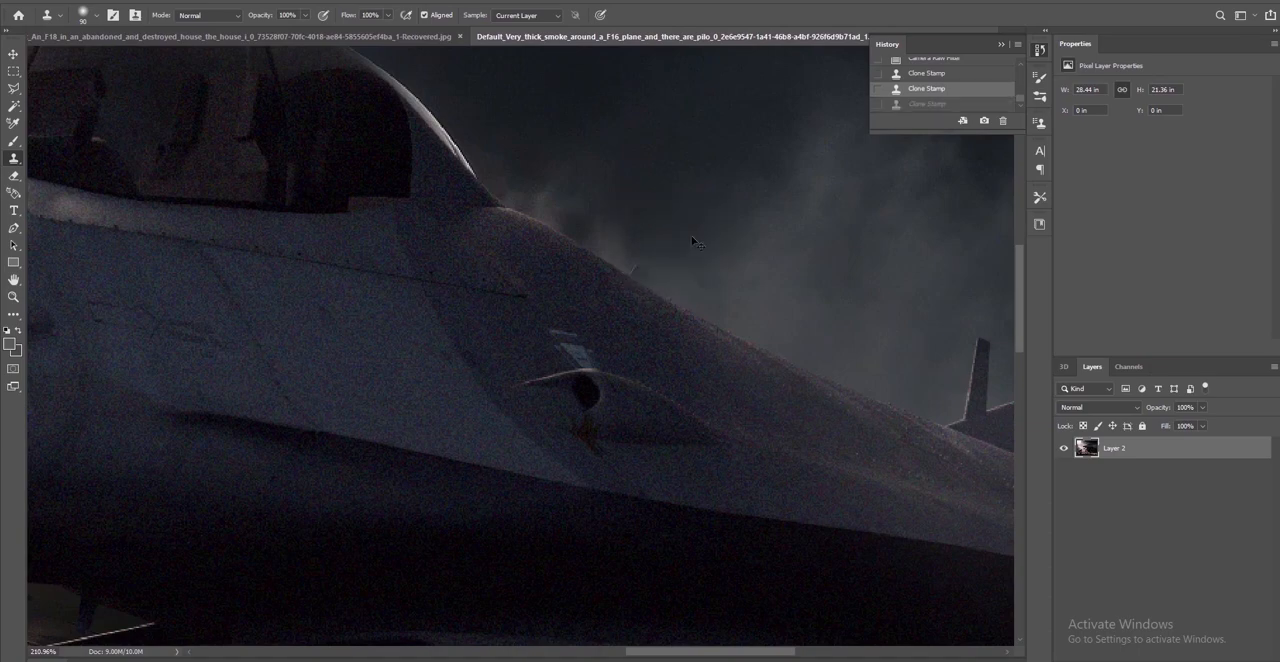
{"action": "mouse_move", "coordinate": [671, 249]}
{"action": "left_mouse_down"}
{"action": "mouse_move", "coordinate": [634, 232]}
{"action": "mouse_move", "coordinate": [650, 238]}
{"action": "left_mouse_up"}
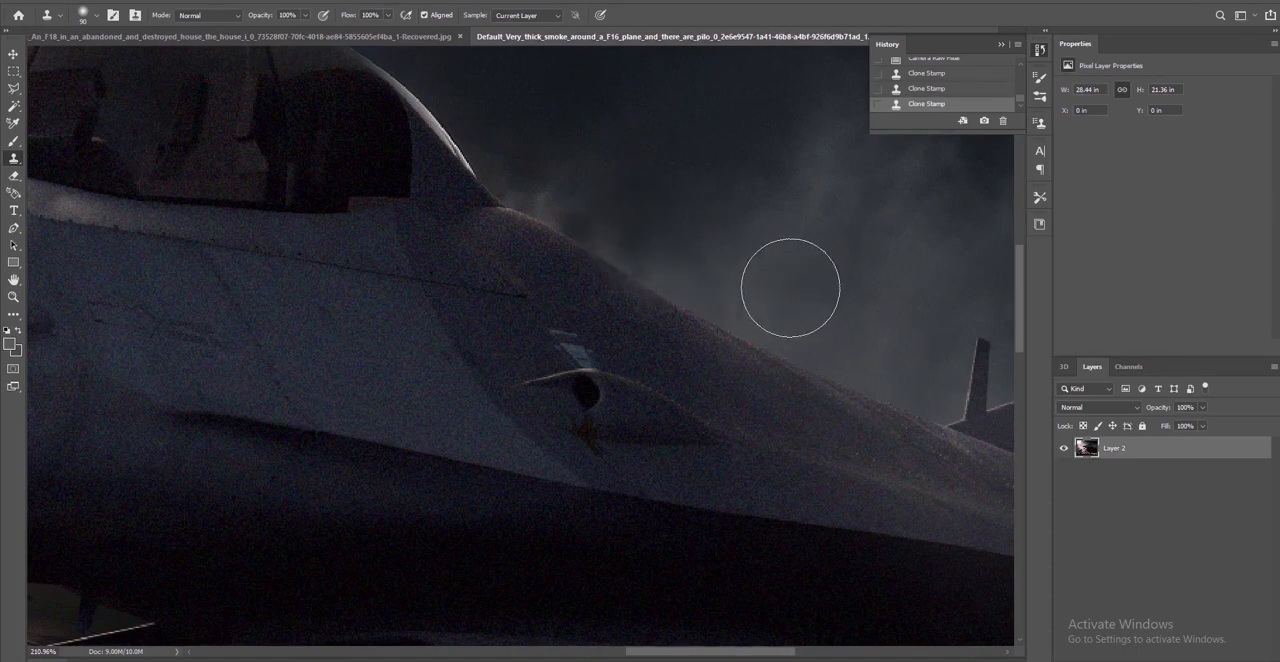
{"action": "scroll", "coordinate": [795, 300], "scroll_direction": "down", "scroll_amount": 5, "text": "alt"}
{"action": "scroll", "coordinate": [812, 335], "scroll_direction": "down", "scroll_amount": 1, "text": "alt"}
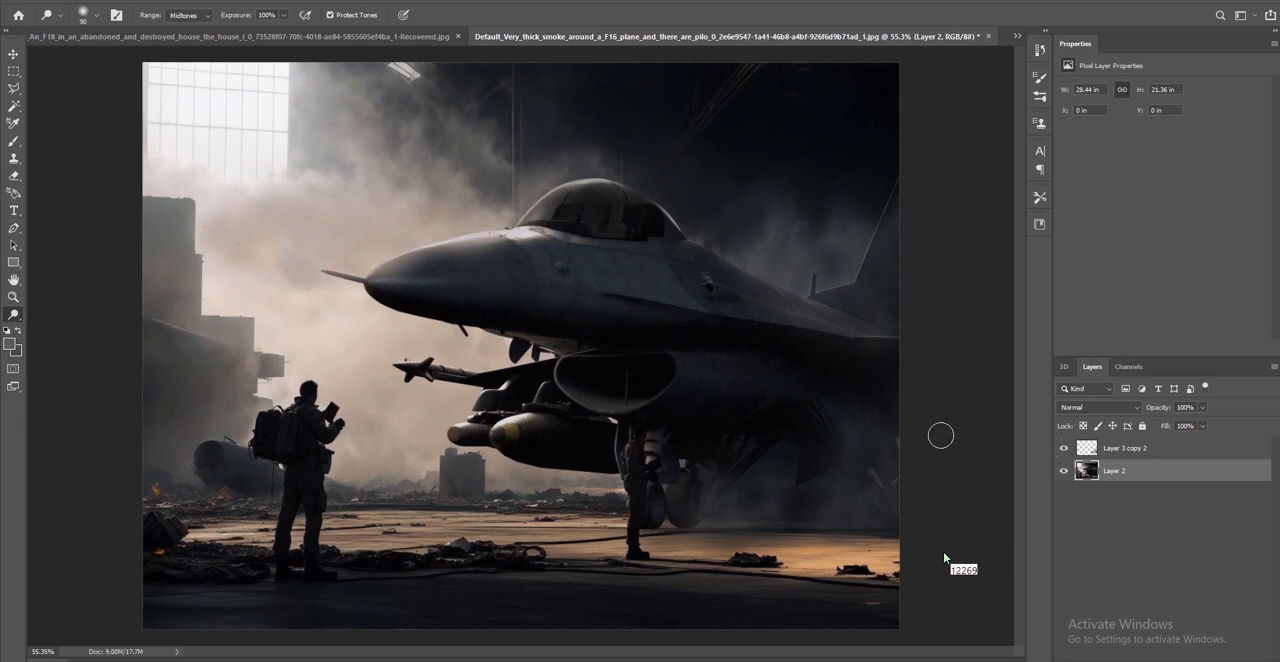
Compare the image with and without the added smoke by toggling the visibility of Layer 3 copy 2
{"action": "scroll", "coordinate": [930, 434], "scroll_direction": "down", "scroll_amount": 1, "text": "alt"}
{"action": "left_click", "coordinate": [1064, 448]}
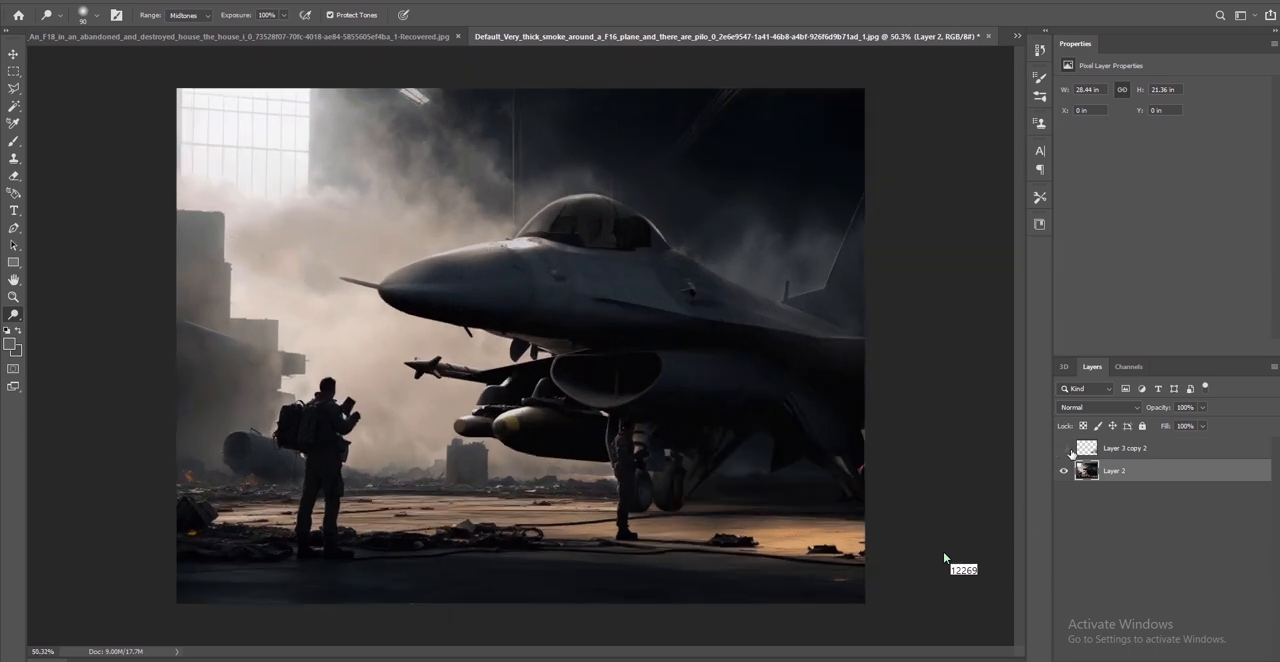
{"action": "left_click", "coordinate": [1064, 448]}
{"action": "scroll", "coordinate": [851, 482], "scroll_direction": "up", "scroll_amount": 1, "text": "alt"}
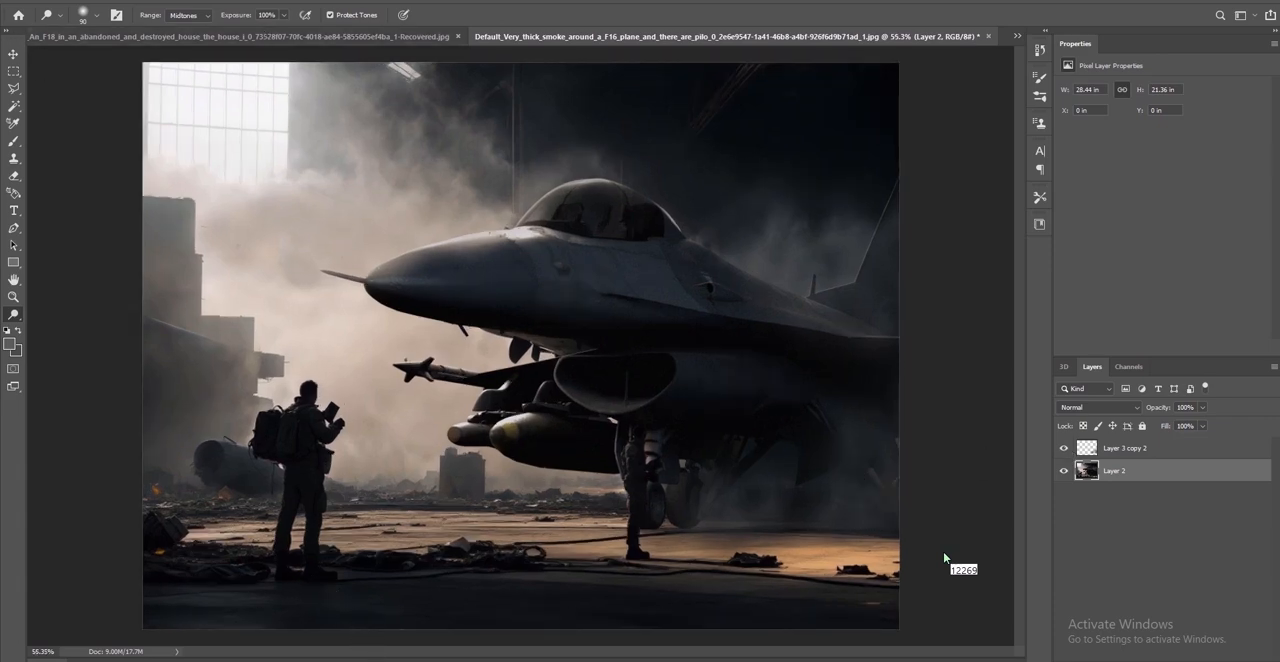
Switch to Maya, deselect the ground plane and assign a new aiWireframe material to the F-16's parts
{"action": "mouse_move", "coordinate": [345, 660]}
{"action": "left_click", "coordinate": [417, 624]}
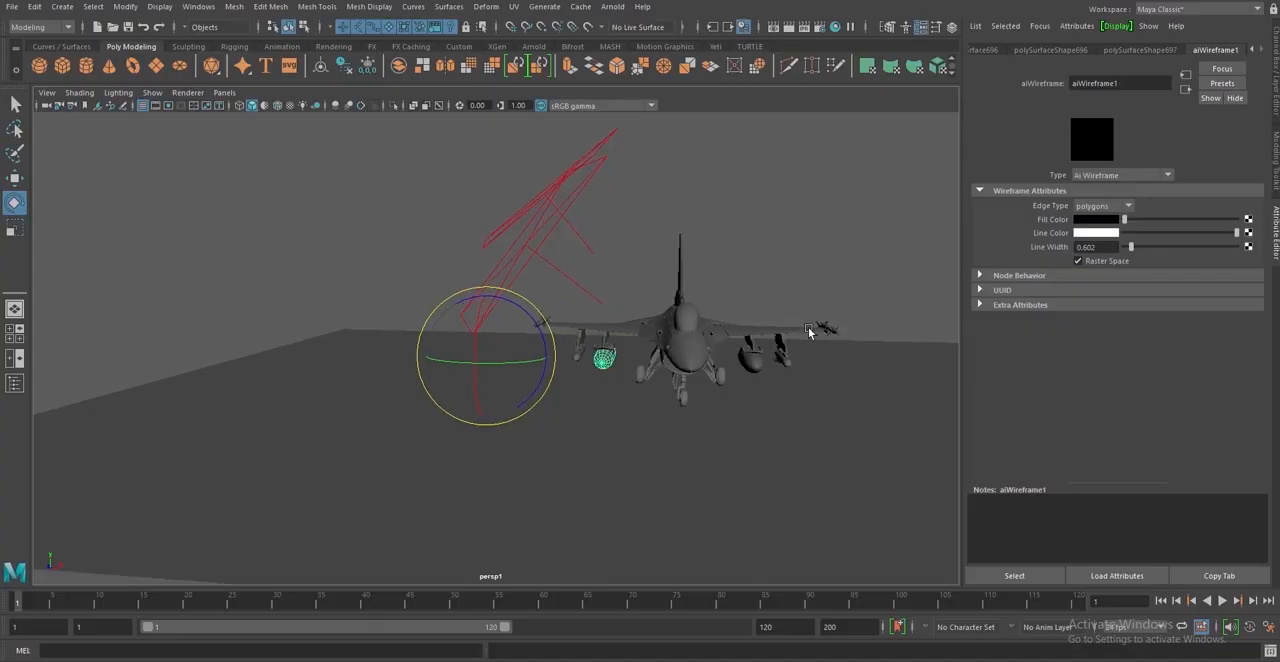
{"action": "left_click_drag", "start_coordinate": [600, 400], "coordinate": [539, 423], "text": "alt"}
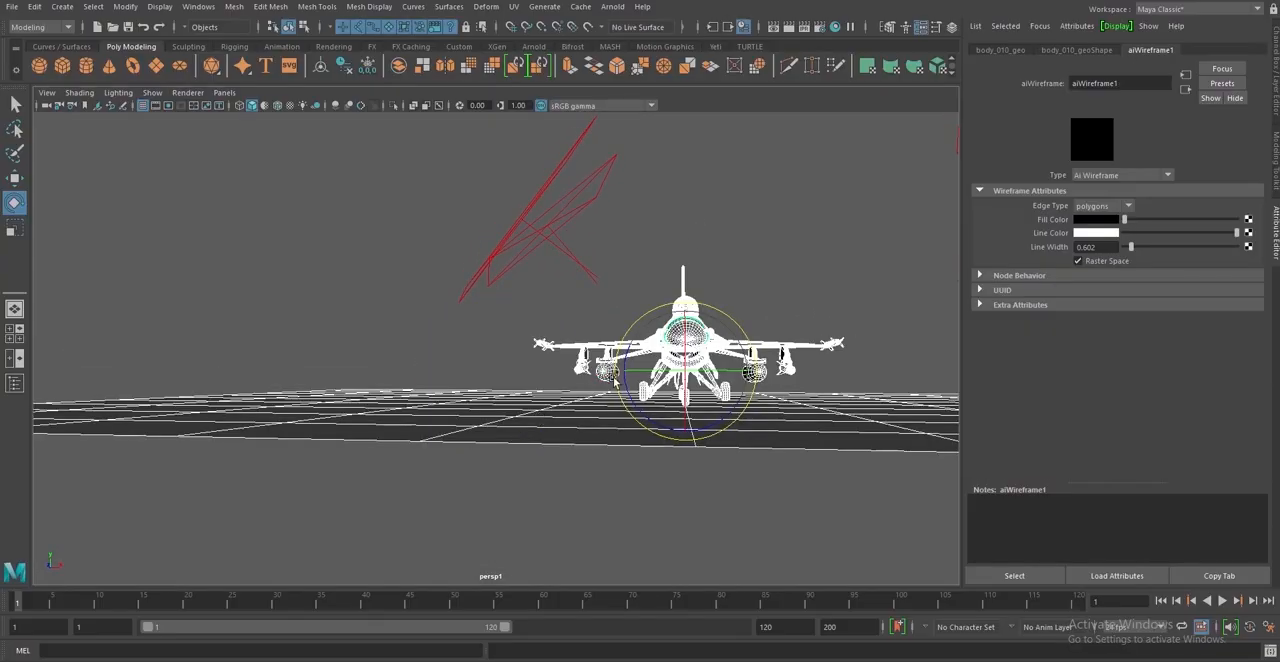
{"action": "left_click", "coordinate": [857, 415], "text": "shift"}
{"action": "right_click_drag", "start_coordinate": [731, 315], "coordinate": [757, 643]}
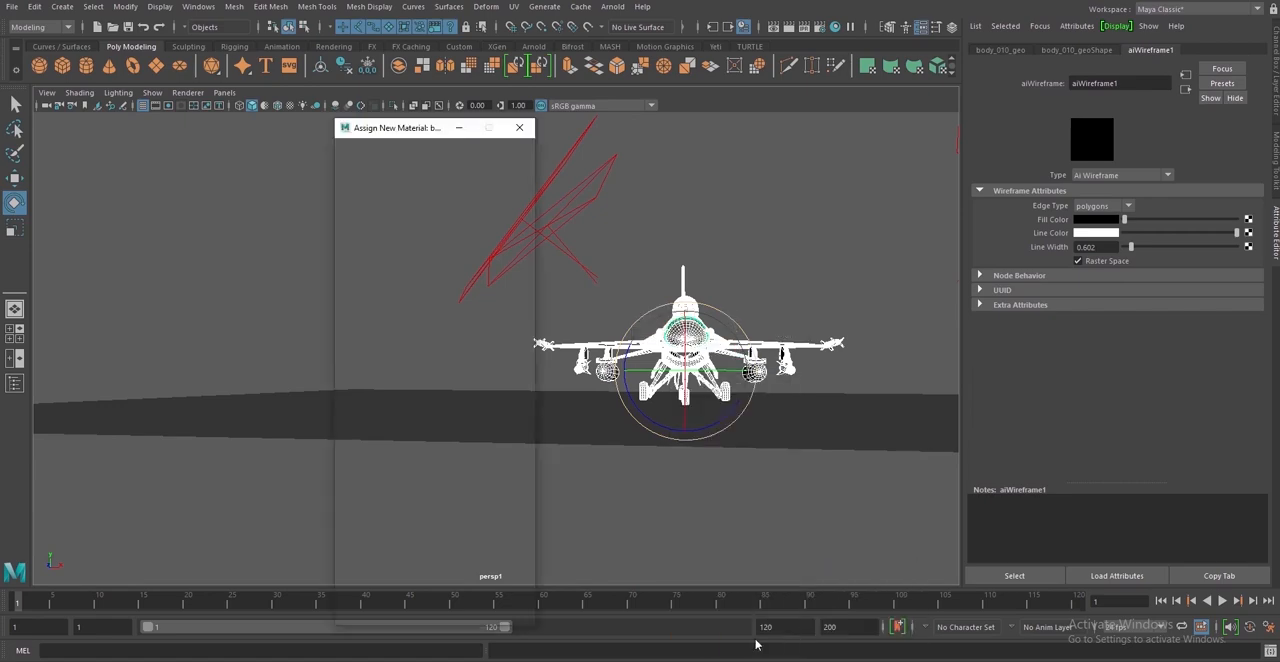
{"action": "left_click", "coordinate": [370, 237]}
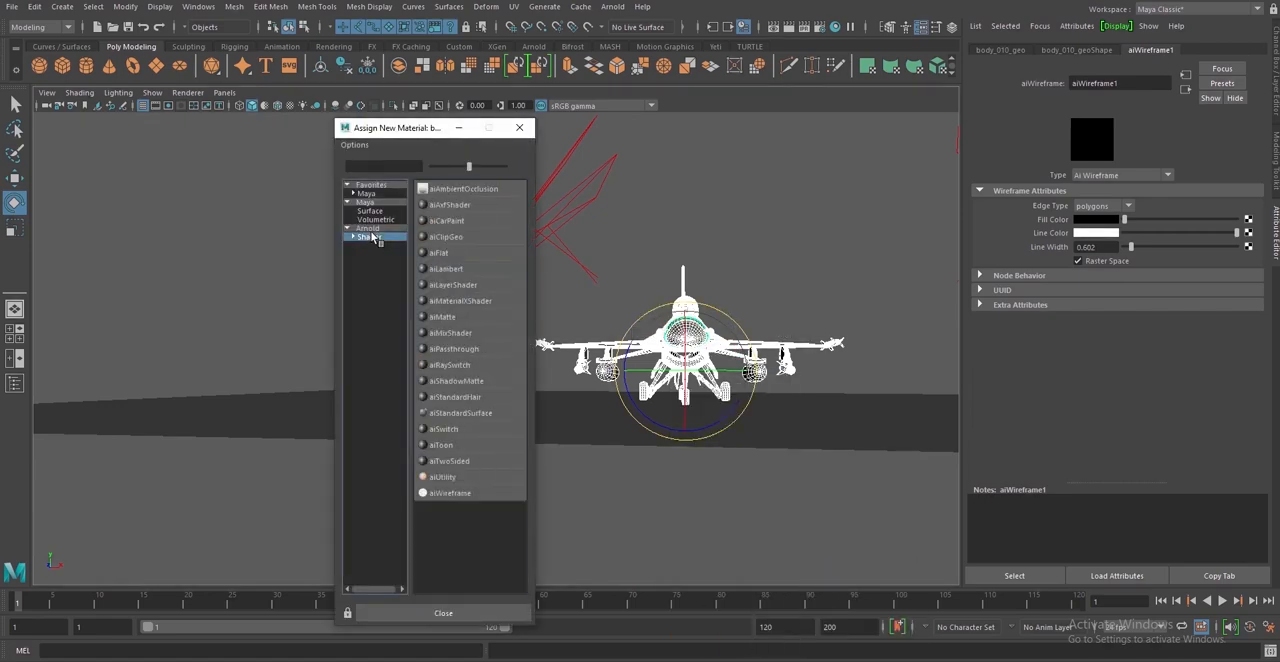
{"action": "left_click", "coordinate": [455, 494]}
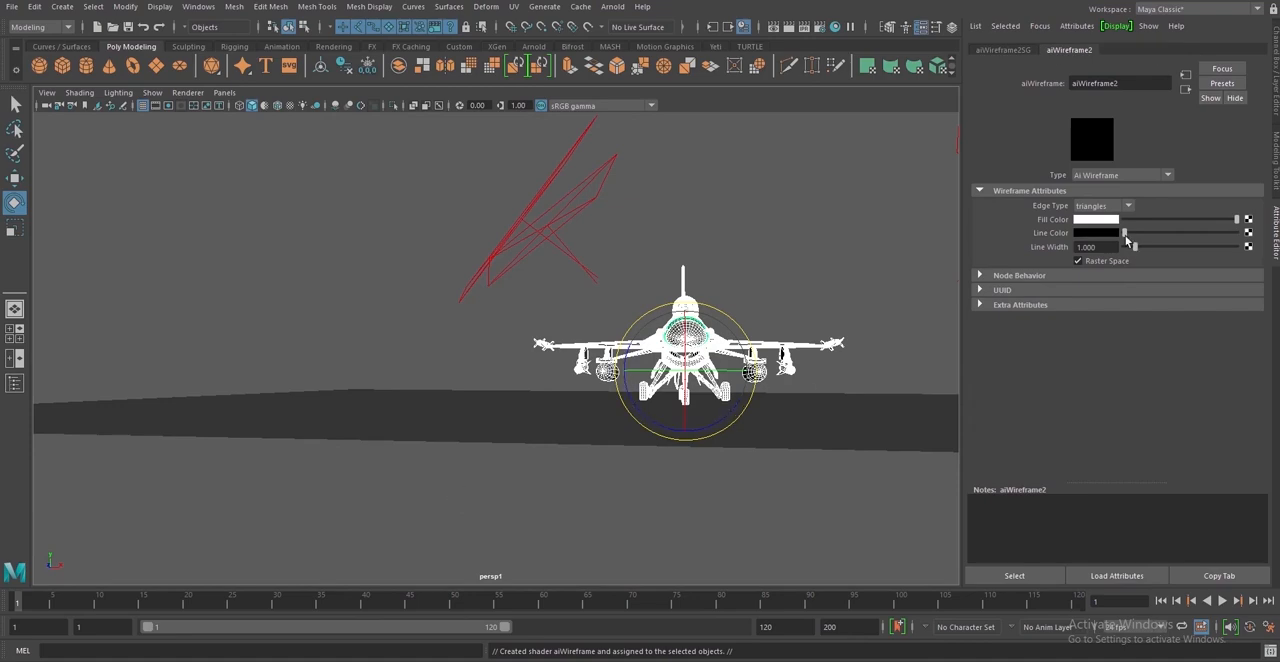
Set the new wireframe shader's fill color to black and line color to white, and deselect the F-16
{"action": "mouse_move", "coordinate": [1124, 232]}
{"action": "left_mouse_down"}
{"action": "mouse_move", "coordinate": [1265, 252]}
{"action": "mouse_move", "coordinate": [1124, 222]}
{"action": "left_mouse_up"}
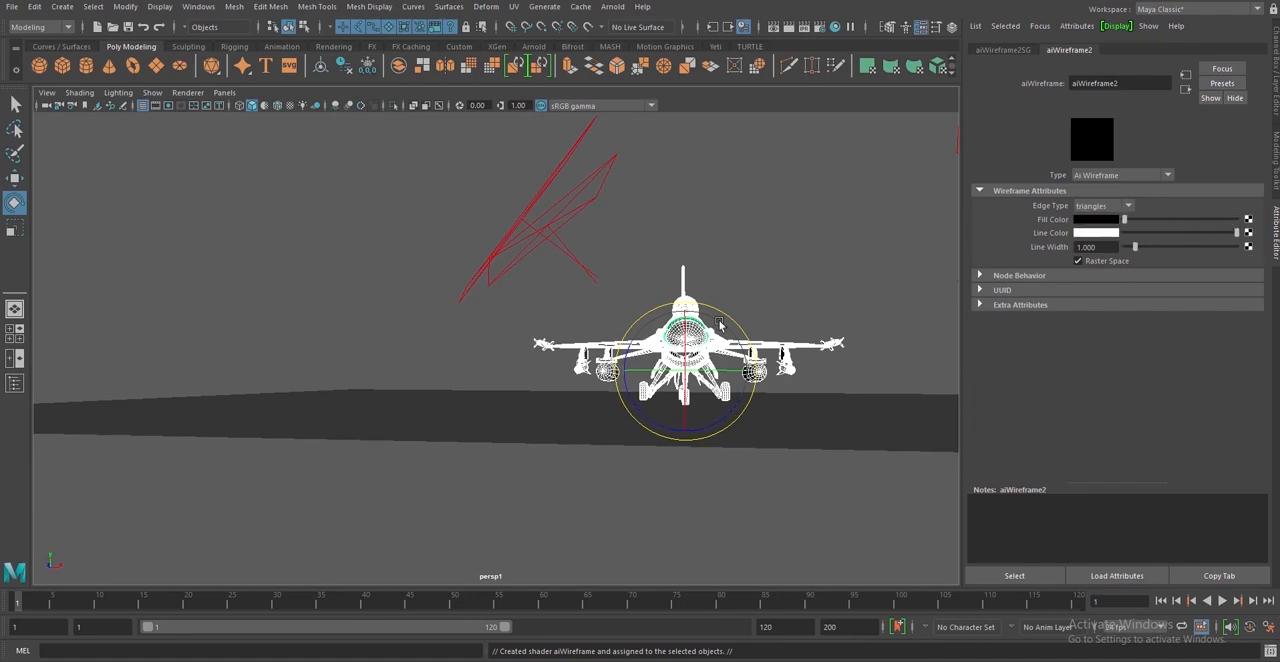
{"action": "left_click_drag", "start_coordinate": [721, 324], "coordinate": [648, 322], "text": "alt"}
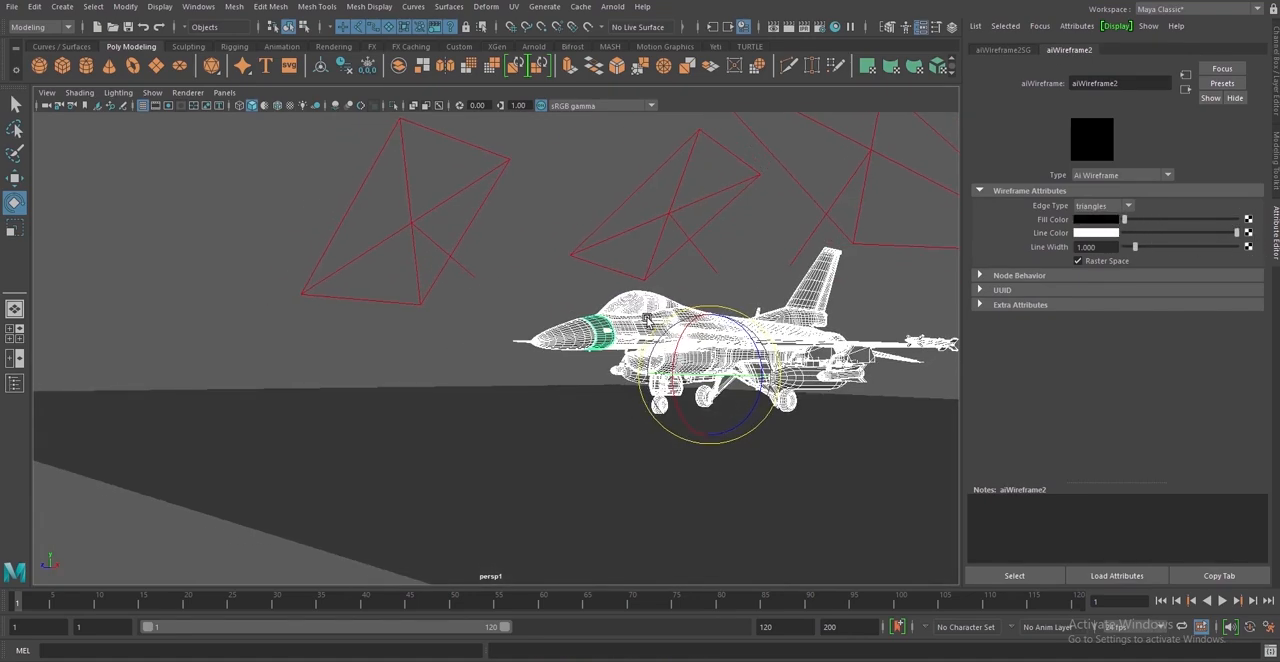
{"action": "left_click", "coordinate": [886, 287]}
Open the Arnold RenderView, start rendering the wireframe F-16 and move the render window aside to uncover the model
{"action": "left_click_drag", "start_coordinate": [858, 336], "coordinate": [857, 344], "text": "alt"}
{"action": "scroll", "coordinate": [857, 344], "scroll_direction": "up", "scroll_amount": 2}
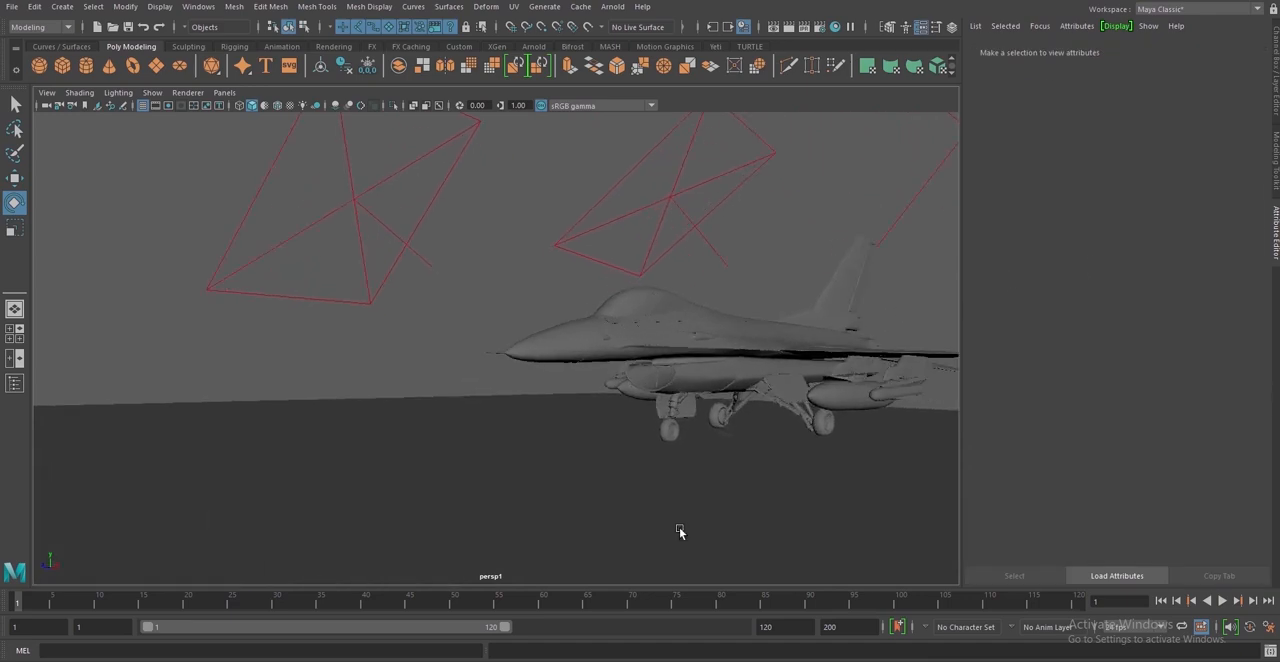
{"action": "left_click", "coordinate": [607, 8]}
{"action": "left_click", "coordinate": [630, 38]}
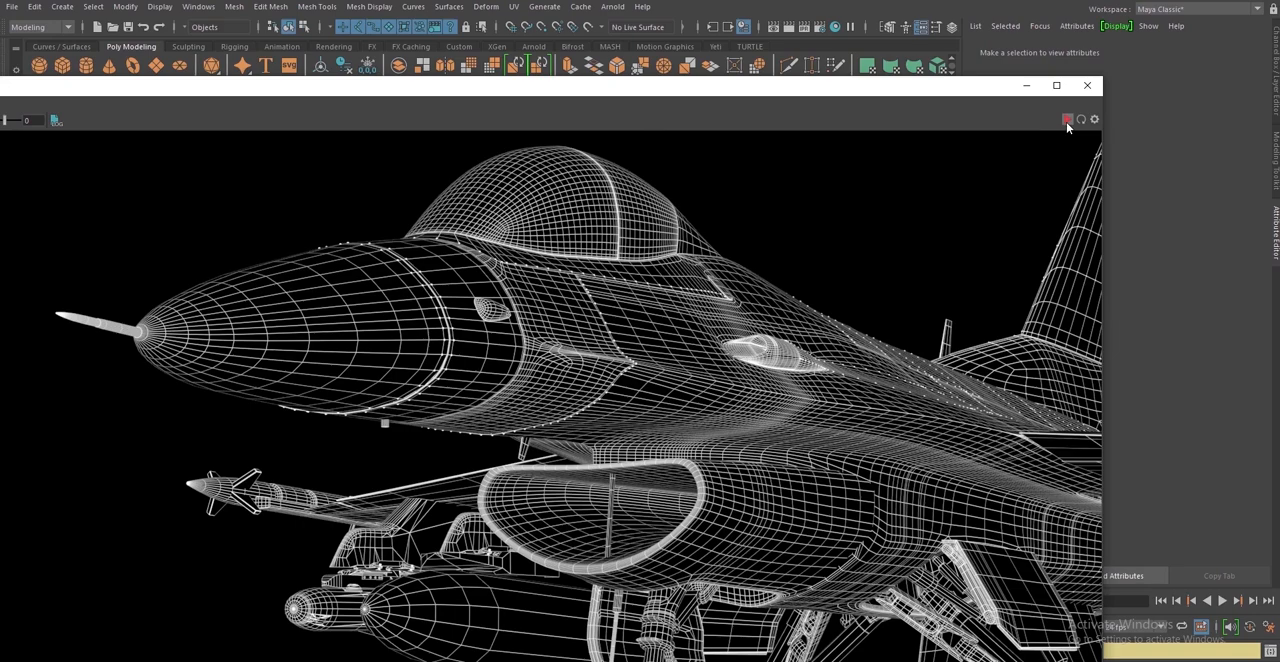
{"action": "left_click", "coordinate": [1068, 120]}
{"action": "left_click_drag", "start_coordinate": [860, 95], "coordinate": [424, 107]}
Select the F-16's vertical tail and set its aiWireframe shader's edge type to polygons and line width to 0.482
{"action": "left_click", "coordinate": [826, 297]}
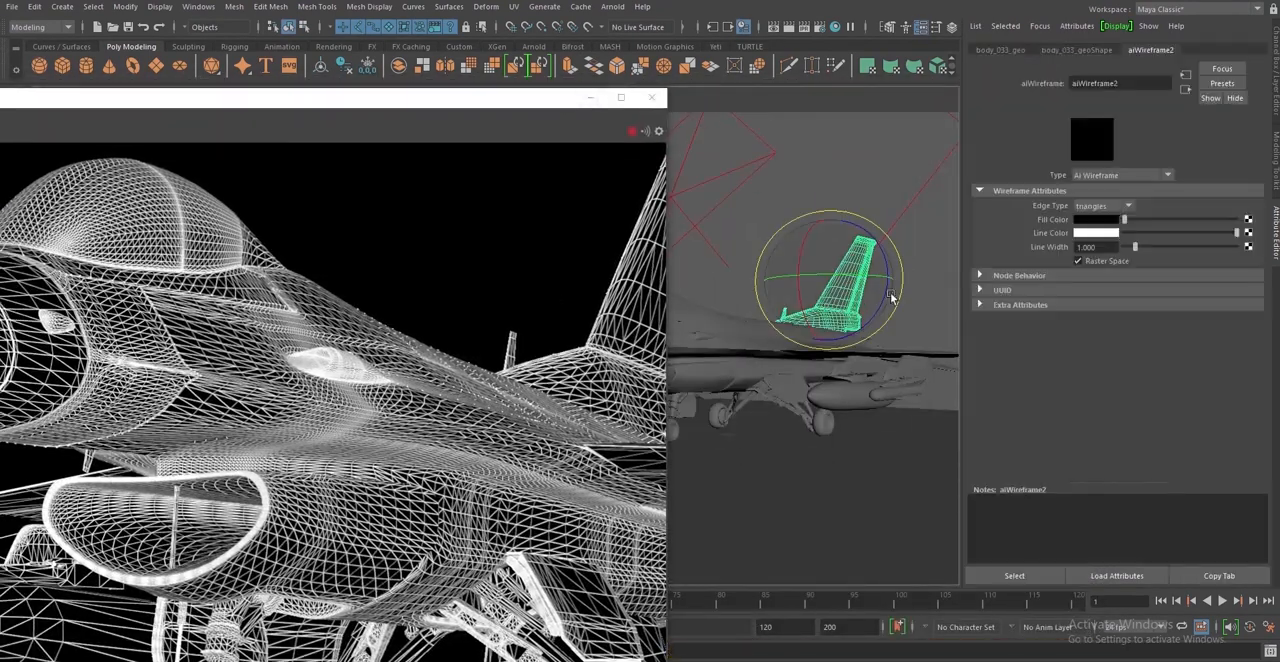
{"action": "left_click", "coordinate": [1100, 205]}
{"action": "left_click", "coordinate": [1099, 233]}
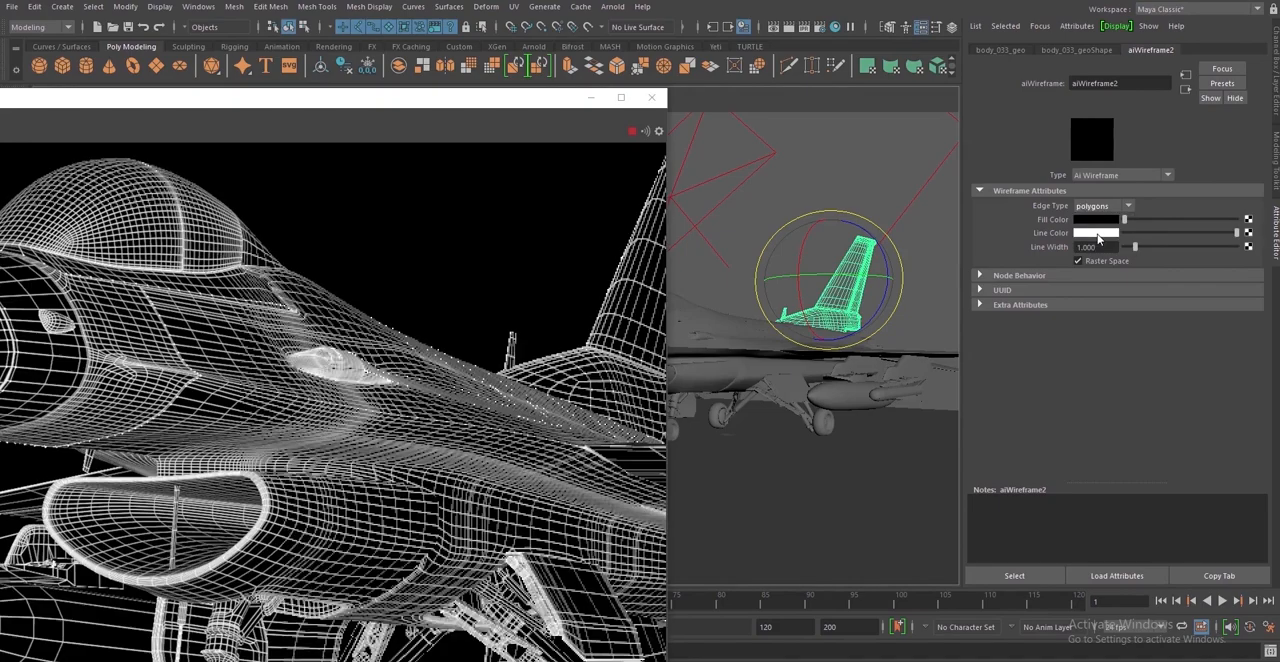
{"action": "left_click", "coordinate": [1129, 248]}
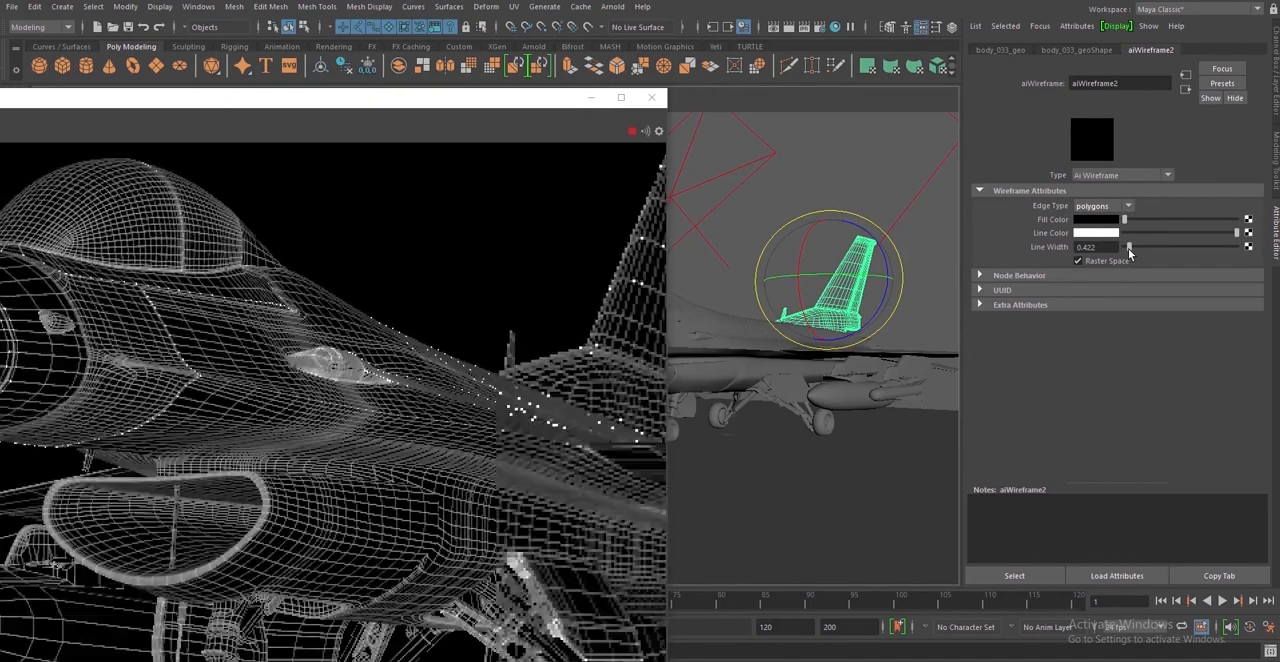
{"action": "mouse_move", "coordinate": [1129, 250]}
{"action": "left_mouse_down"}
{"action": "mouse_move", "coordinate": [1175, 251]}
{"action": "mouse_move", "coordinate": [1130, 257]}
{"action": "left_mouse_up"}
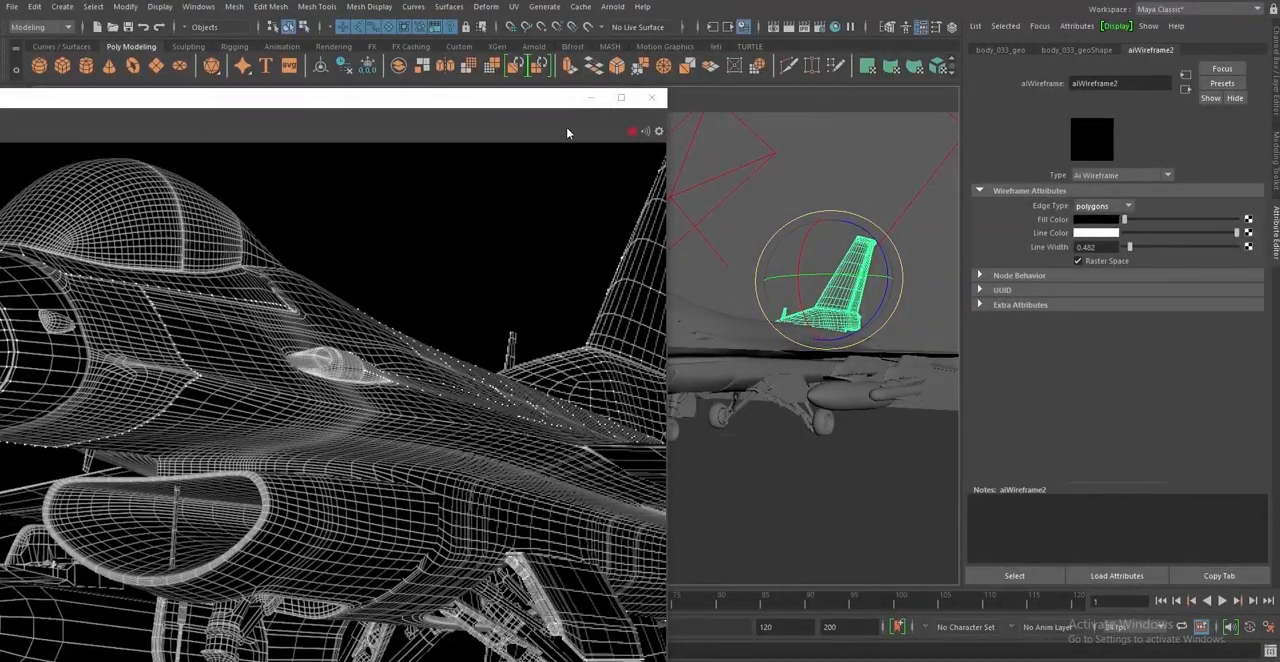